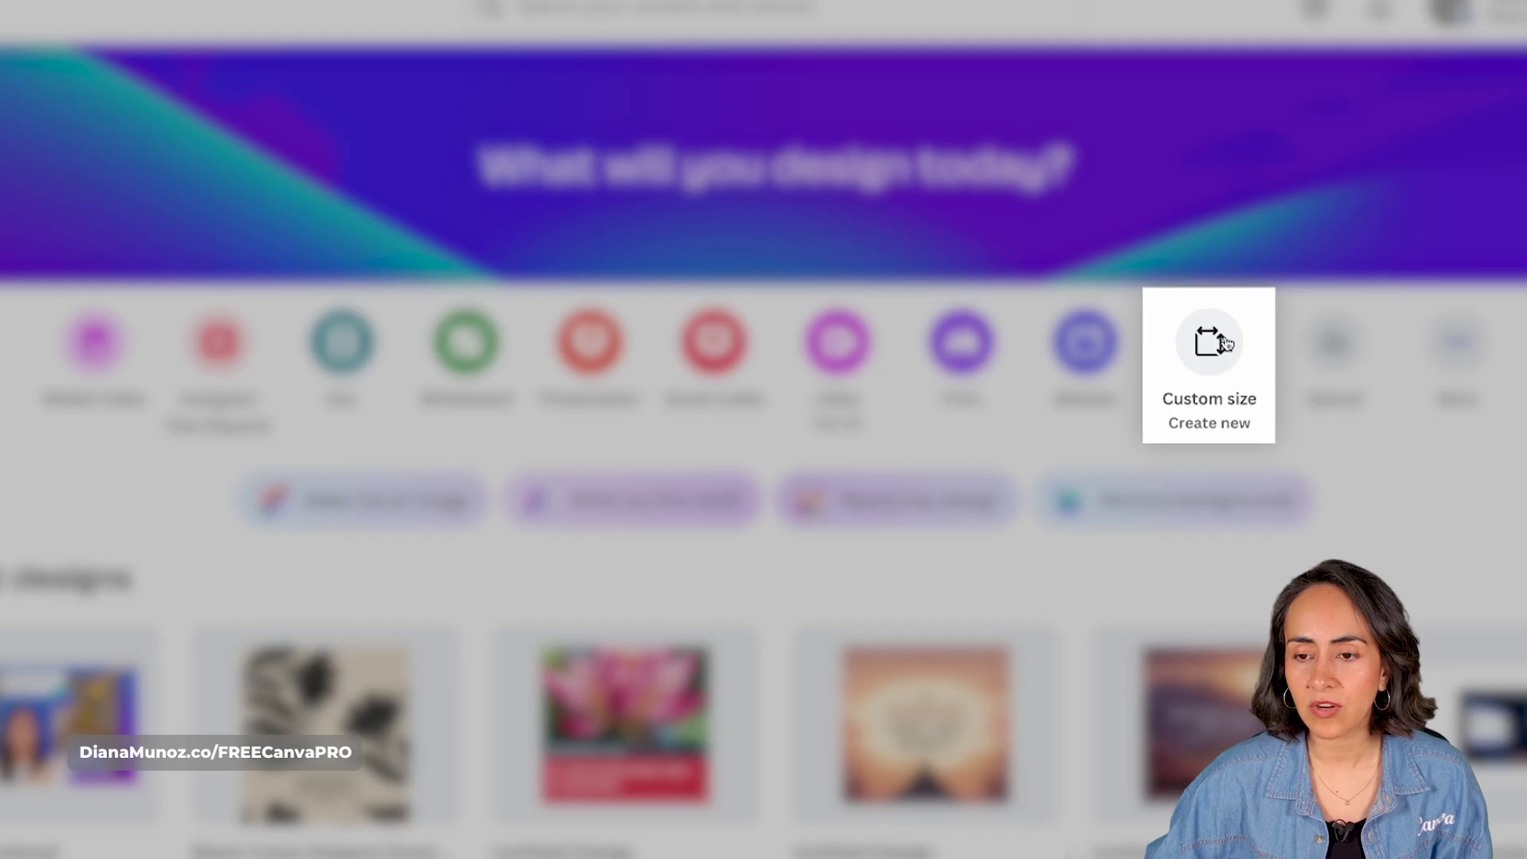
Check the unit options offered for a custom-size design, then close the design dialog.
click(1220, 358)
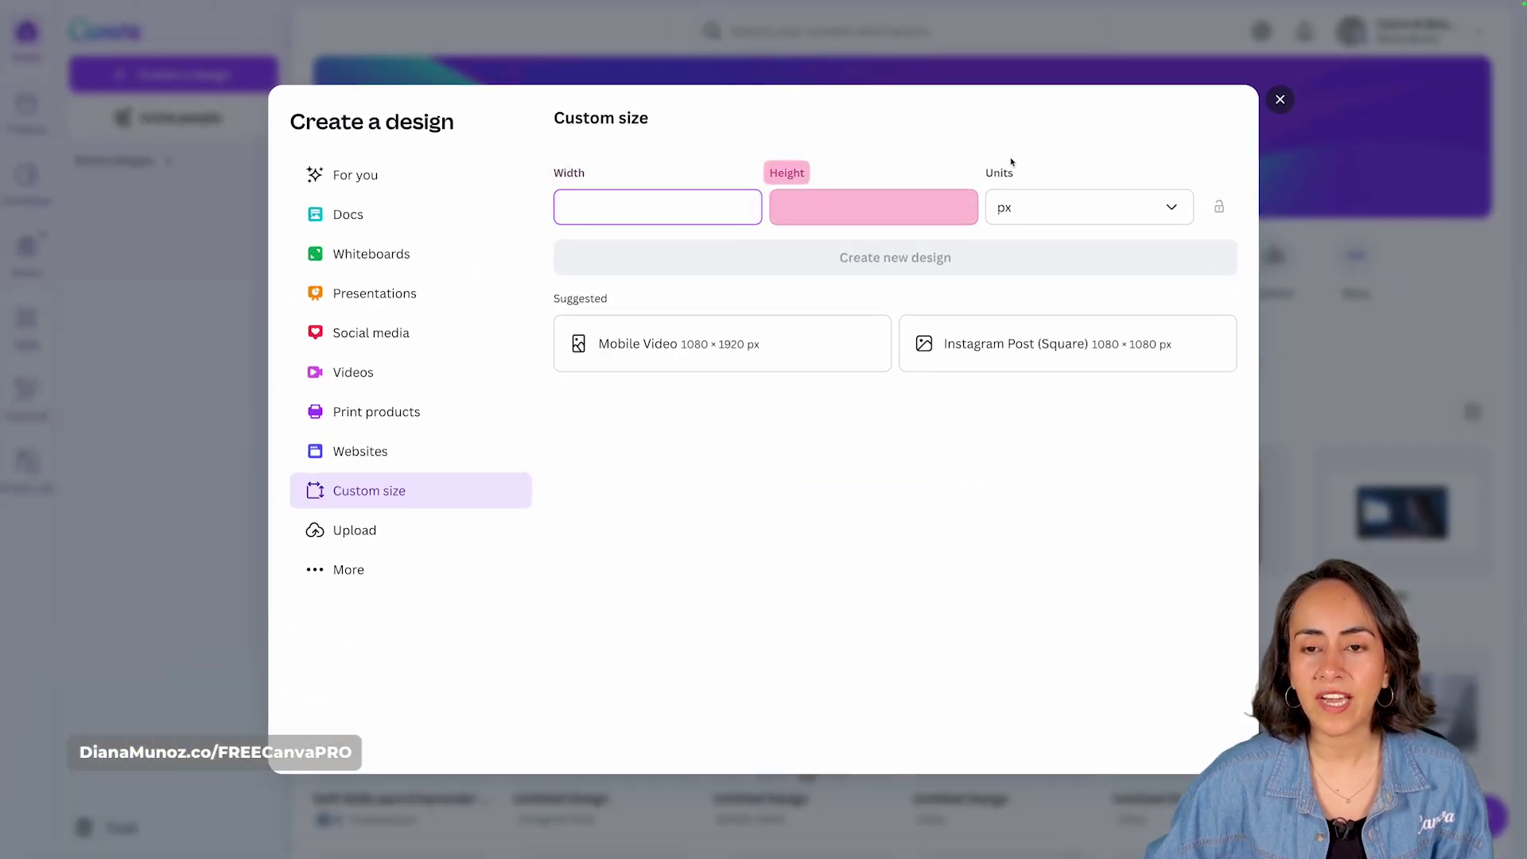
click(1098, 207)
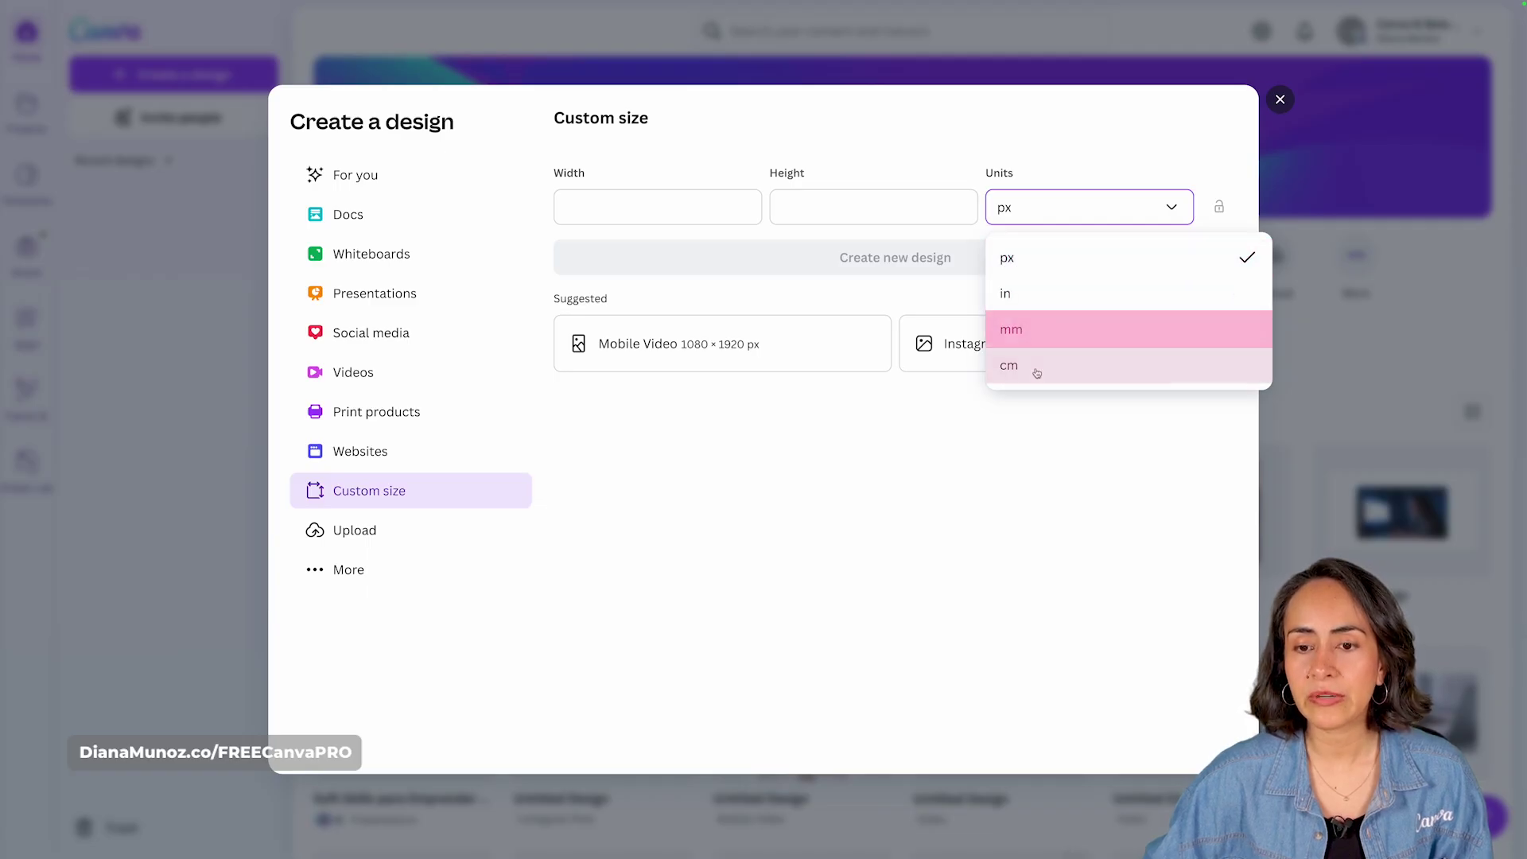
click(1280, 100)
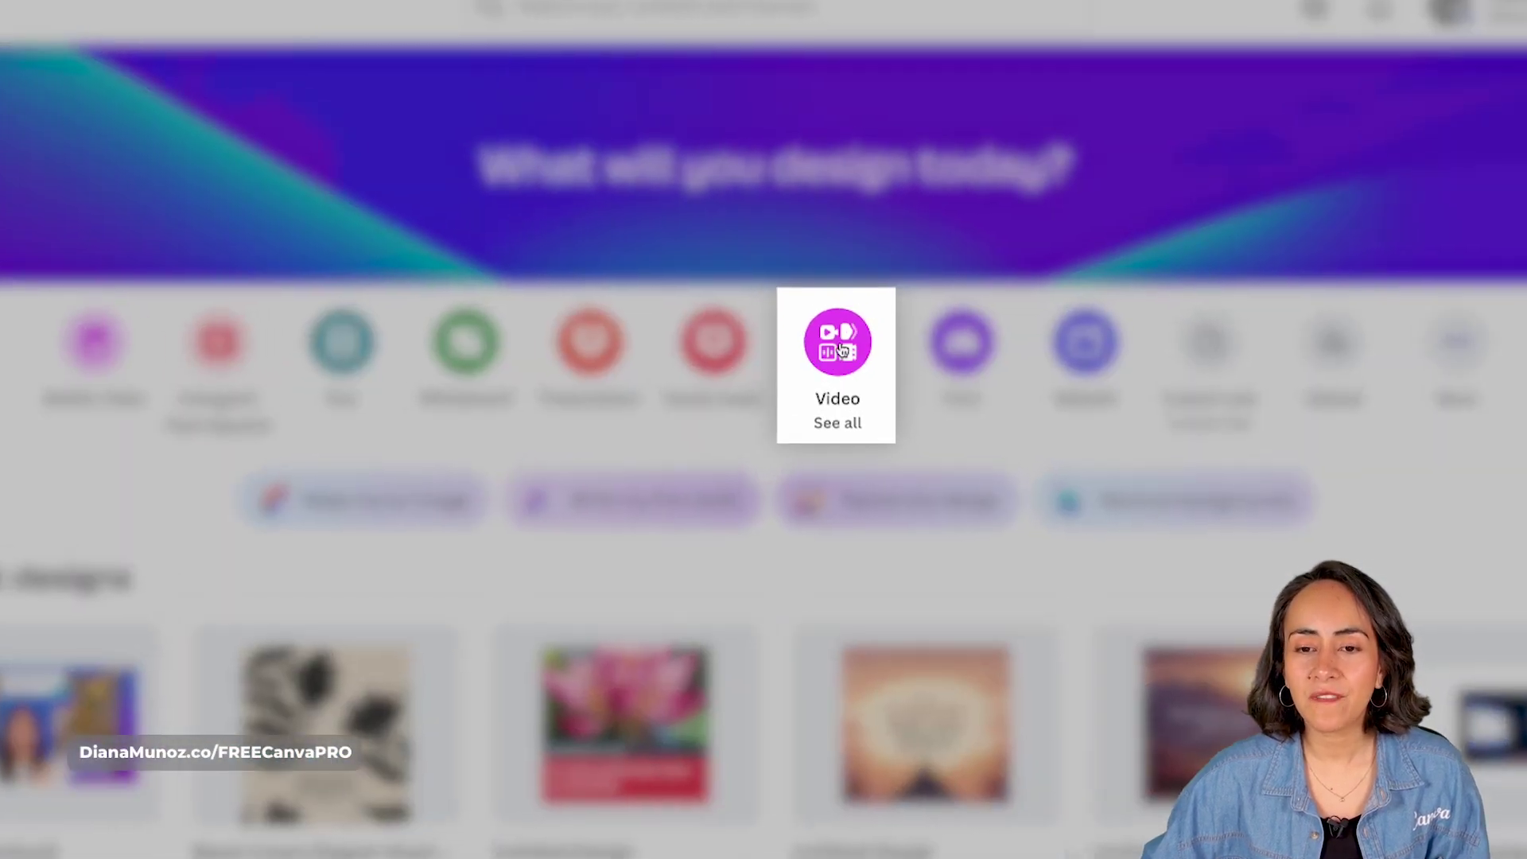
Create a new blank Mobile Video design (1080 × 1920 px) from the video formats.
click(839, 344)
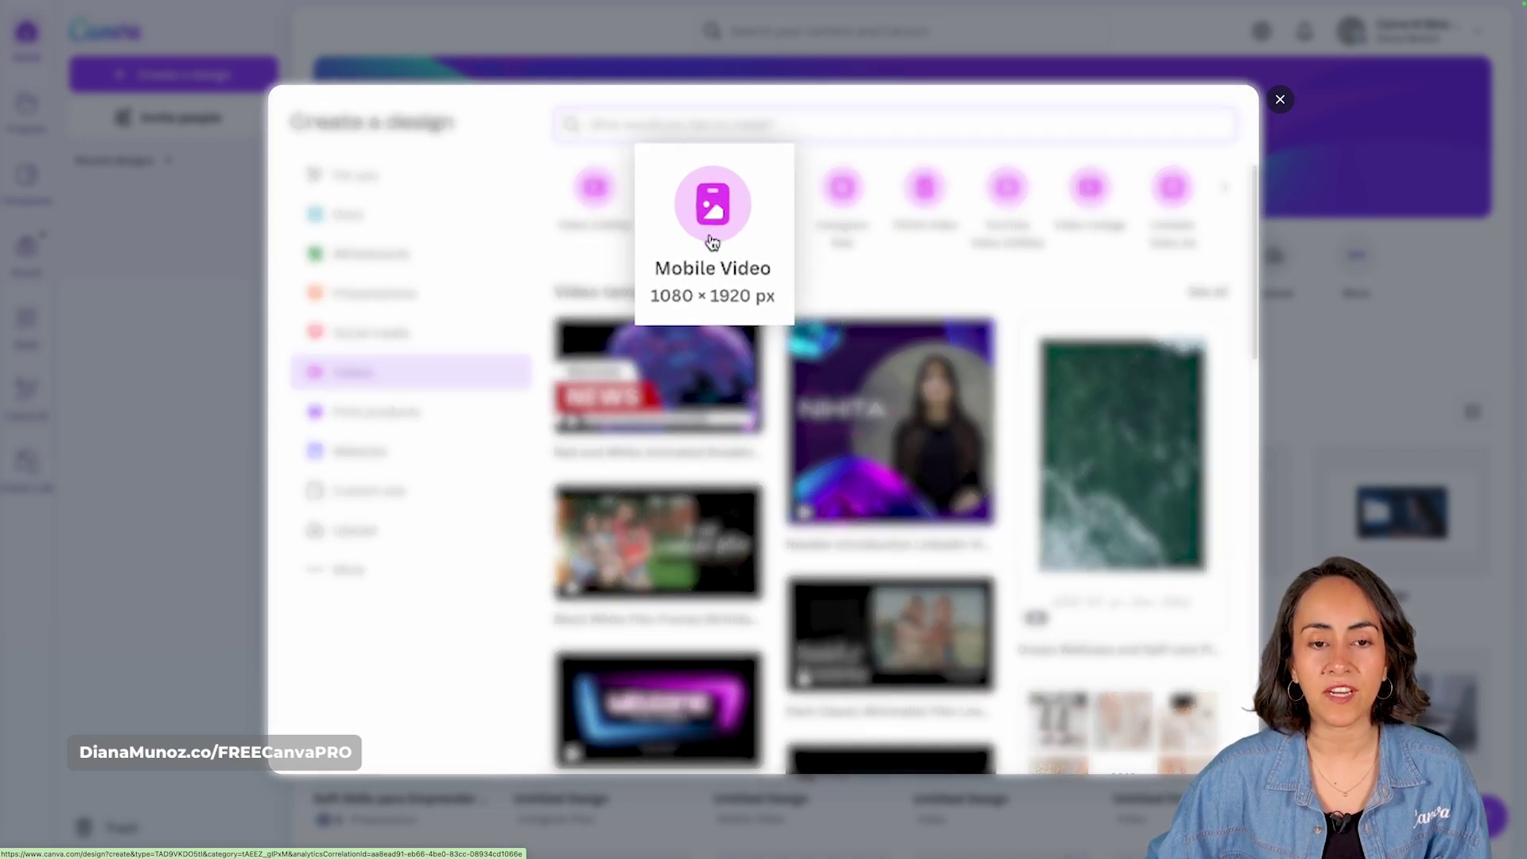
click(712, 241)
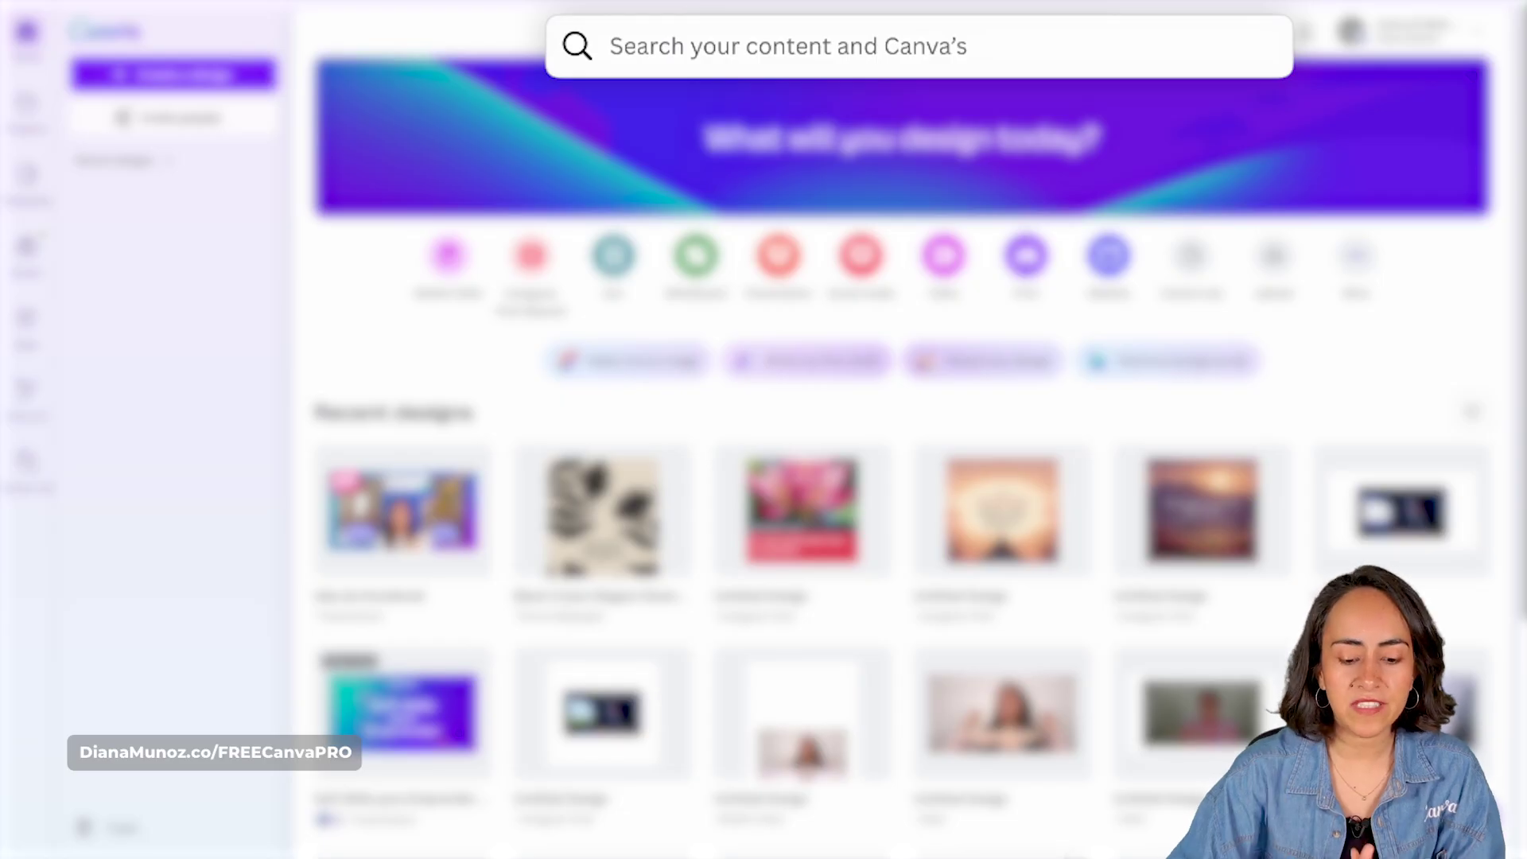
Search for "reel quote" limited to Canva Templates and look through the resulting designs.
click(660, 47)
text(reel quote)
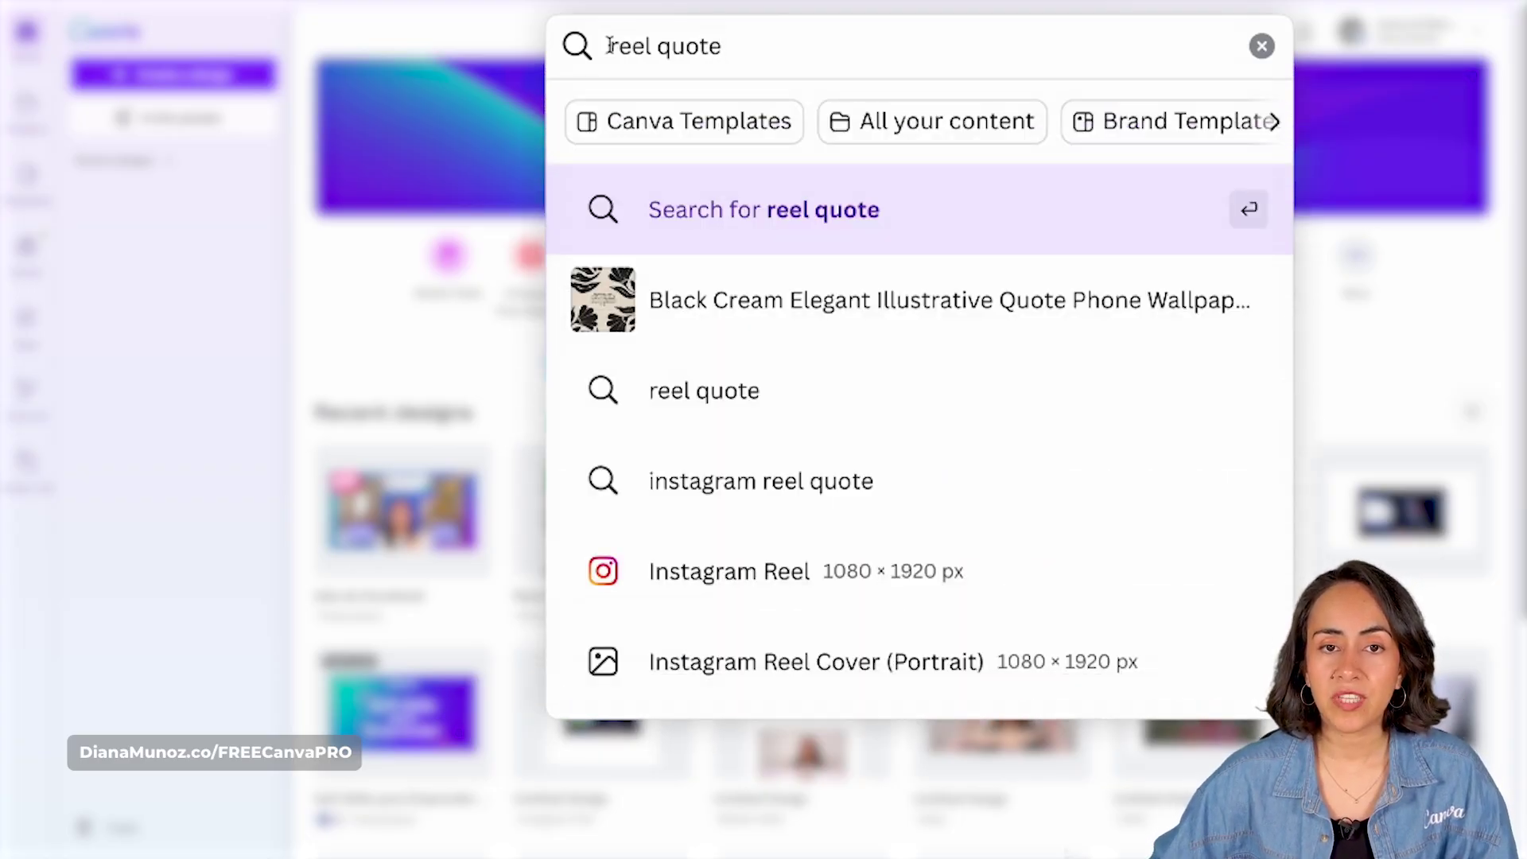
click(681, 130)
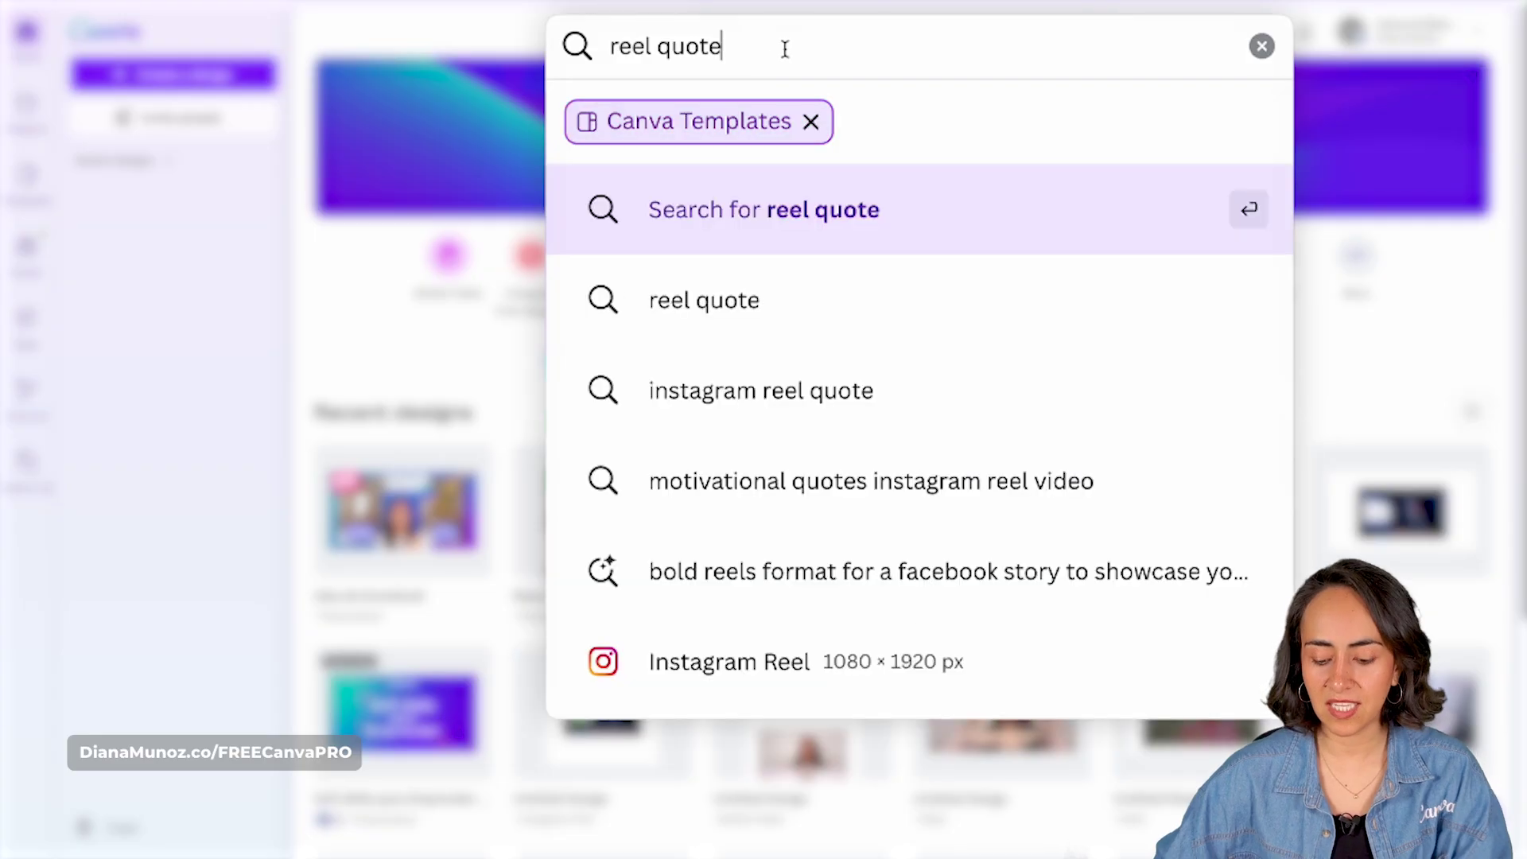
key(Return)
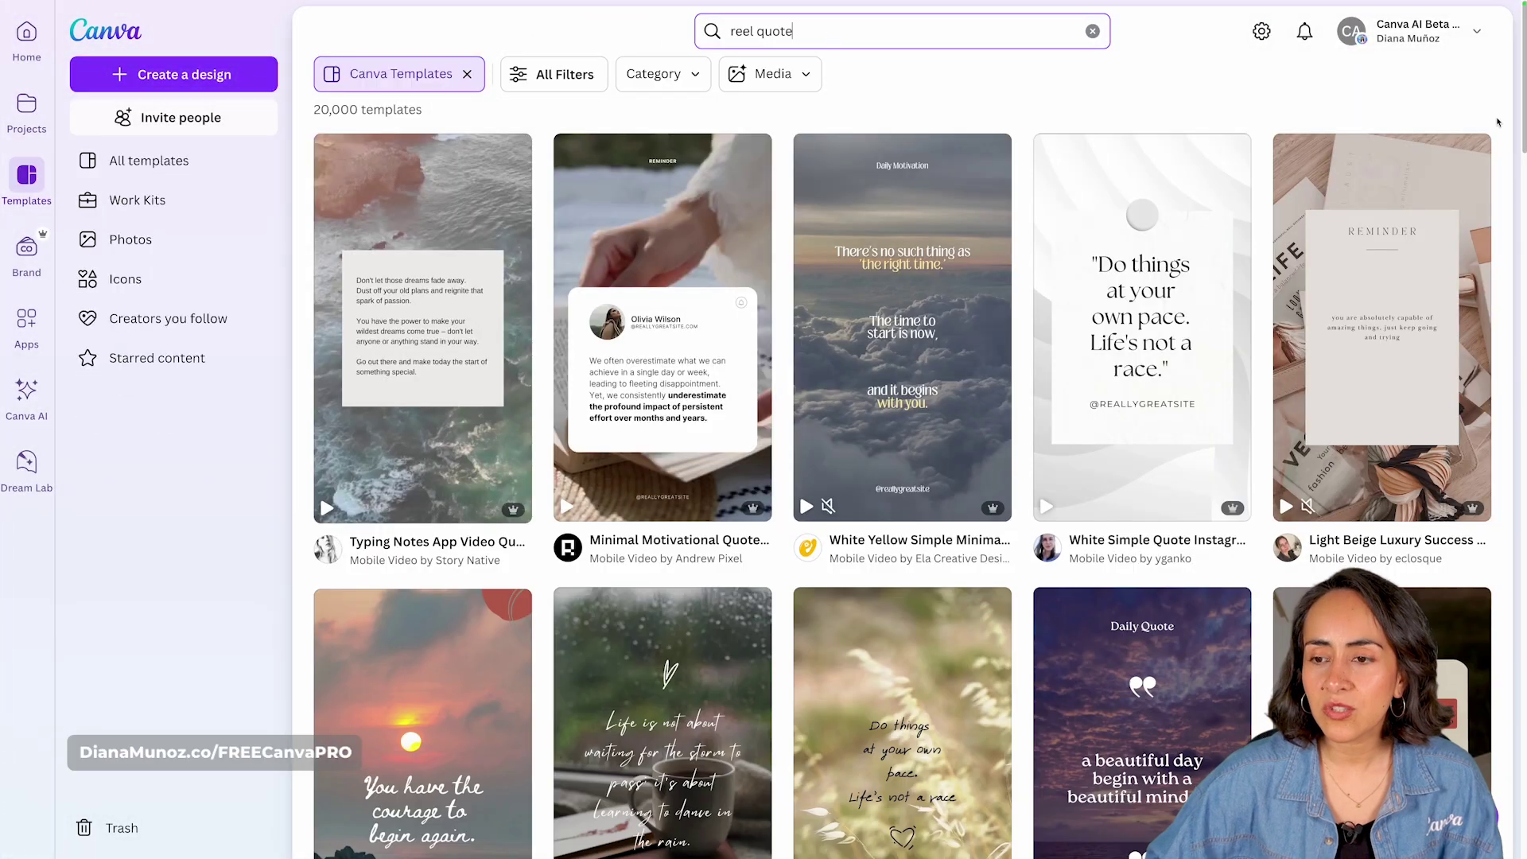
scroll(469, 353, down, 3)
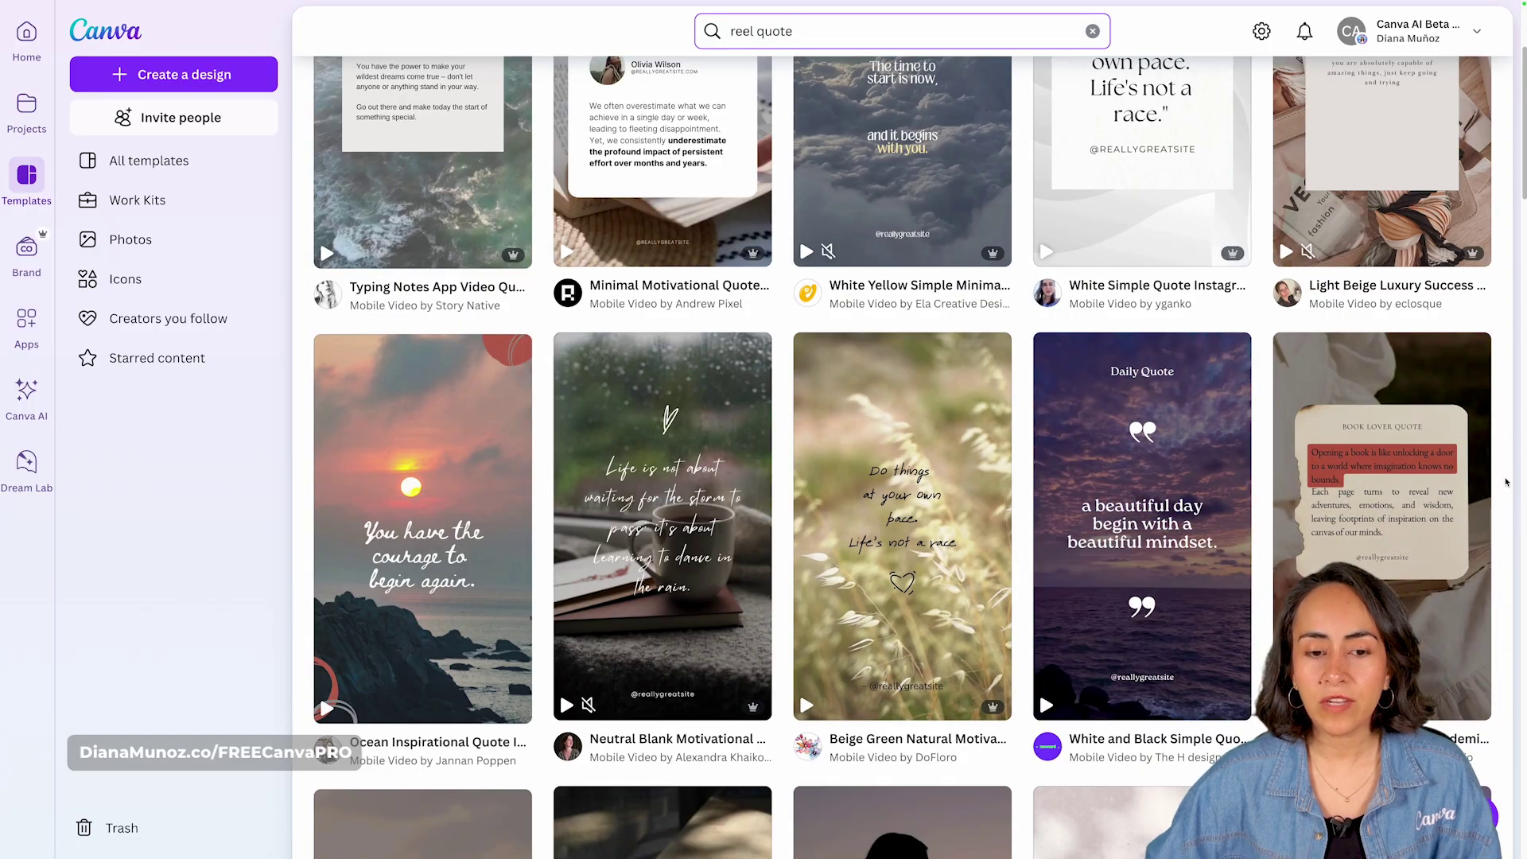
scroll(1506, 482, up, 3)
Replace the word "quote" in the template search with "promo" and search for "reel promo".
click(1160, 52)
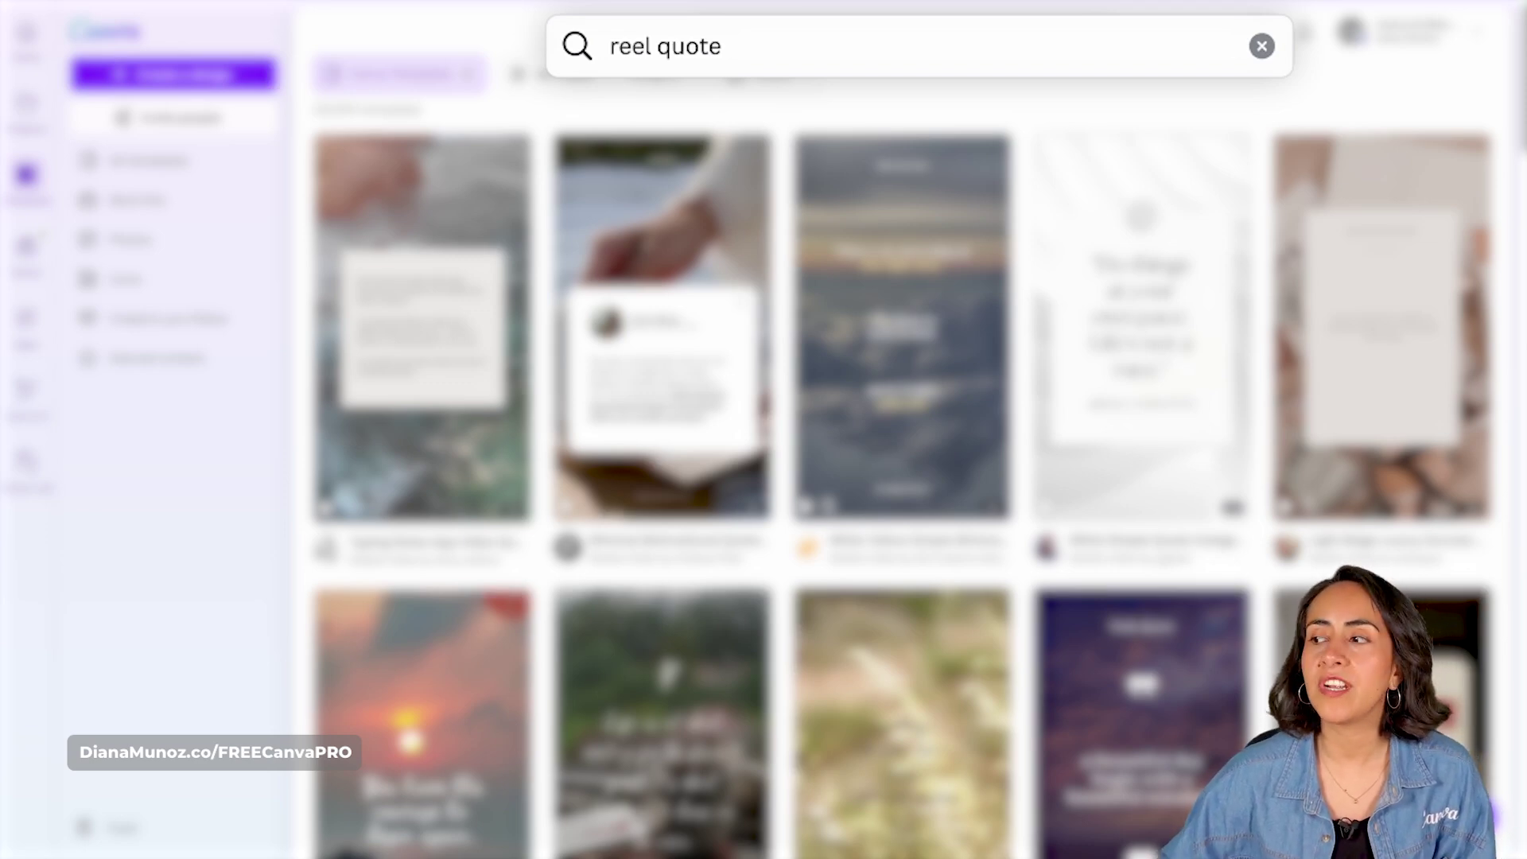
double_click(705, 50)
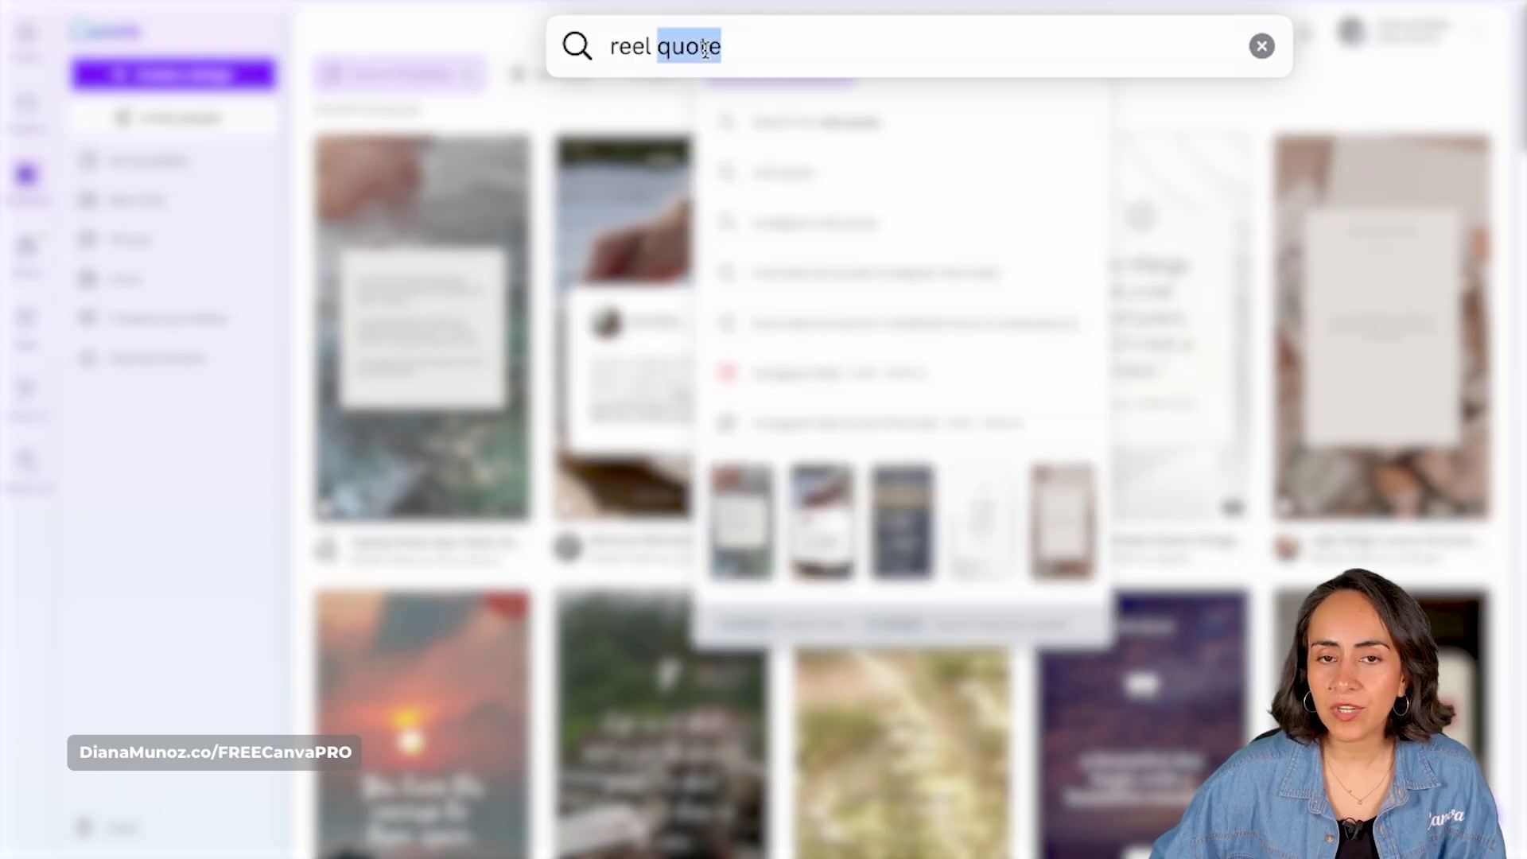
text(promo)
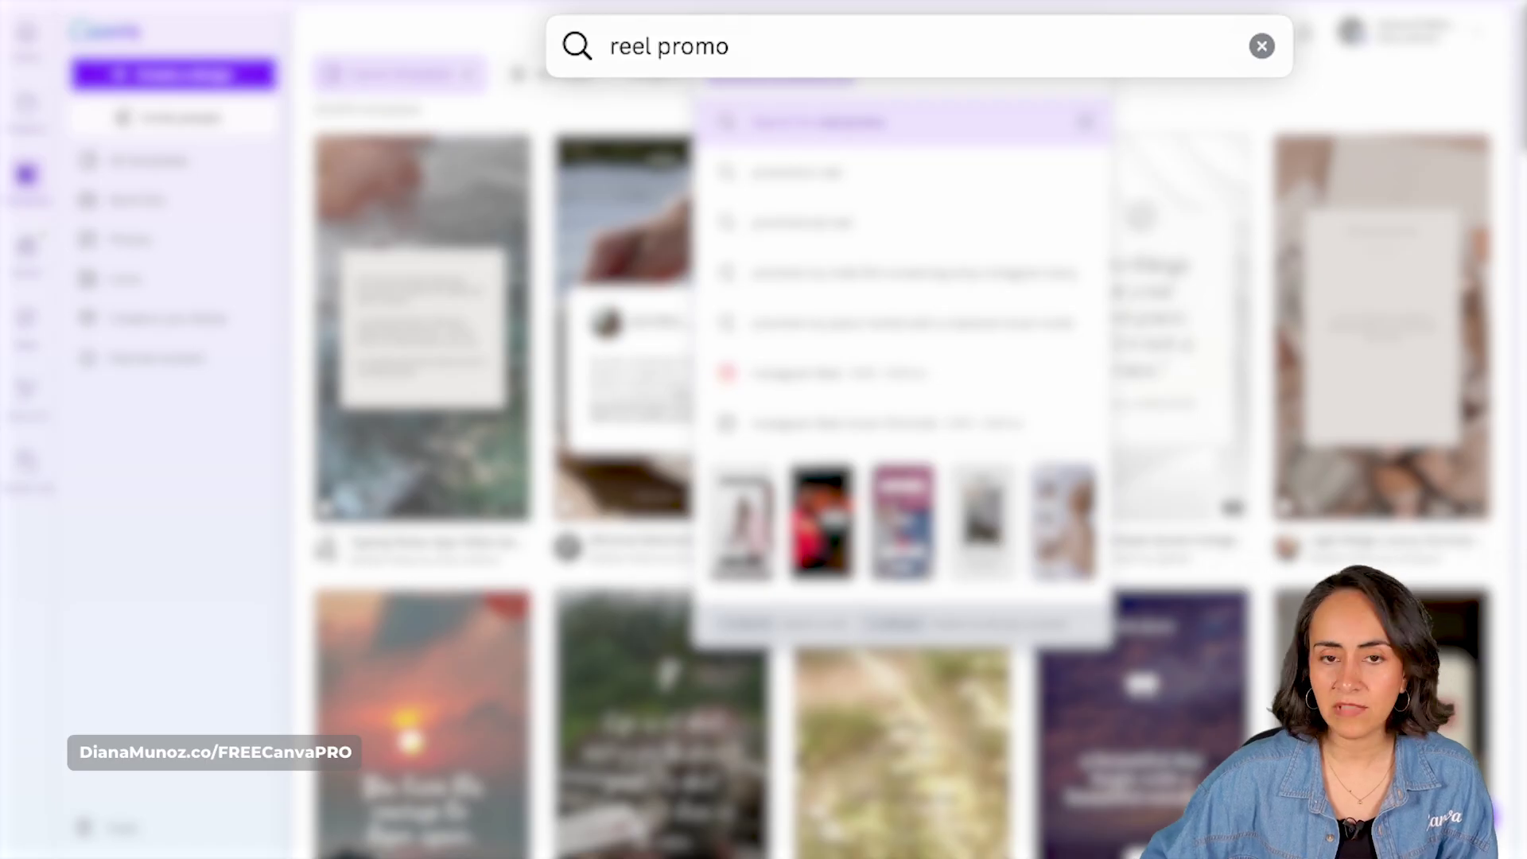
key(Return)
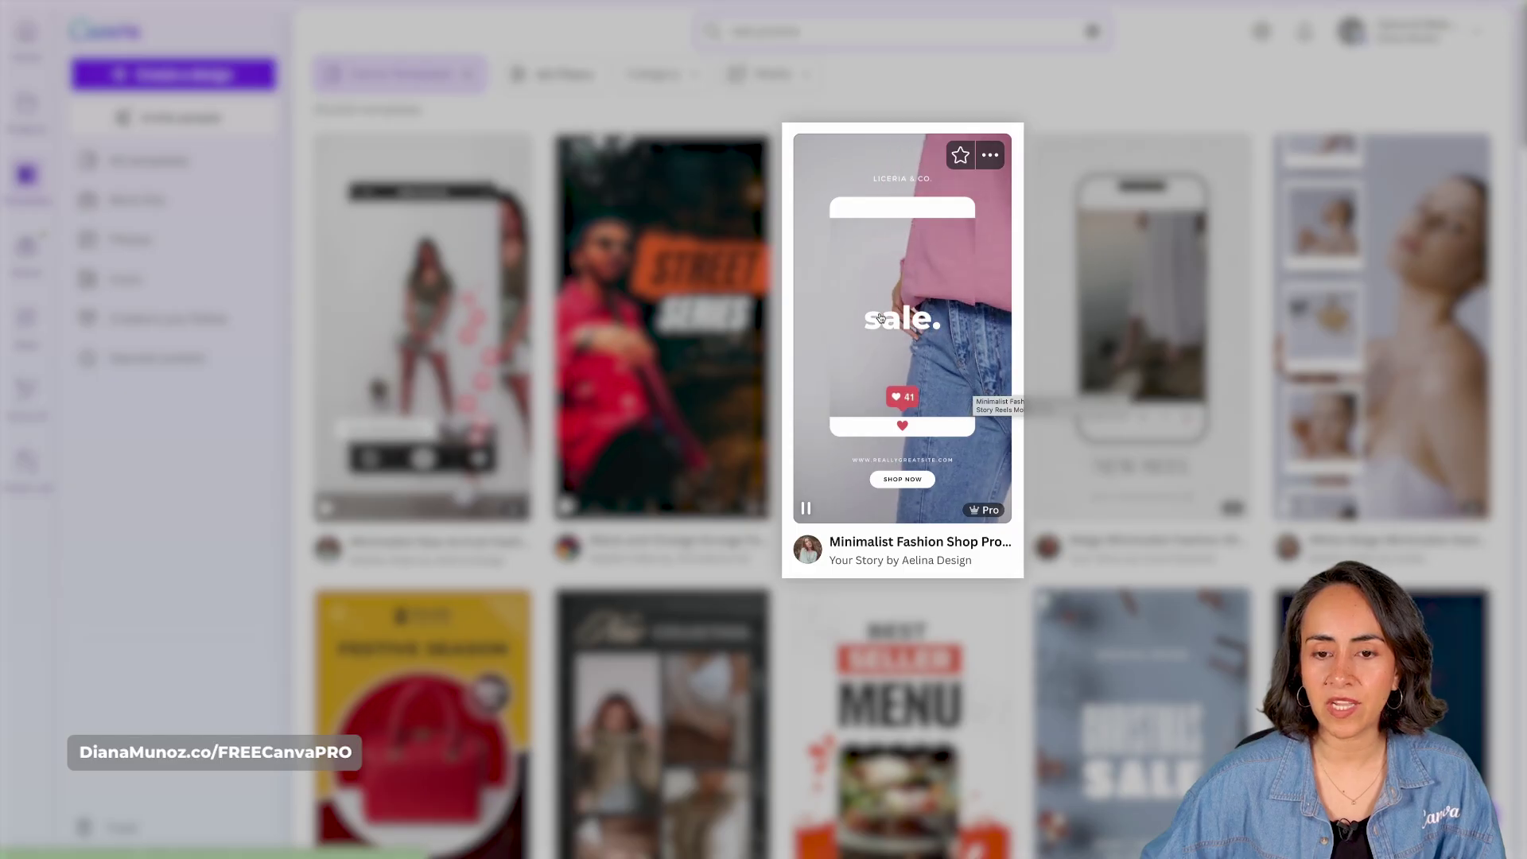
Browse the promotional reel templates, examining the sale, fashion, food and event designs.
scroll(899, 302, down, 4)
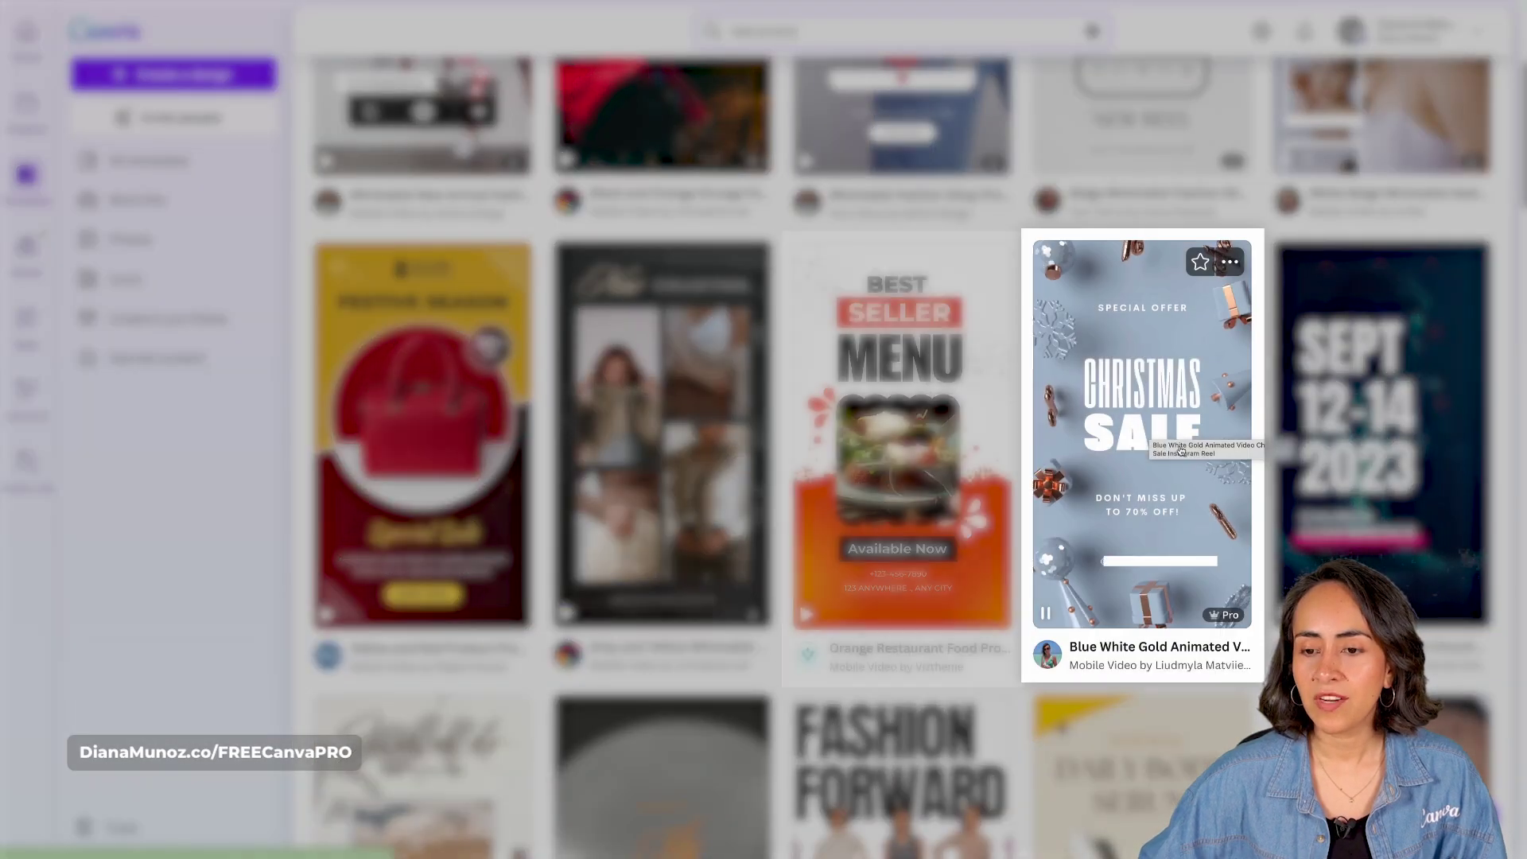
scroll(1141, 398, down, 1)
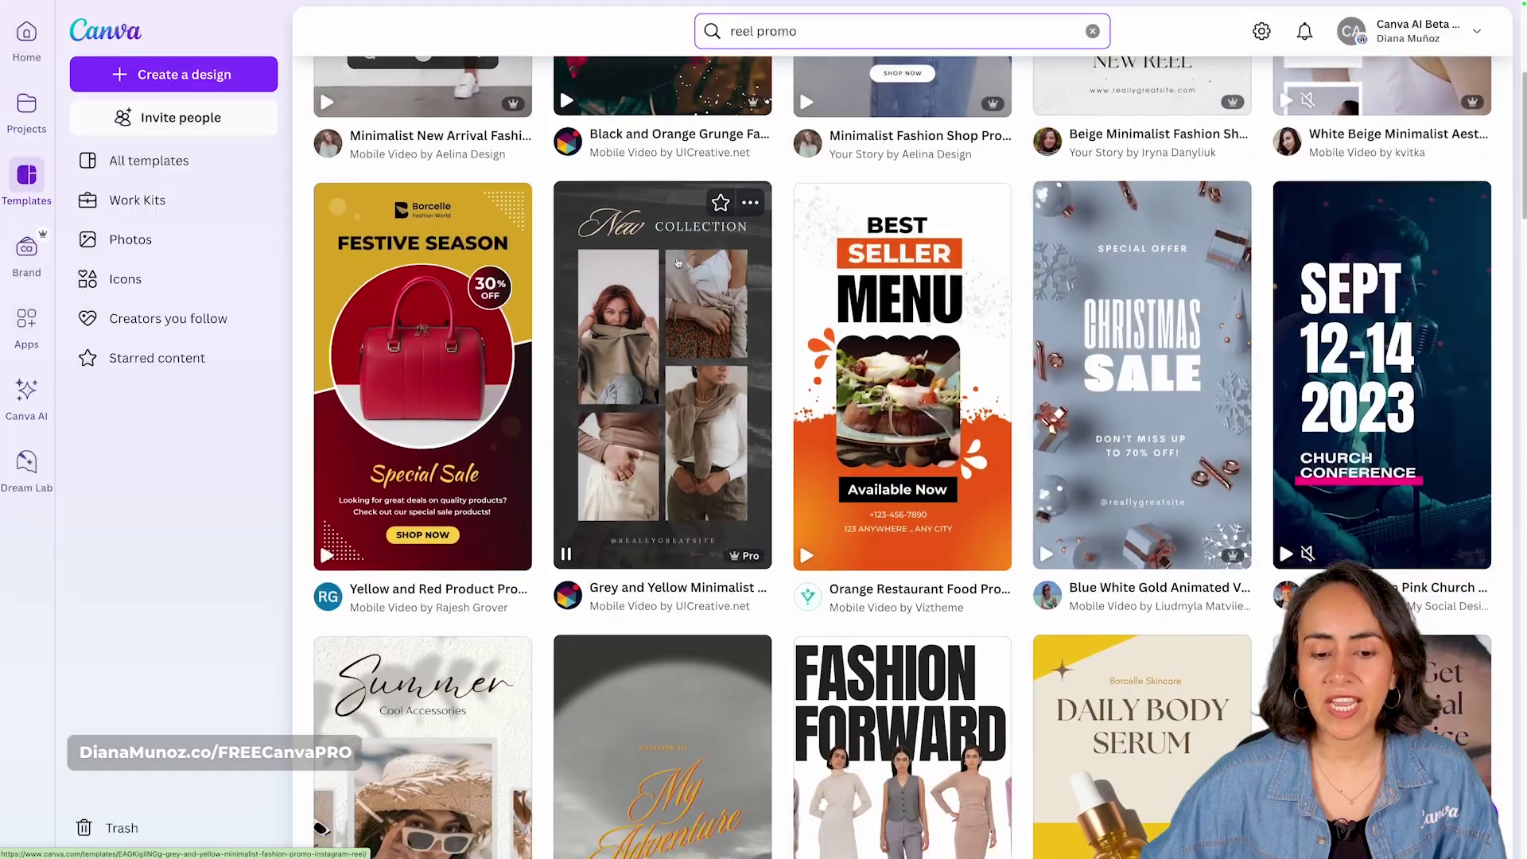
scroll(1239, 313, down, 4)
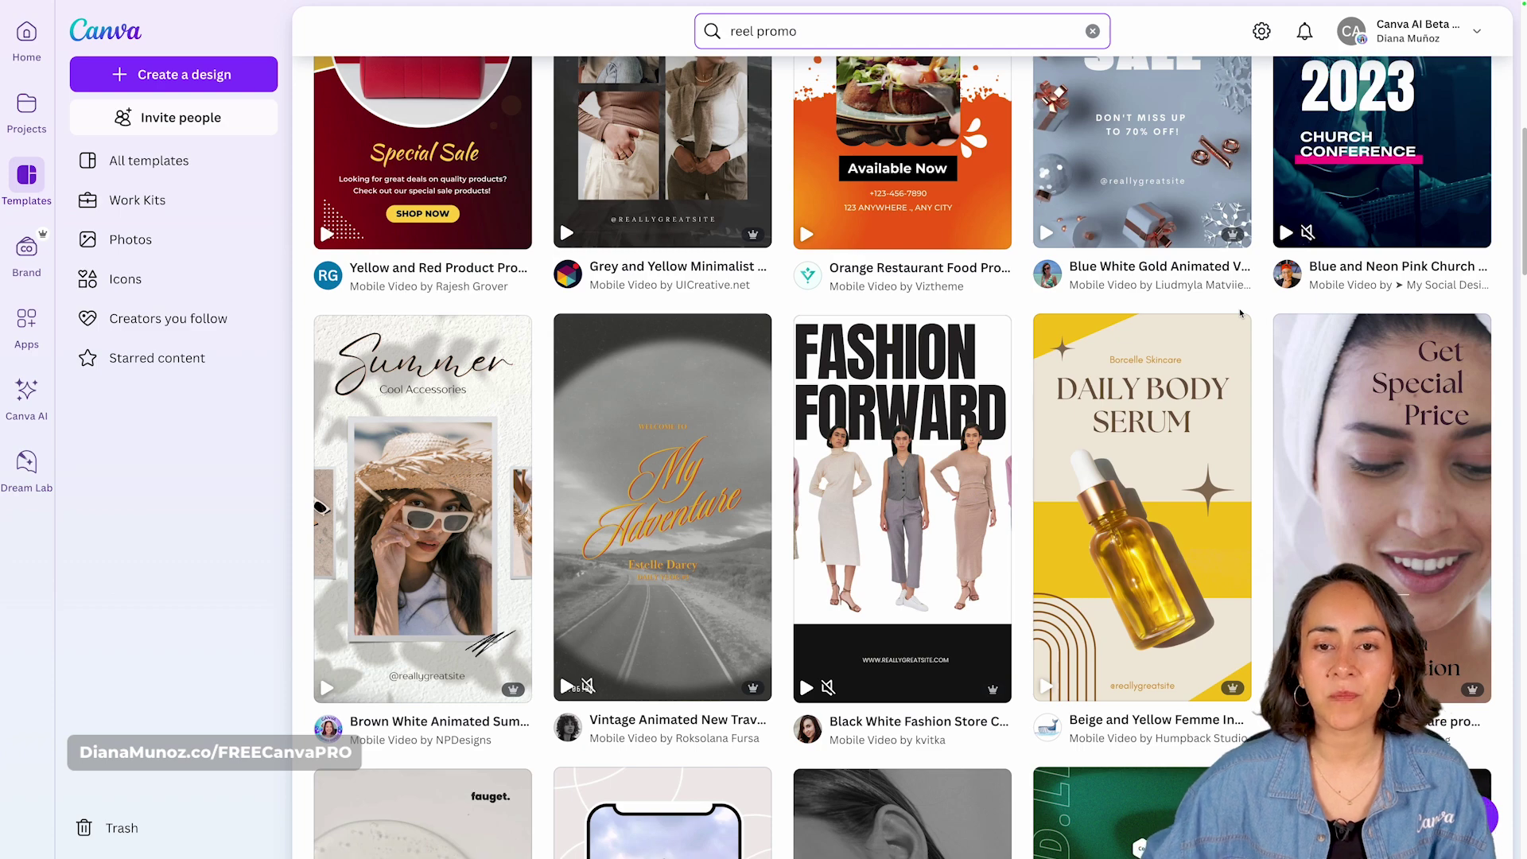
scroll(1261, 308, up, 3)
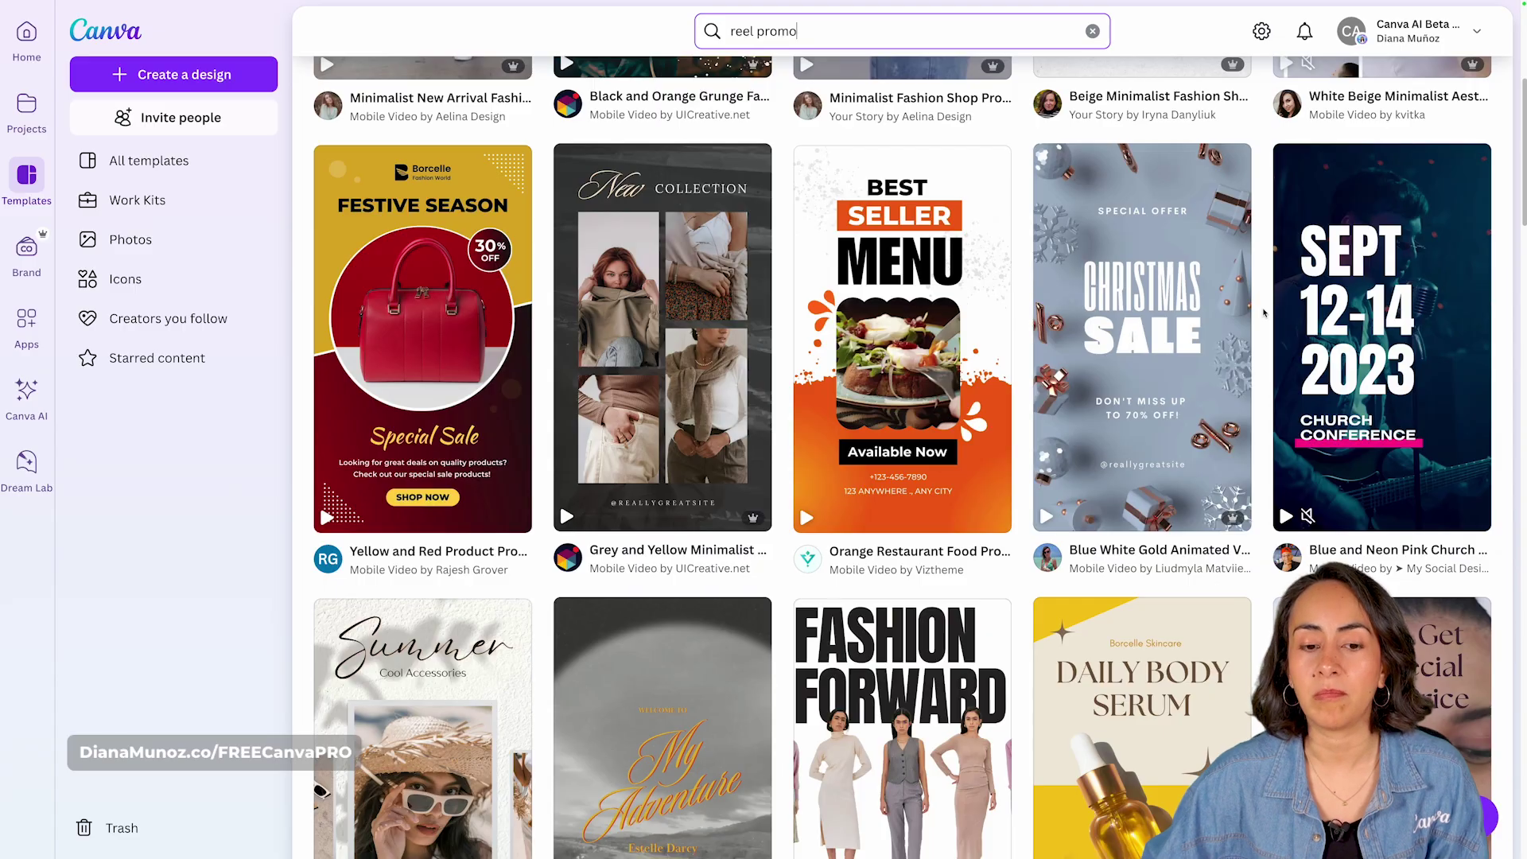
scroll(1264, 312, up, 3)
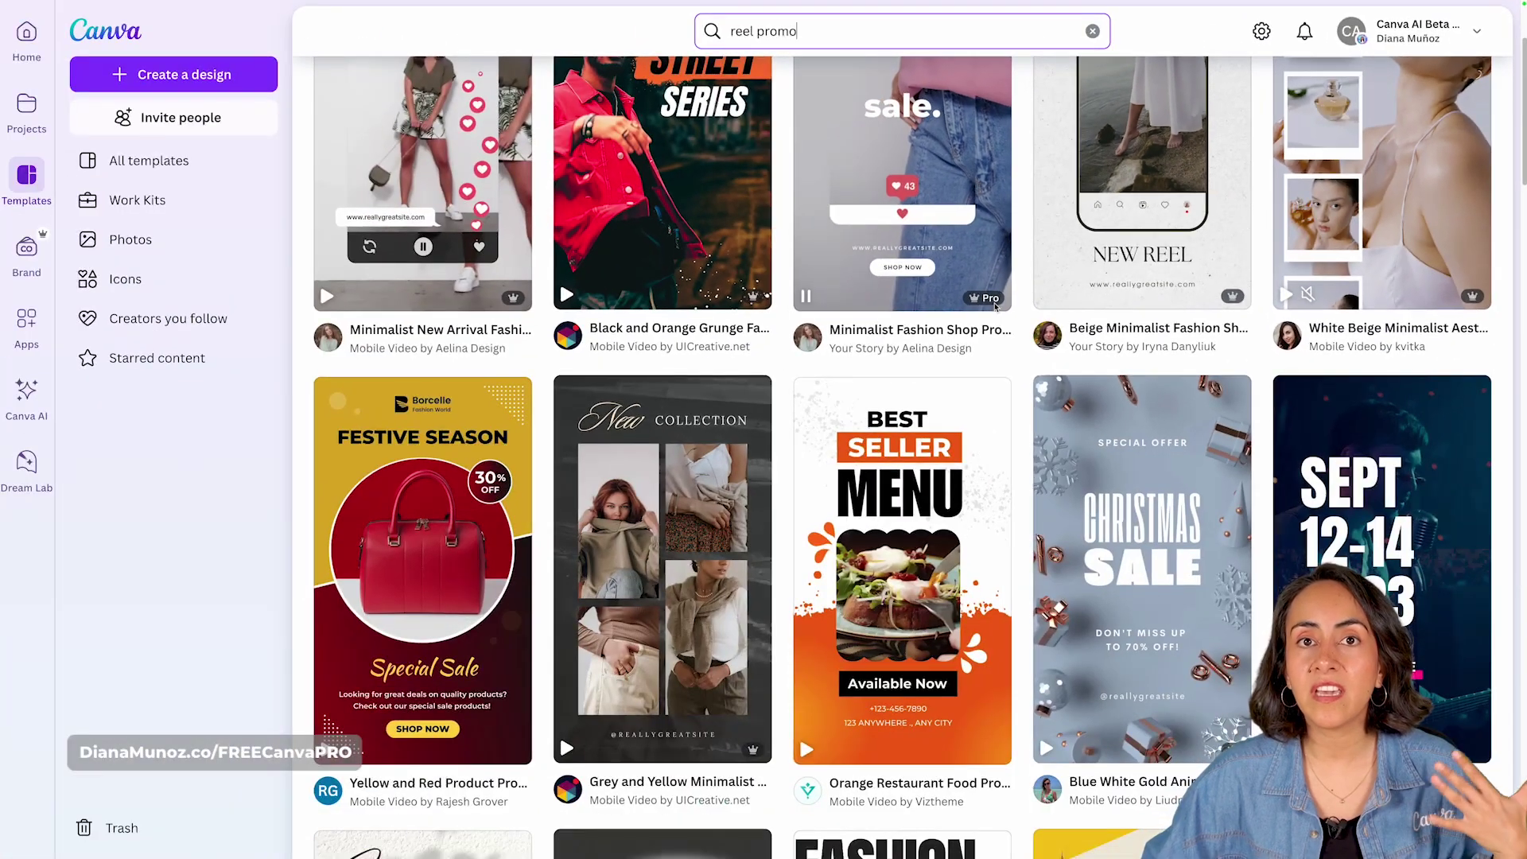
scroll(969, 257, up, 2)
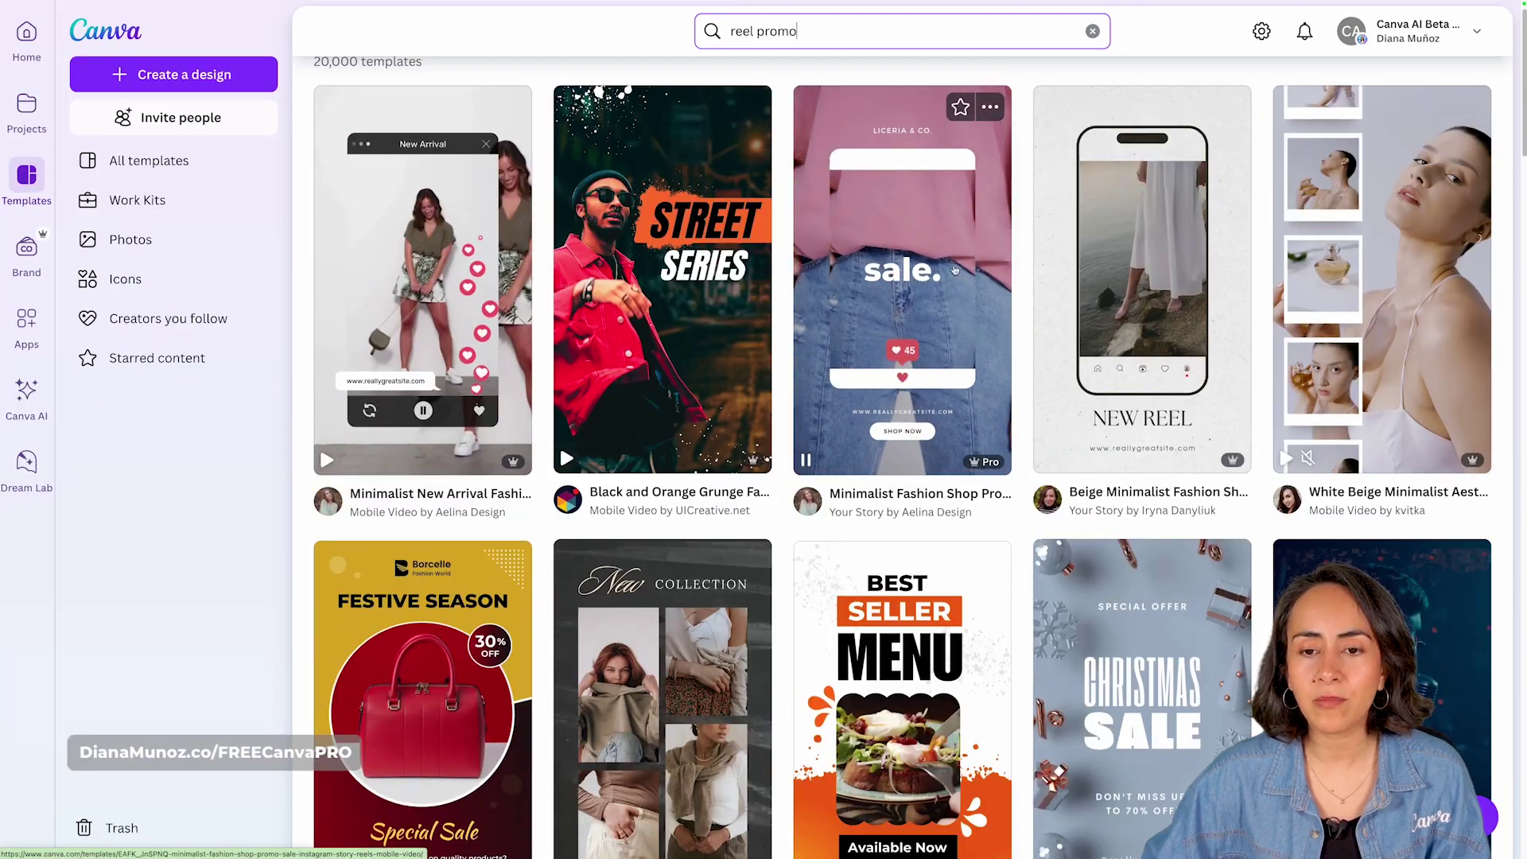
scroll(1034, 318, down, 3)
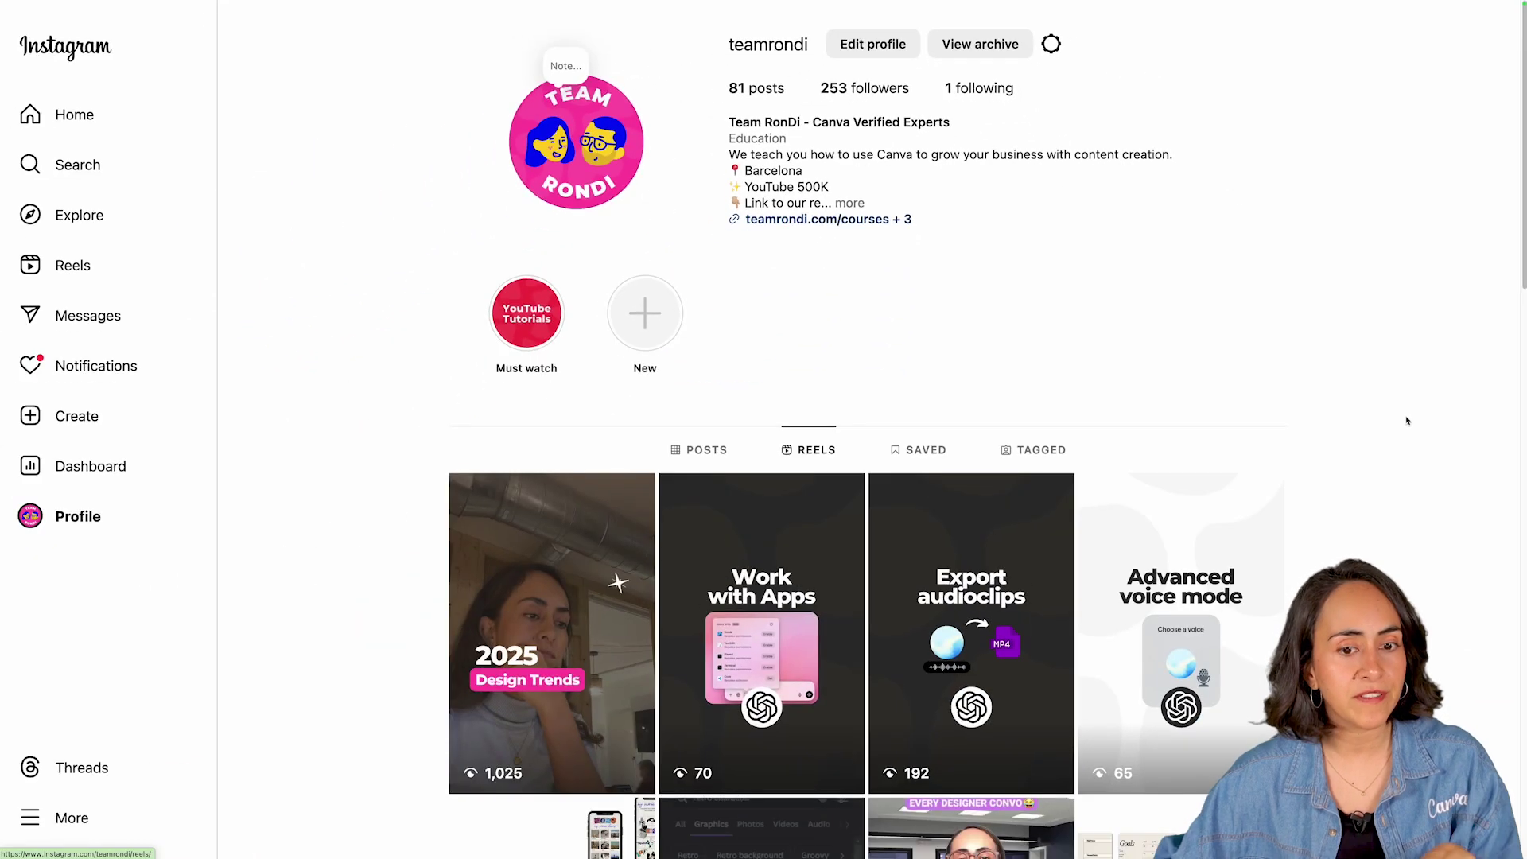
Switch to Instagram and look through the Team RonDi profile's reel covers down to the Vision Board free templates reel.
scroll(1412, 426, down, 6)
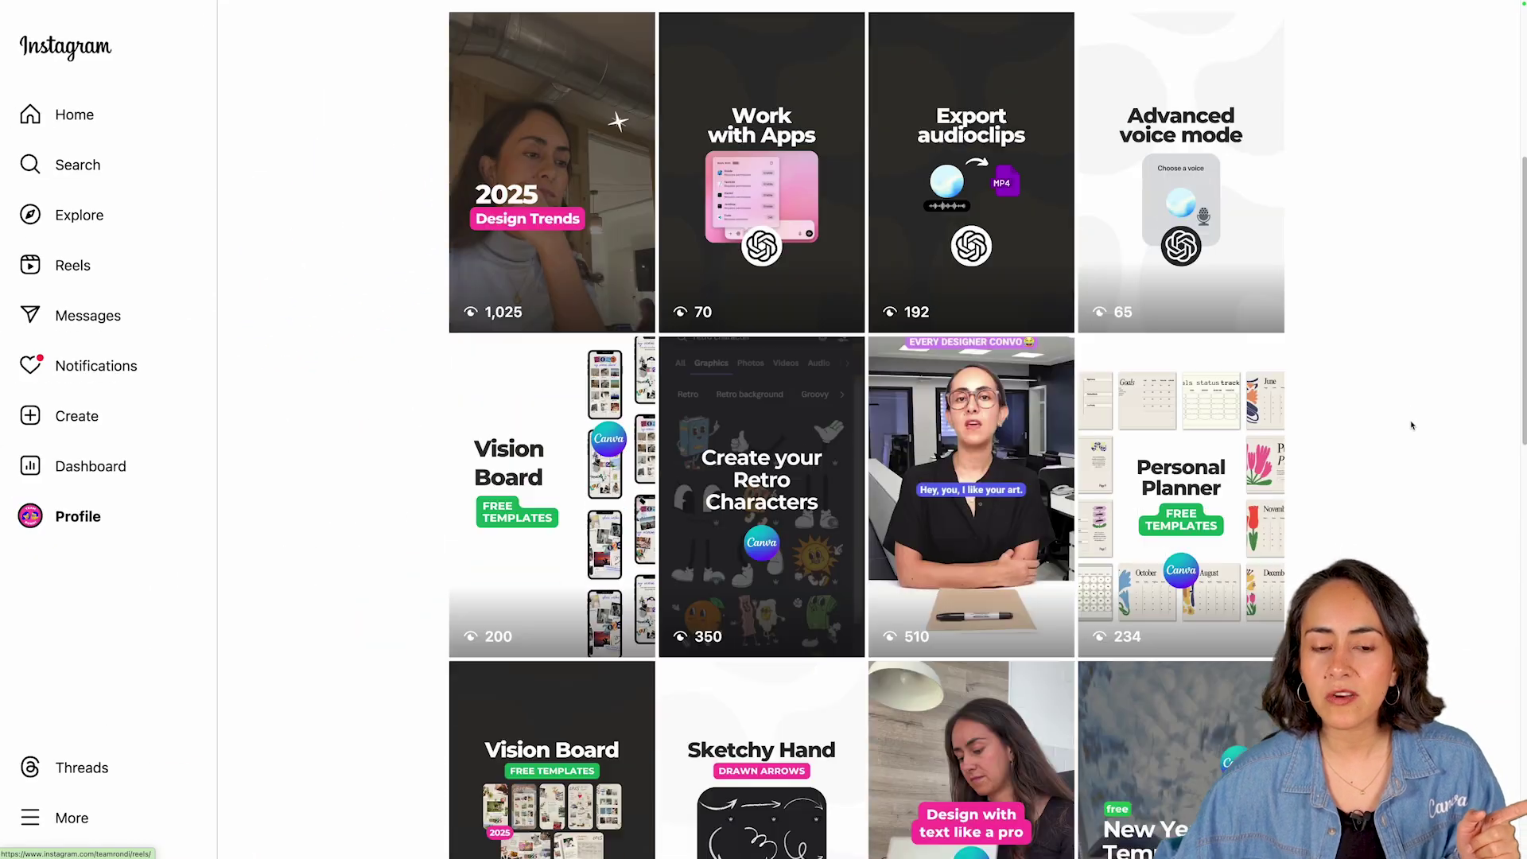
scroll(1412, 425, down, 3)
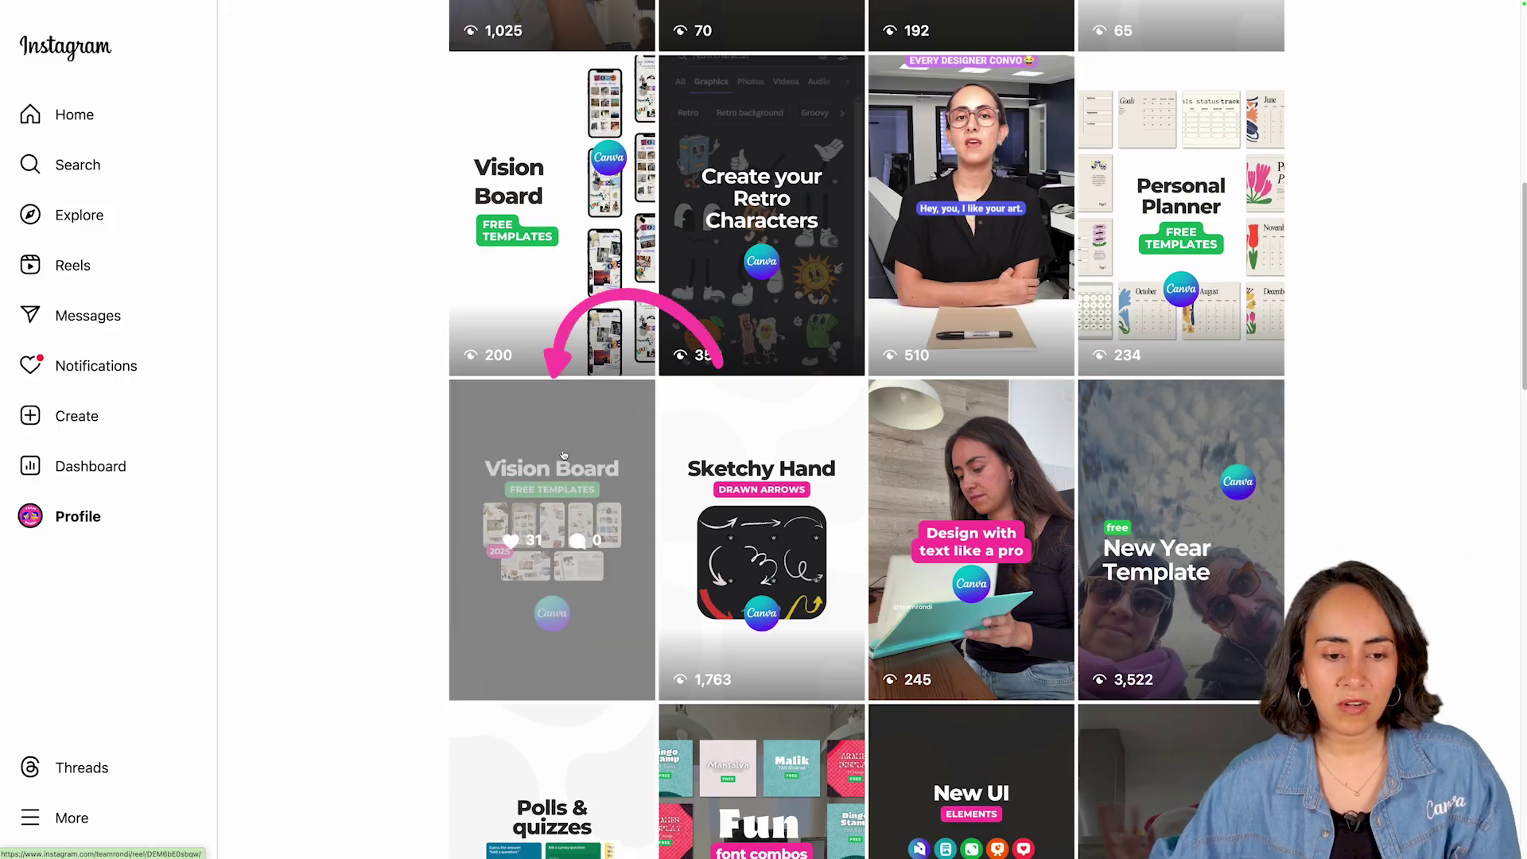
click(559, 426)
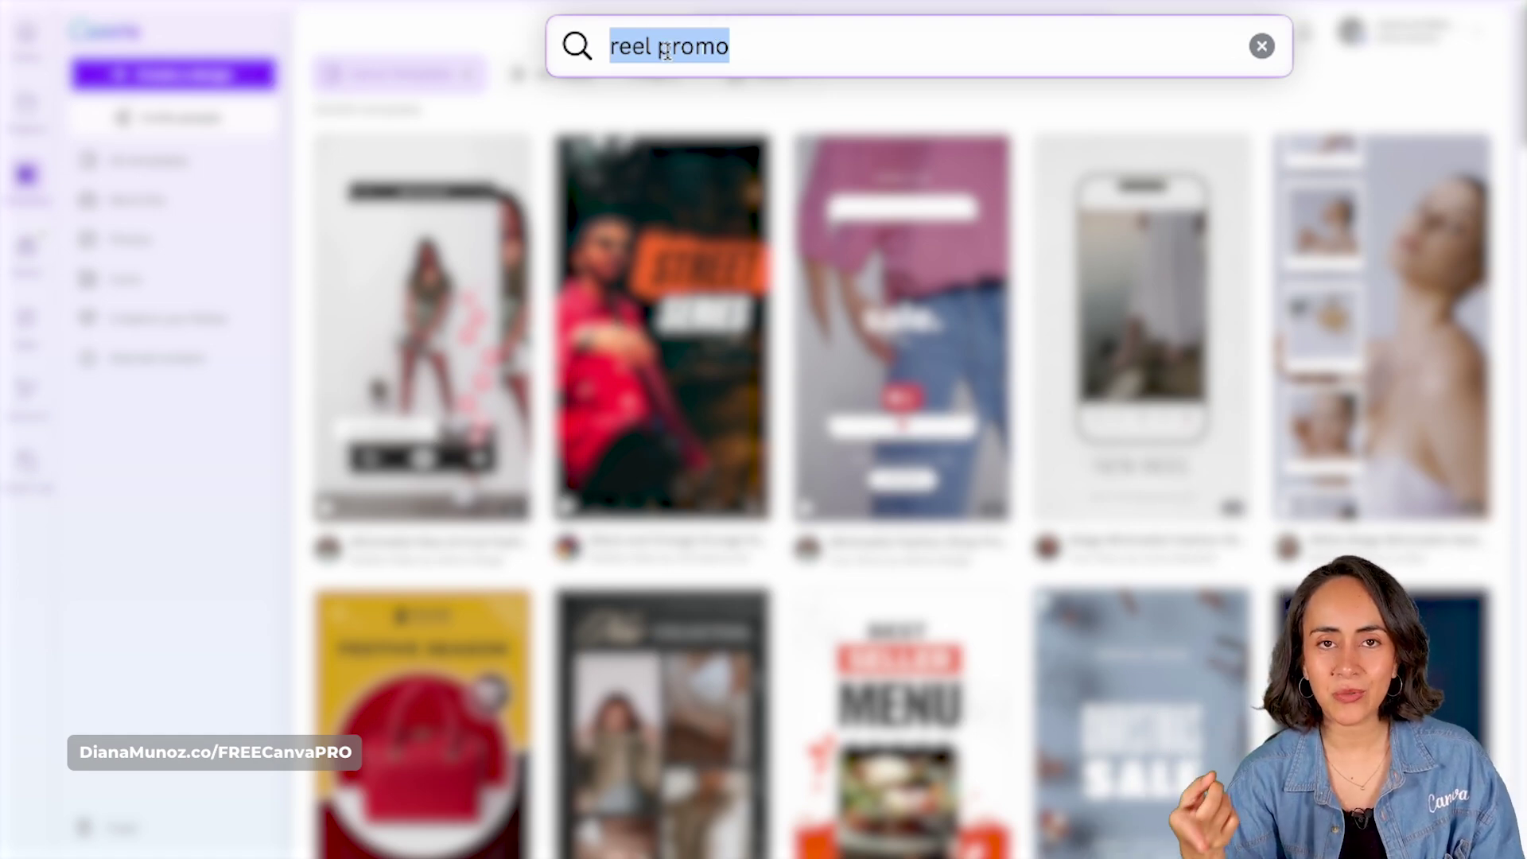
Back in Canva, search the templates for "cutquote" and star the "The first step is the hardest" mobile video template.
text(cutquote)
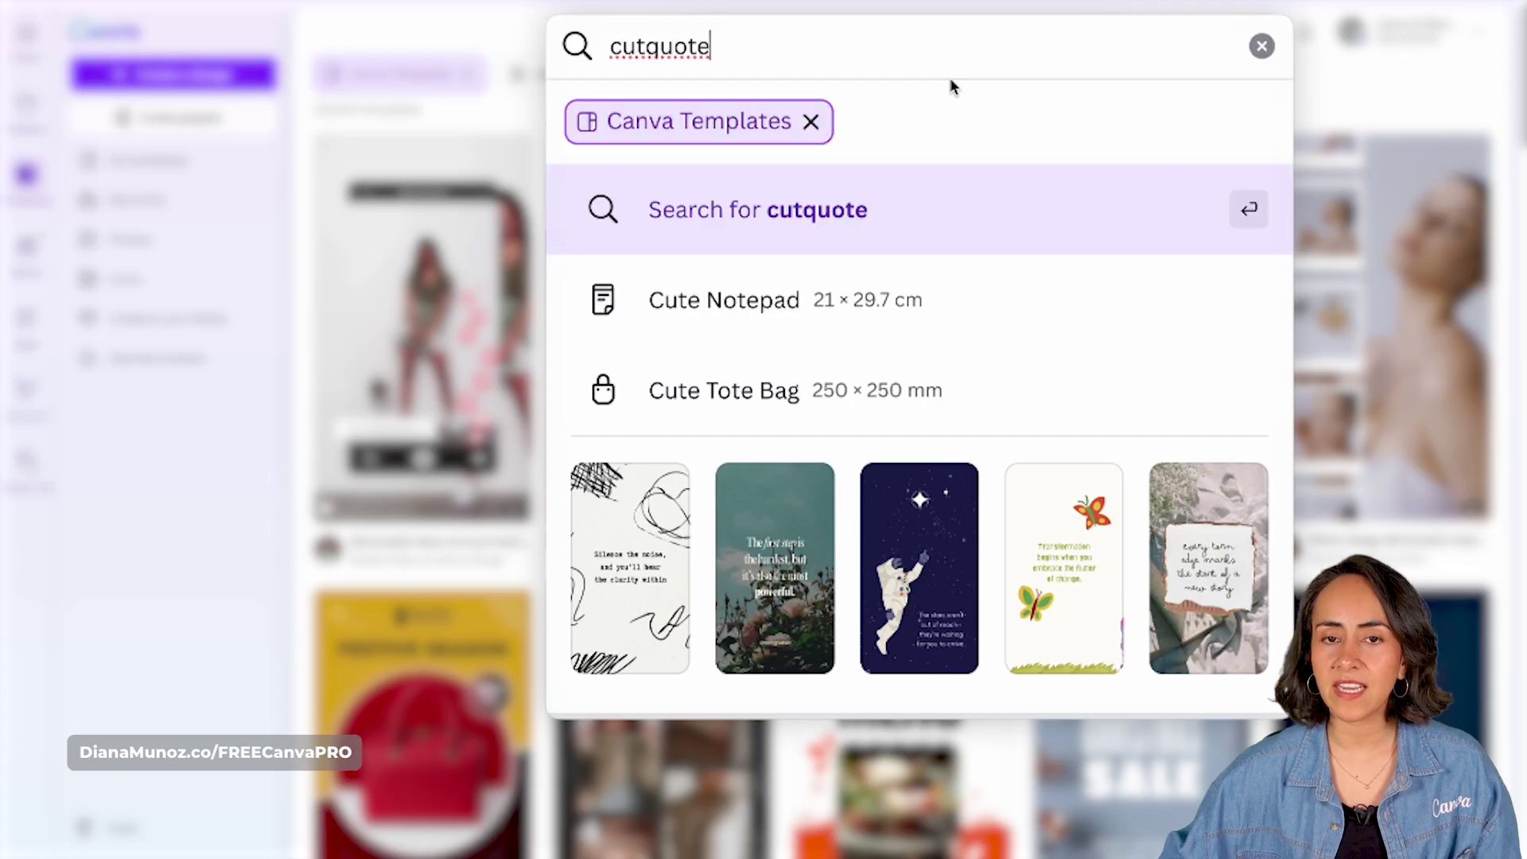
key(Return)
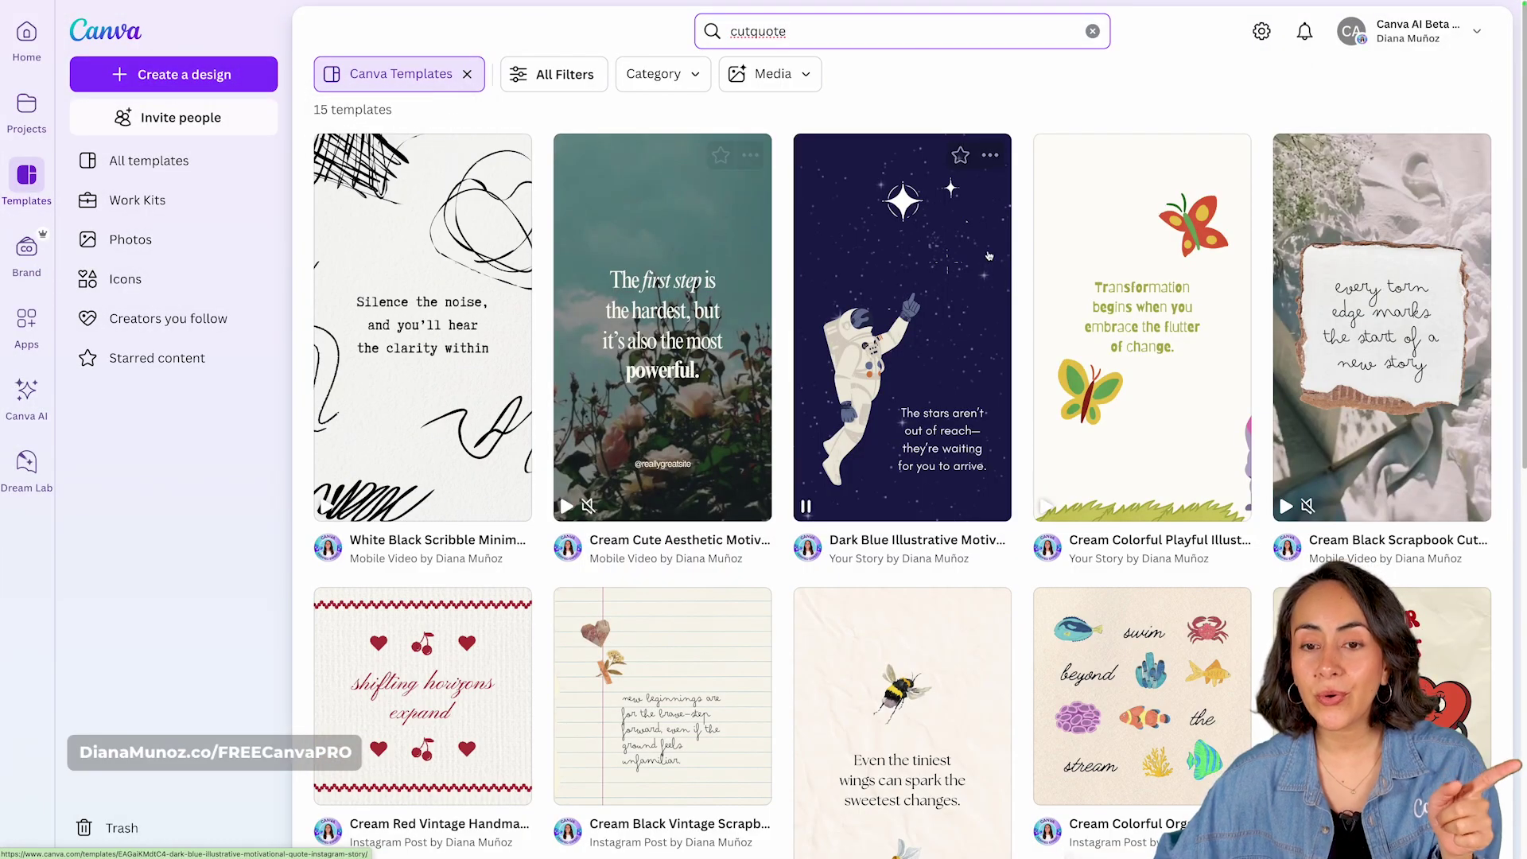
scroll(650, 230, down, 1)
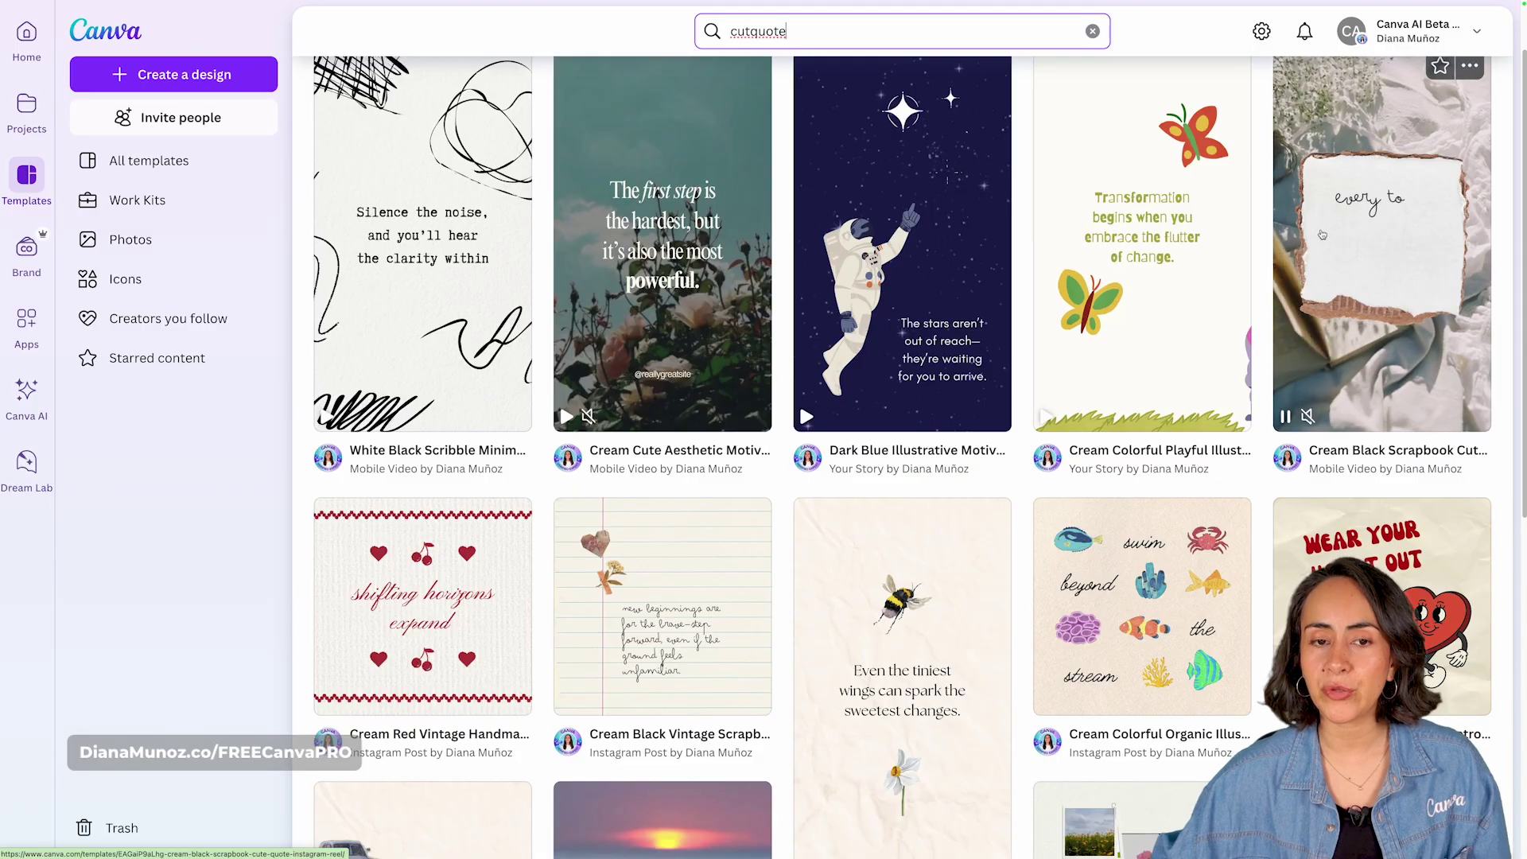
scroll(714, 185, up, 1)
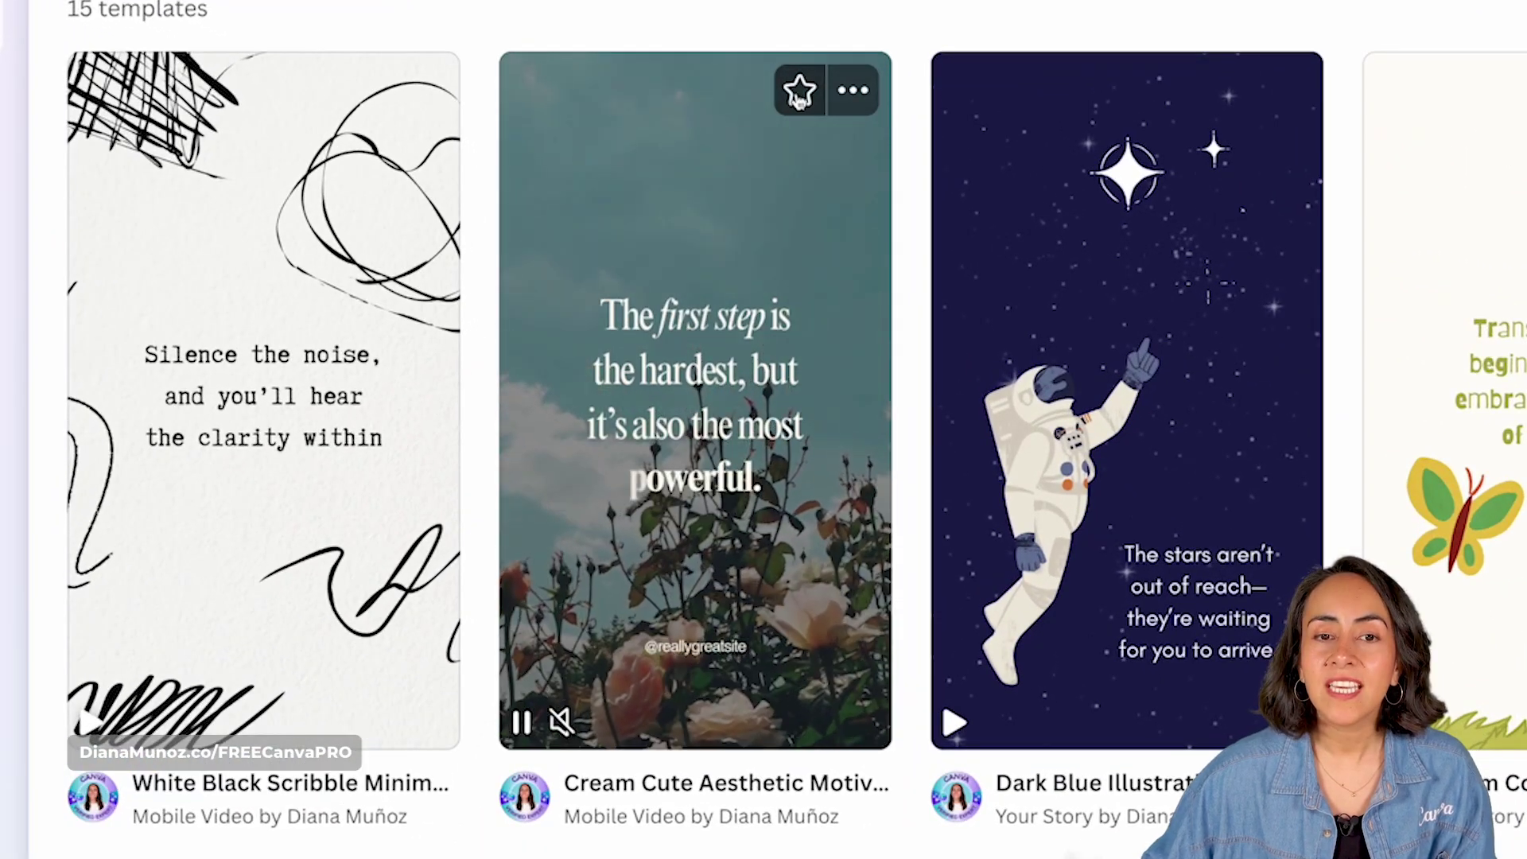
click(802, 92)
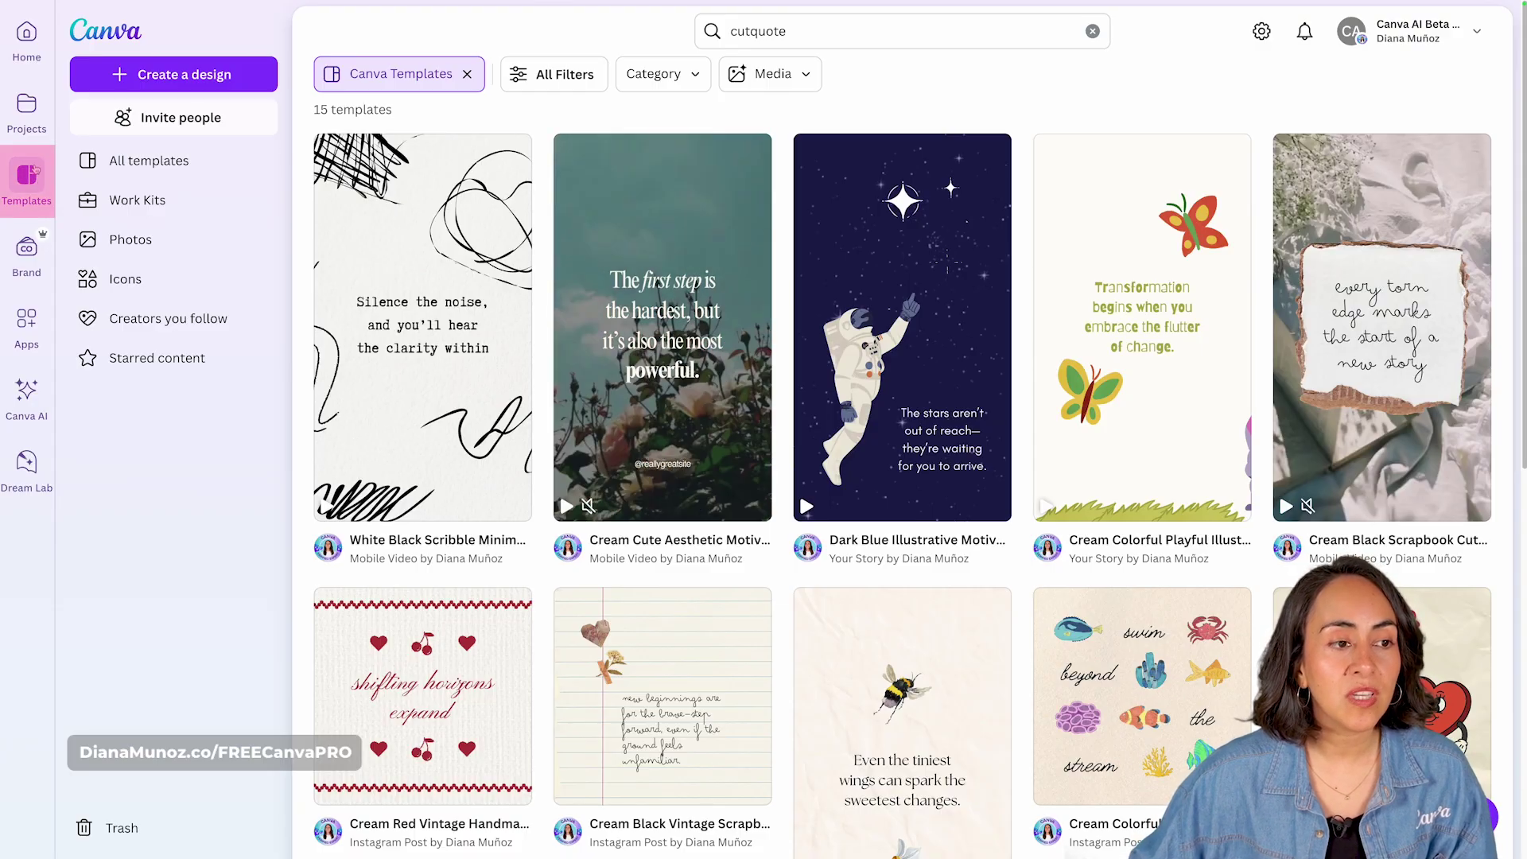
Open the Mobile Videos category under the Video templates and browse its designs.
click(45, 187)
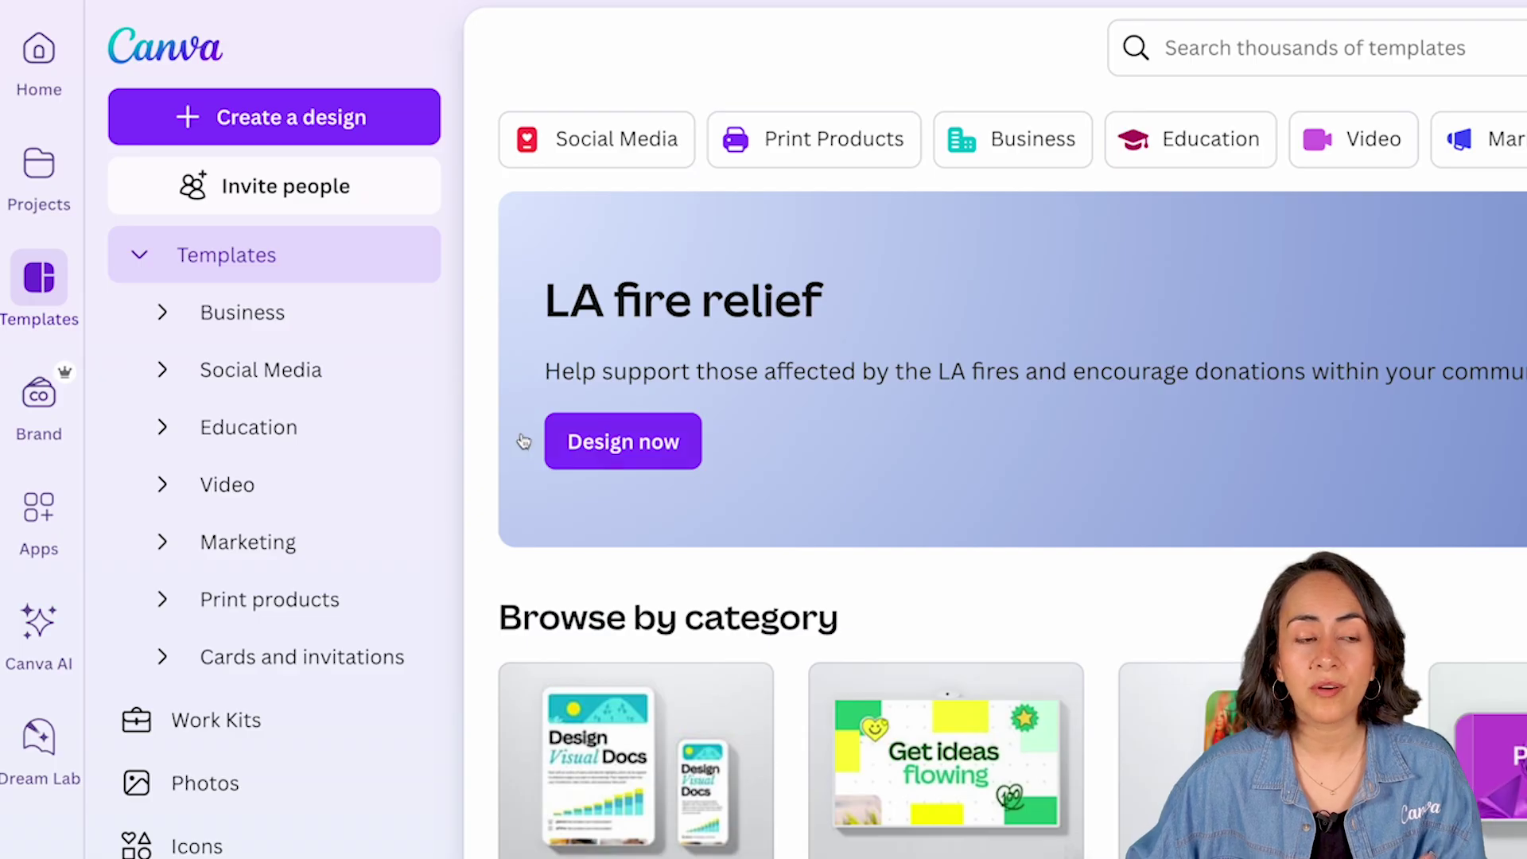
click(159, 484)
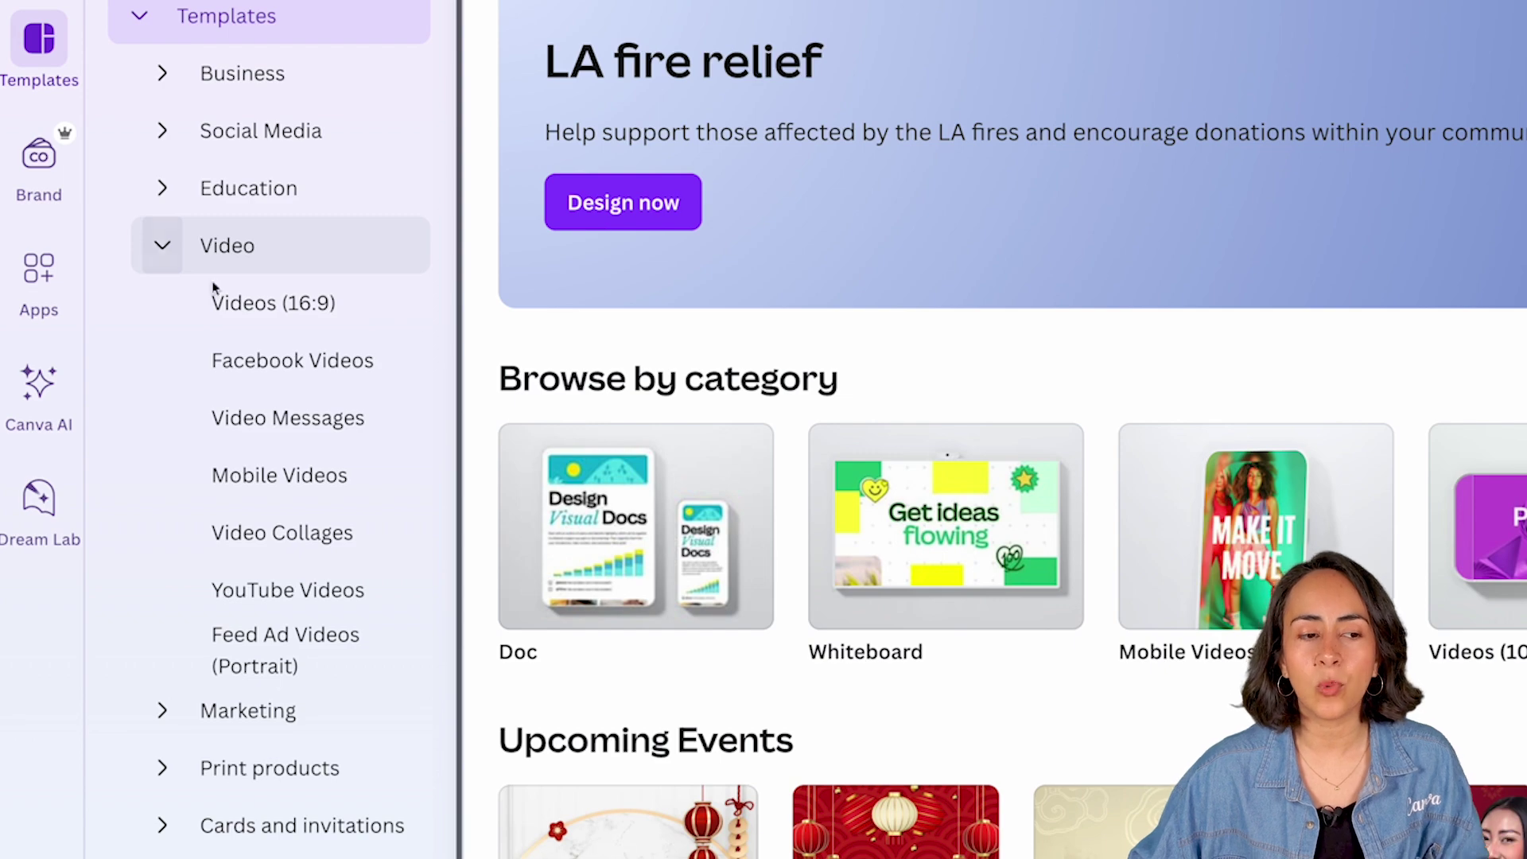
click(239, 475)
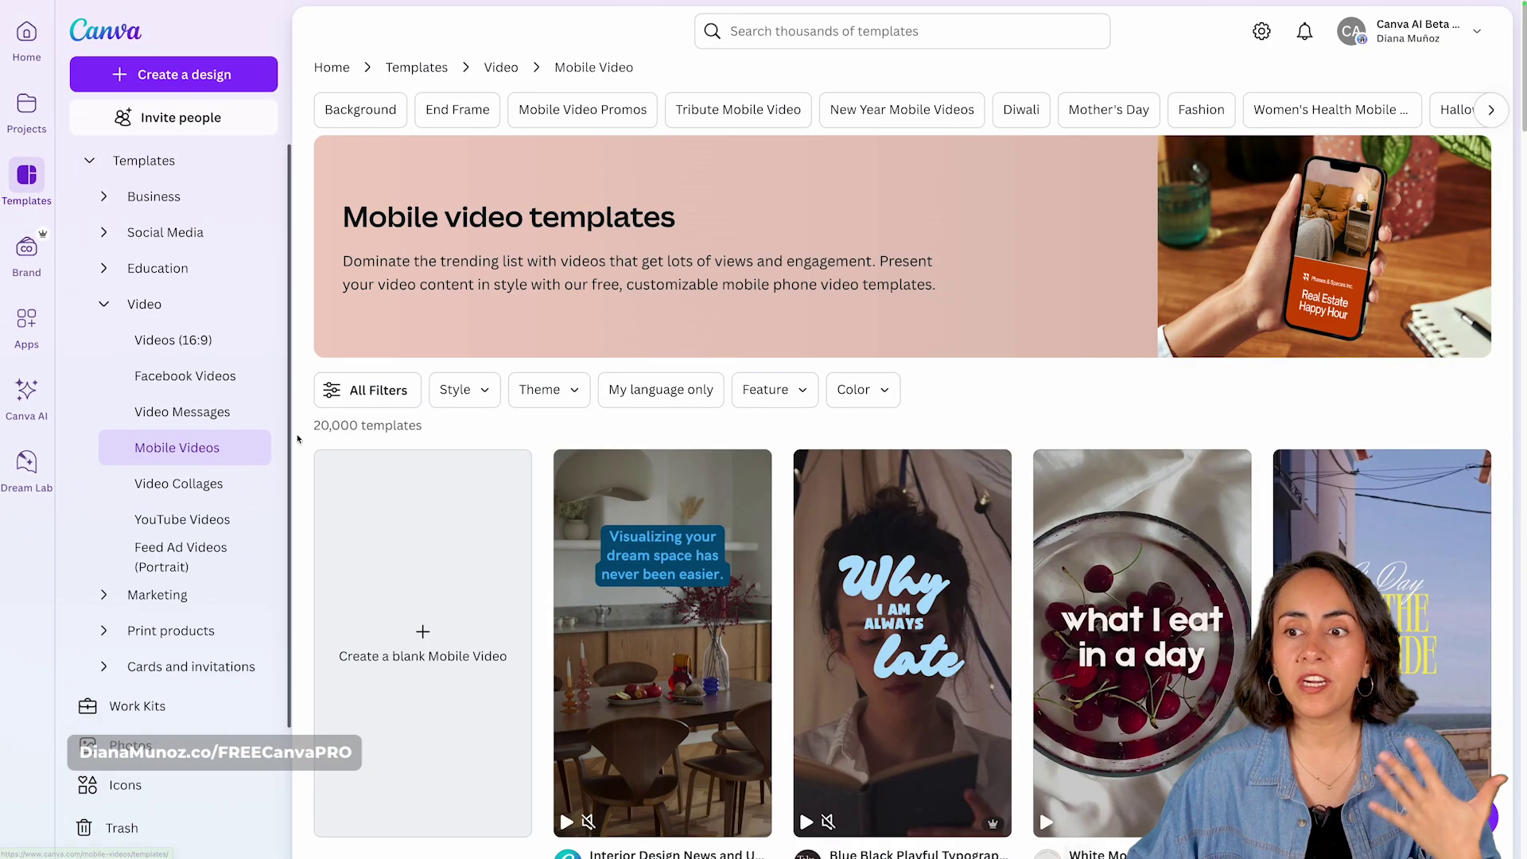
scroll(1275, 310, down, 1)
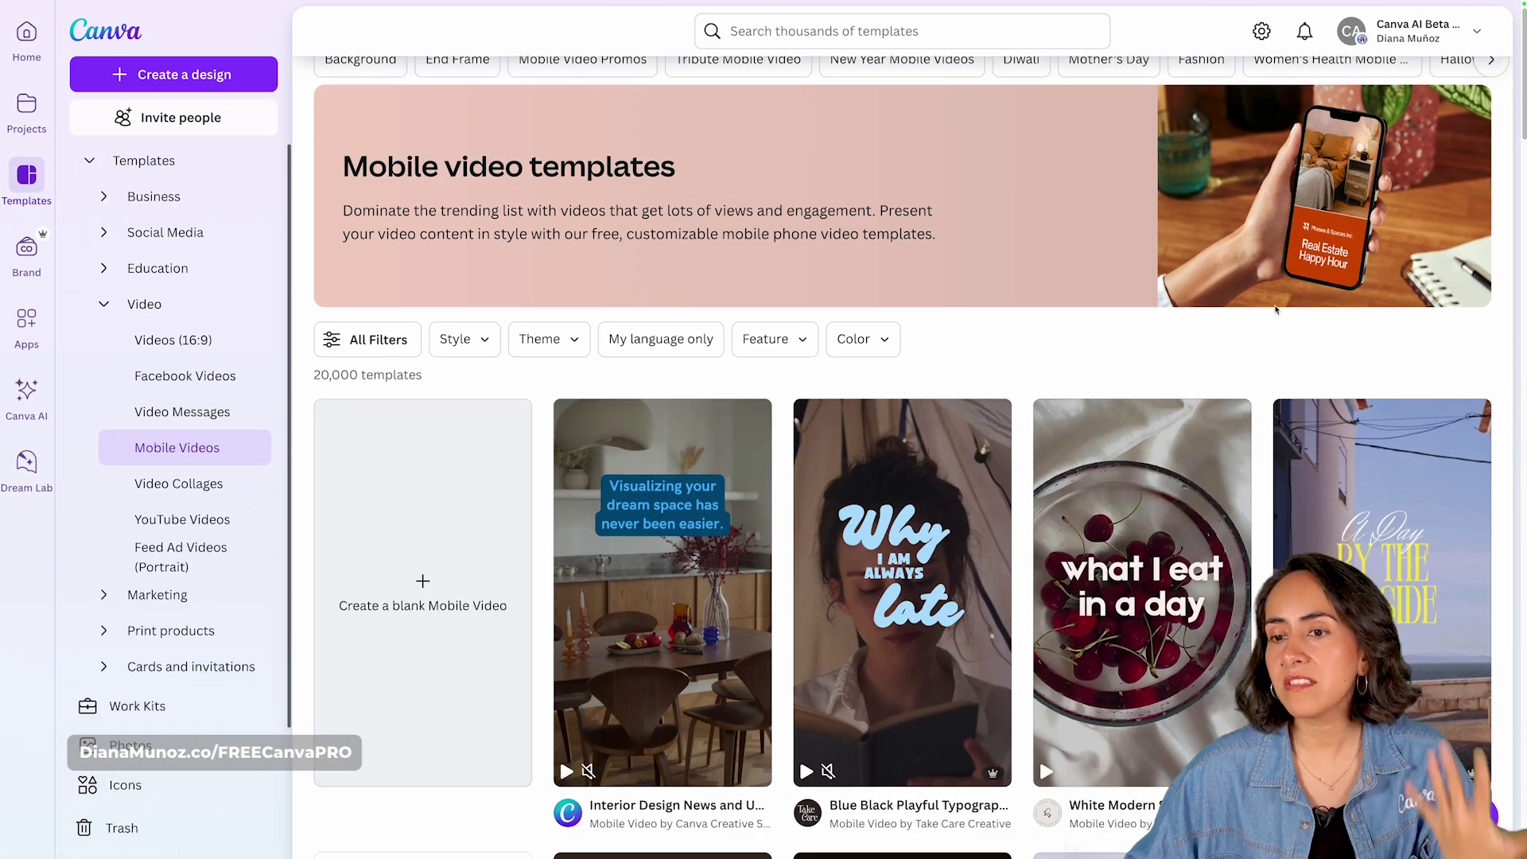
scroll(1275, 310, down, 9)
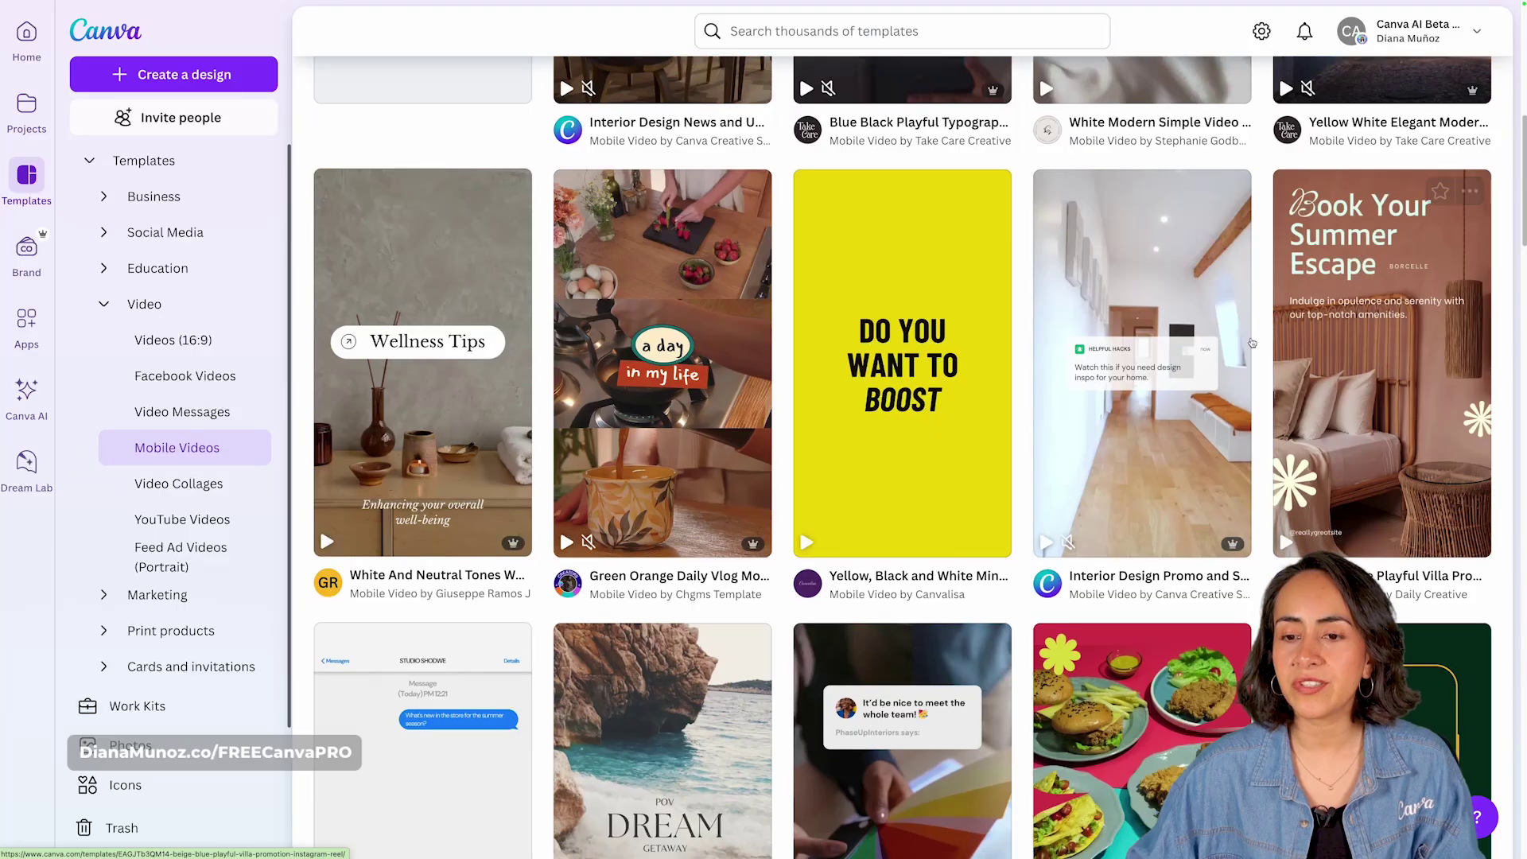
scroll(1255, 353, up, 6)
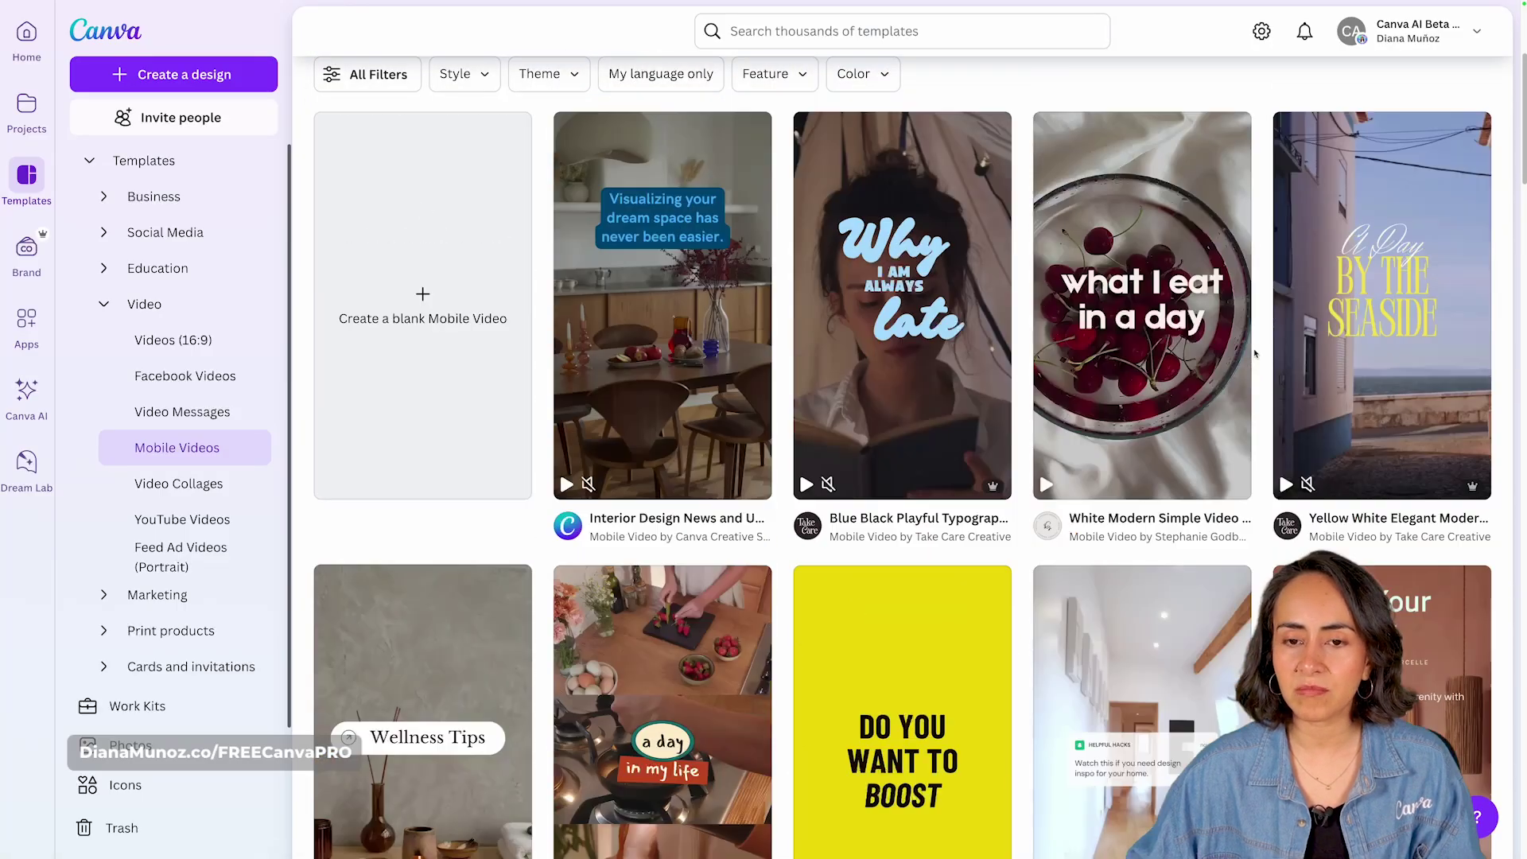
scroll(1254, 353, up, 2)
mouse_move(961, 280)
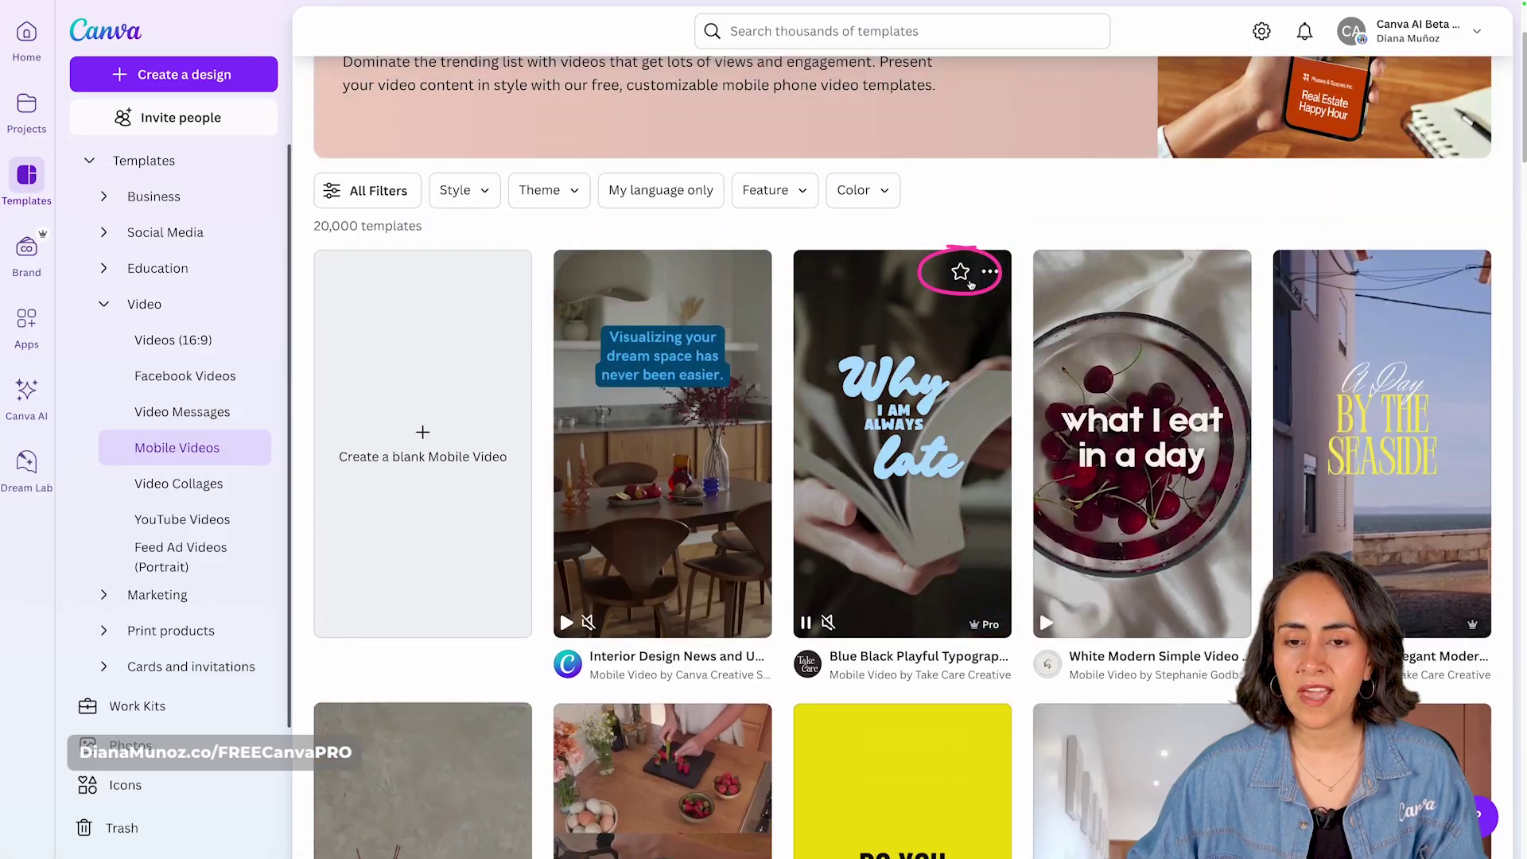
Star the "Why I am always late" mobile video template and reveal more of the mobile video subcategories.
click(961, 273)
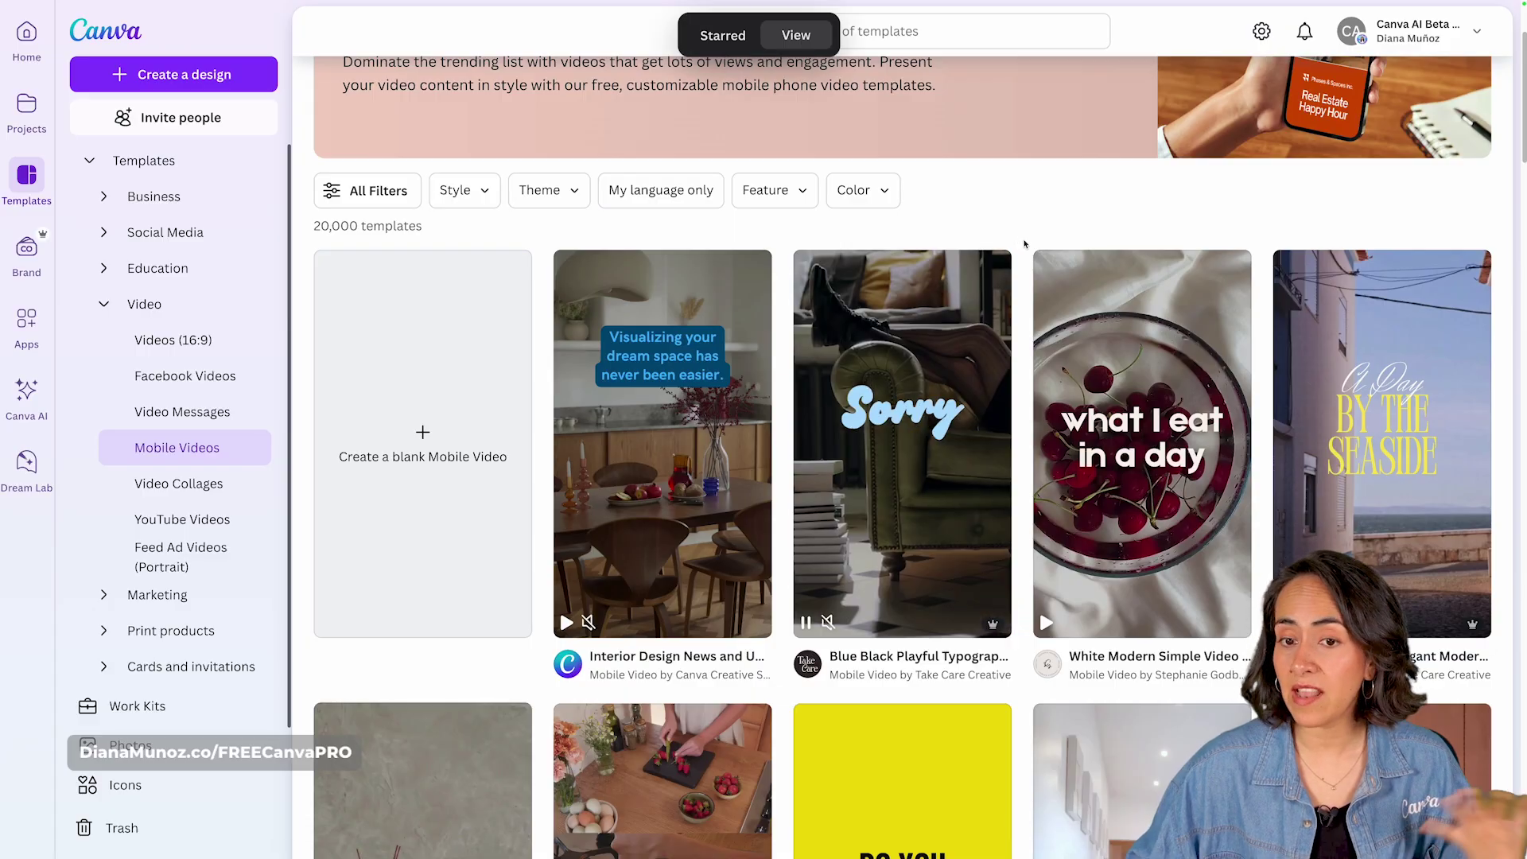
scroll(1029, 271, up, 1)
scroll(1030, 270, up, 3)
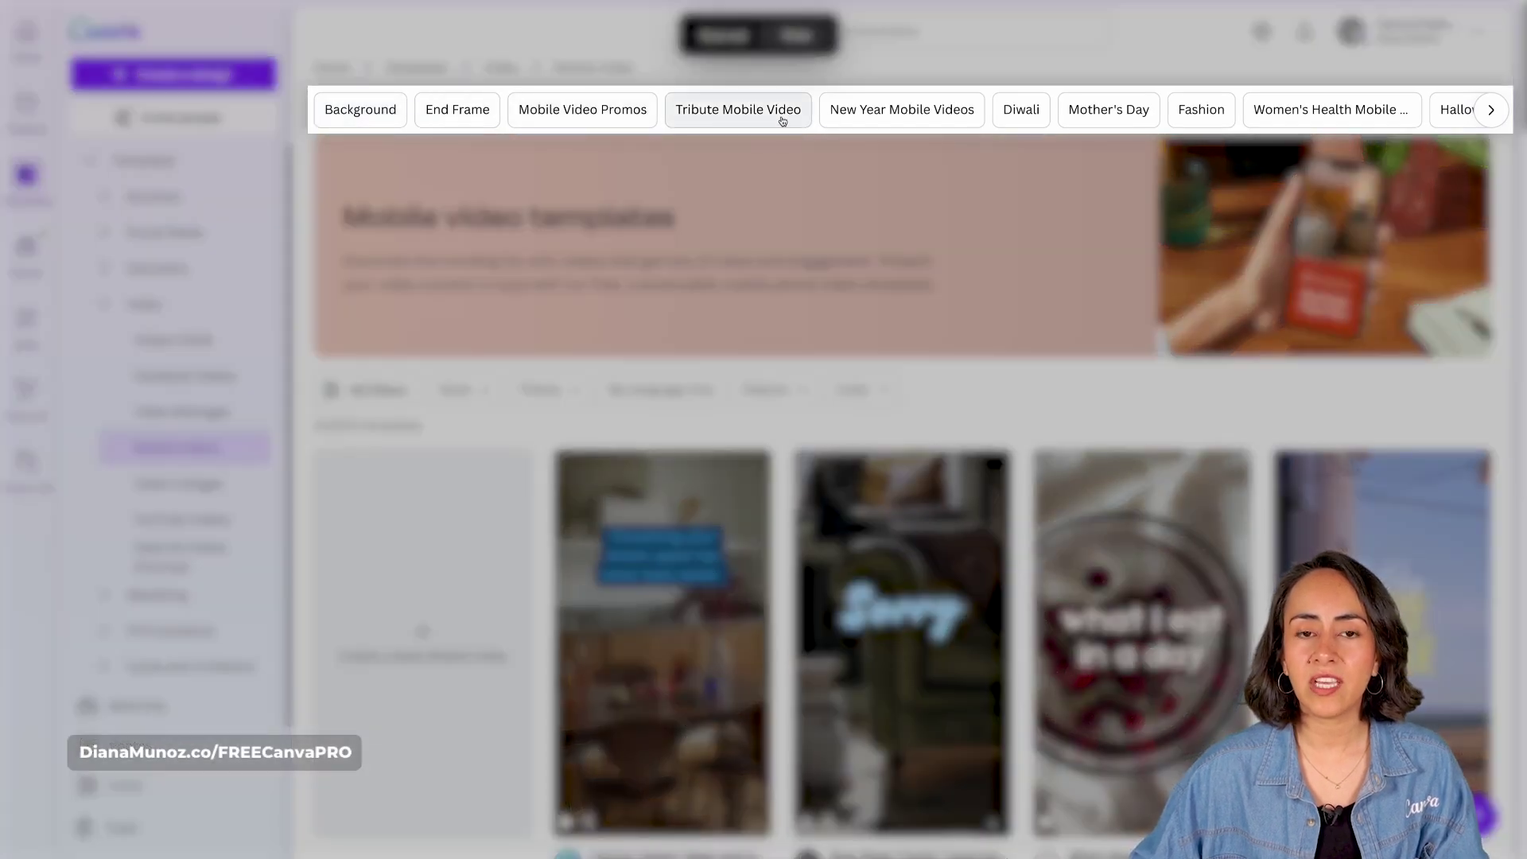
click(1490, 111)
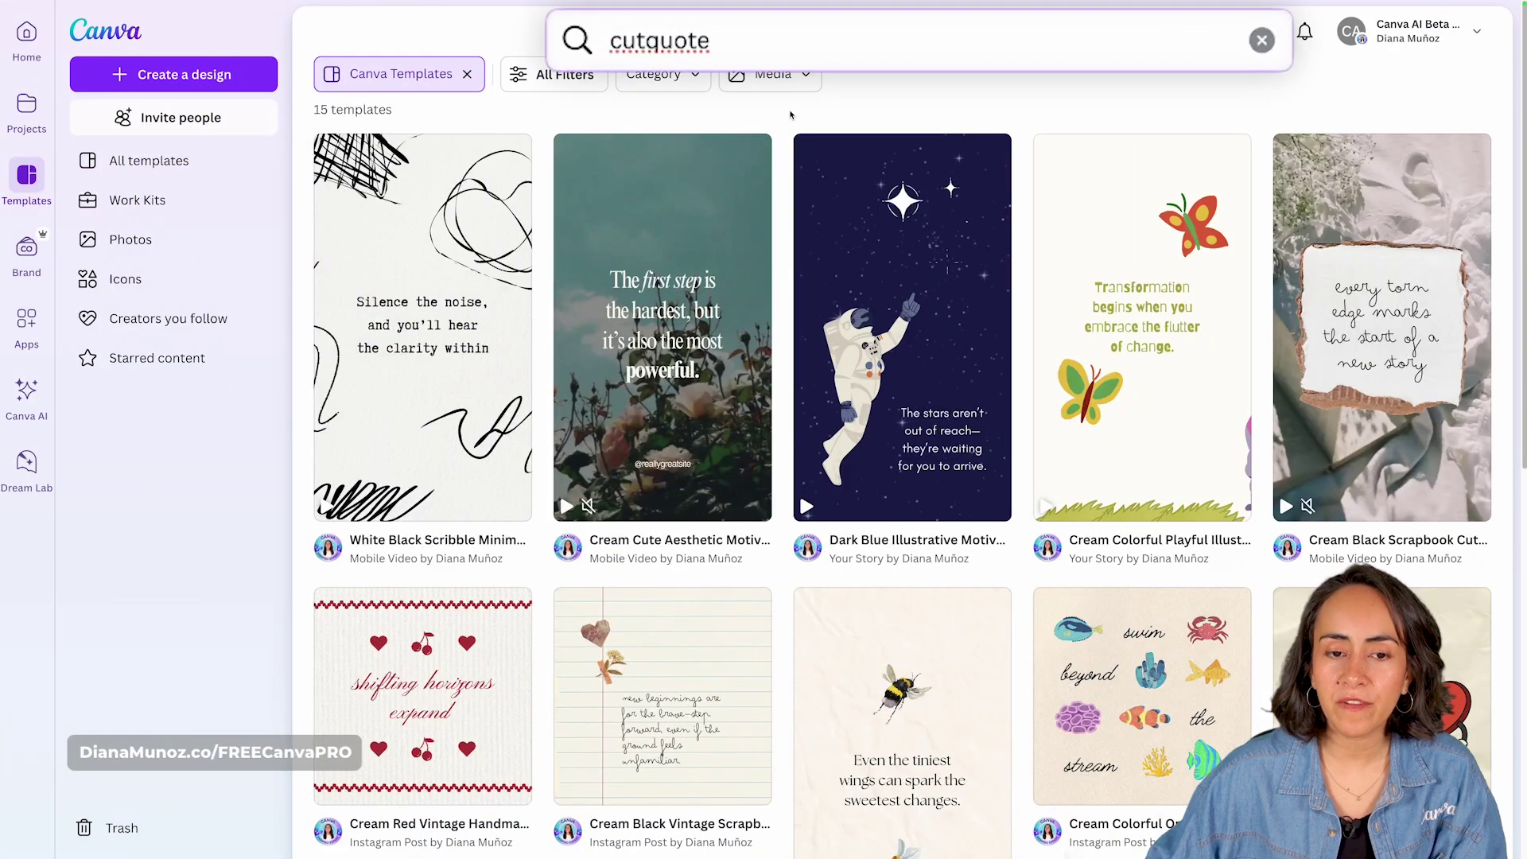
Open "The first step is the hardest" template from the "cutquote" results and start customizing it.
mouse_move(681, 288)
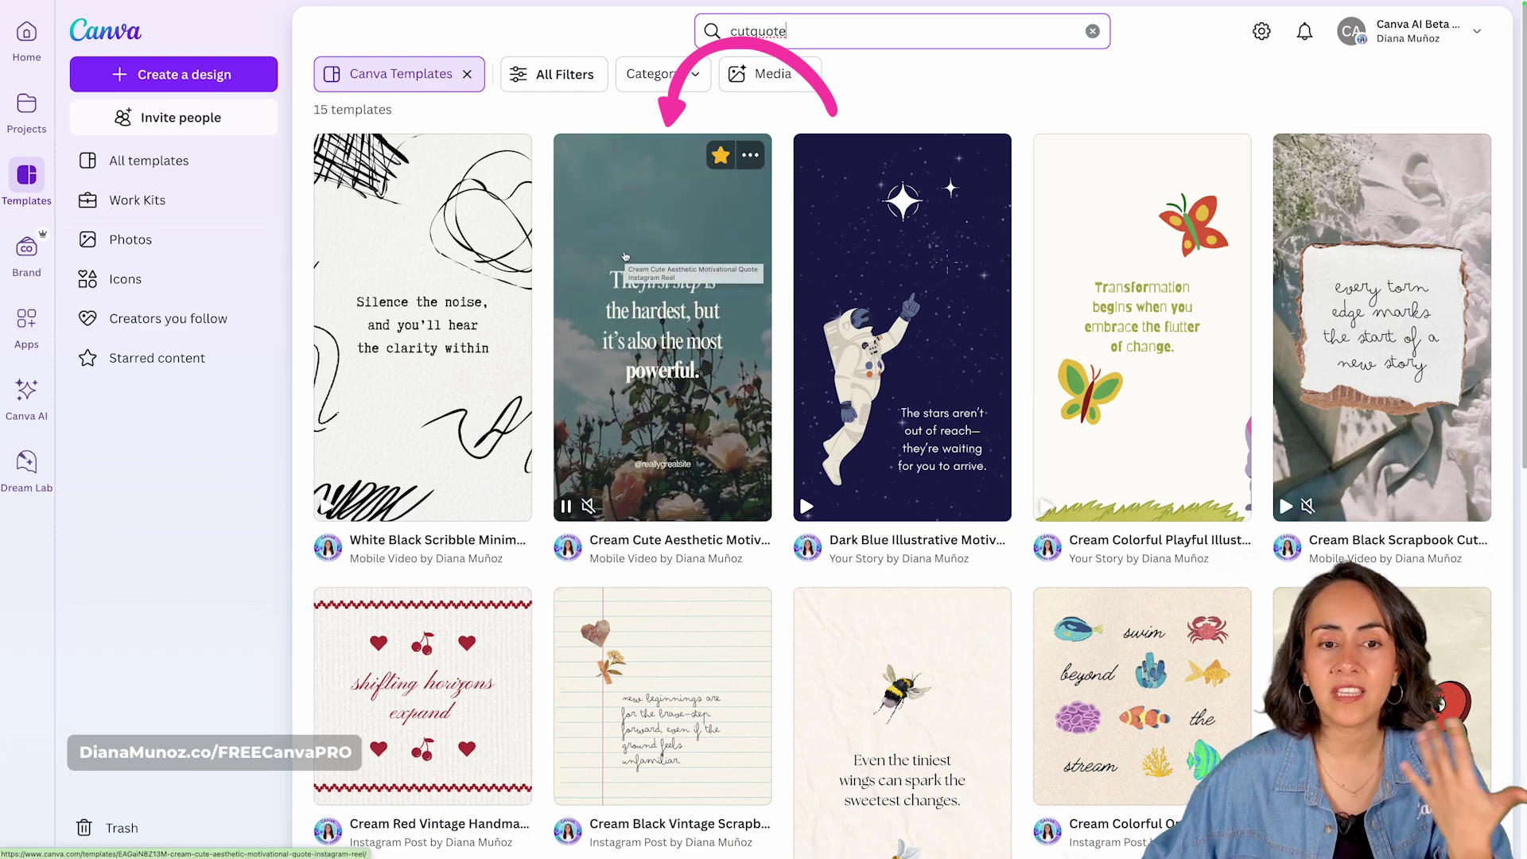
click(652, 200)
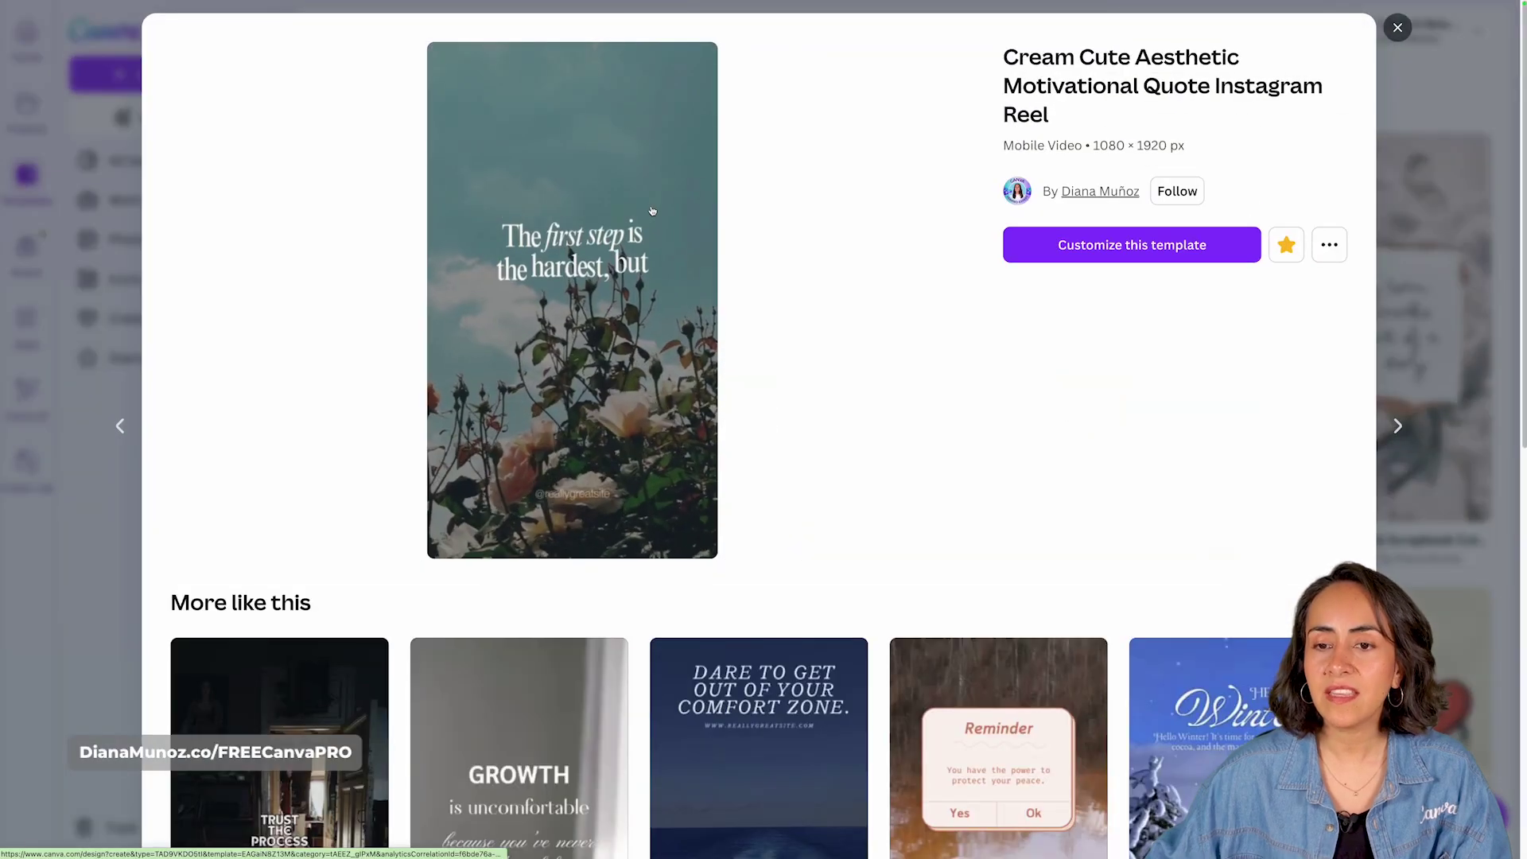
click(1206, 256)
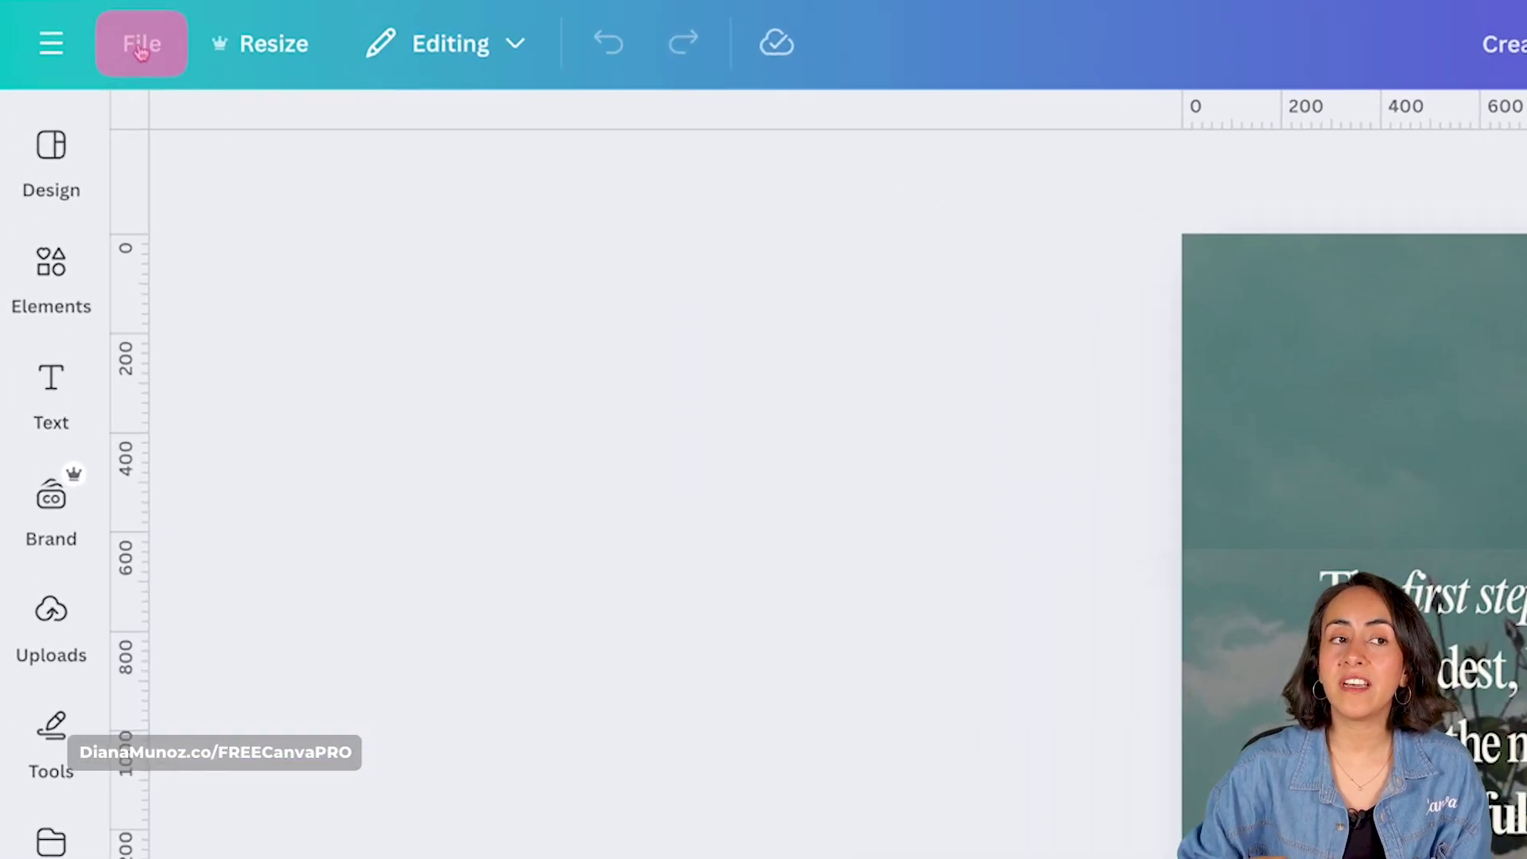
Review the rulers, guides, margins and print bleed options in the design's settings.
click(80, 24)
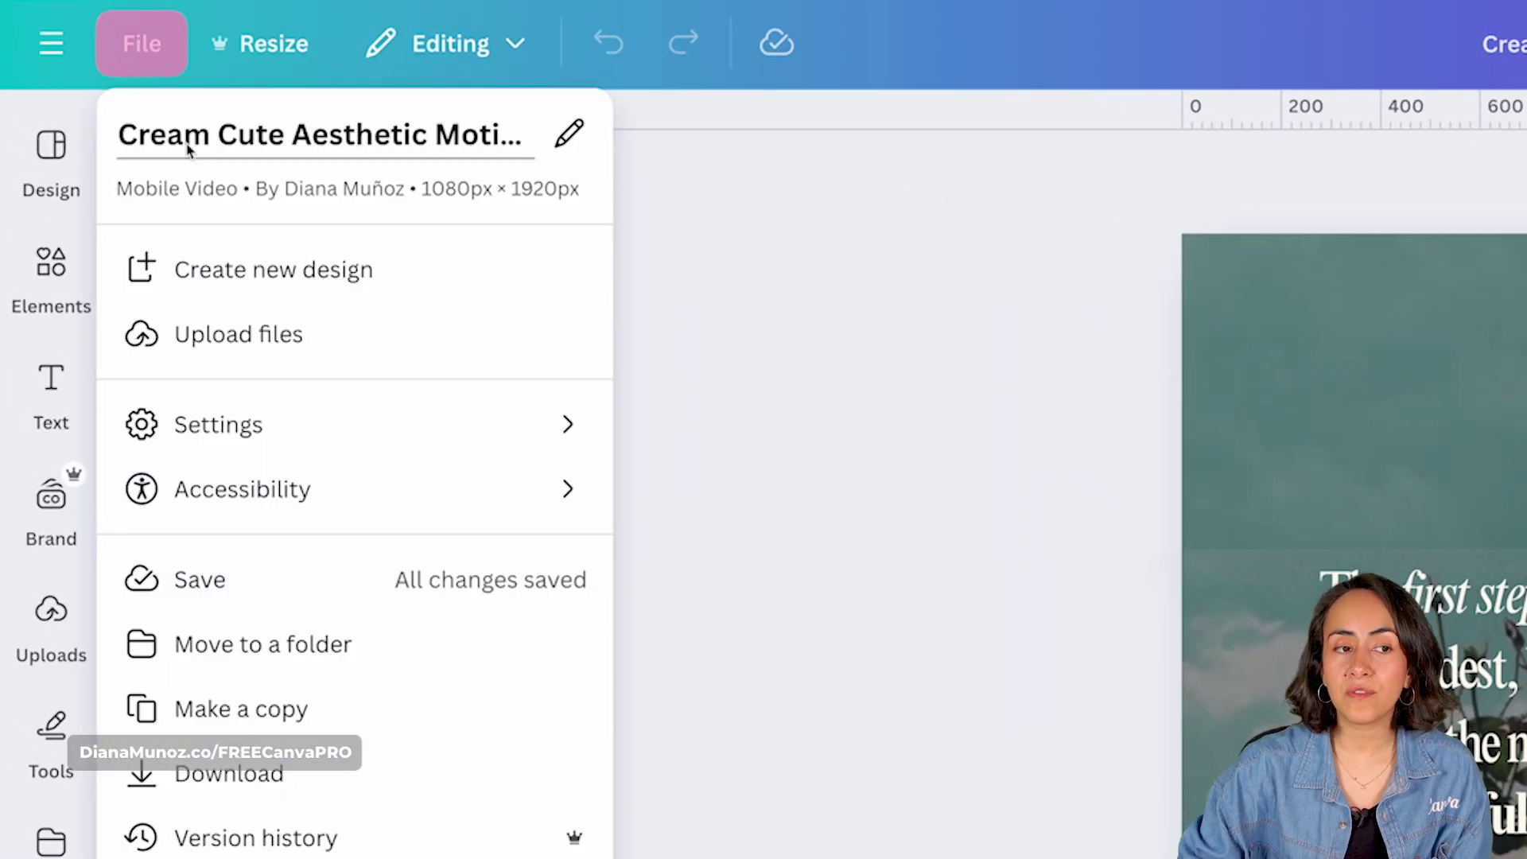
click(347, 423)
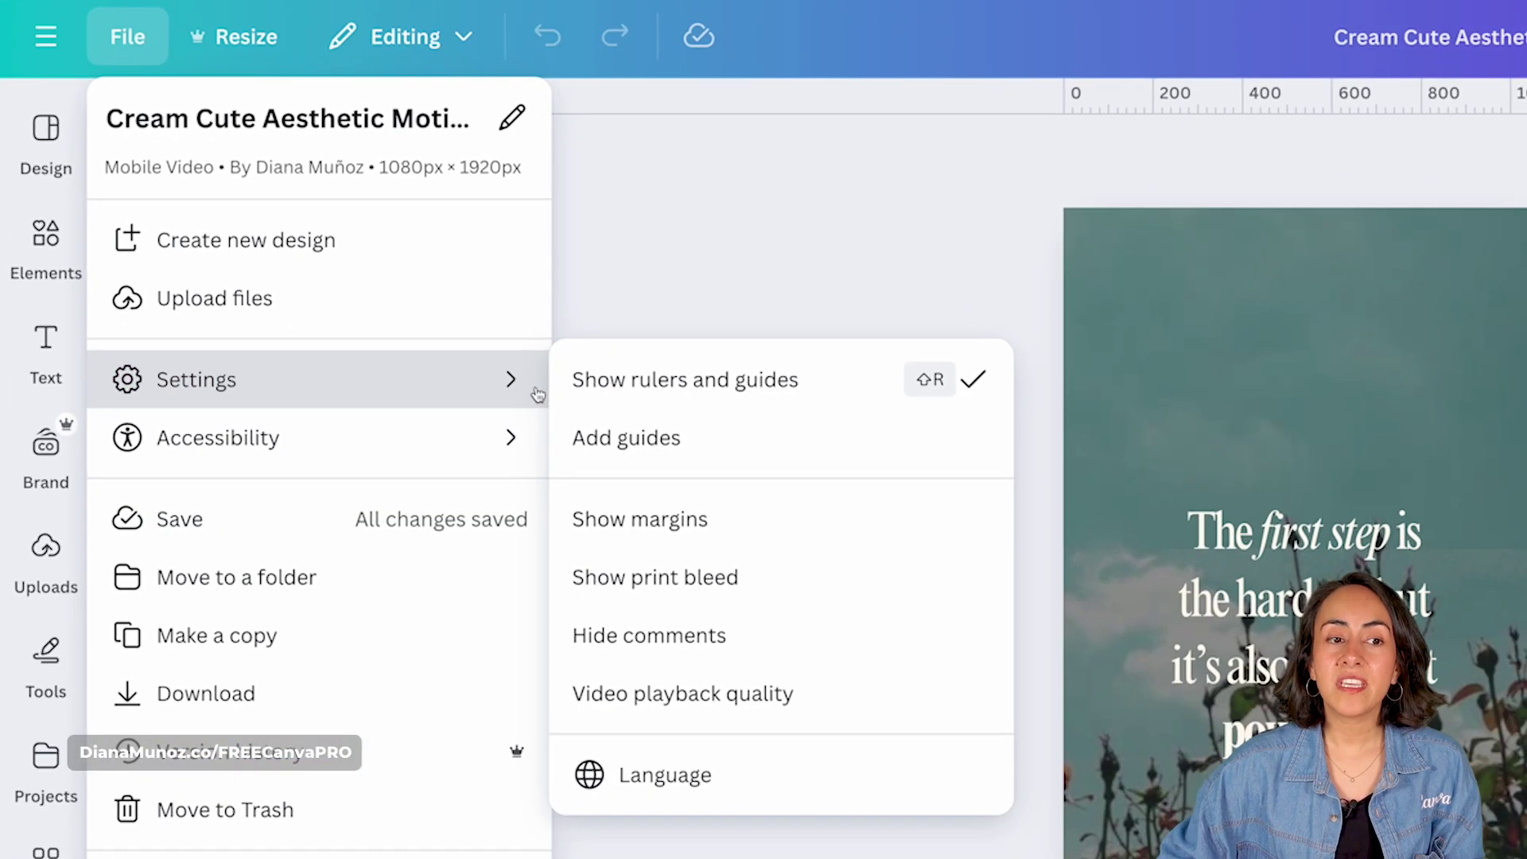
click(706, 394)
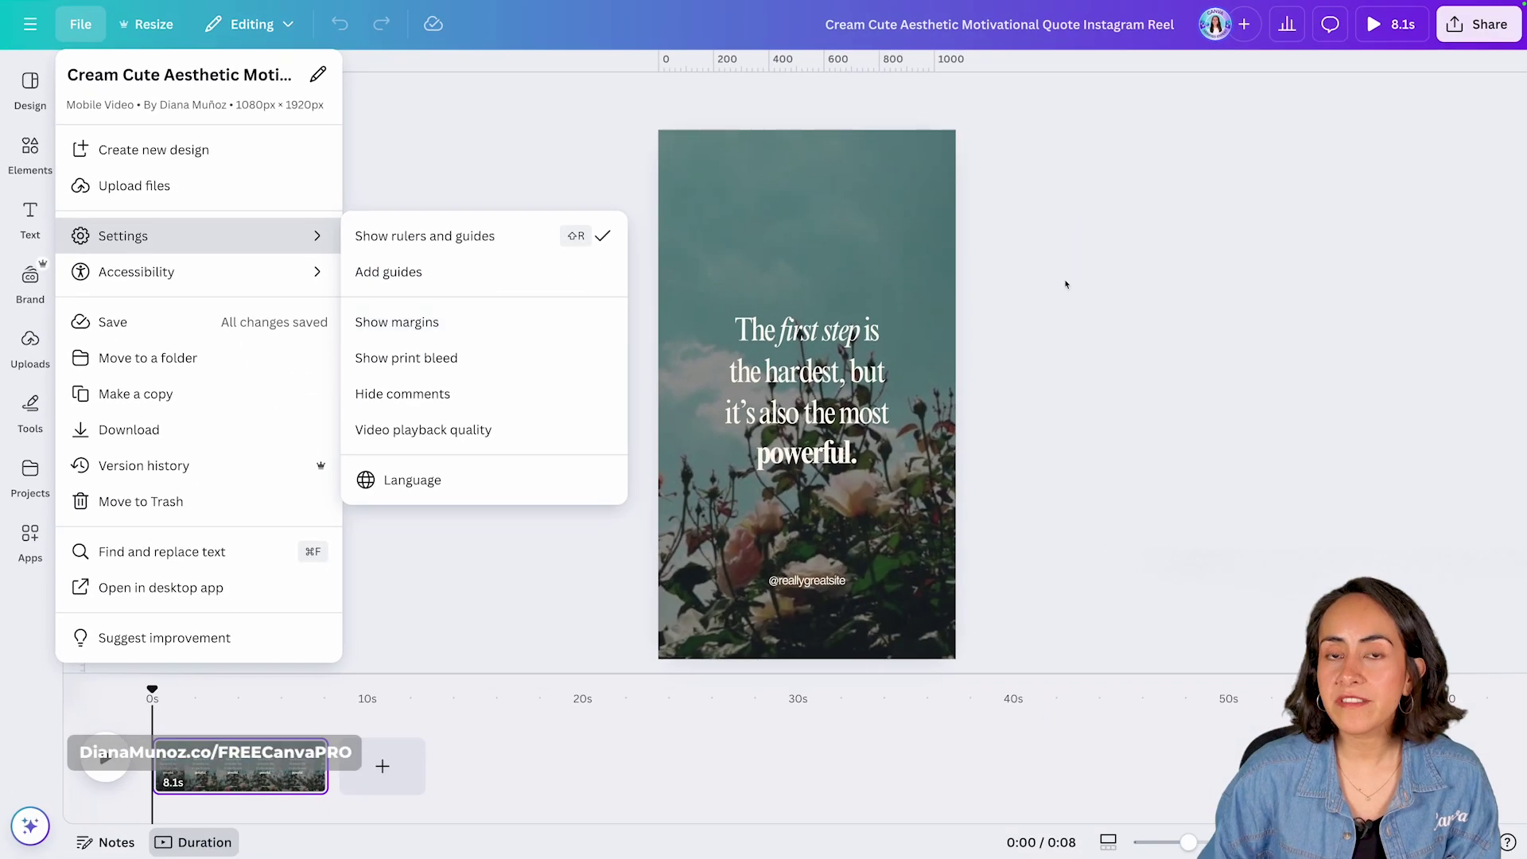
click(1104, 294)
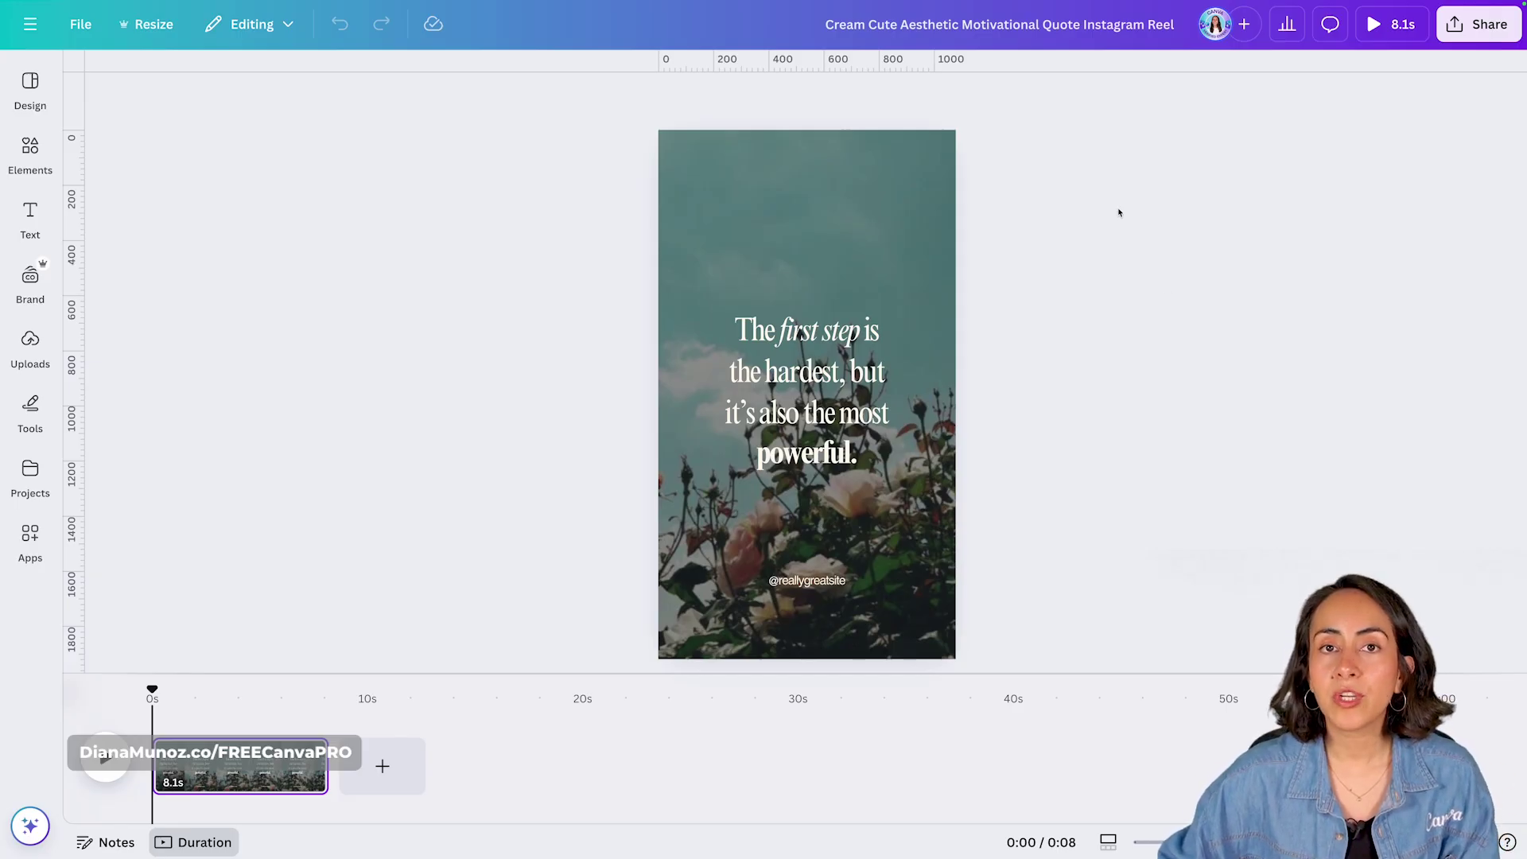
Examine the editing options for the background video and the quote text, including the additional actions for each.
click(855, 206)
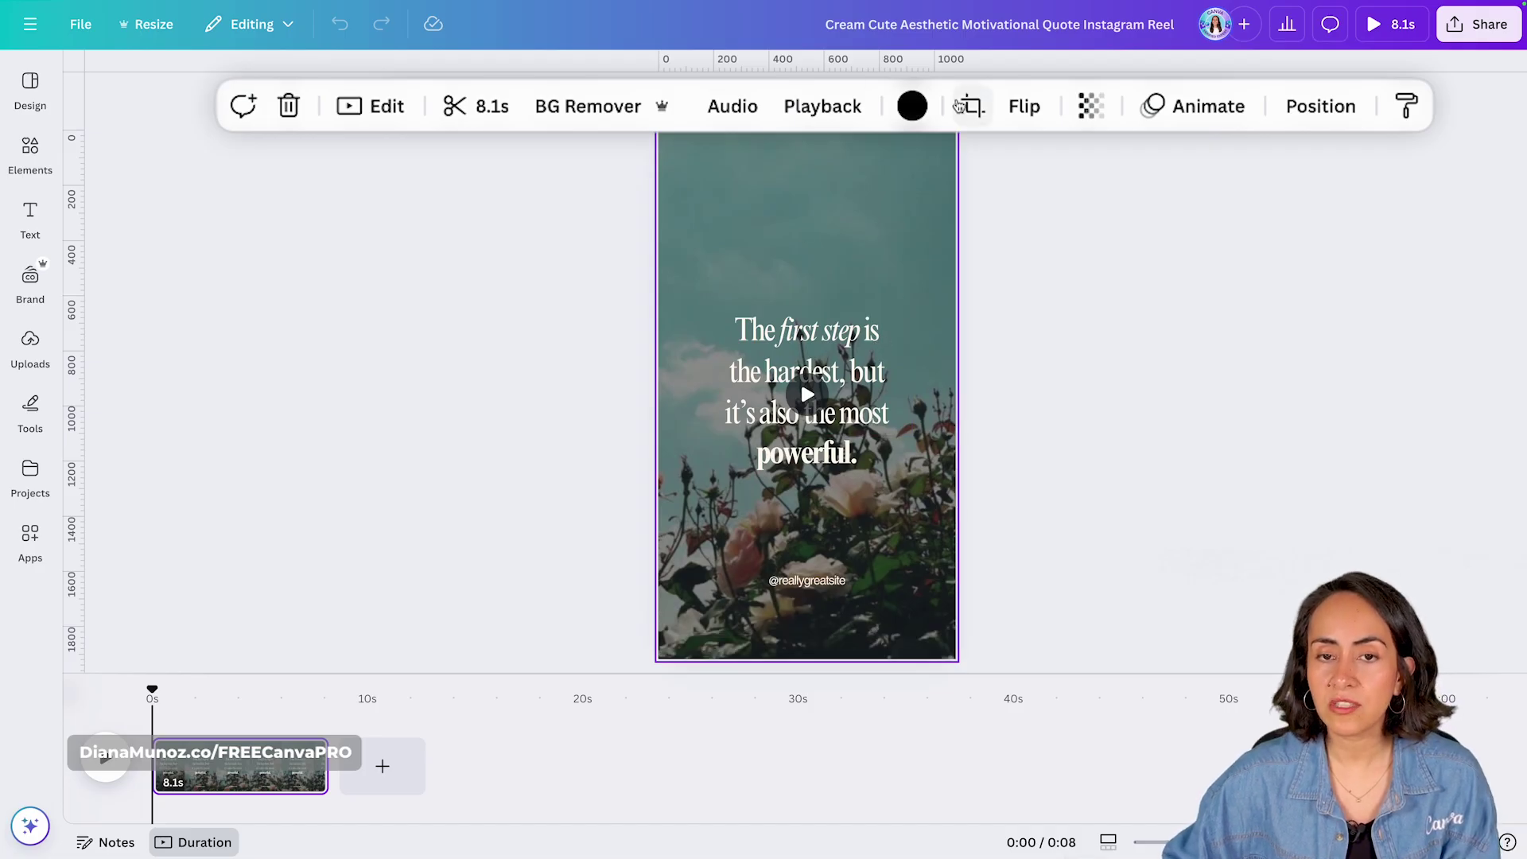
click(873, 331)
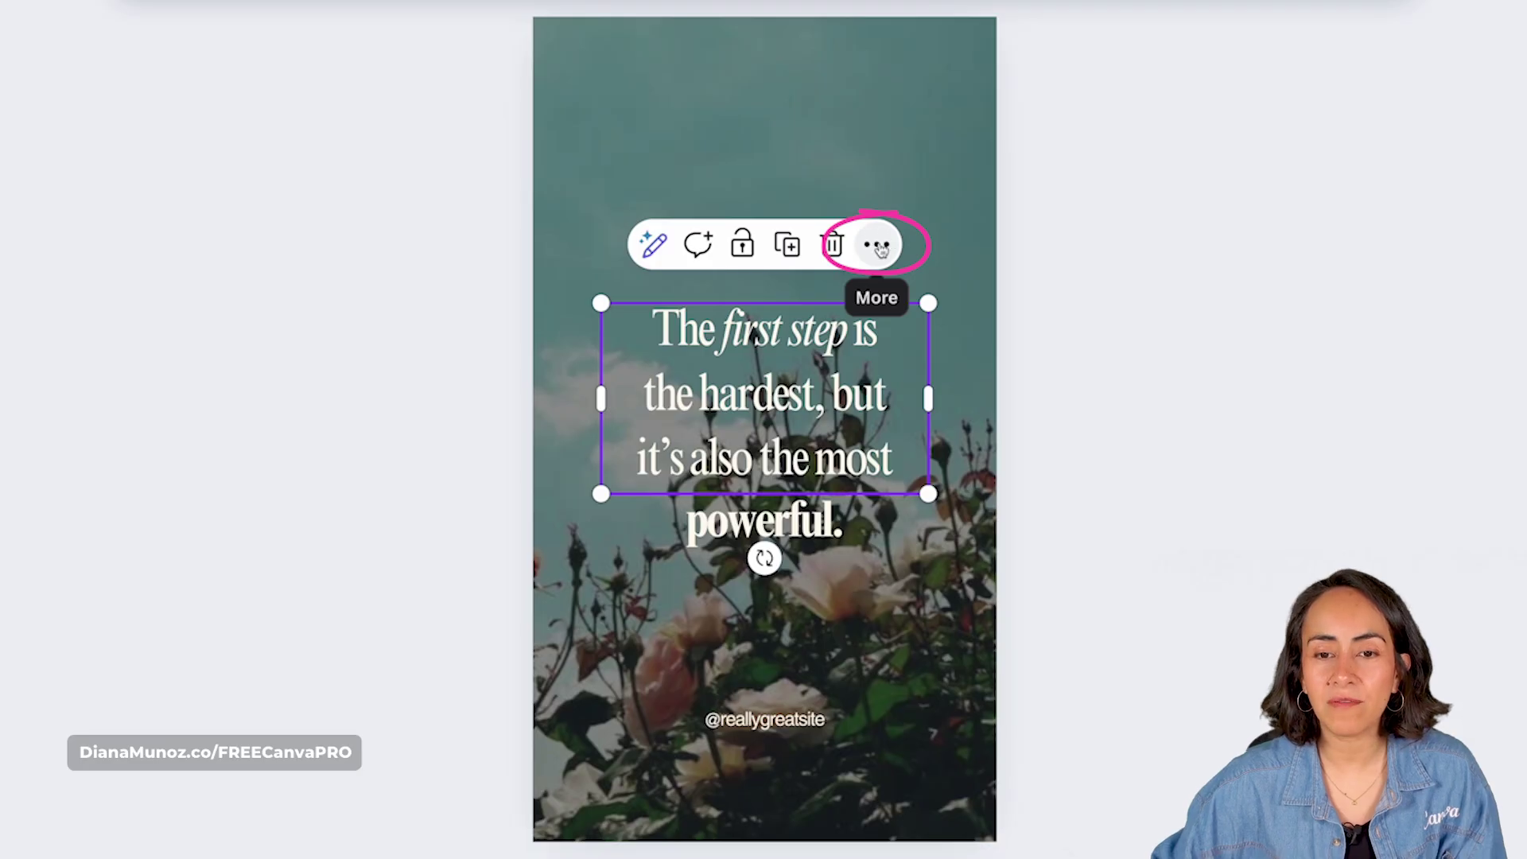
click(883, 244)
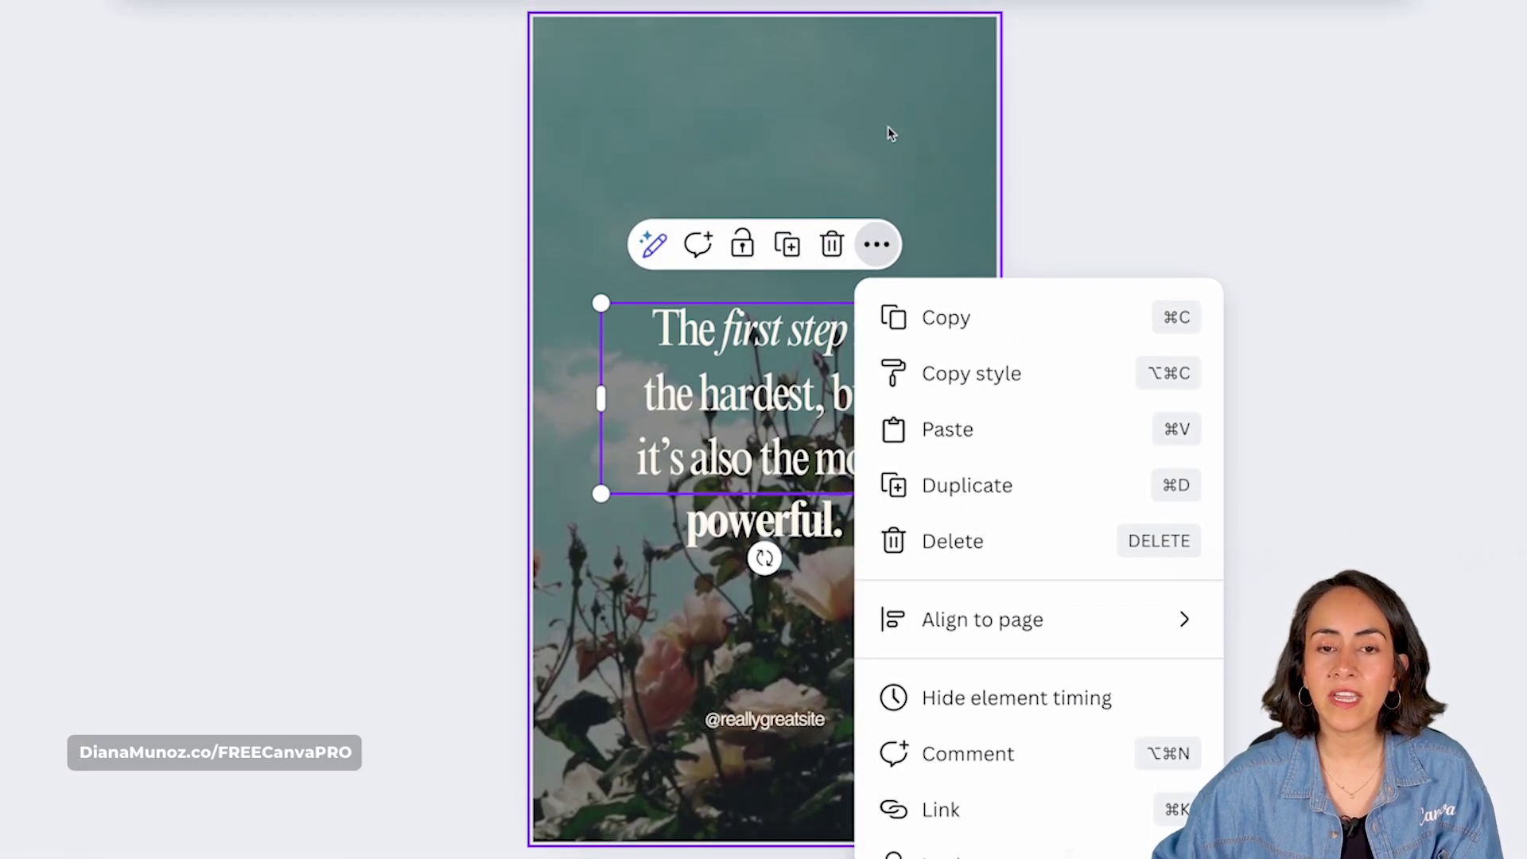
right_click(910, 98)
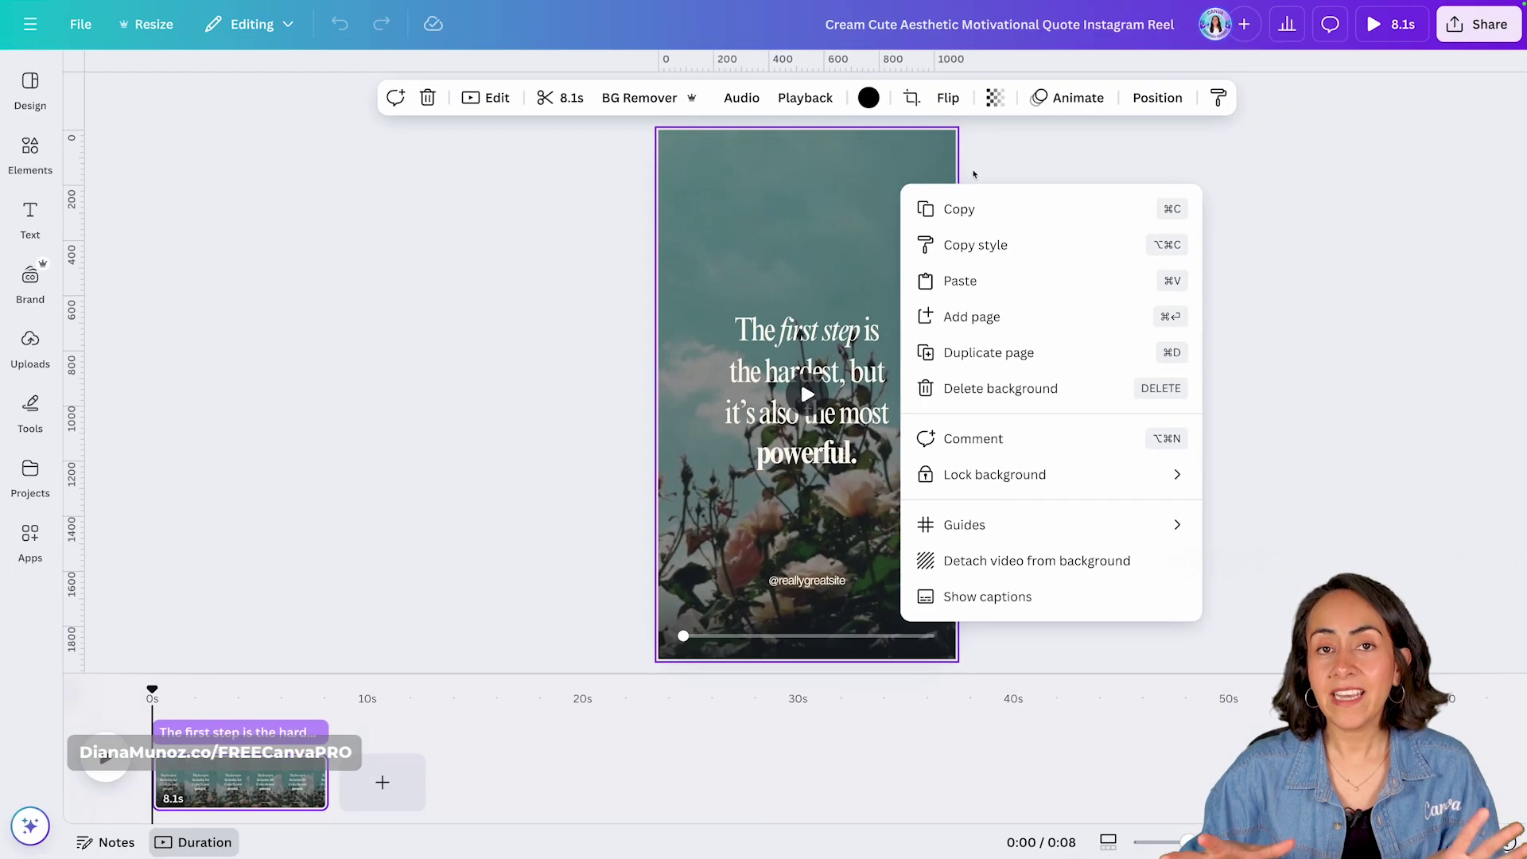
click(1006, 156)
click(1102, 282)
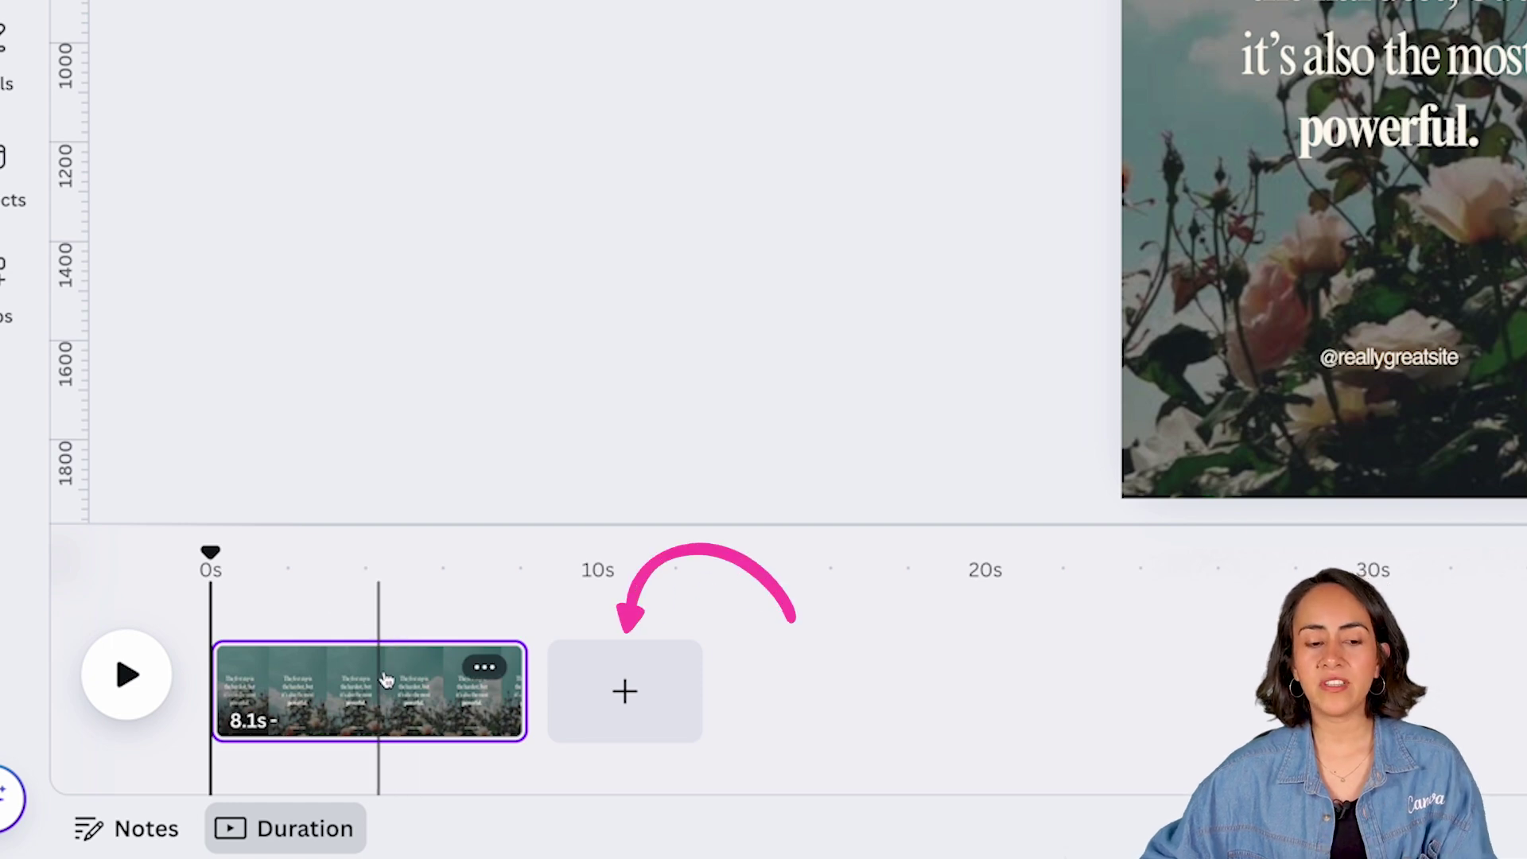
Add a blank page after the quote page and open the transition options between the two pages.
click(641, 699)
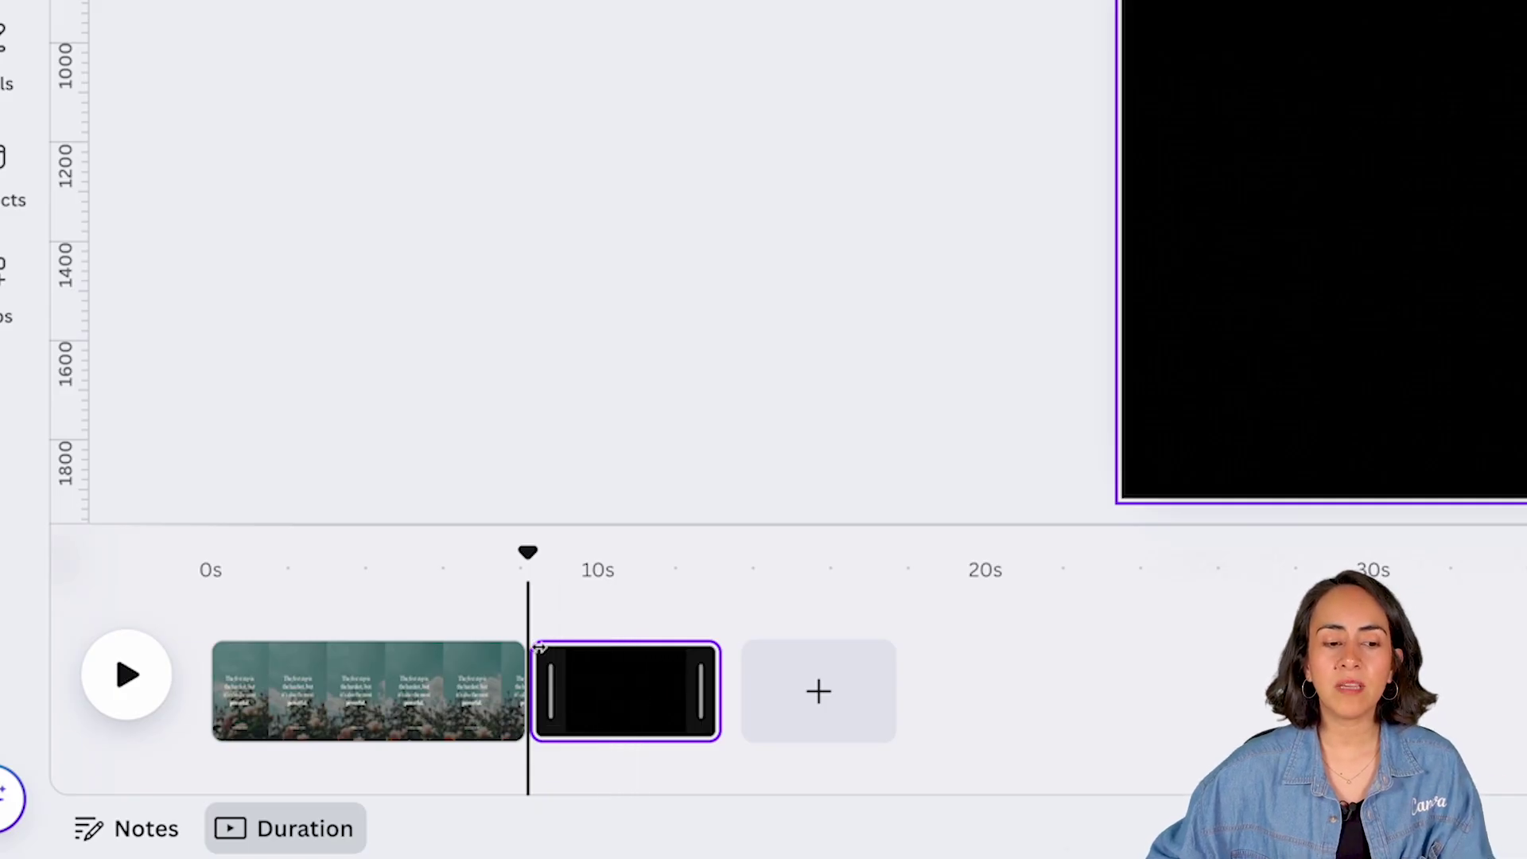
mouse_move(523, 667)
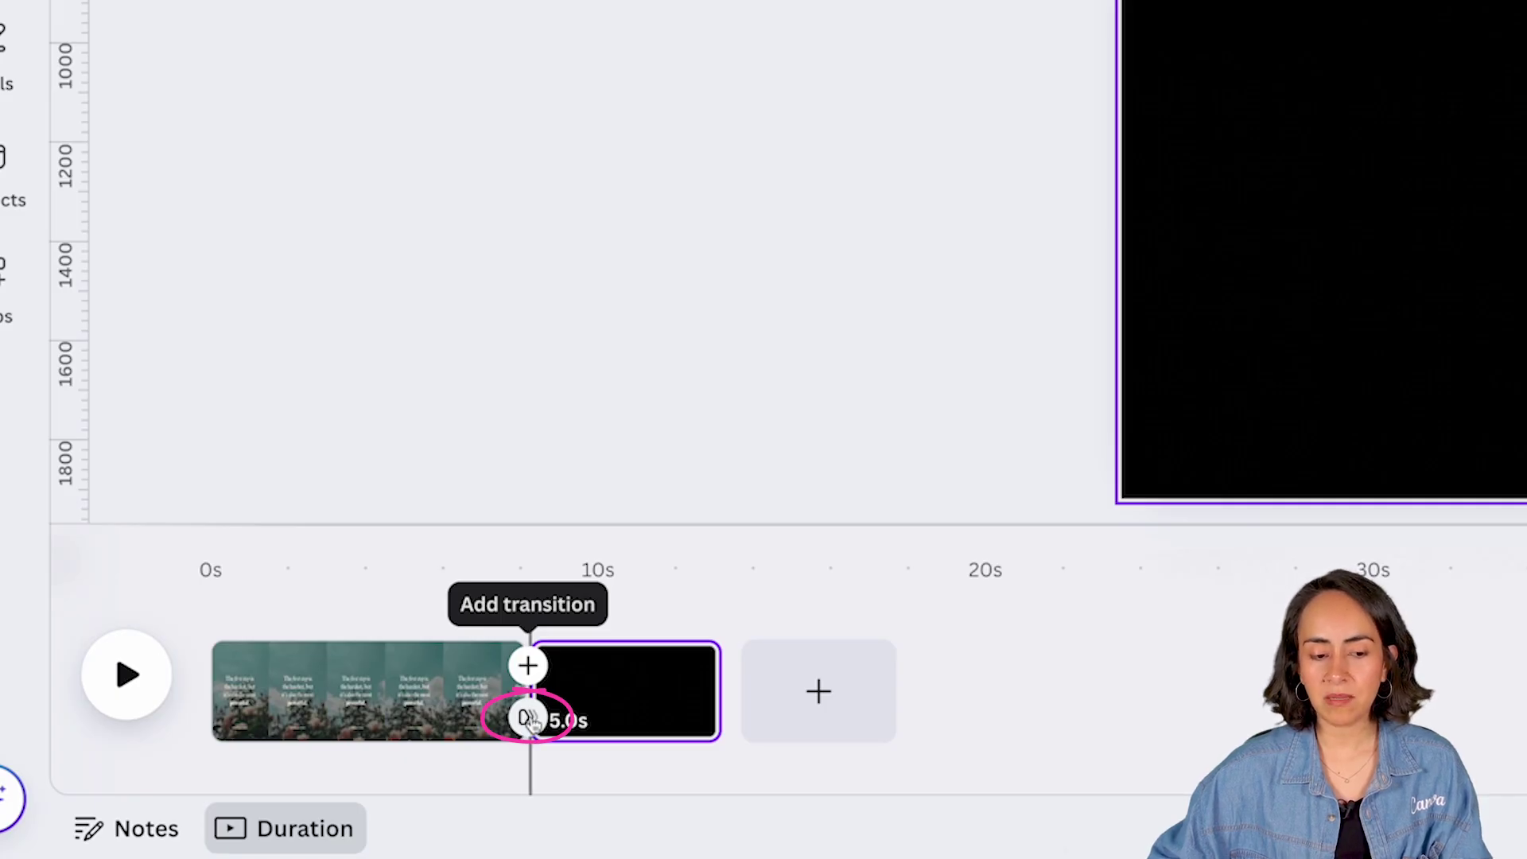
click(528, 718)
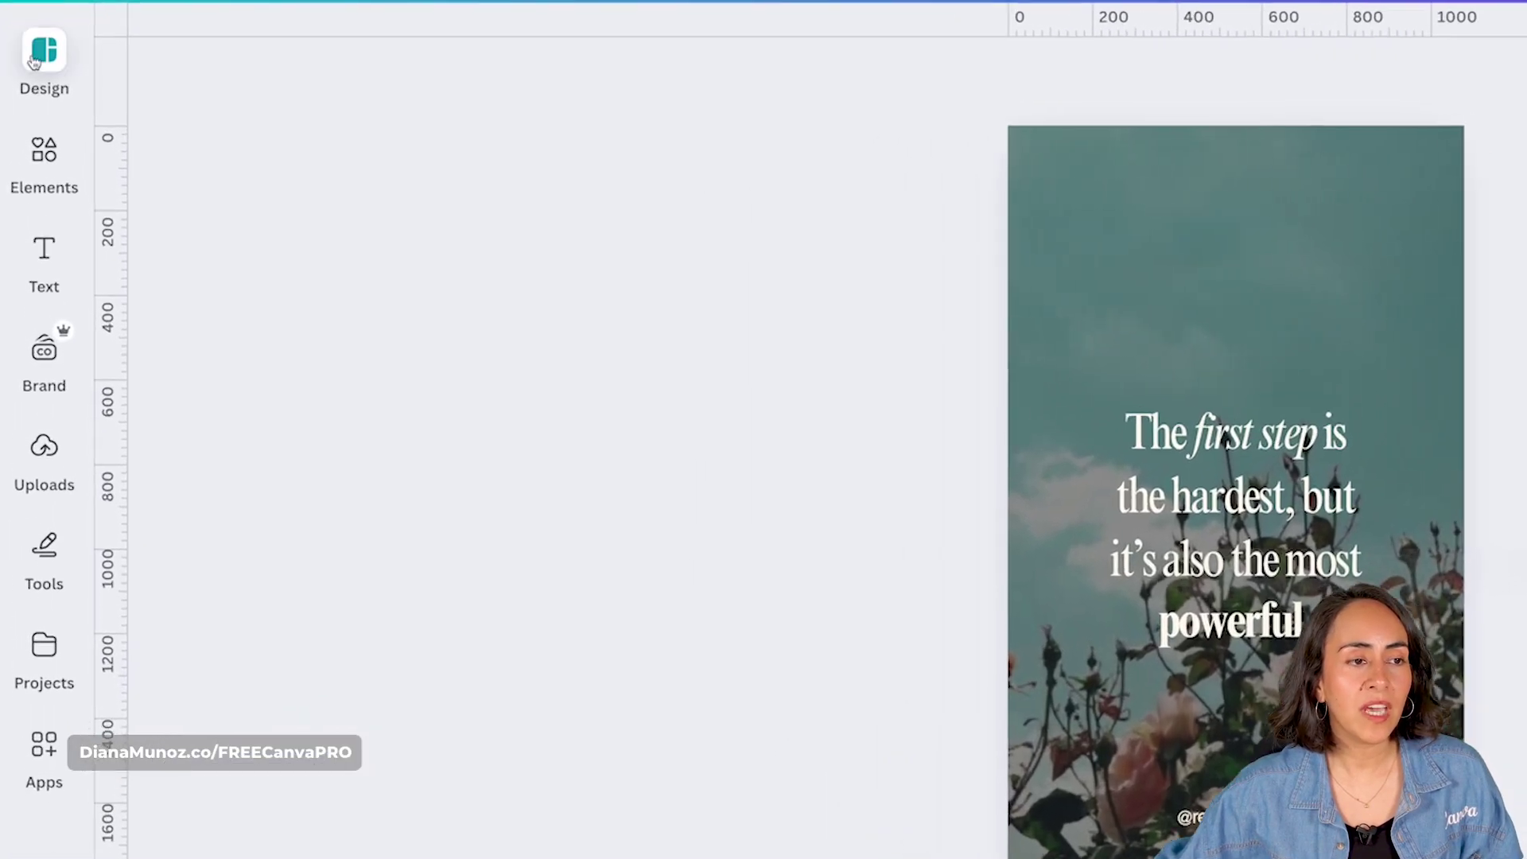
Look through the Text, Brand, Uploads and Projects resources available in the editor.
click(31, 237)
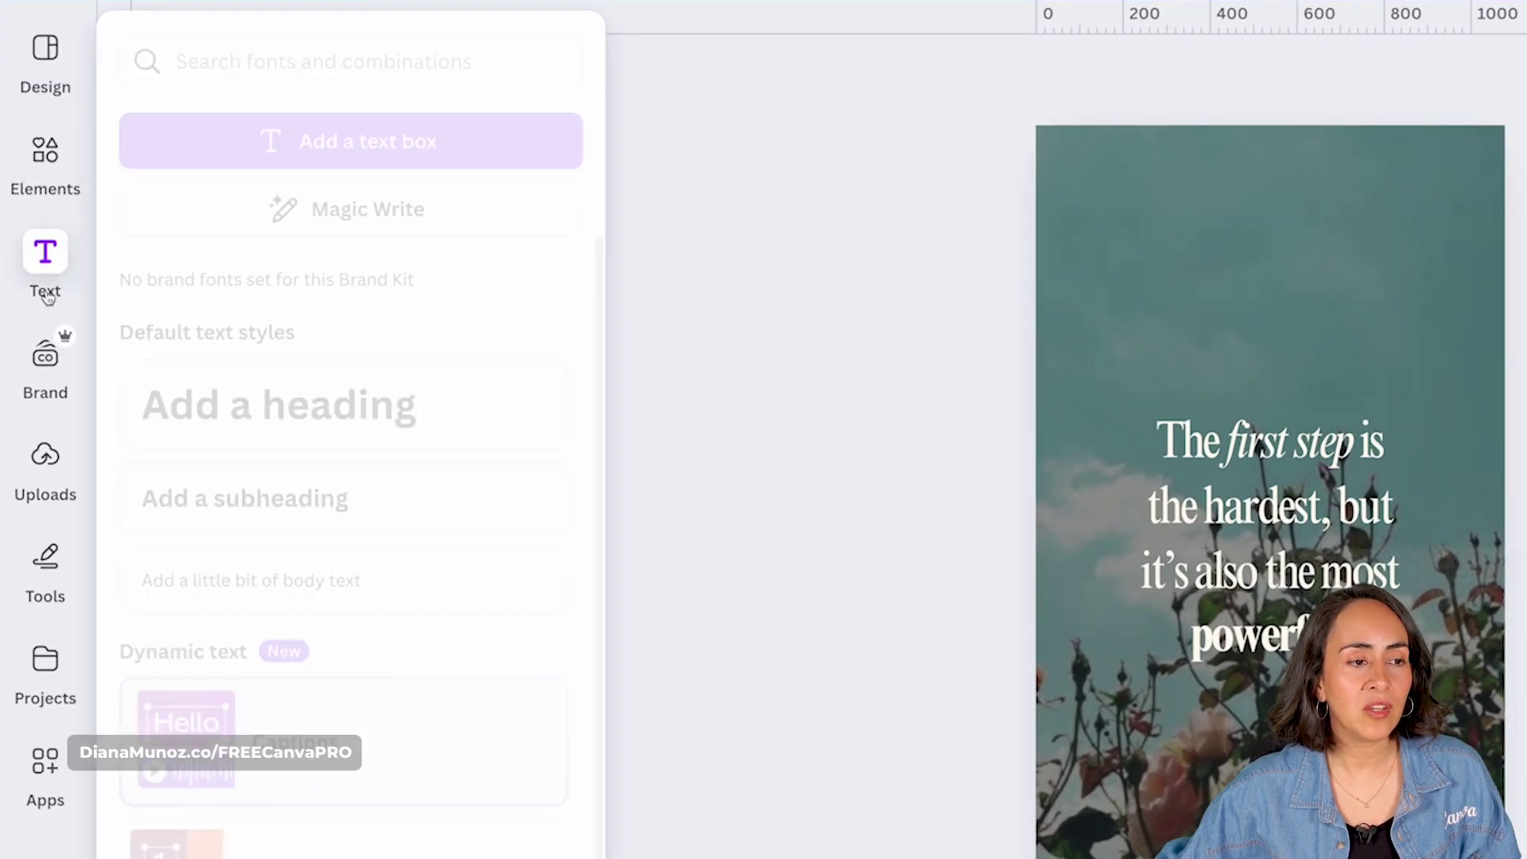
click(45, 358)
click(45, 469)
click(46, 672)
click(46, 358)
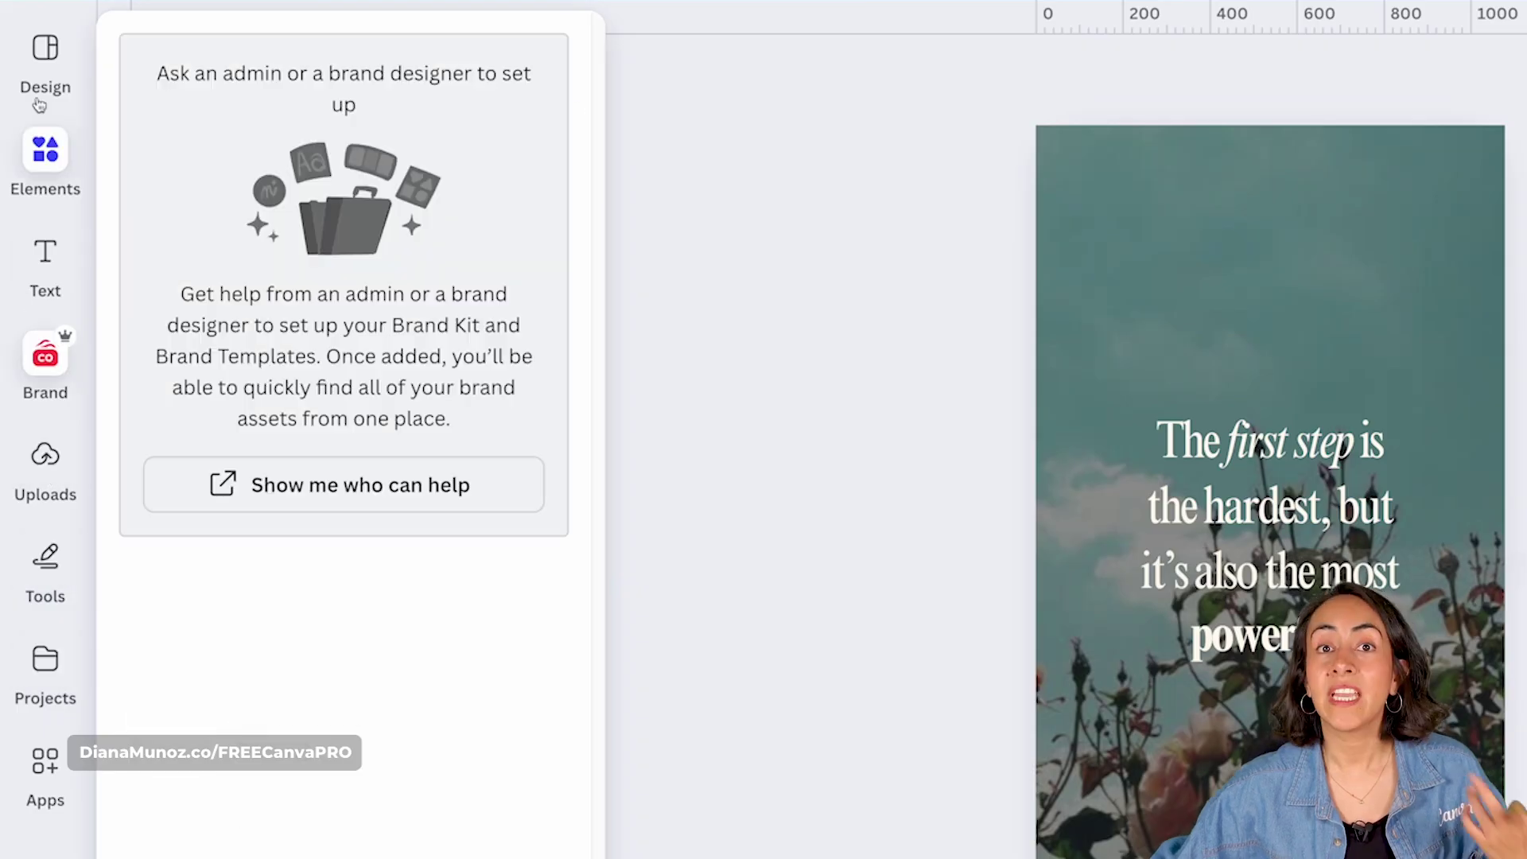
Browse the Mobile Video templates offered inside the editor, including the premium suggestions and all results.
click(45, 56)
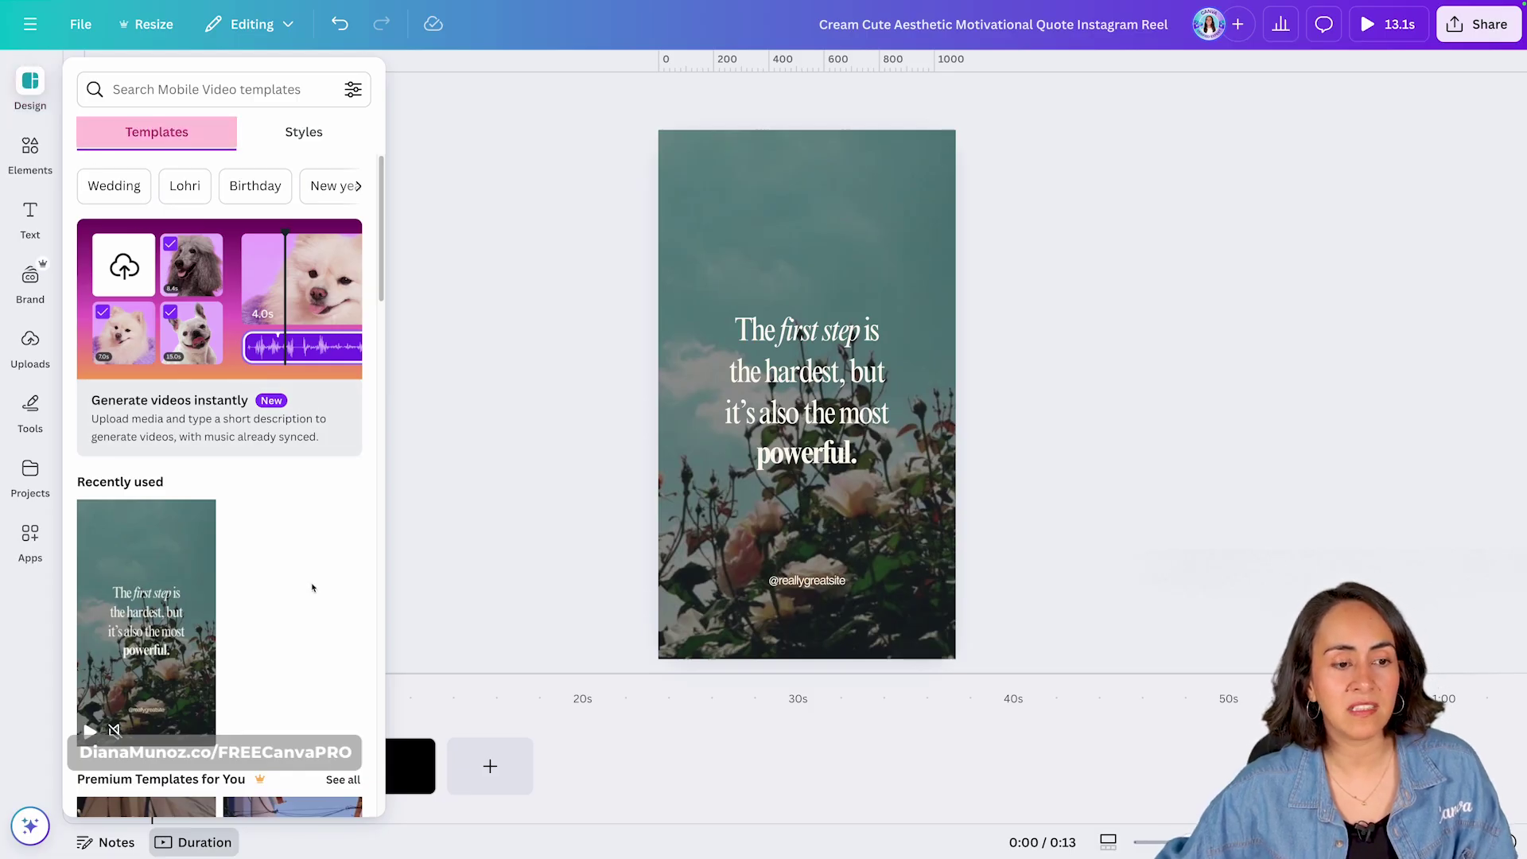
scroll(312, 588, down, 7)
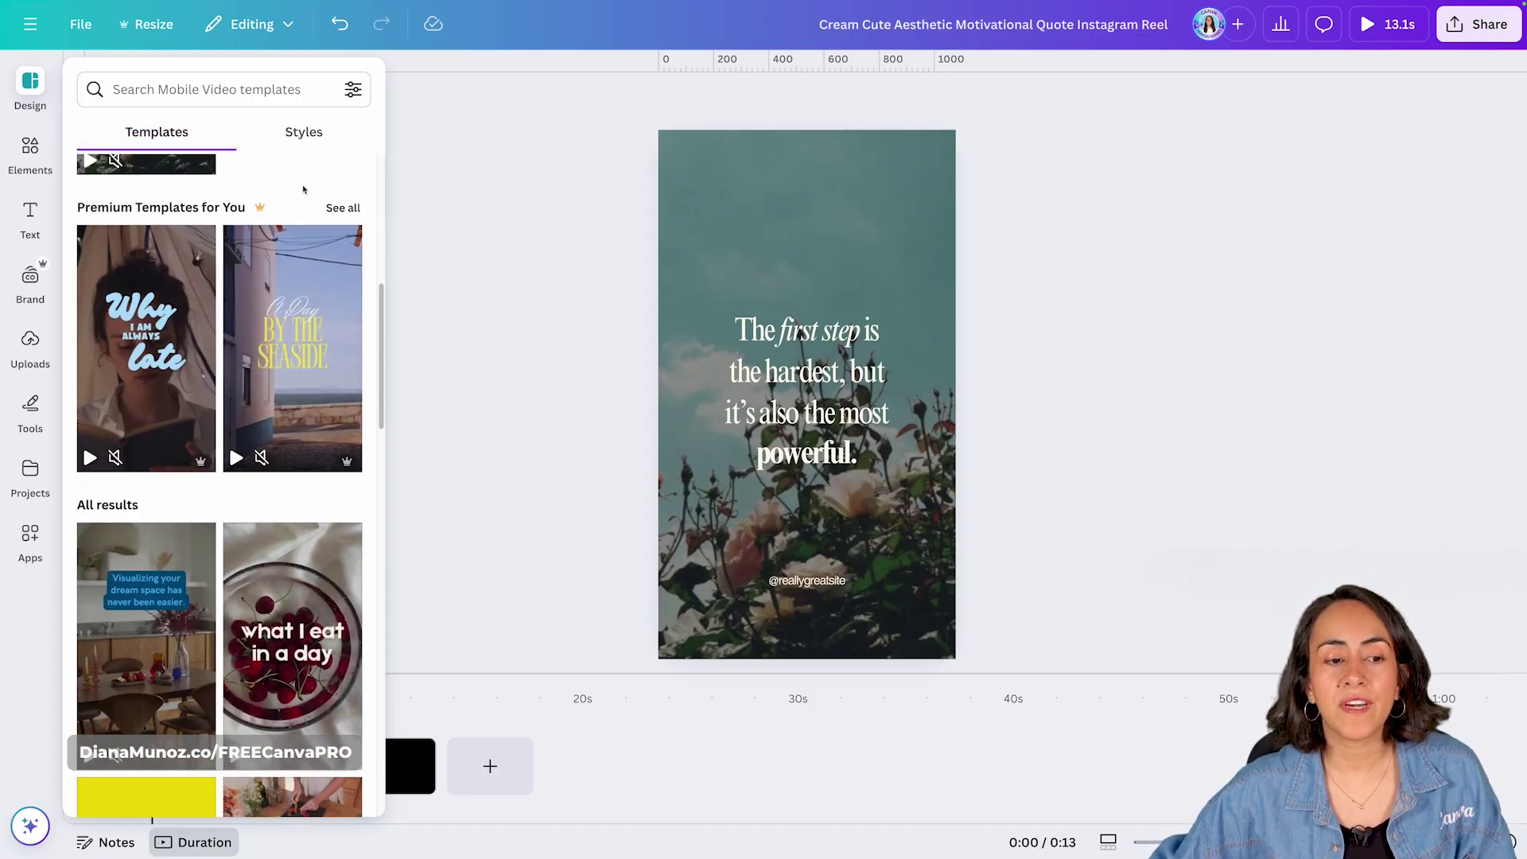
scroll(303, 189, down, 6)
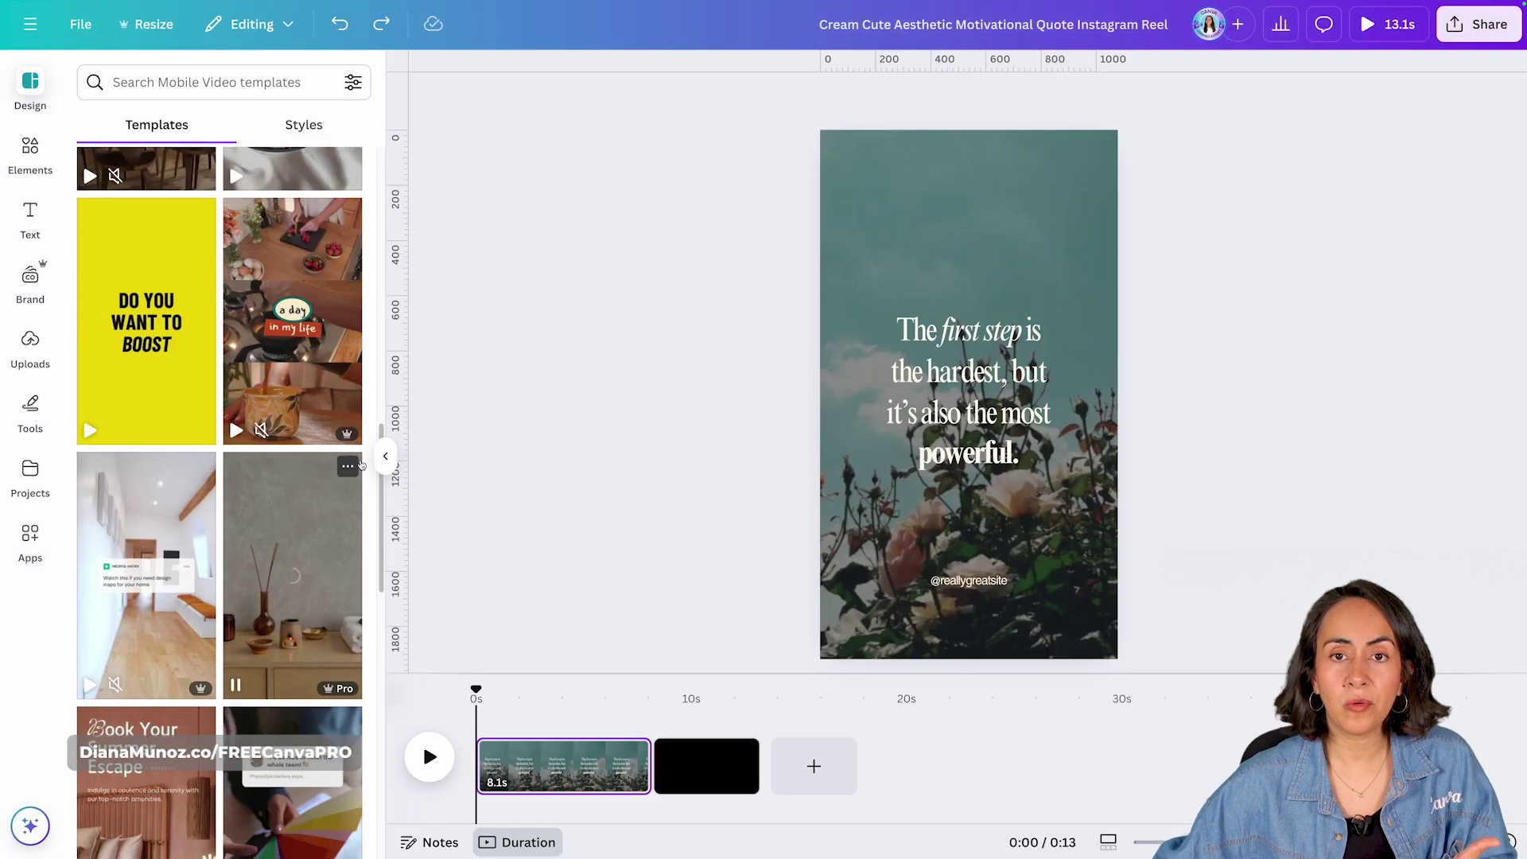
scroll(379, 381, down, 3)
scroll(380, 381, up, 9)
Apply all 10 pages of the "A Day by the Seaside" summer vlog template and play the reel to preview it.
mouse_move(296, 273)
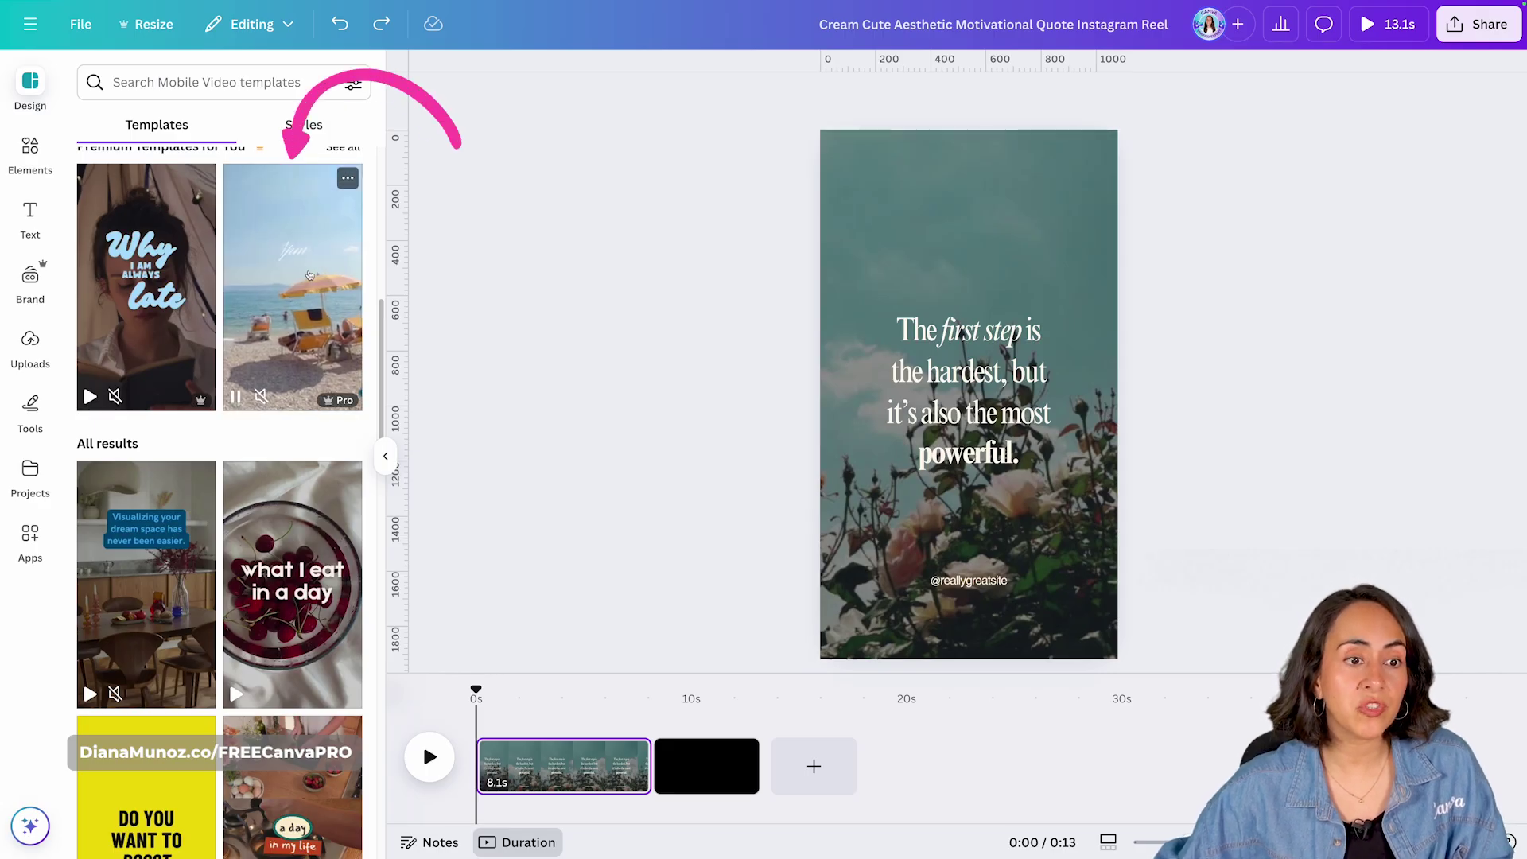
click(315, 291)
mouse_move(261, 518)
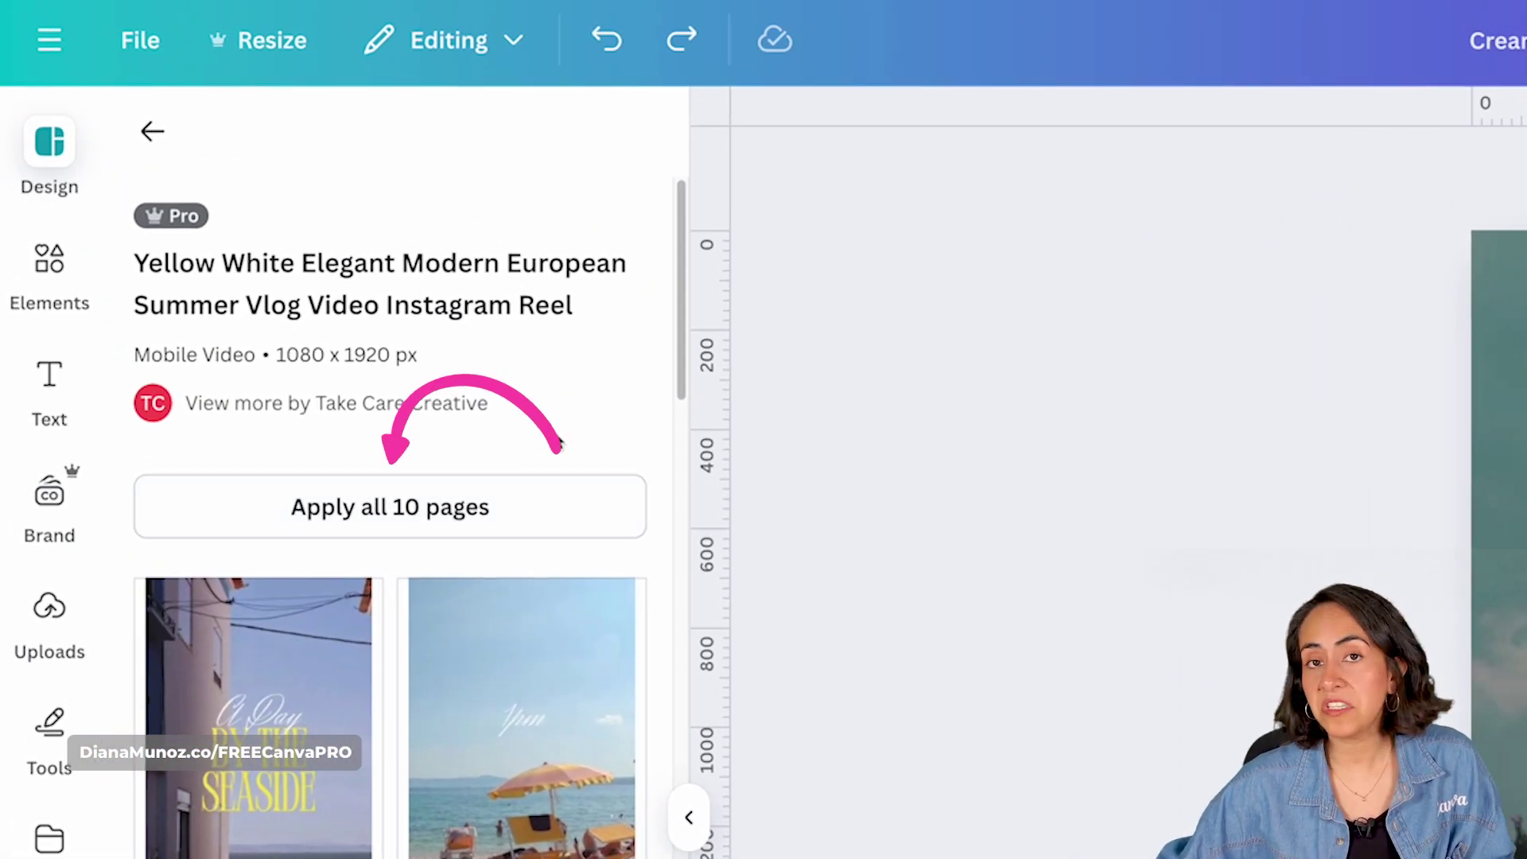
click(488, 509)
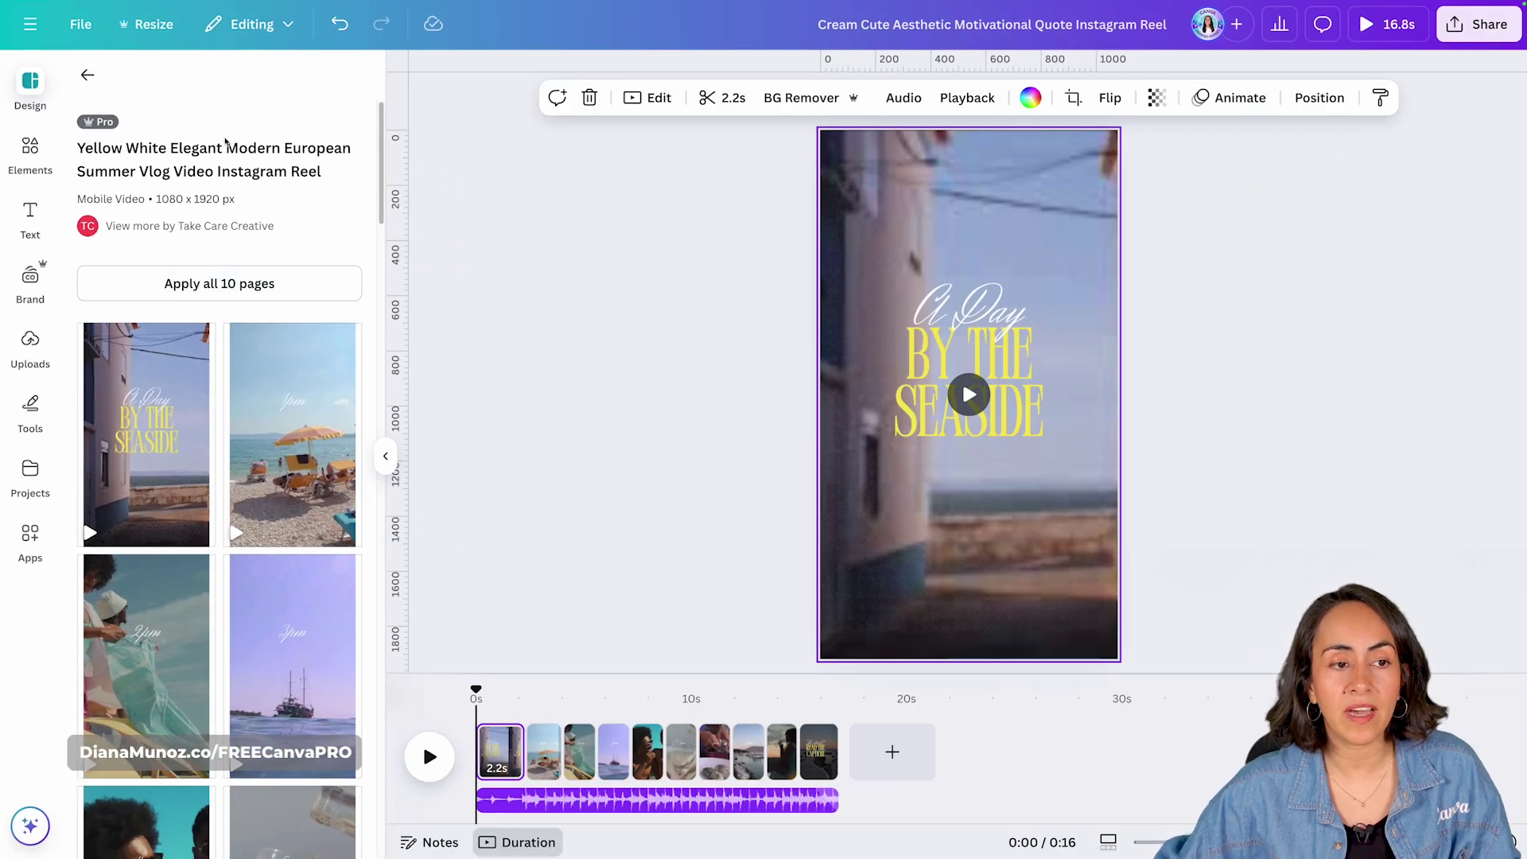
mouse_move(619, 773)
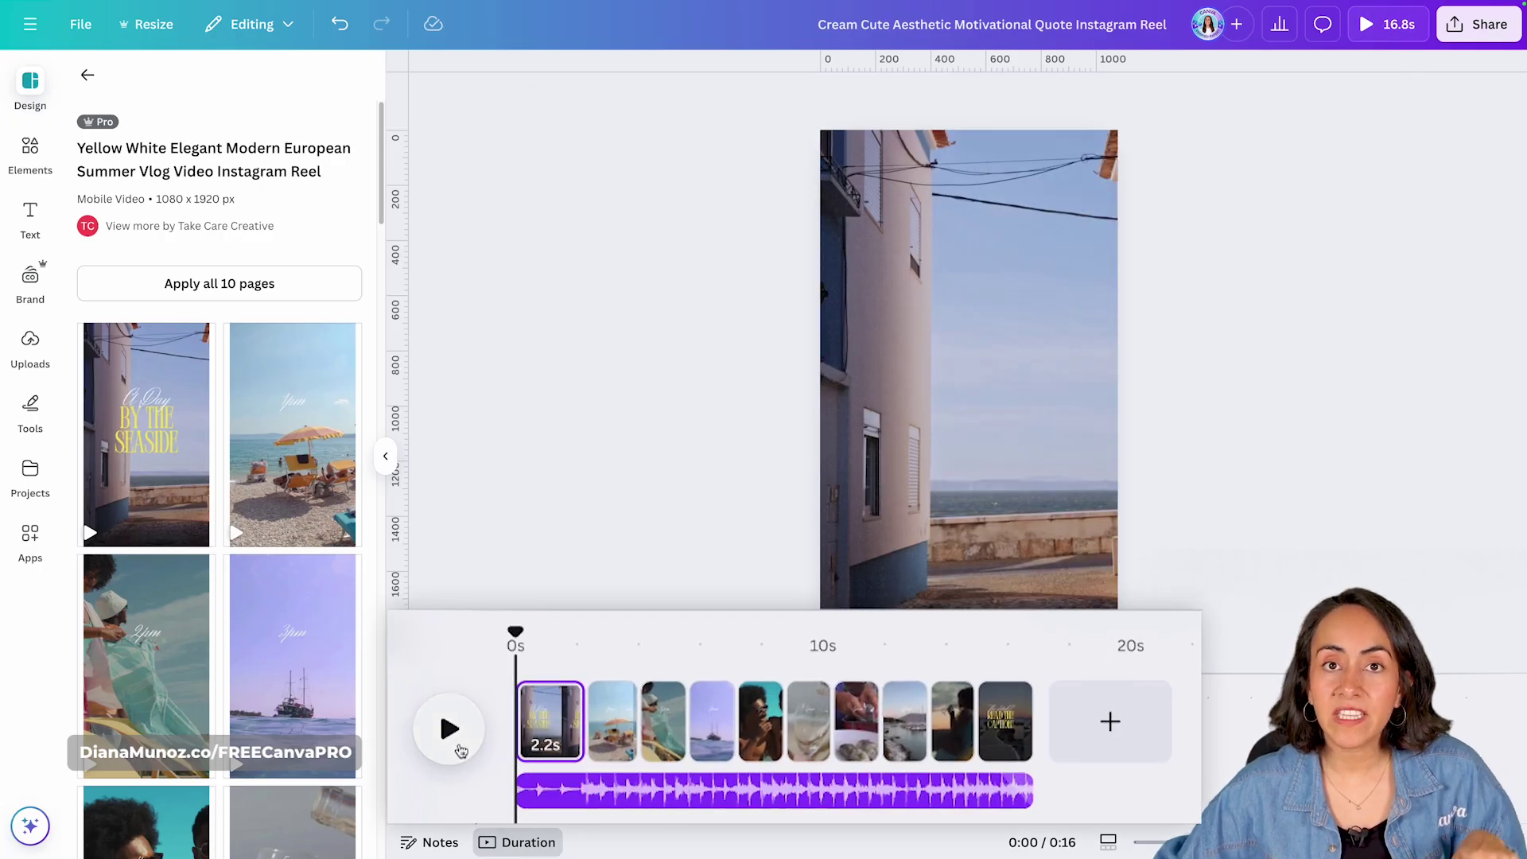
click(450, 728)
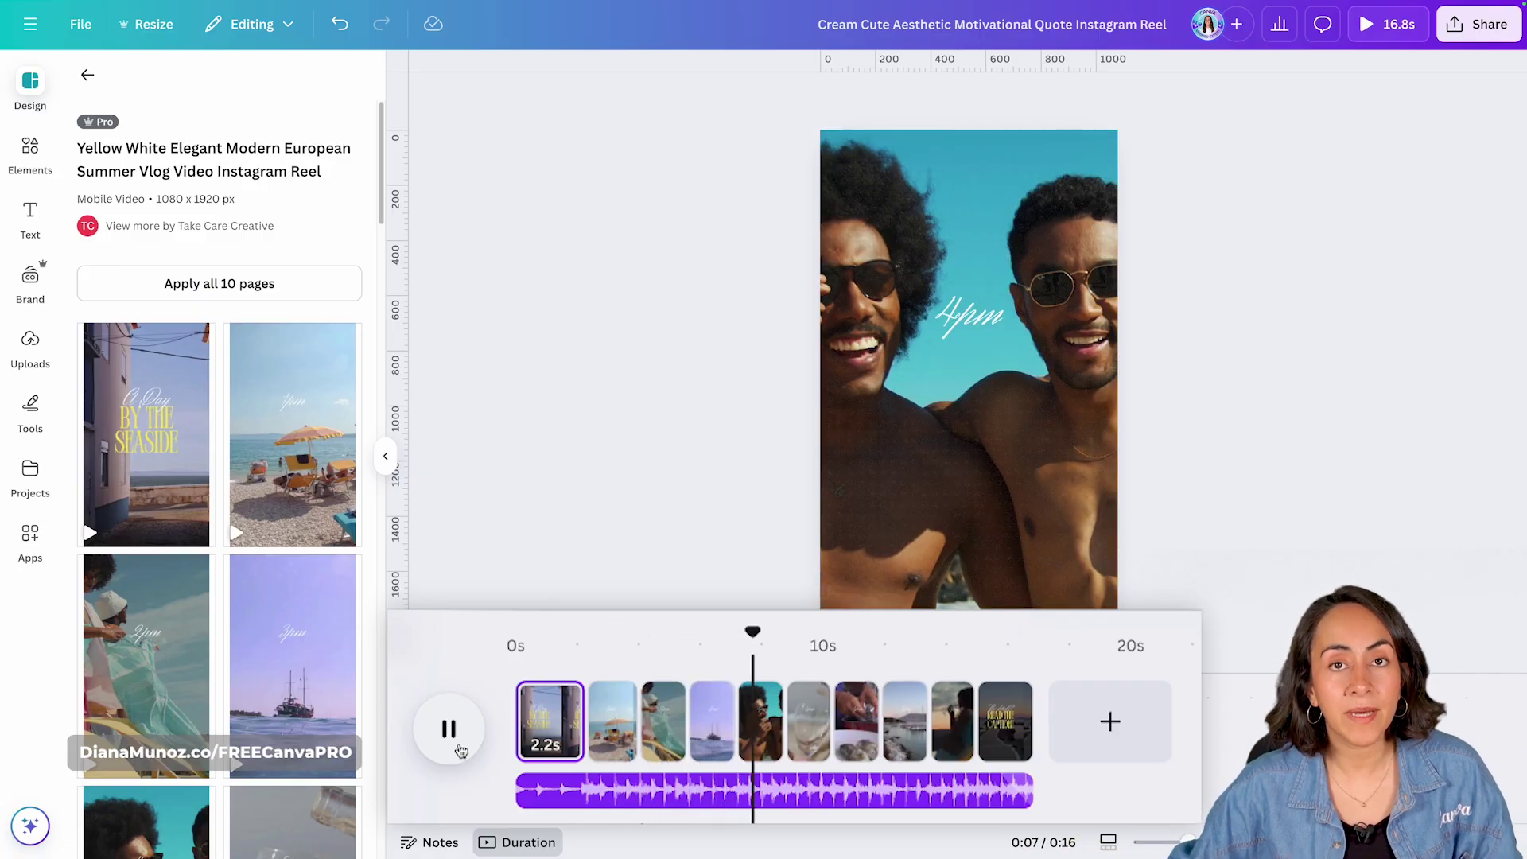
click(449, 729)
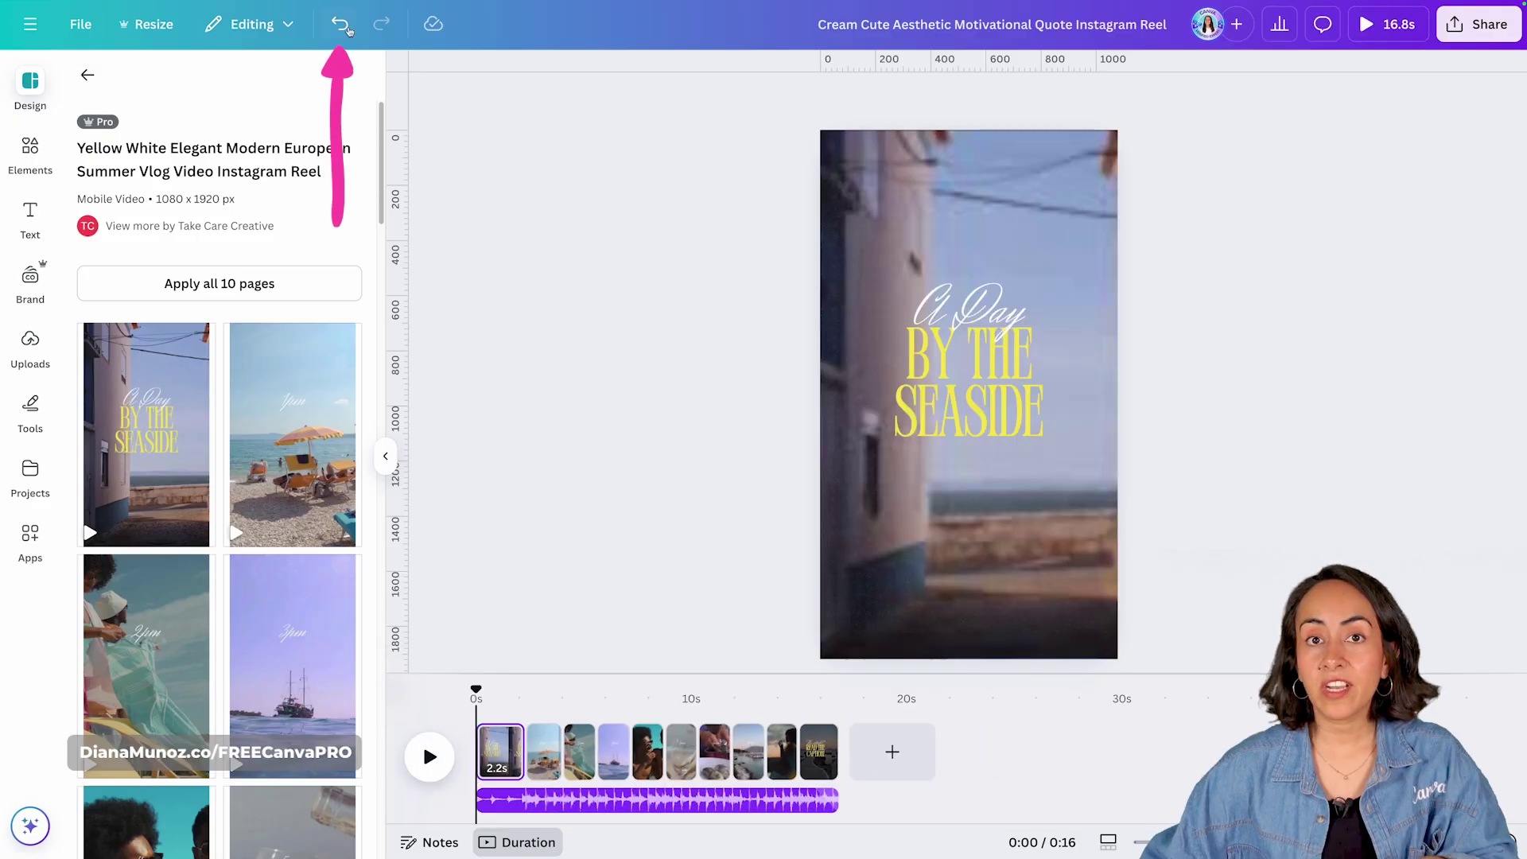
Undo the applied seaside template and delete the blank second page.
click(347, 29)
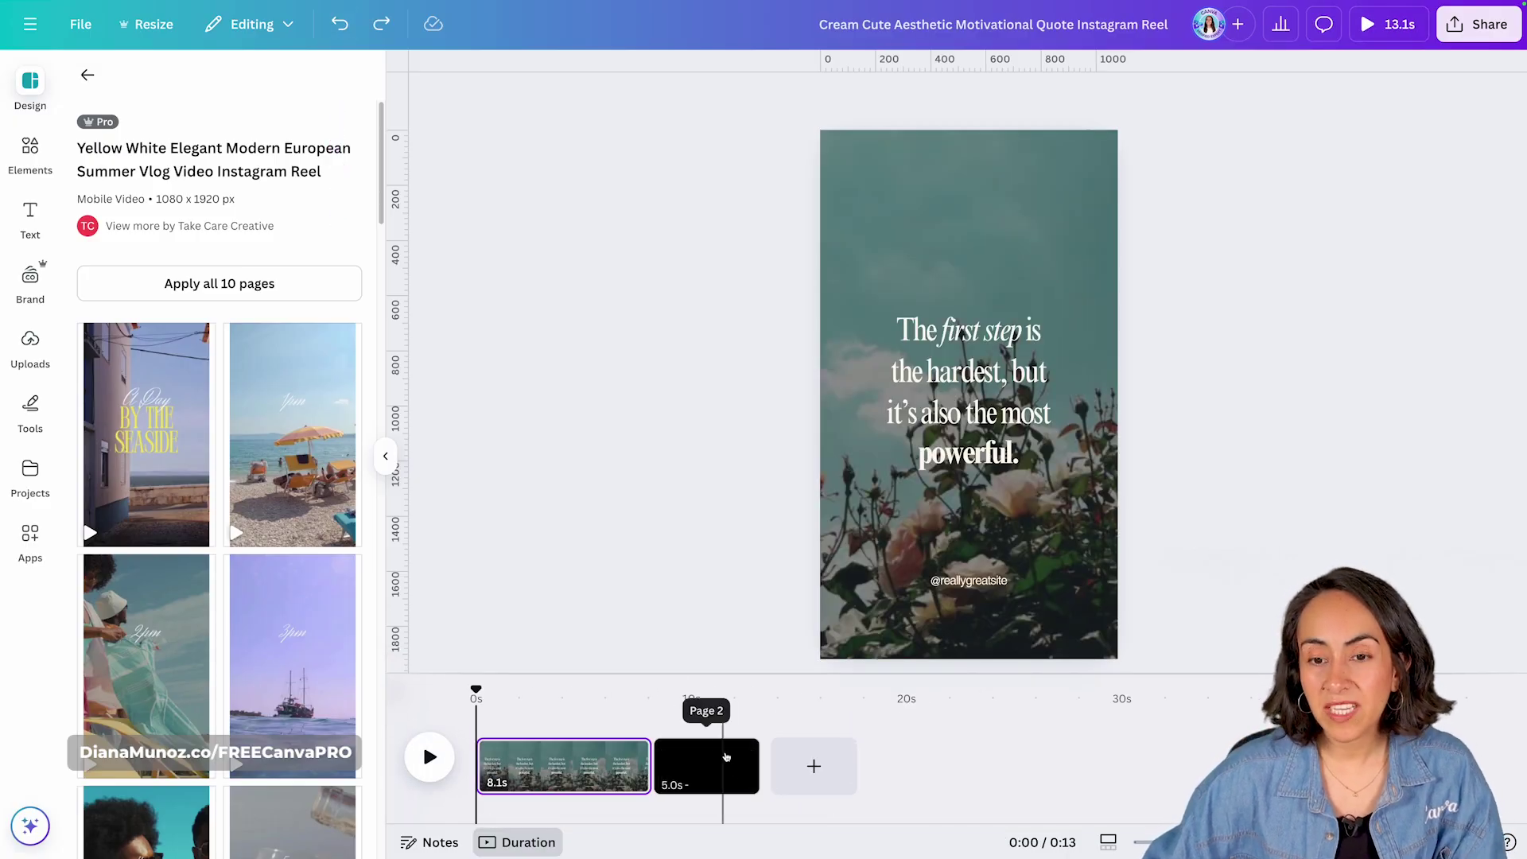
click(725, 755)
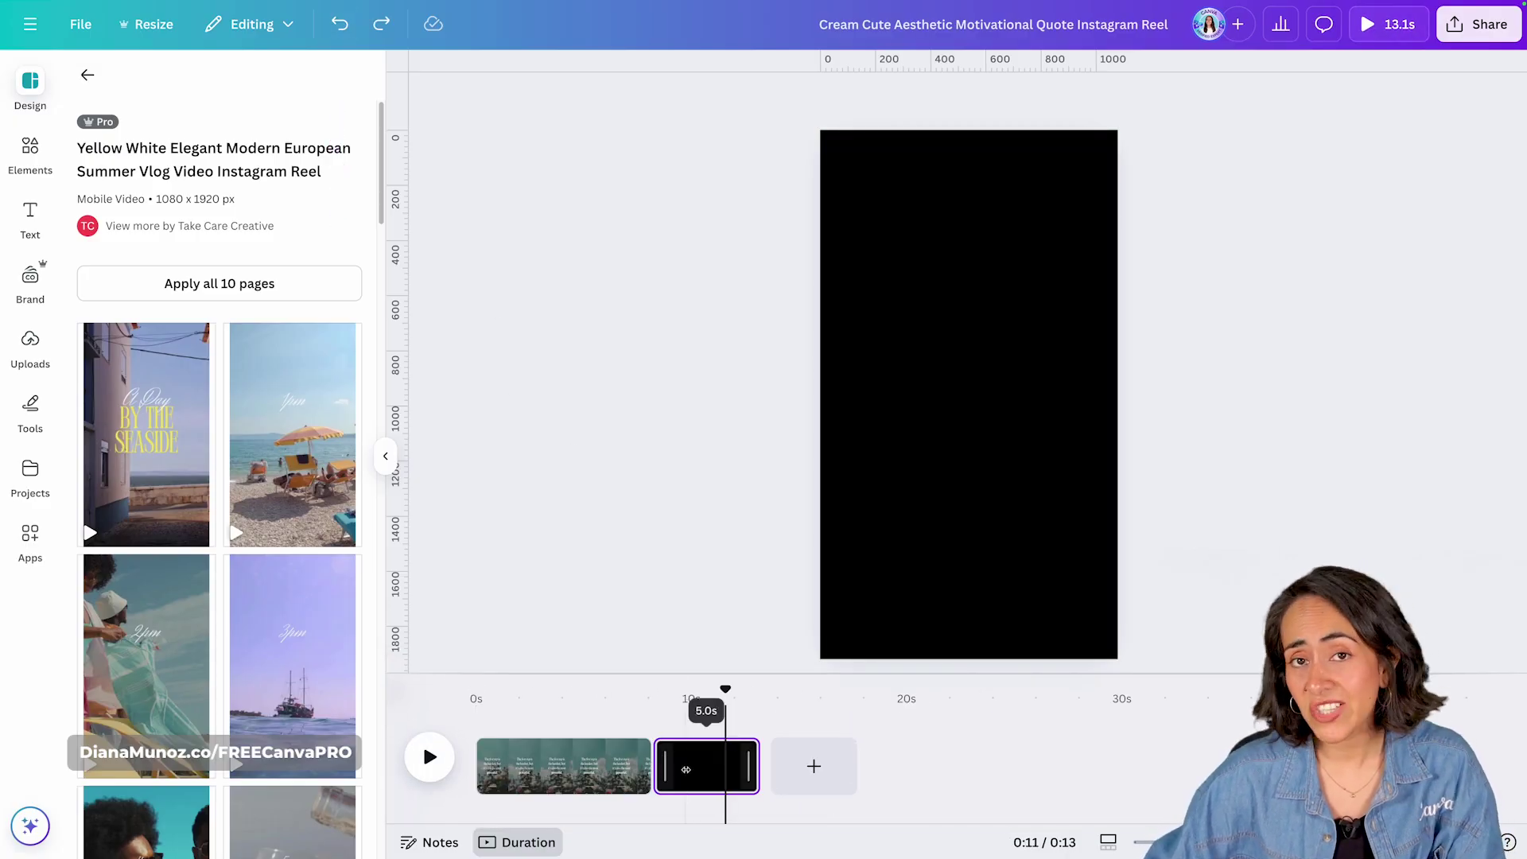
key(Delete)
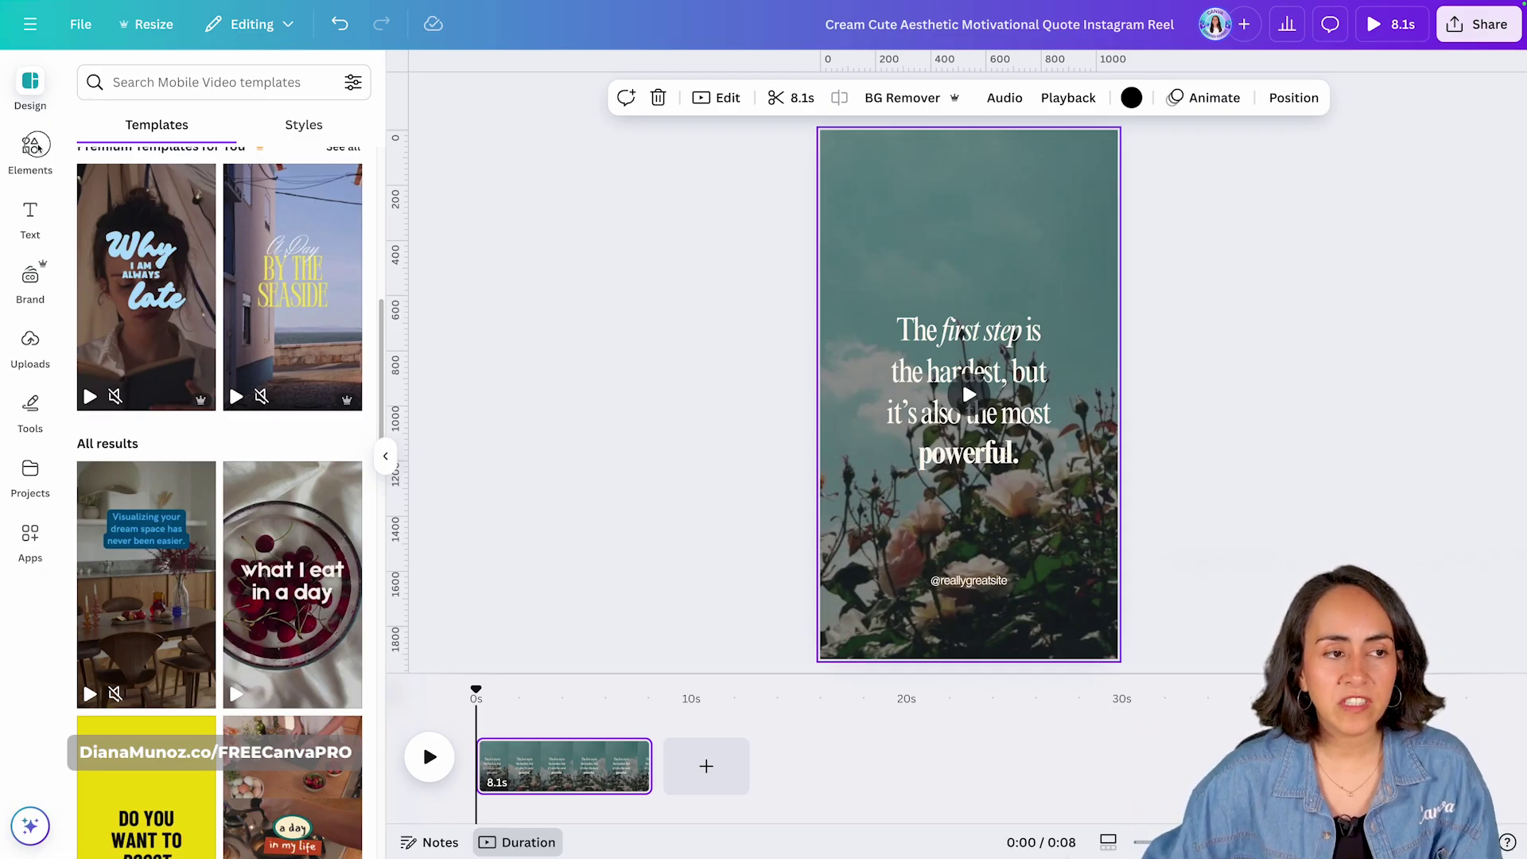
Look through the Elements library categories, from shapes, graphics and stickers to audio, charts, polls, frames, grids, mockups and collections.
click(38, 149)
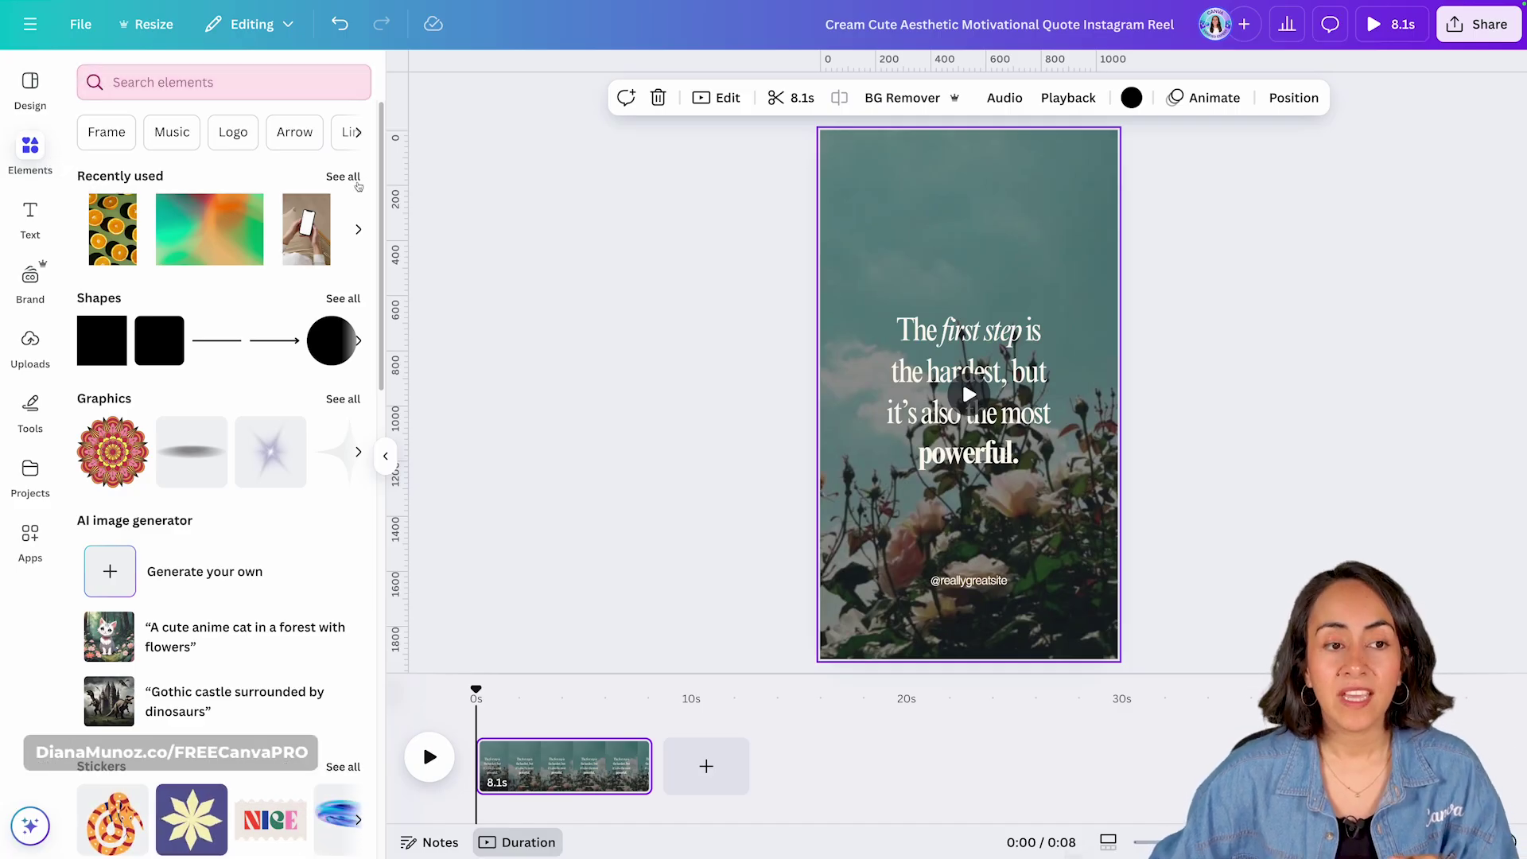
scroll(368, 263, down, 1)
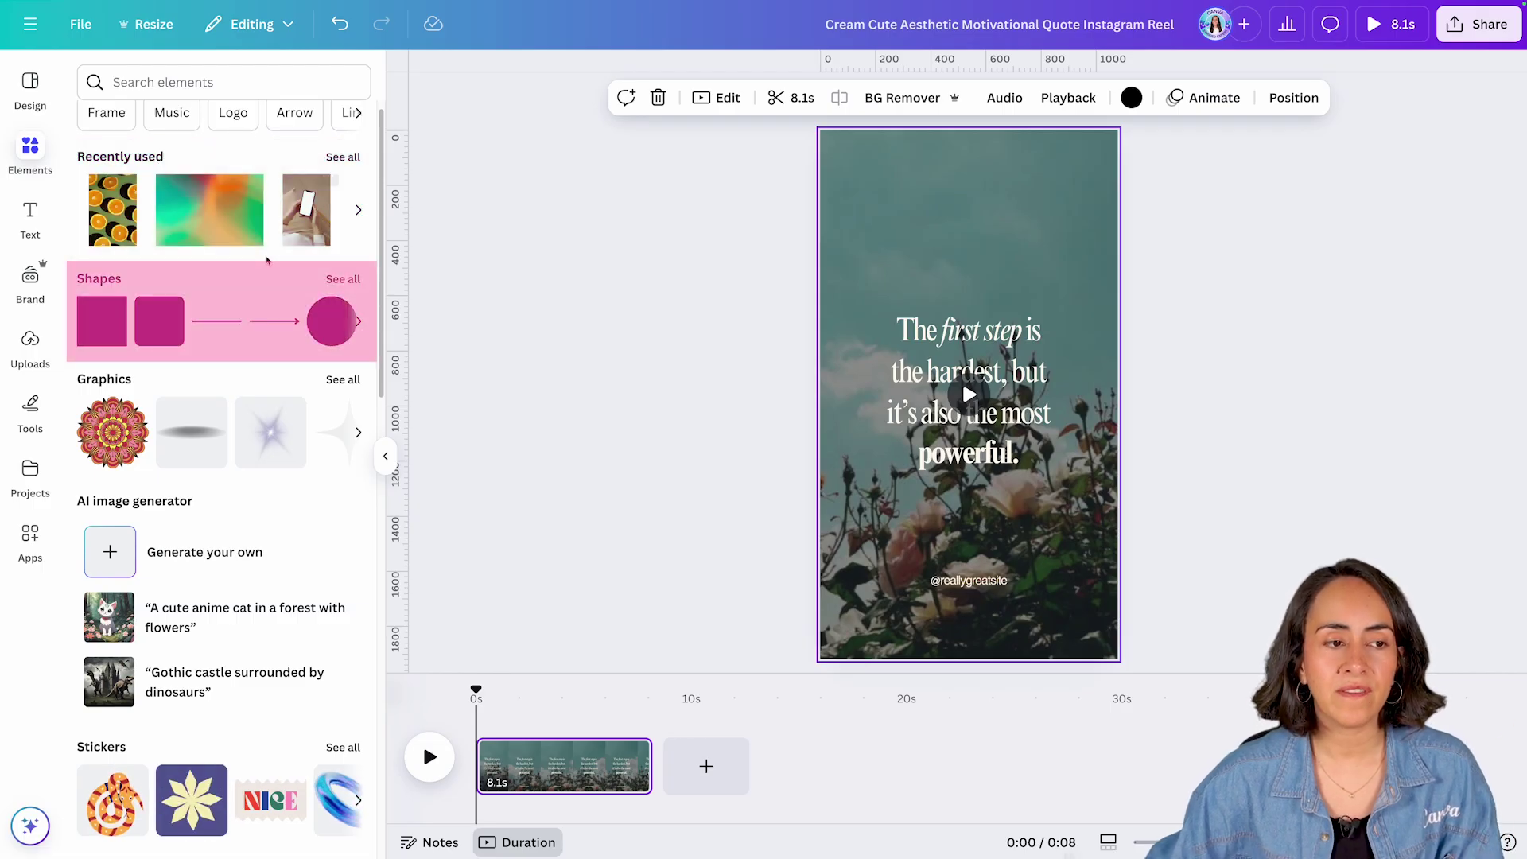
scroll(239, 334, up, 1)
scroll(139, 409, down, 2)
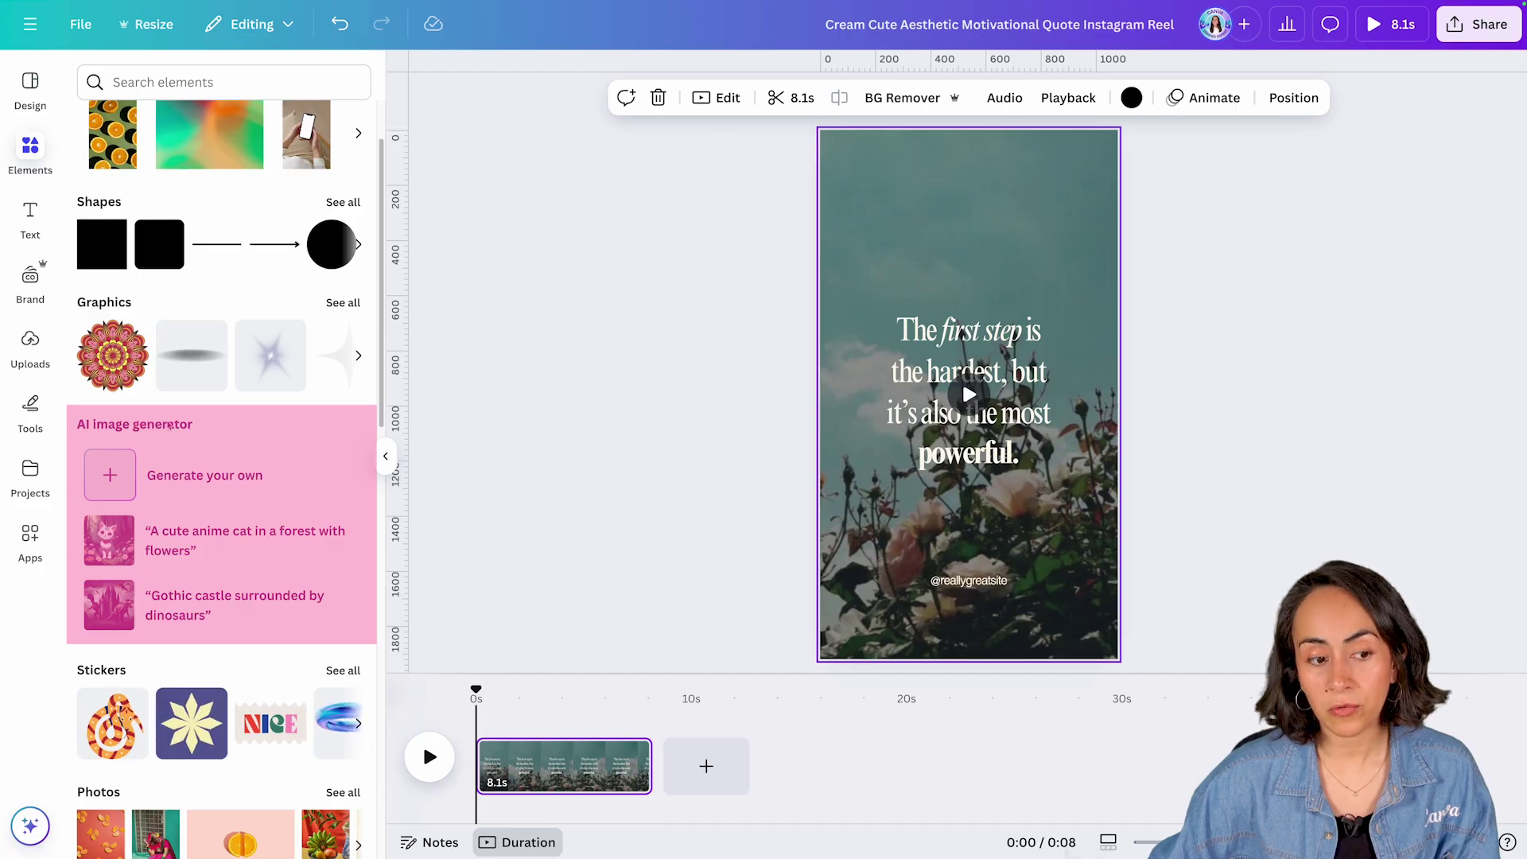
scroll(169, 426, down, 4)
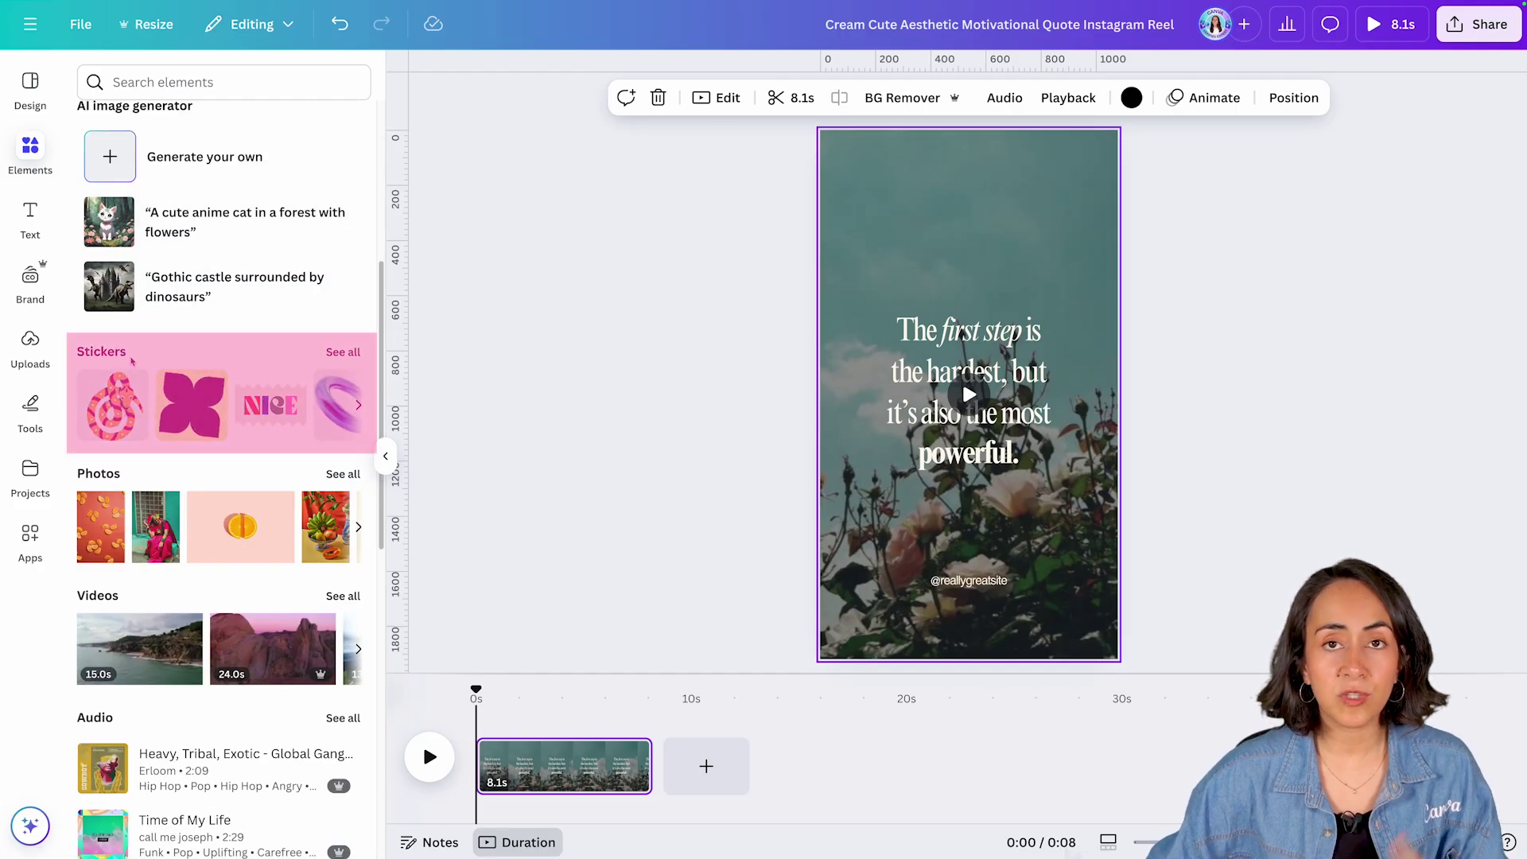
mouse_move(137, 415)
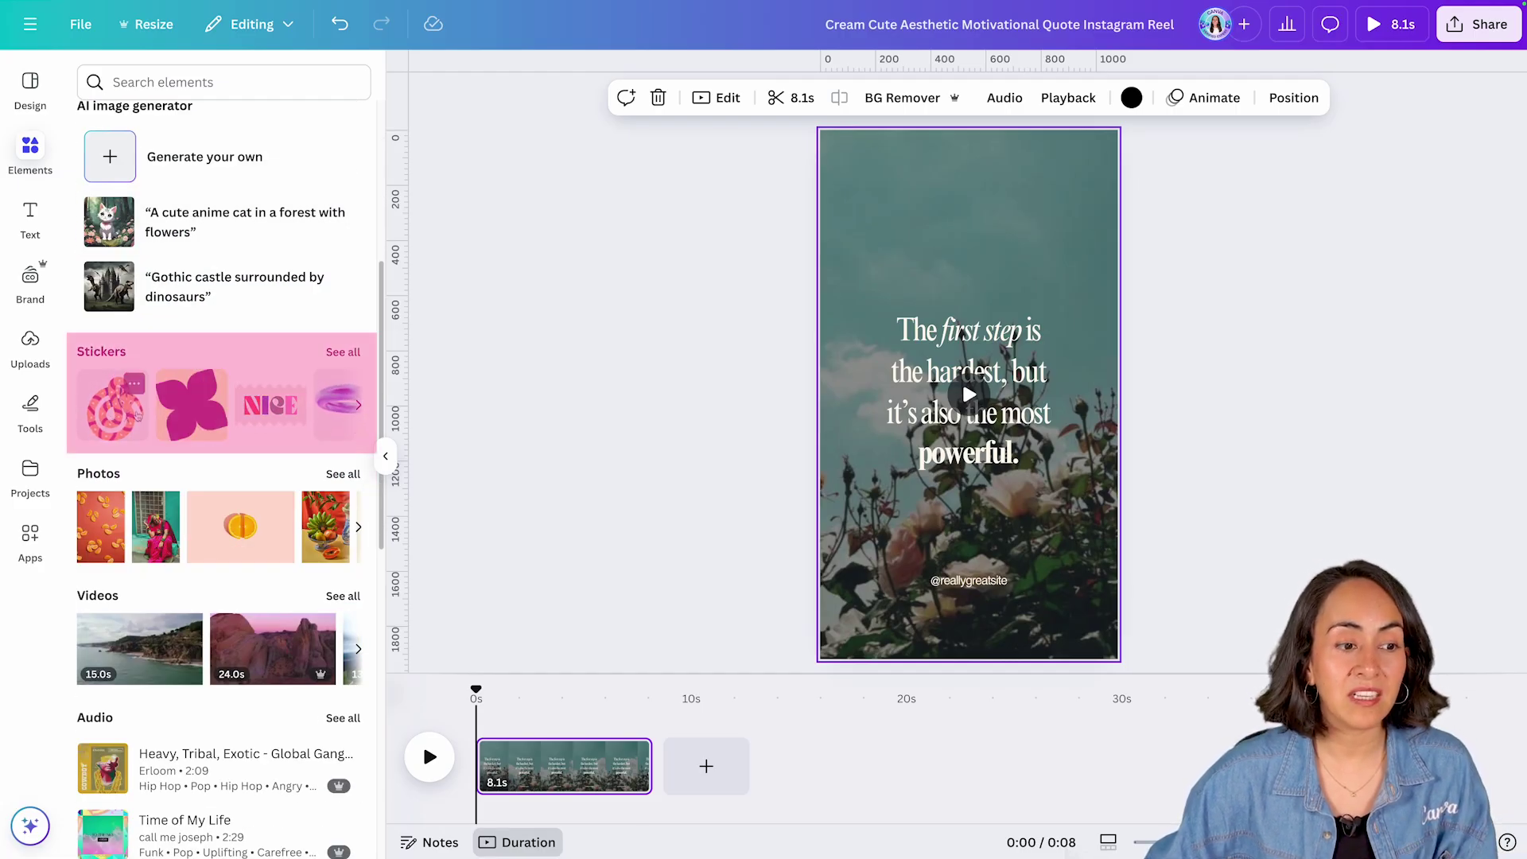
scroll(137, 415, down, 4)
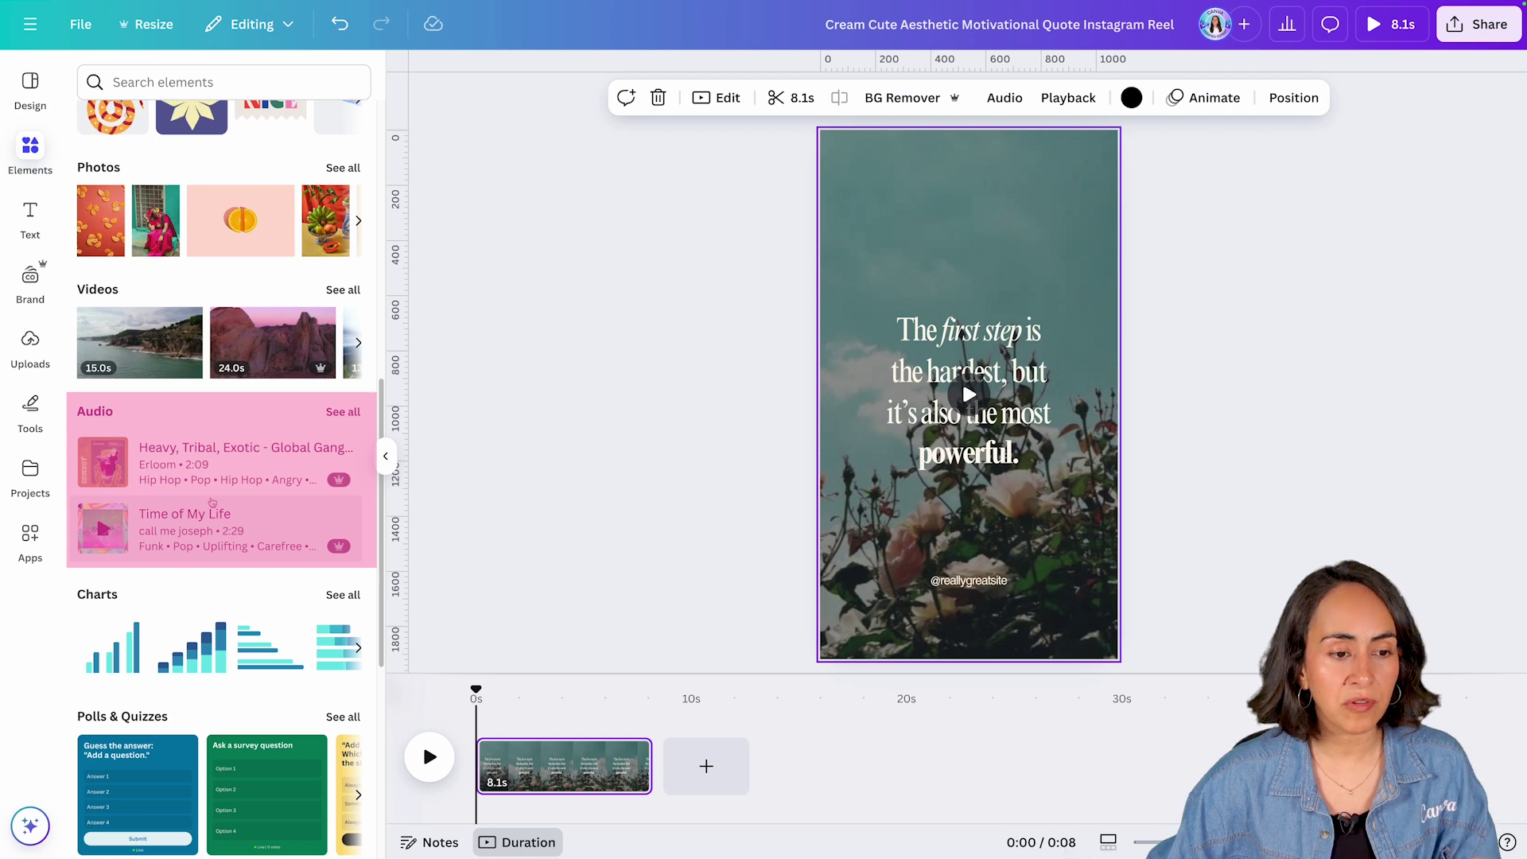
scroll(211, 504, down, 2)
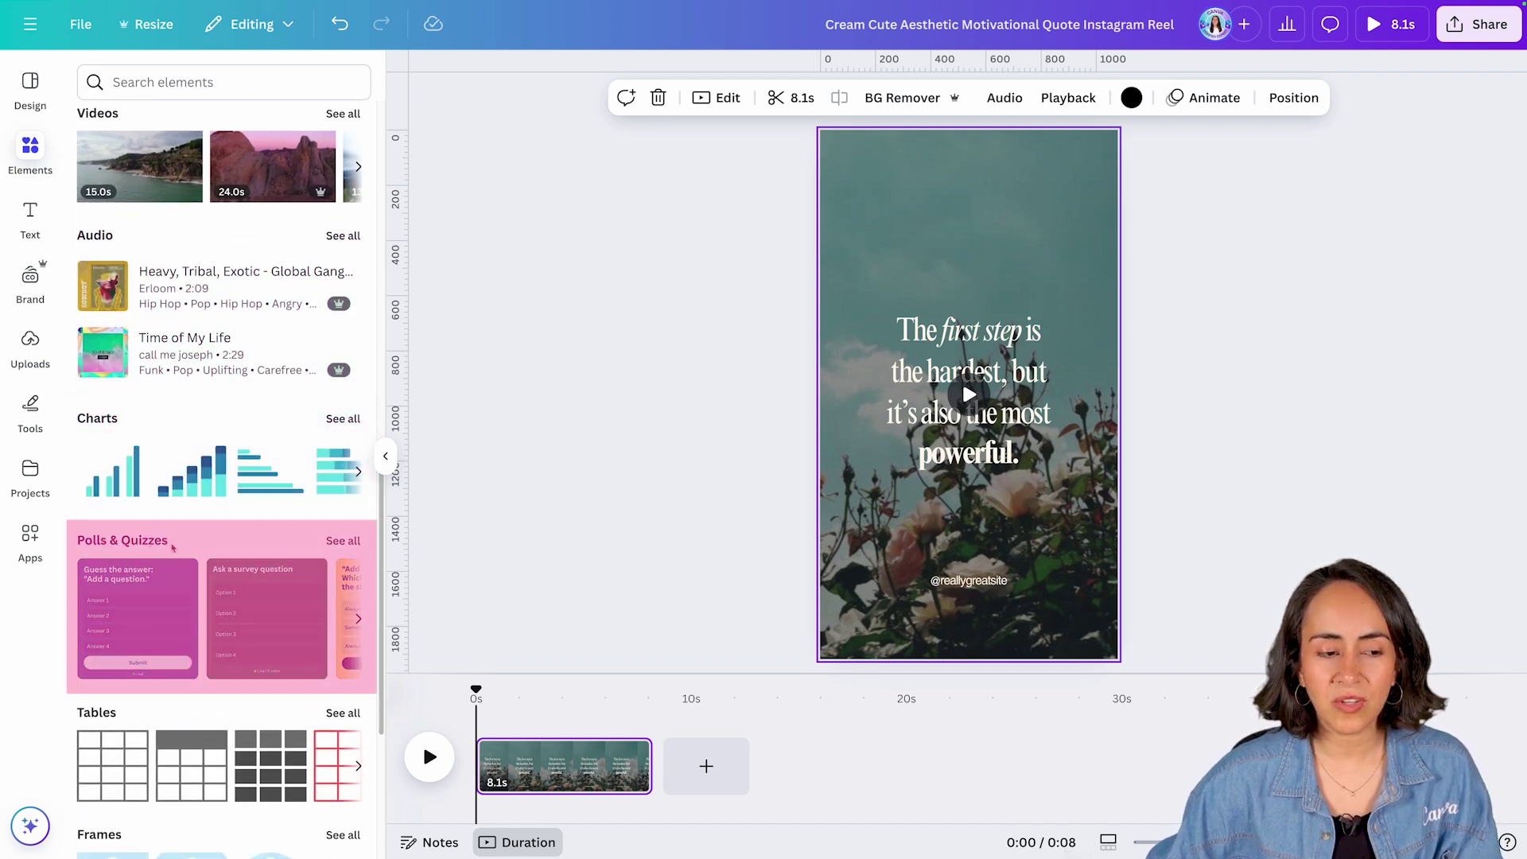
scroll(159, 544, down, 4)
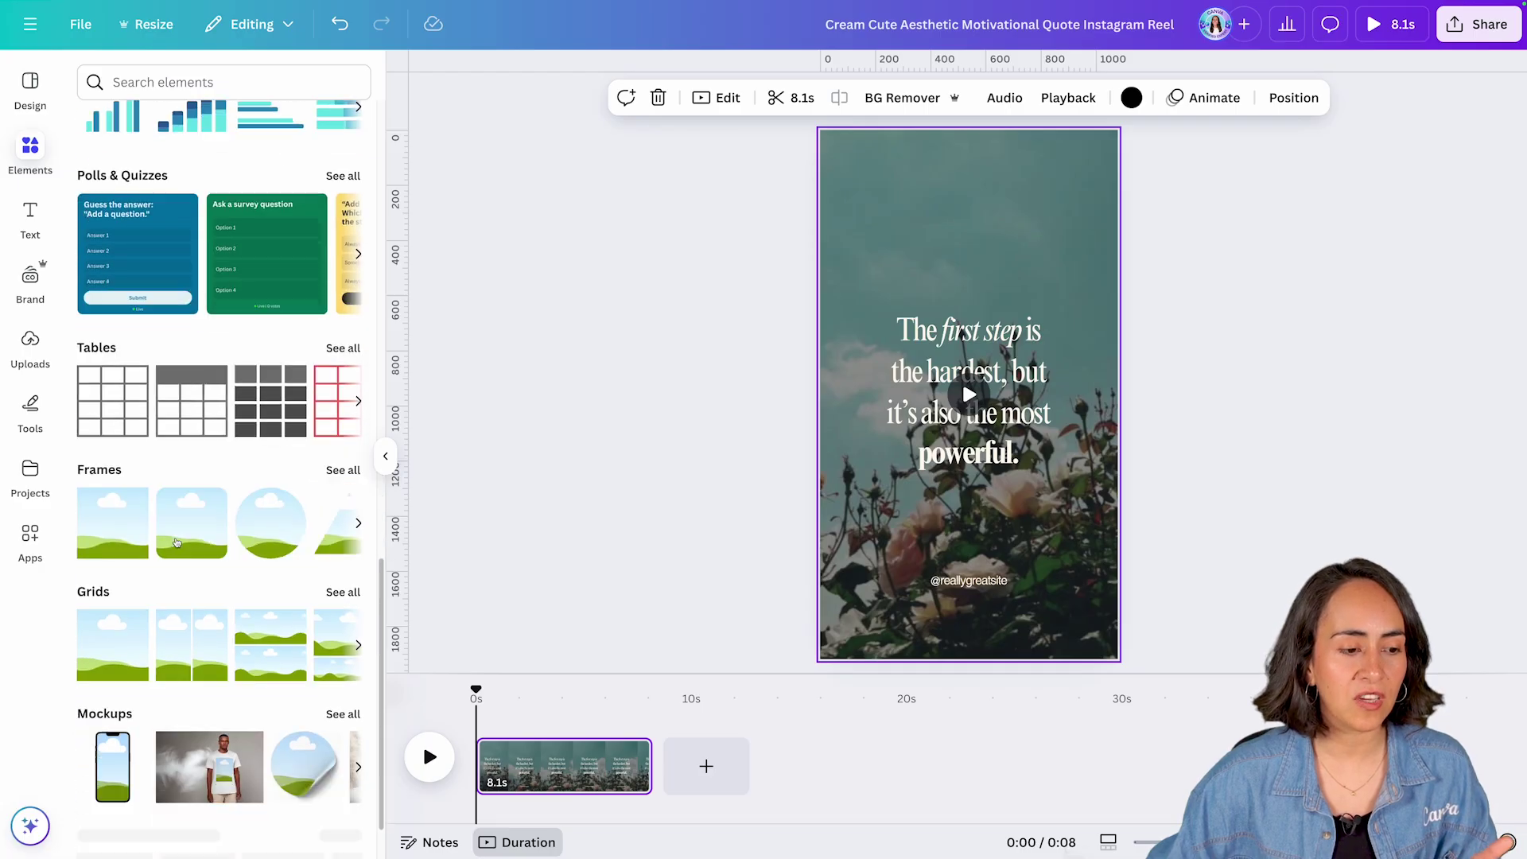
scroll(125, 548, down, 1)
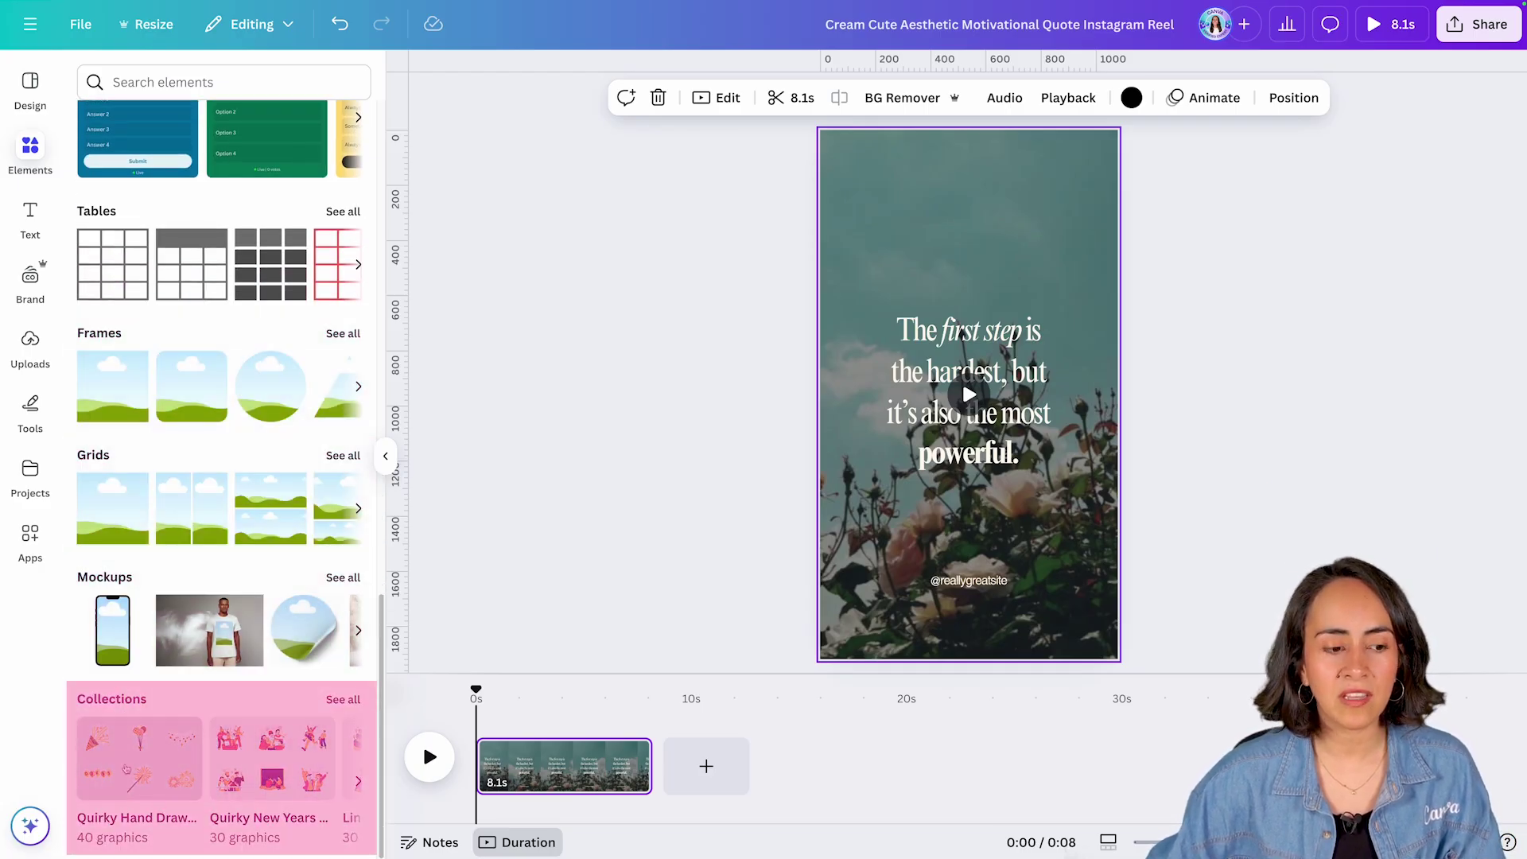
scroll(307, 688, up, 10)
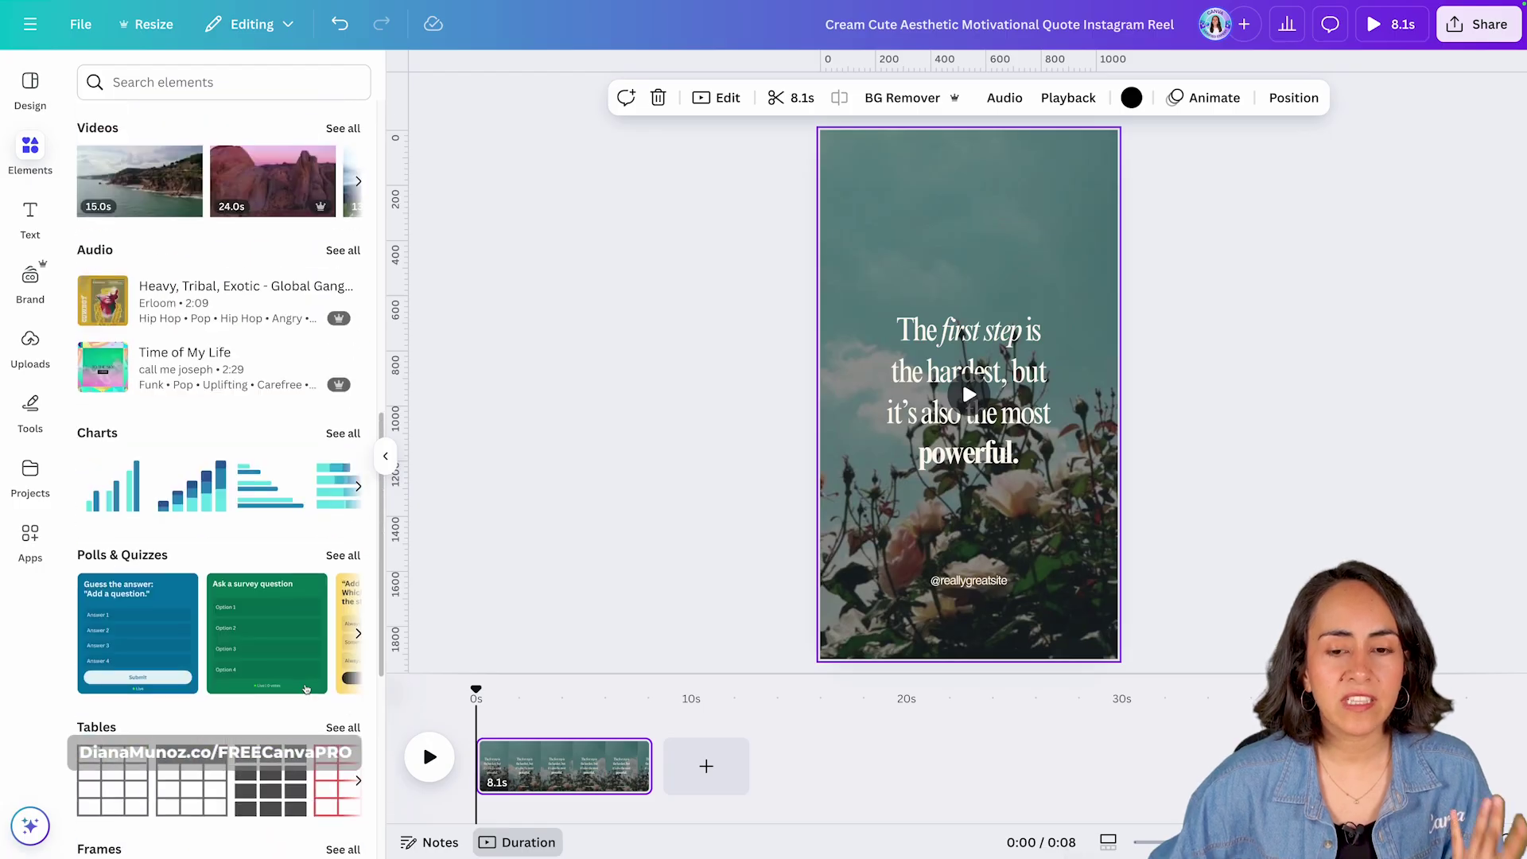
Try the photo of the woman in pink clothing as the page background, and undo the replacement.
scroll(306, 689, up, 3)
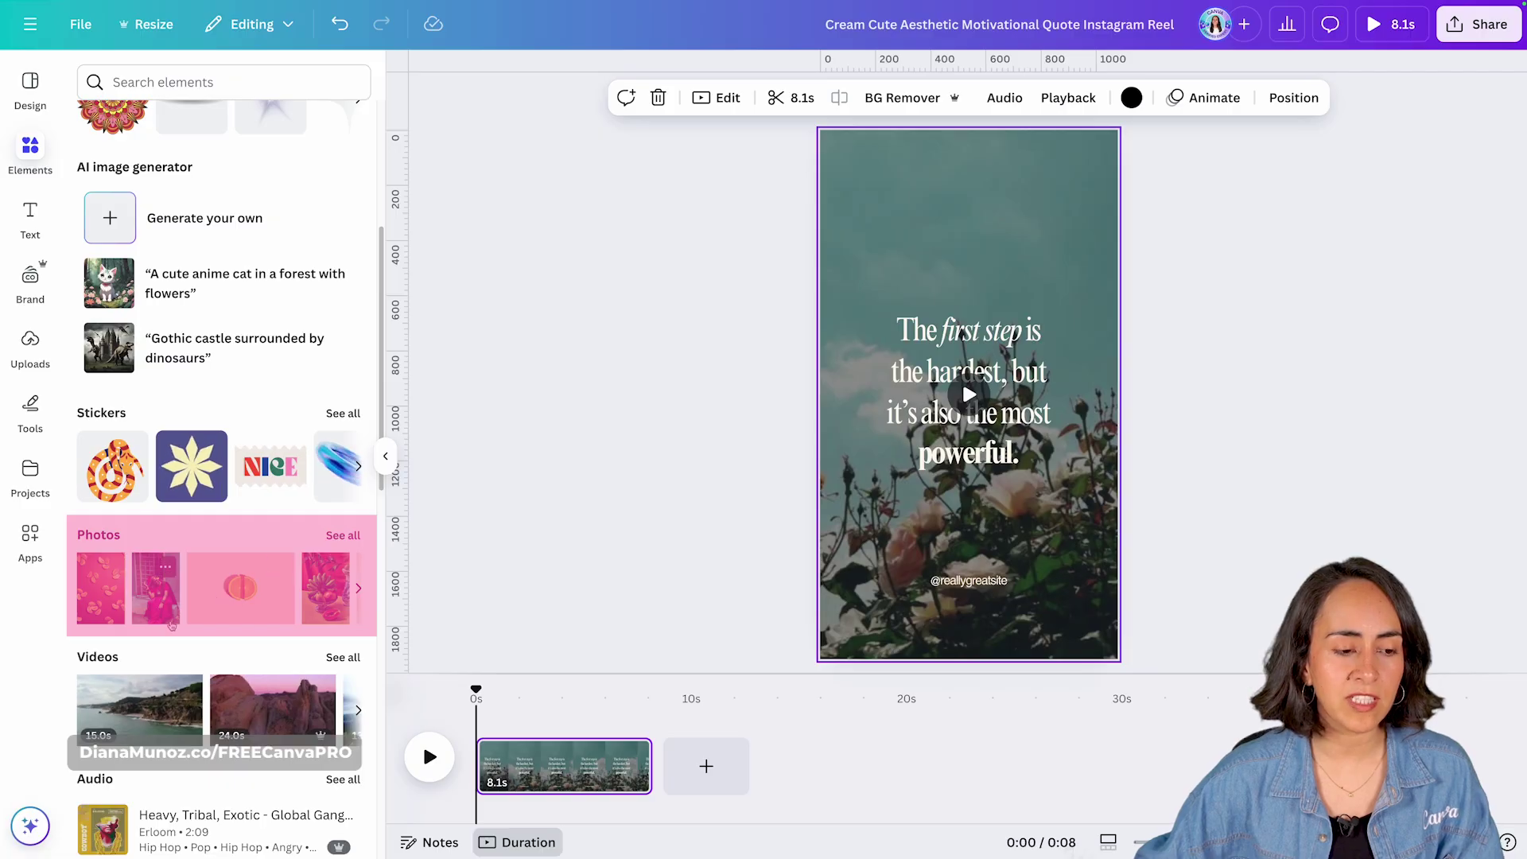
drag(156, 589, 1098, 263)
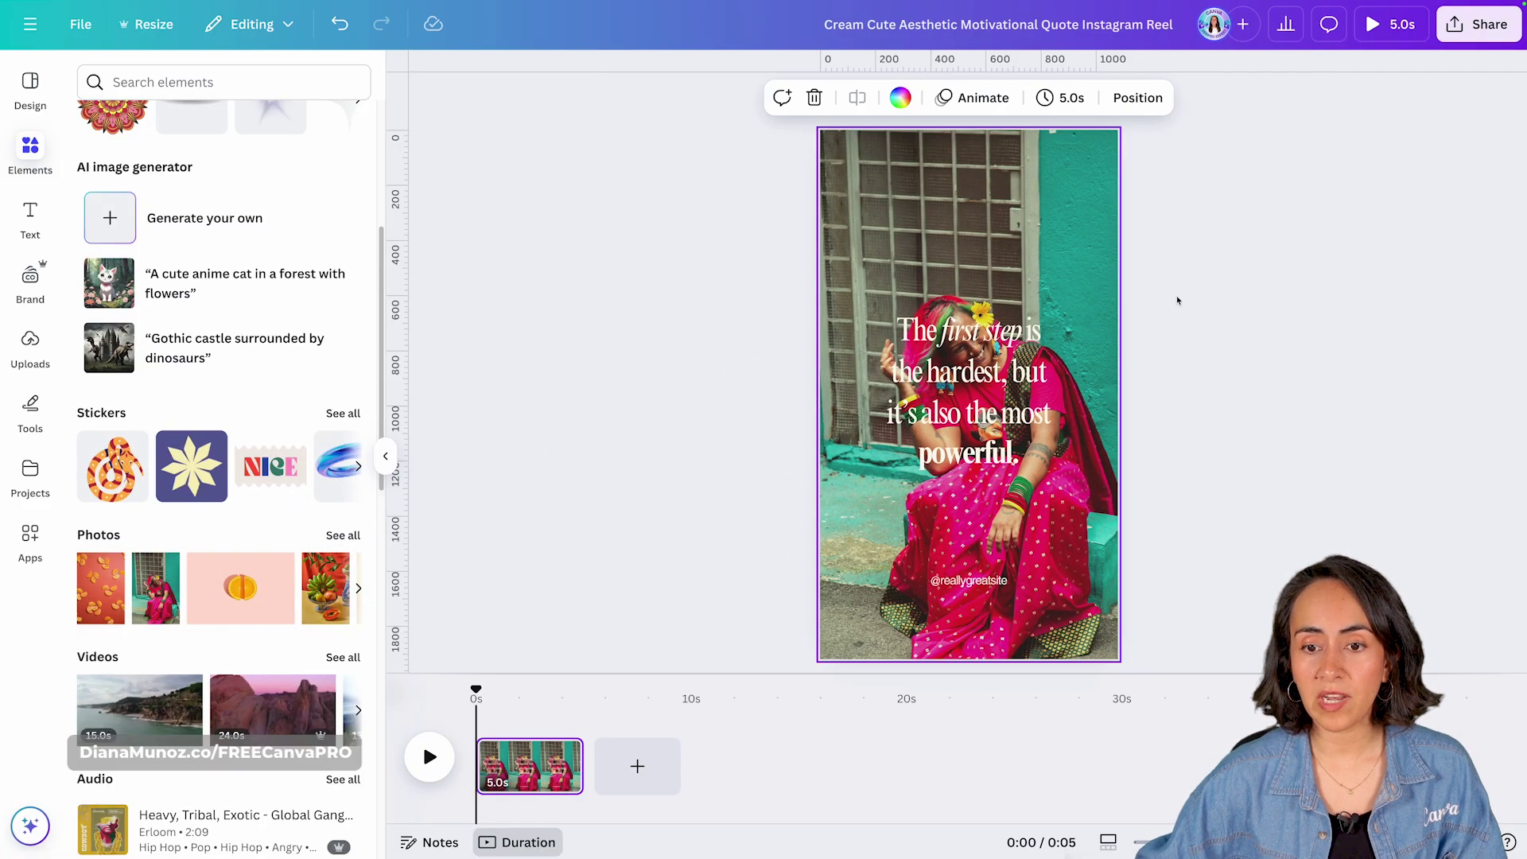
key(ctrl+z)
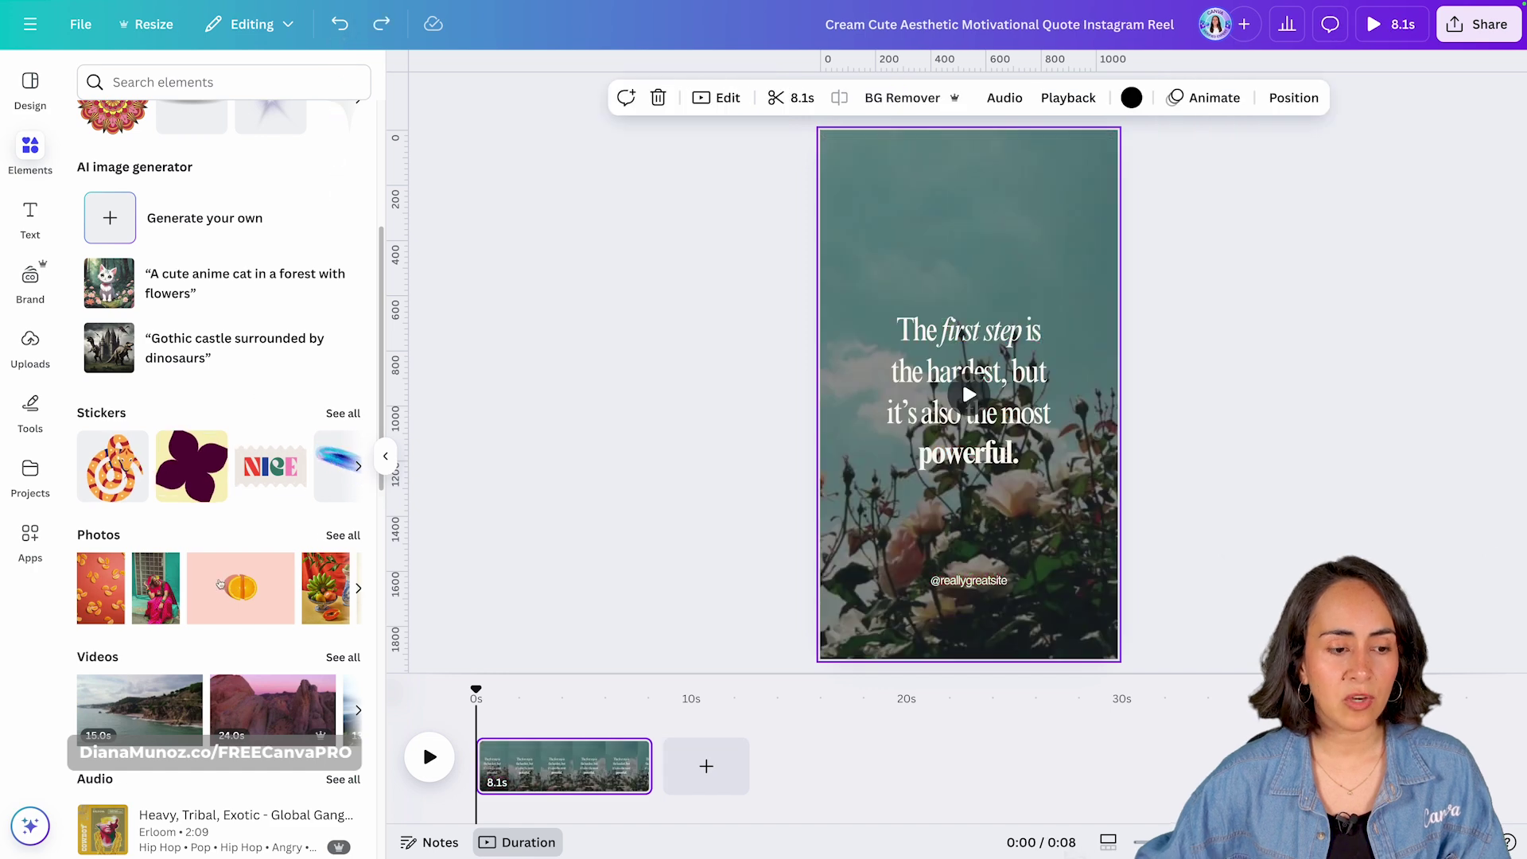
Try the 24-second rocky mountain video as the page background, and undo the replacement.
scroll(204, 633, down, 2)
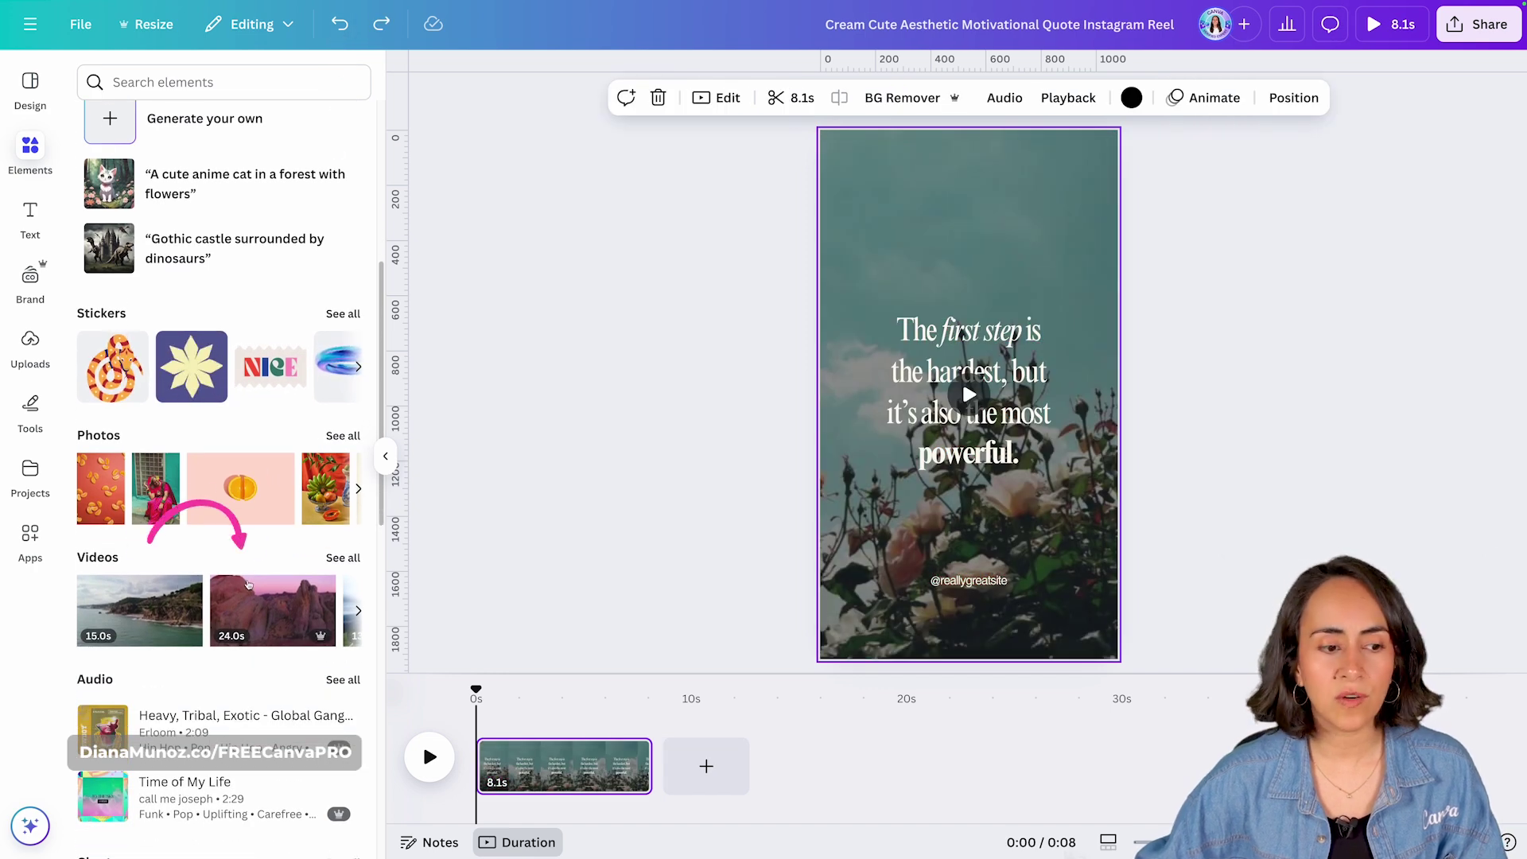
mouse_move(245, 586)
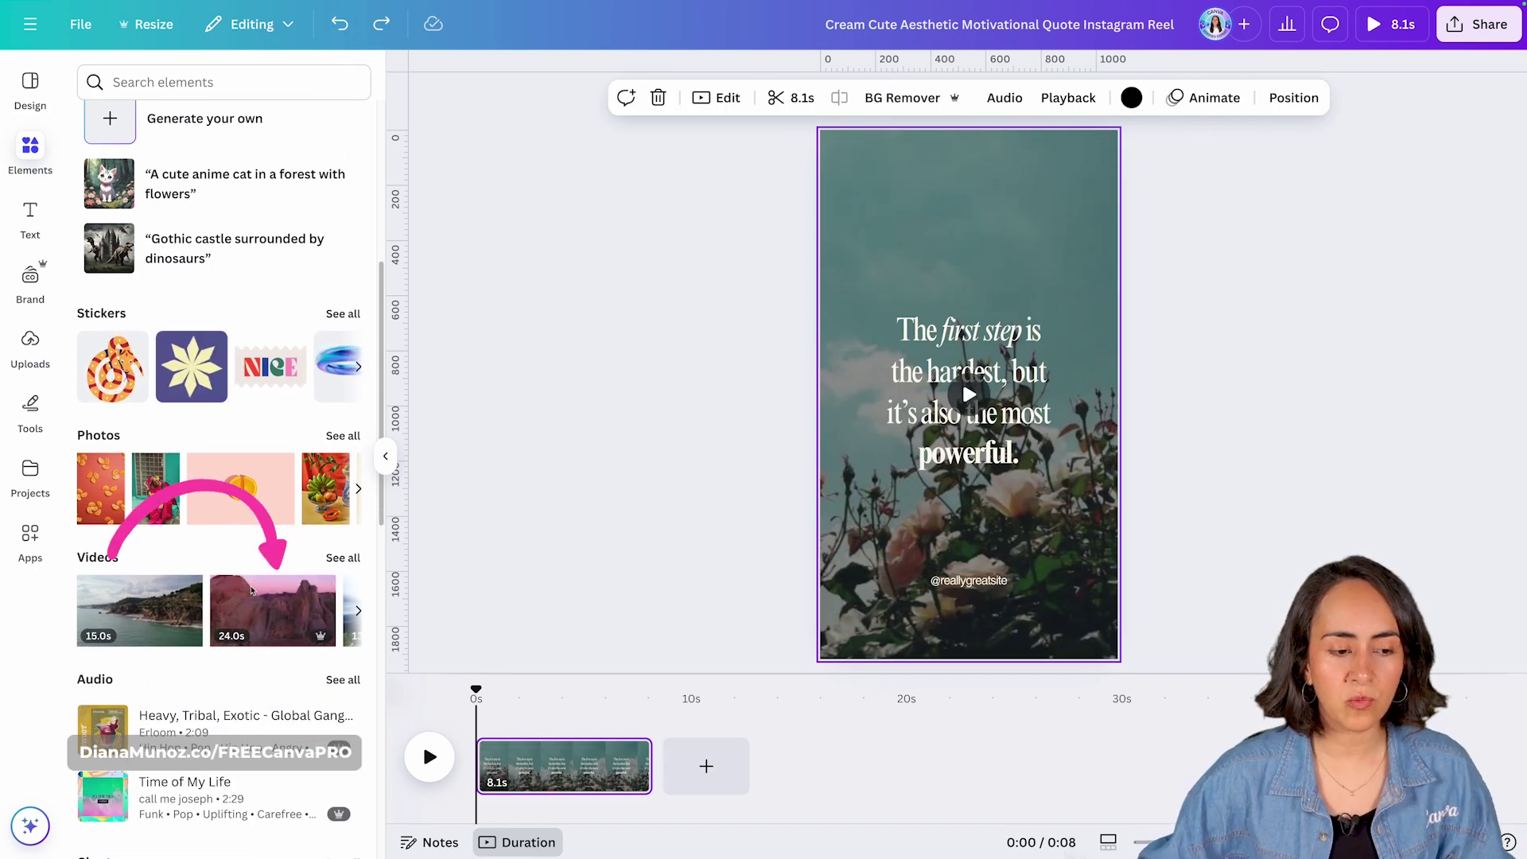
drag(237, 599, 855, 318)
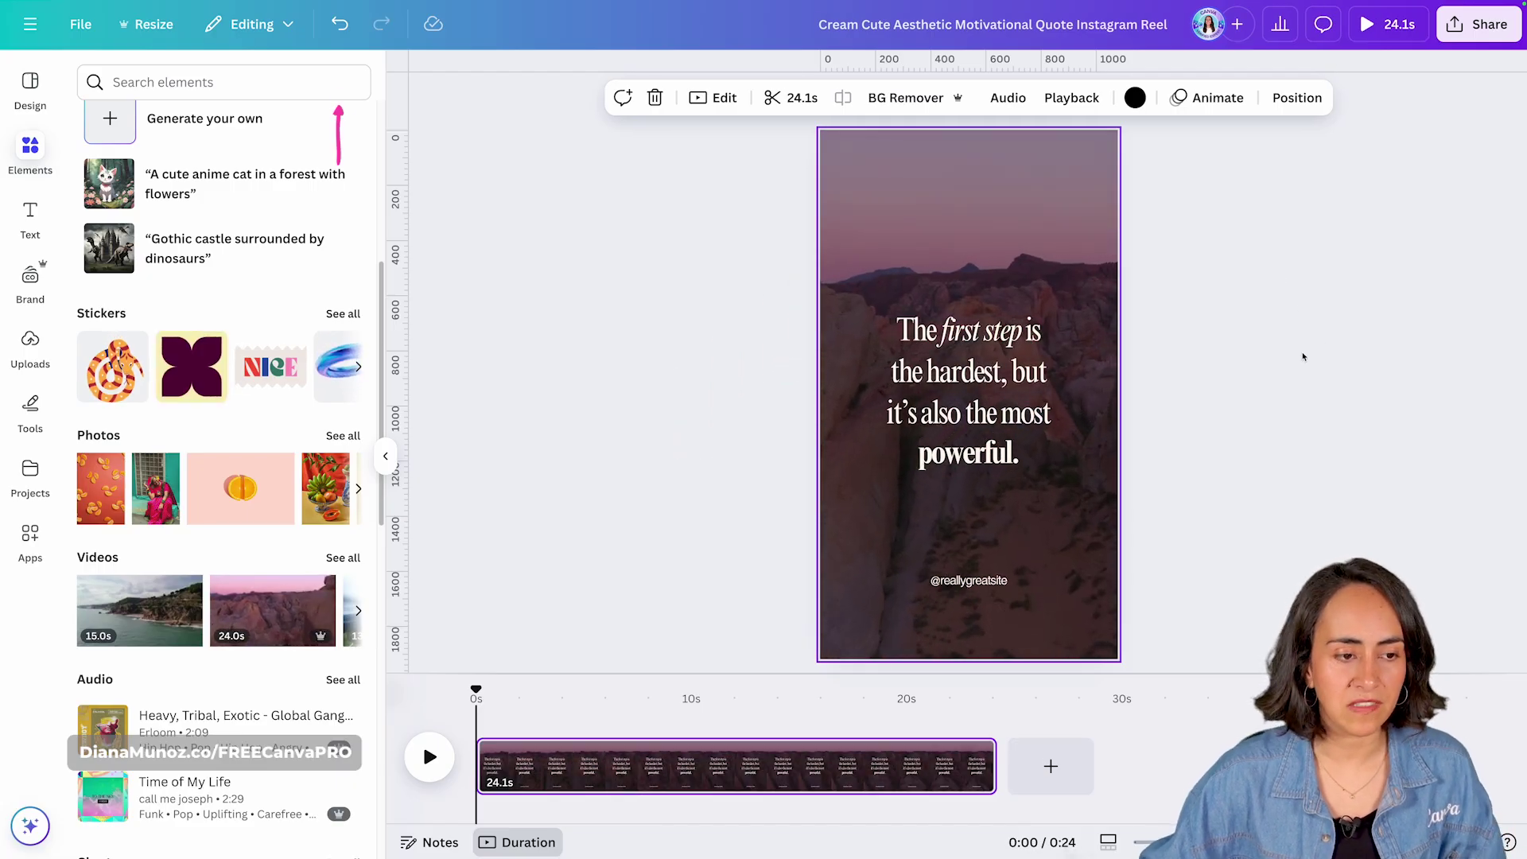
click(340, 24)
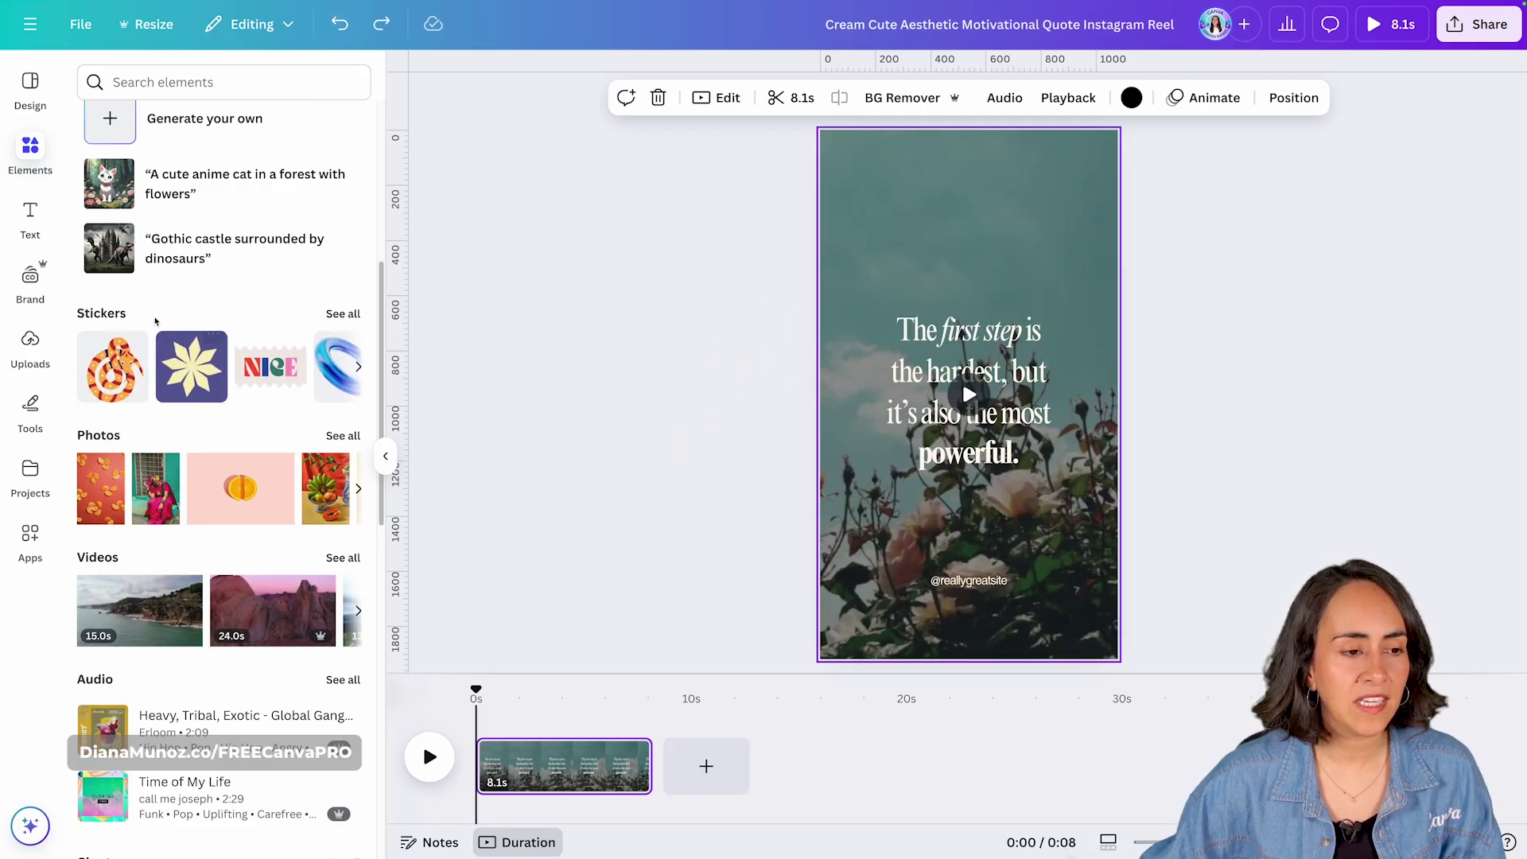
Try "The Future" word sticker, reduced in size over the page's upper-right corner, and delete it.
click(343, 314)
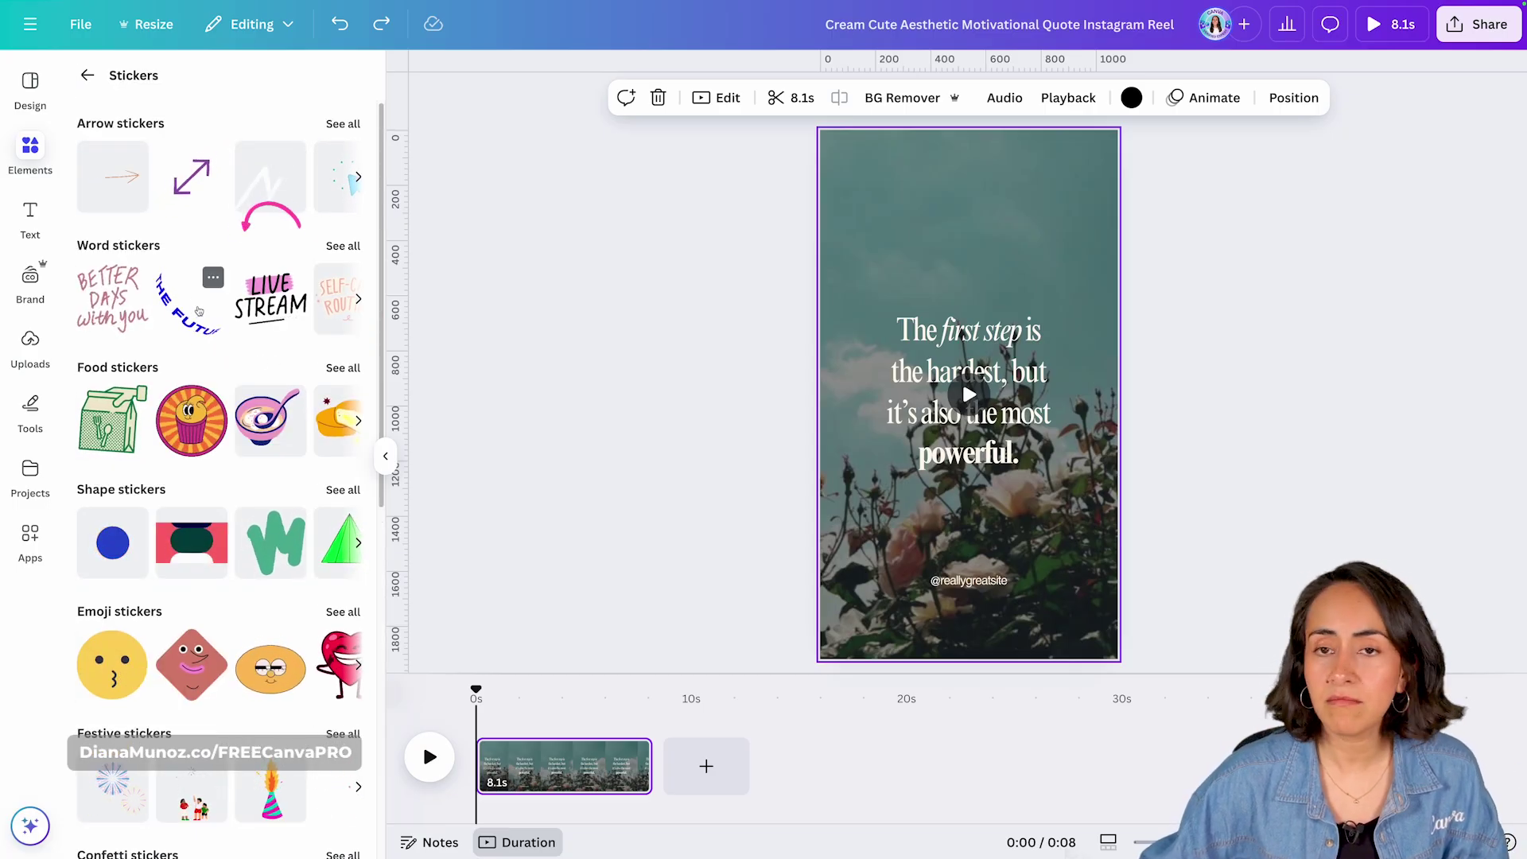
click(199, 321)
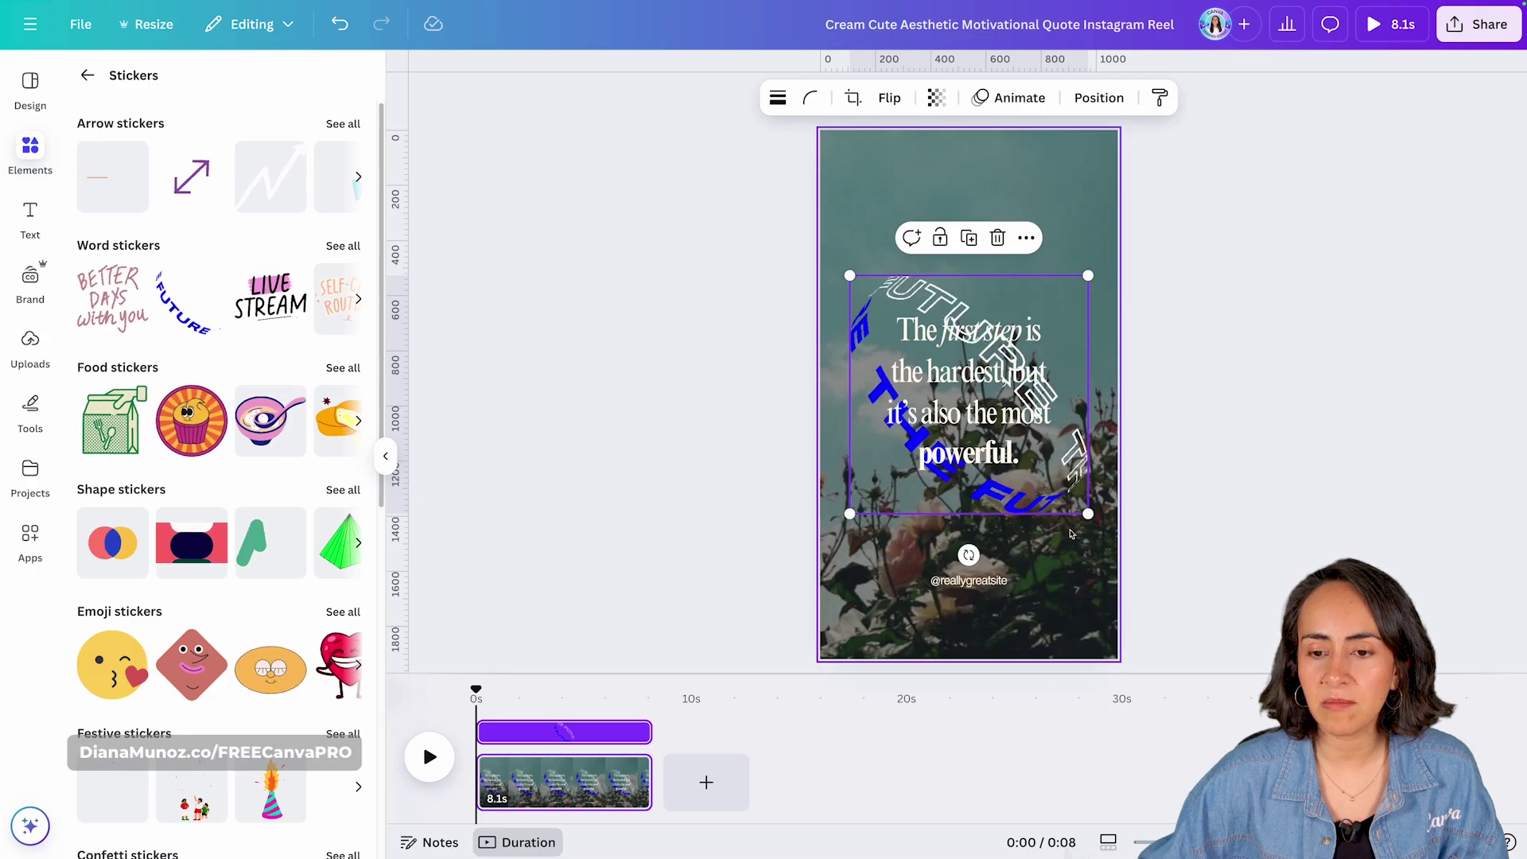
drag(1064, 478, 1107, 219)
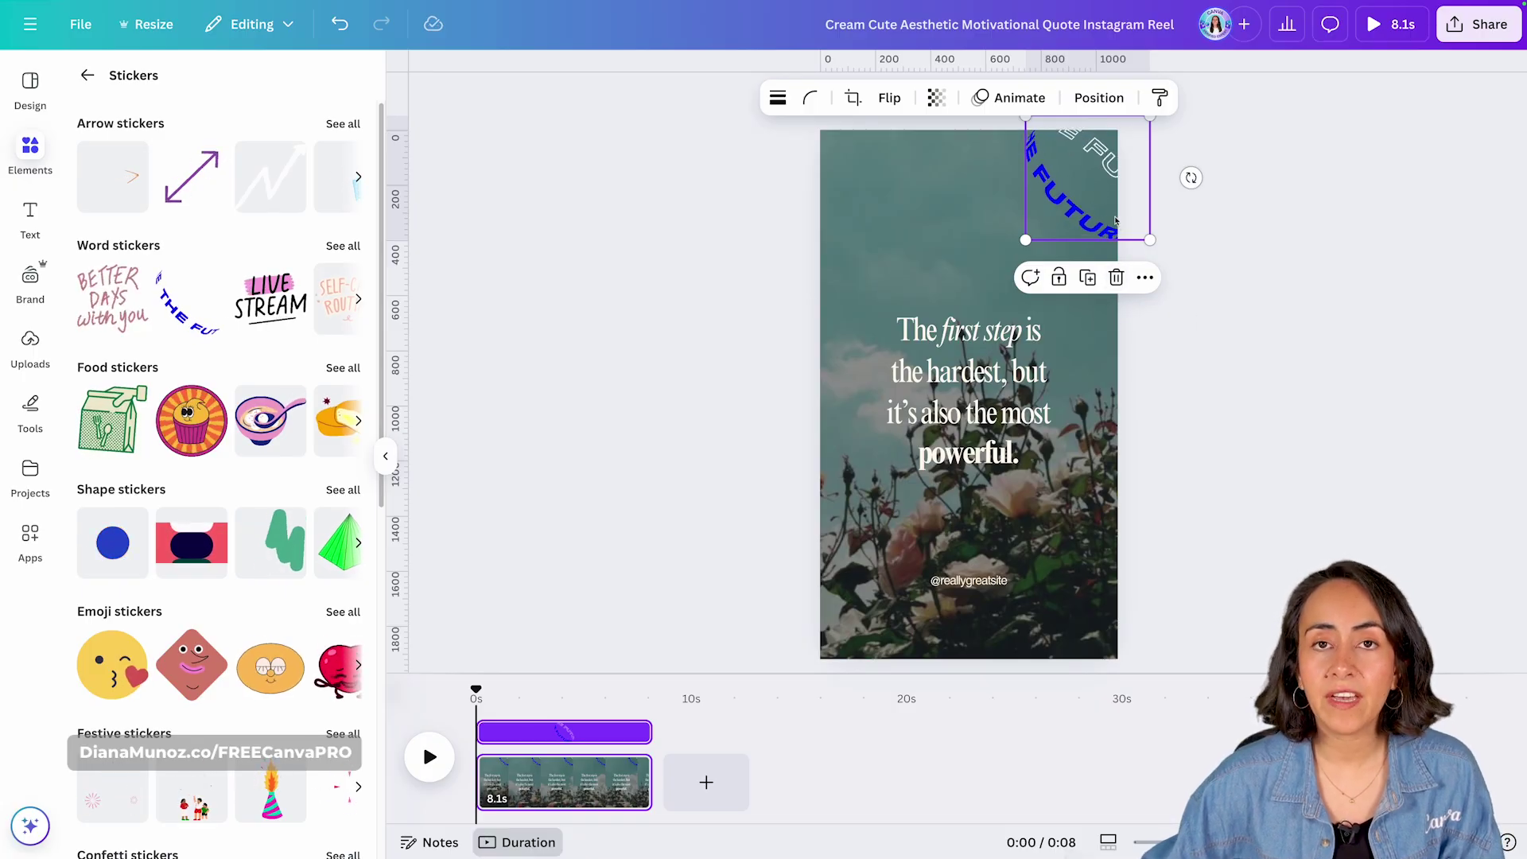
click(1116, 277)
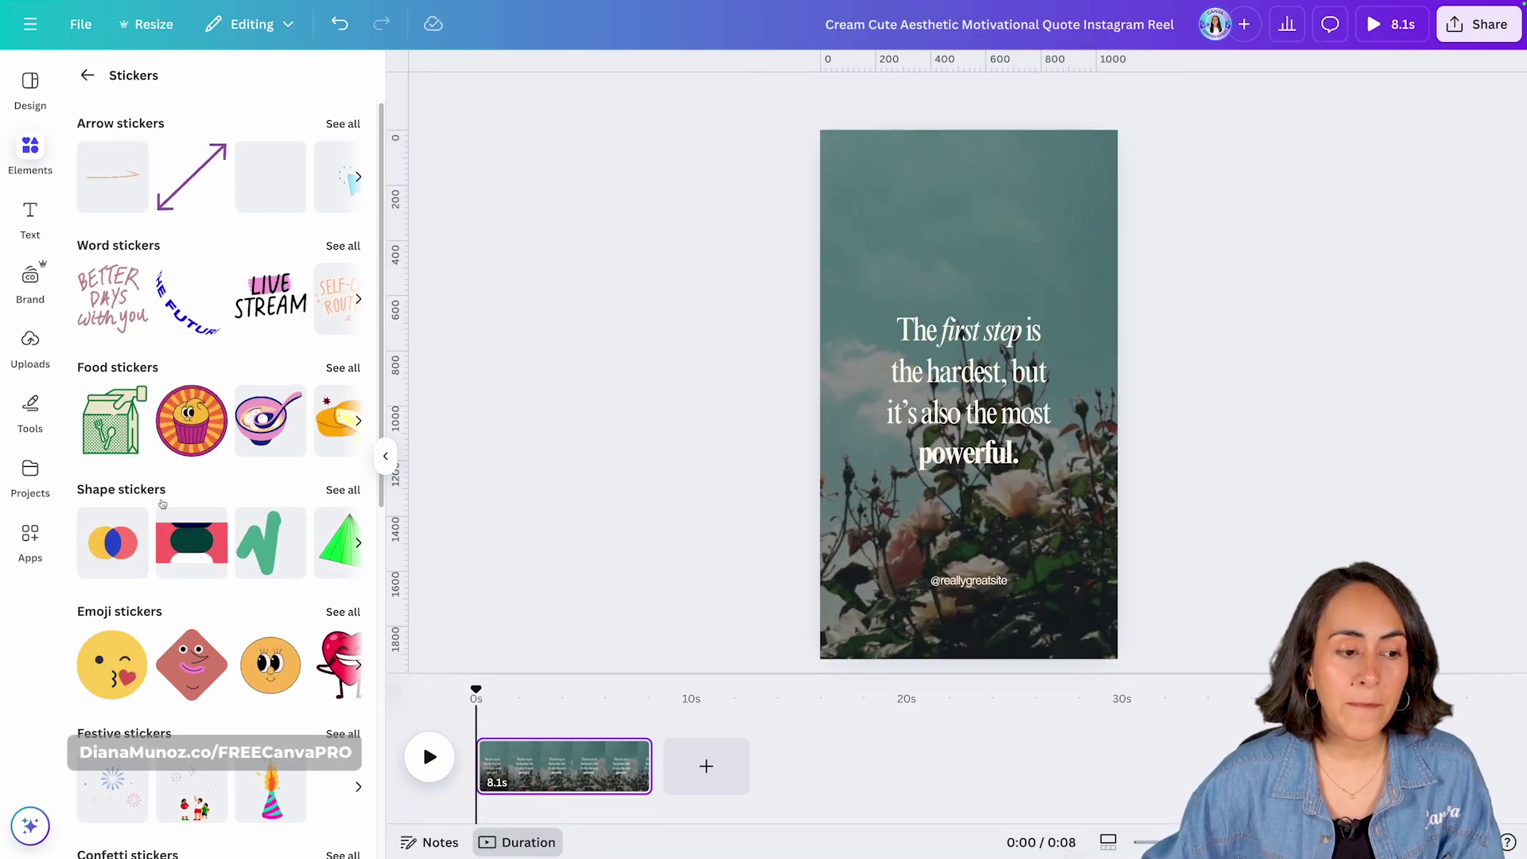
Try the red shape sticker with rounded pills above the quote, recolored in turquoise, lime green and yellow, and delete it.
click(210, 547)
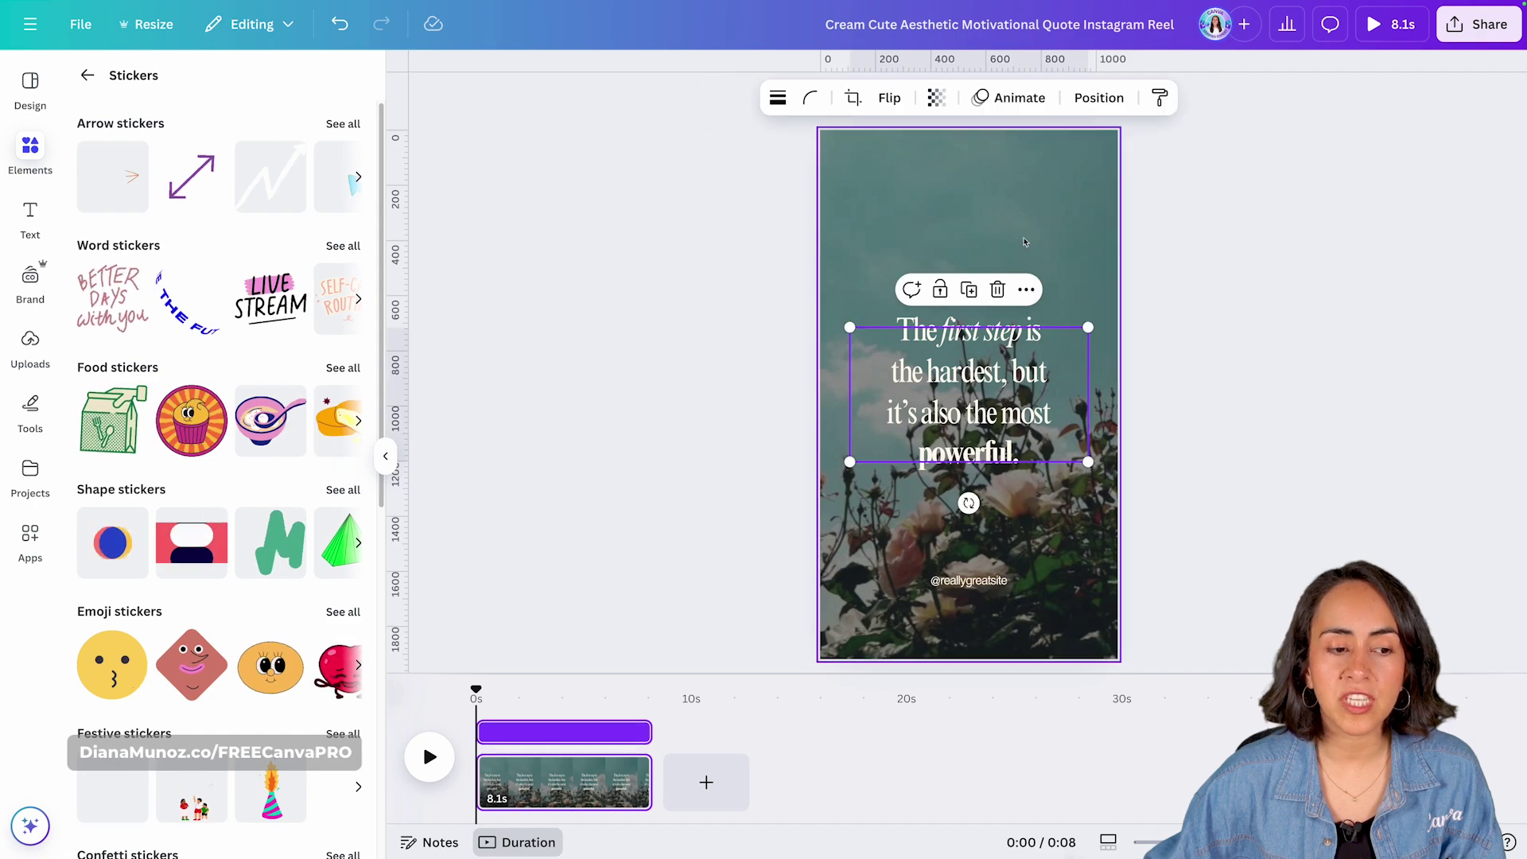
drag(1080, 344, 1080, 167)
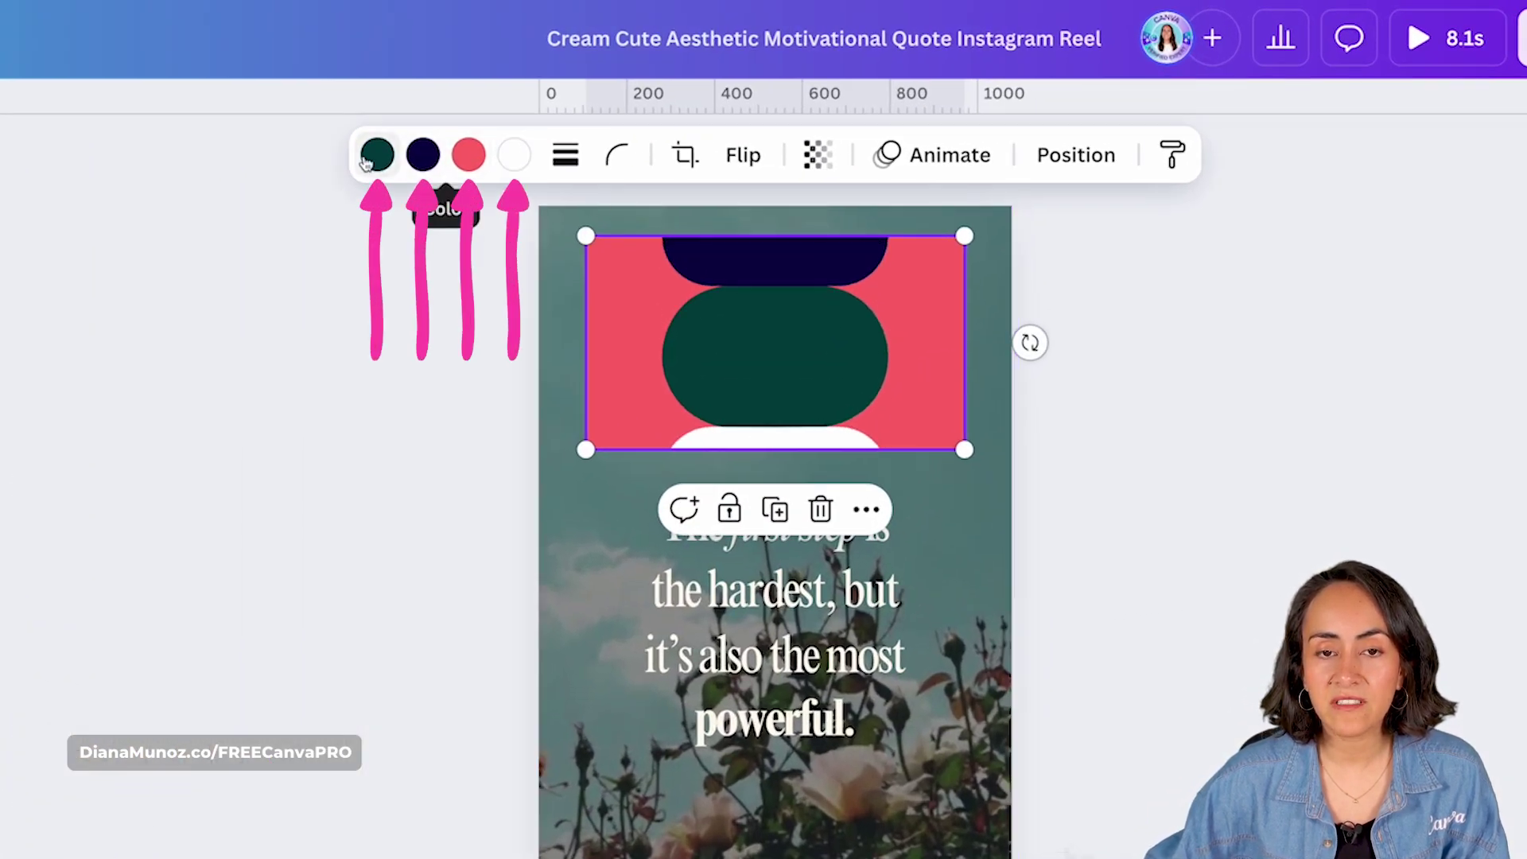
click(377, 159)
click(199, 542)
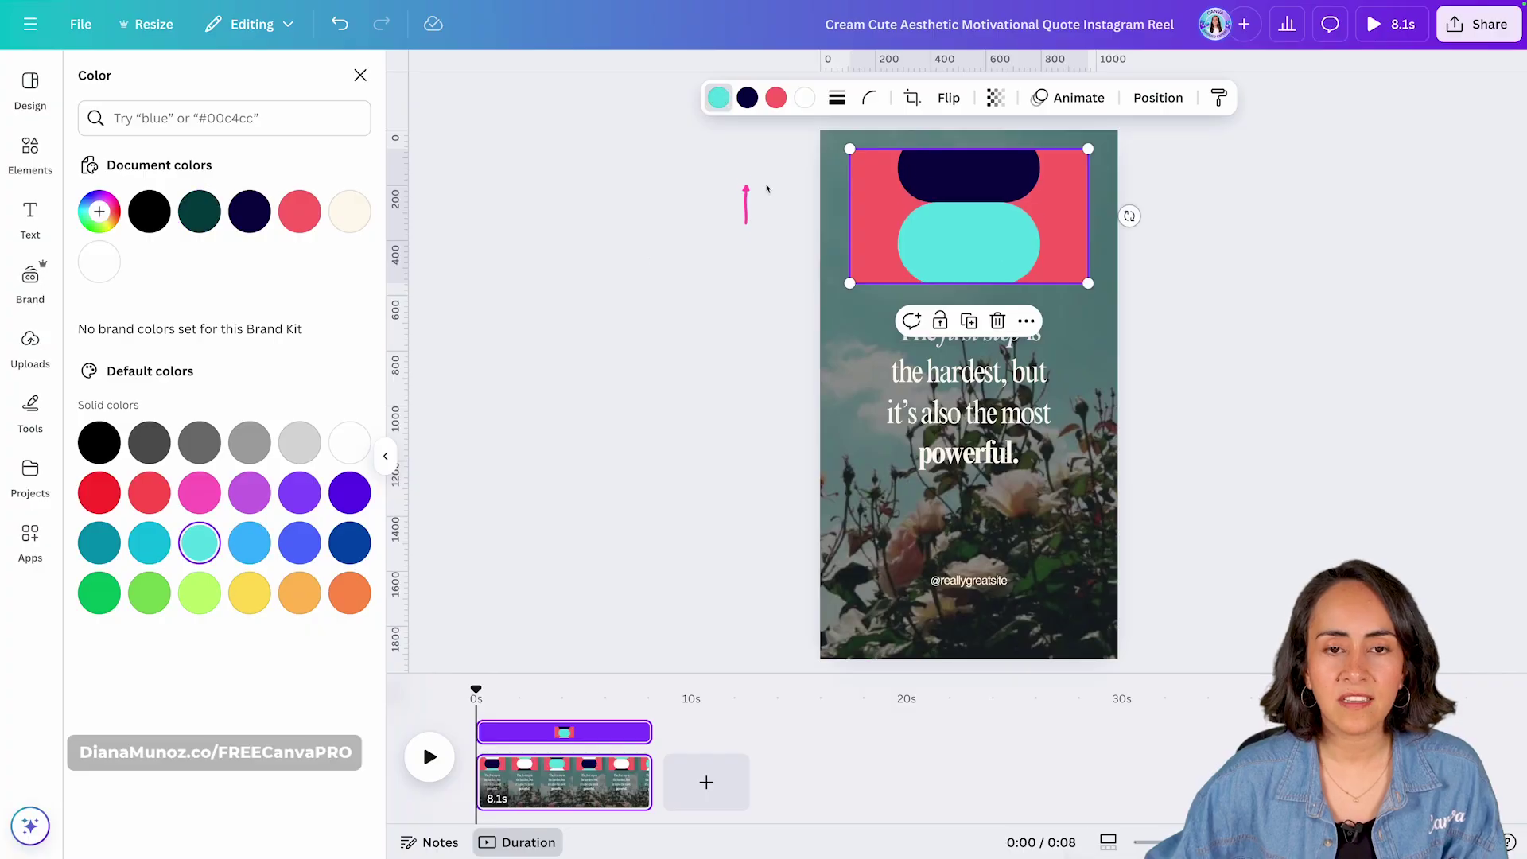
click(199, 593)
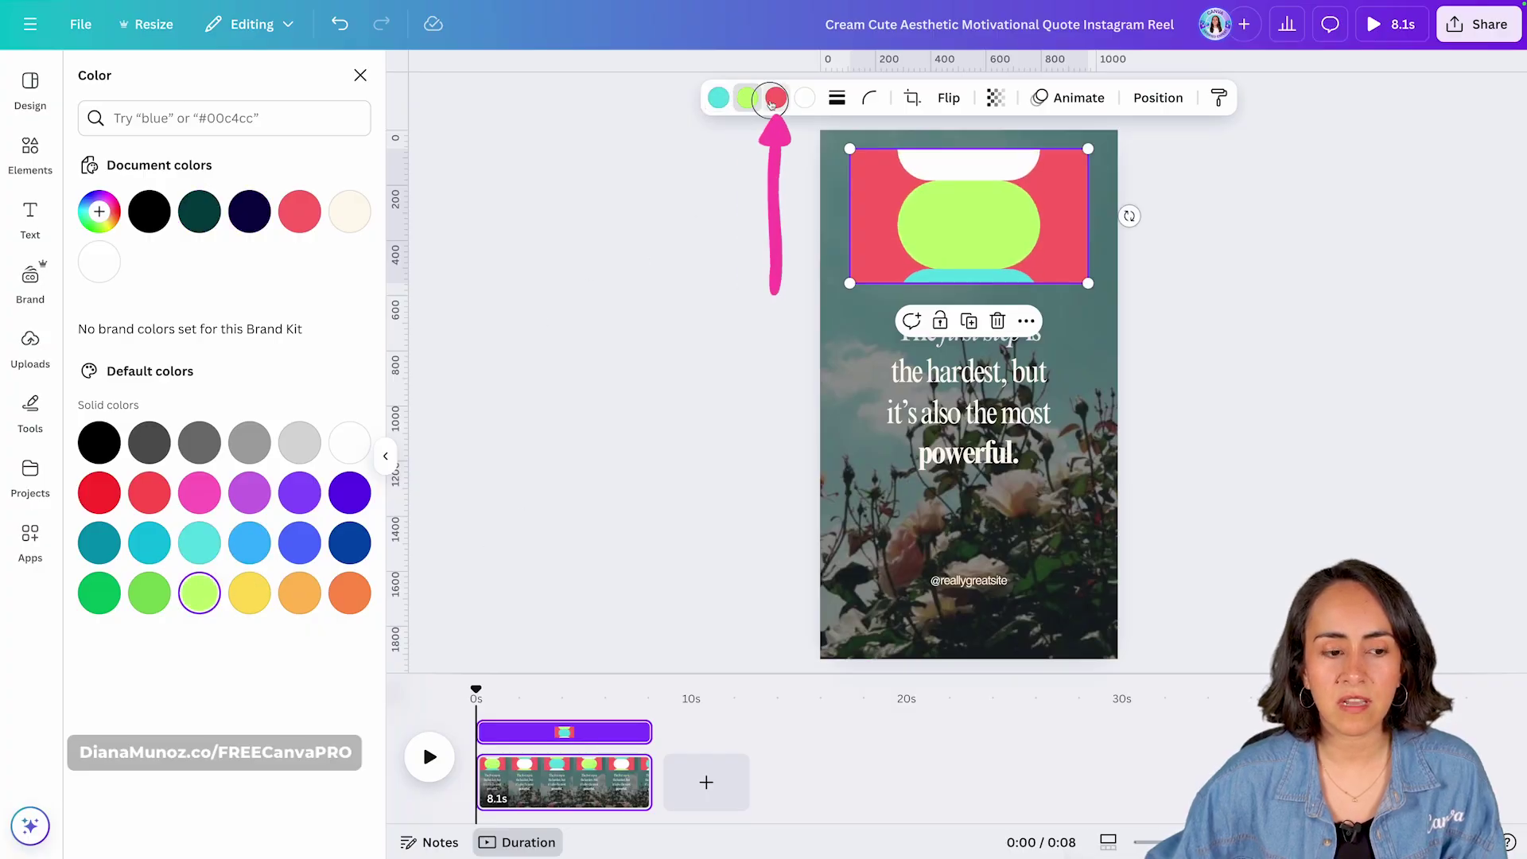
click(265, 606)
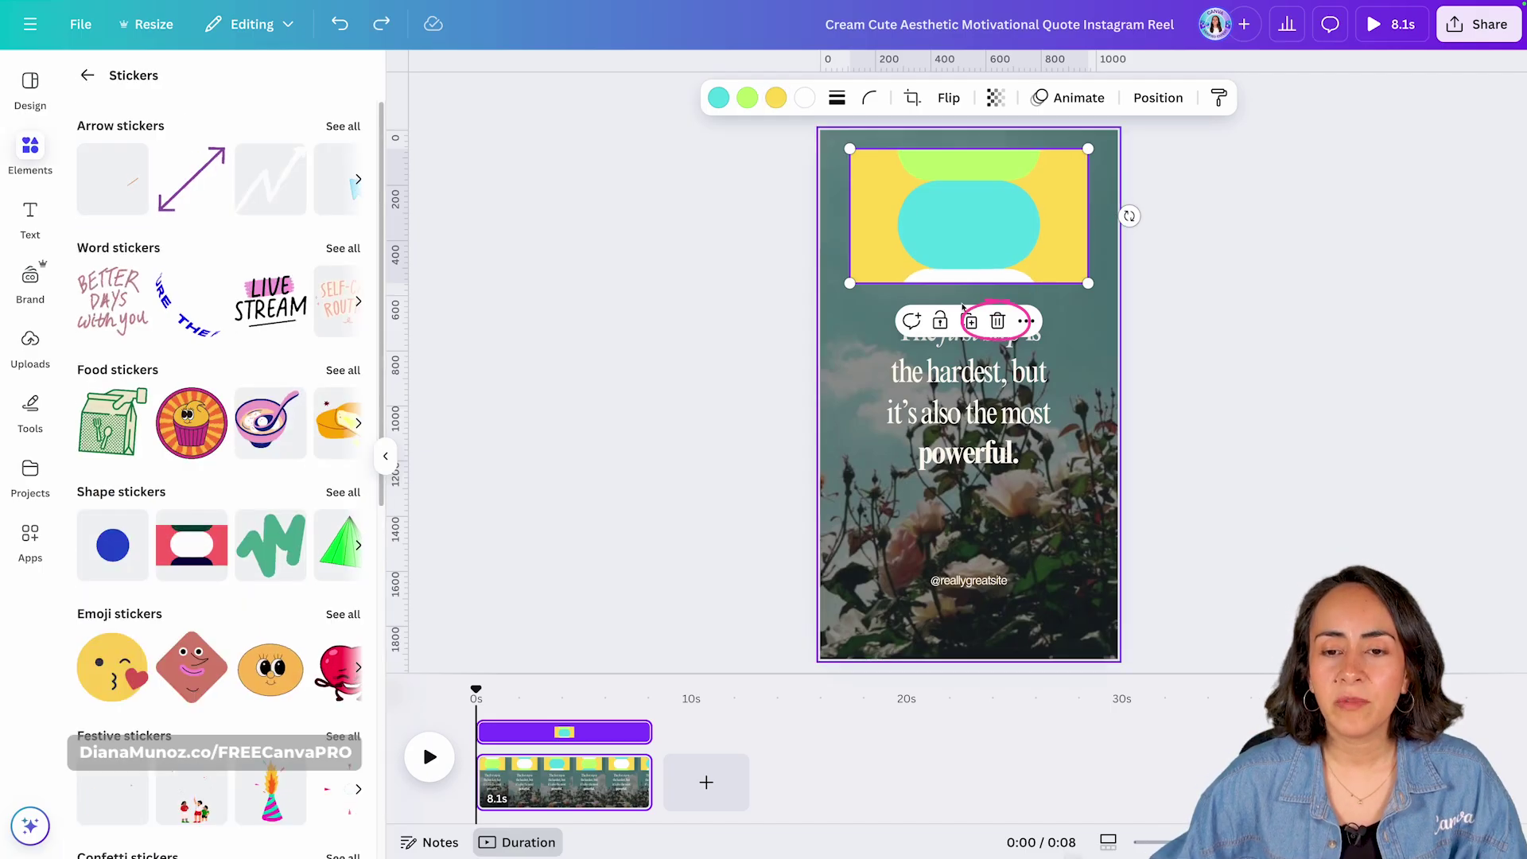
click(997, 321)
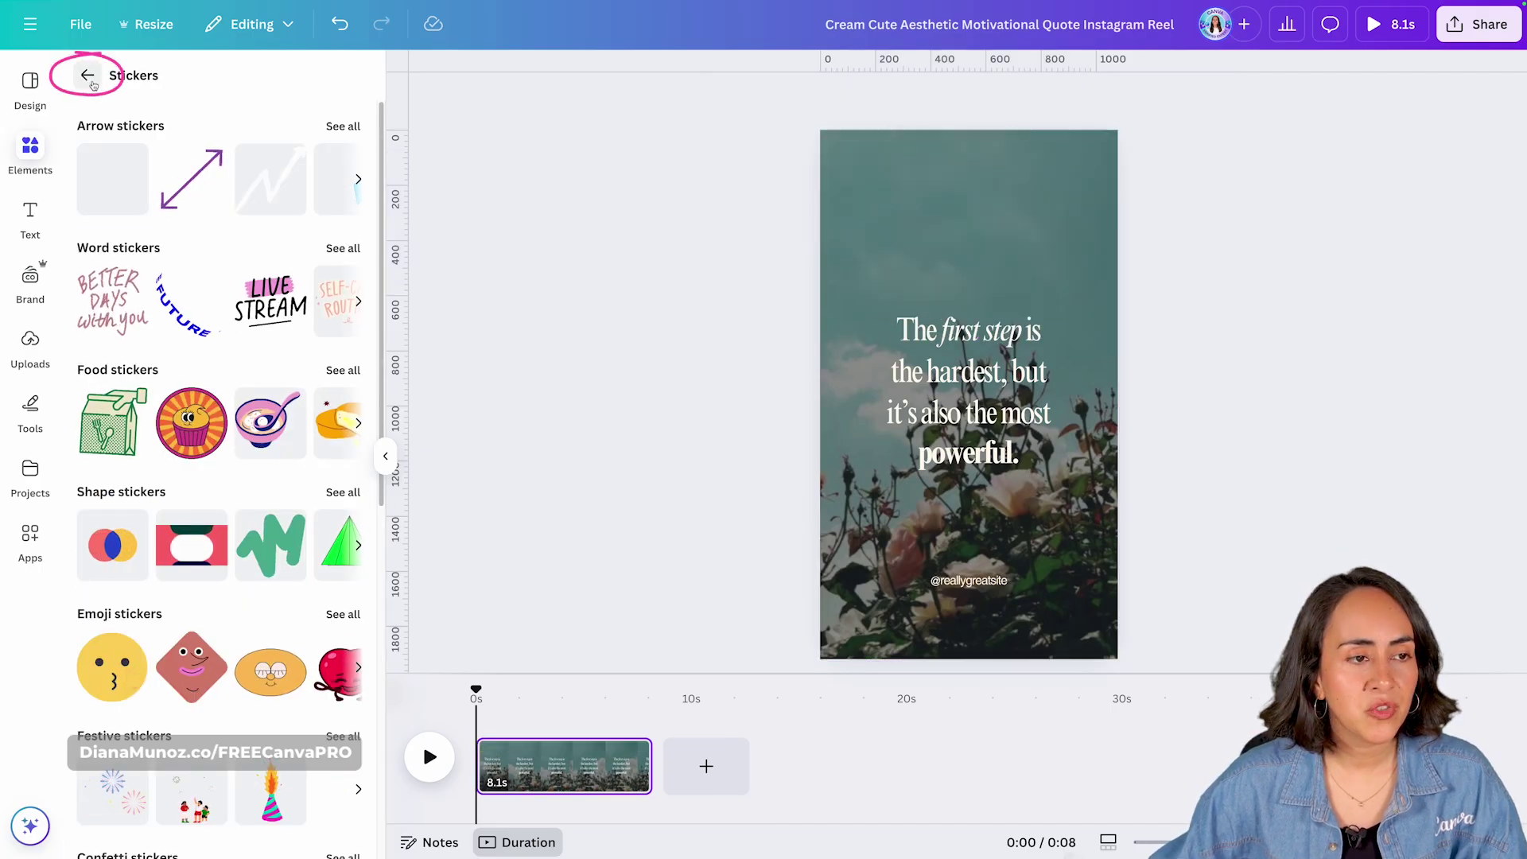
Browse the full Frames collection in the Elements library, including basic shapes, devices, paper, flowers and blob frames.
click(88, 74)
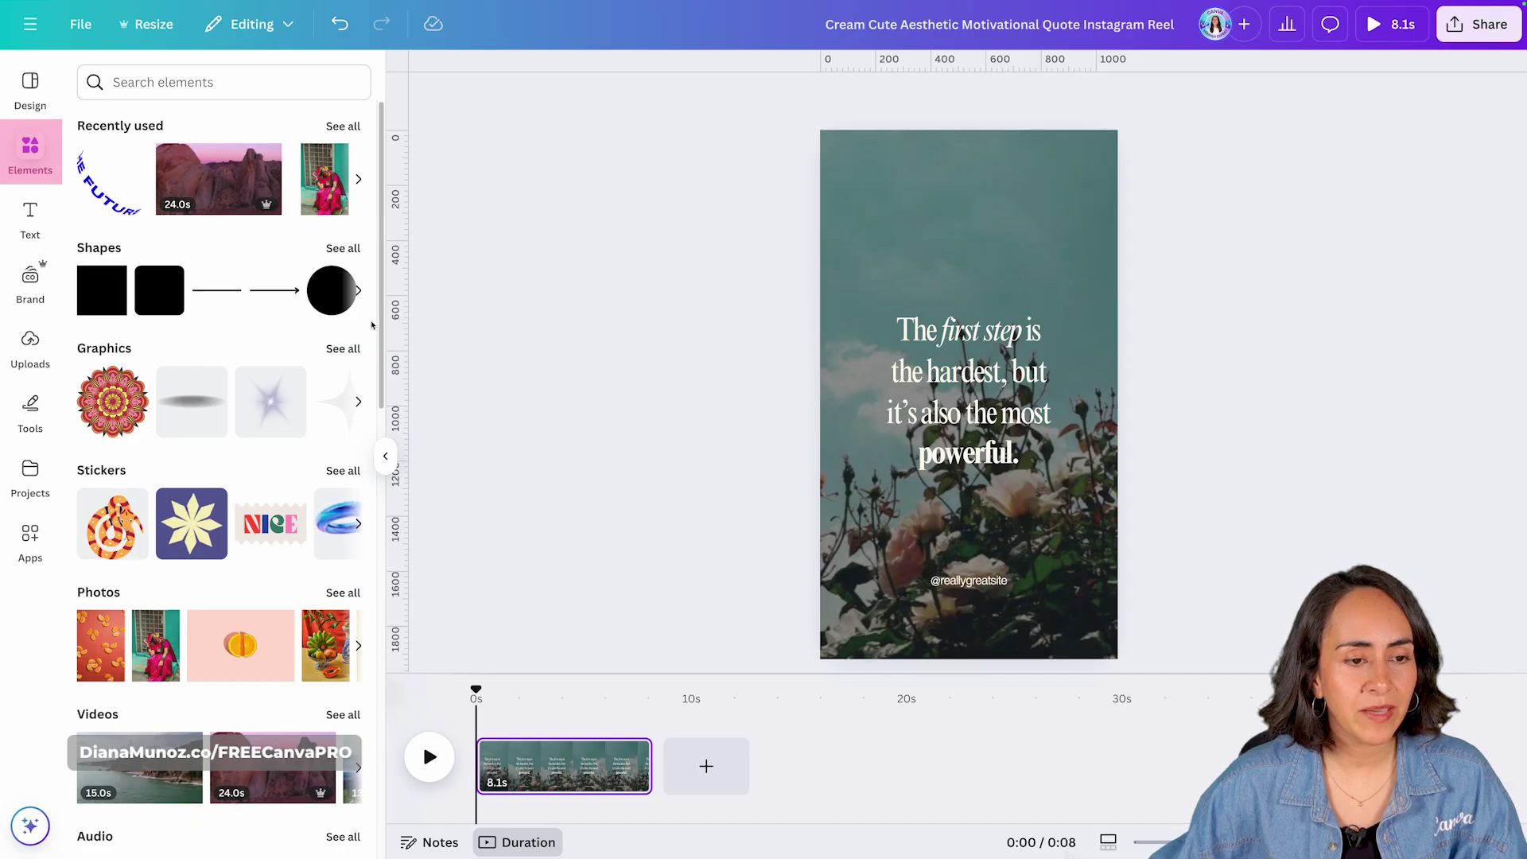
scroll(372, 324, down, 8)
scroll(371, 323, down, 1)
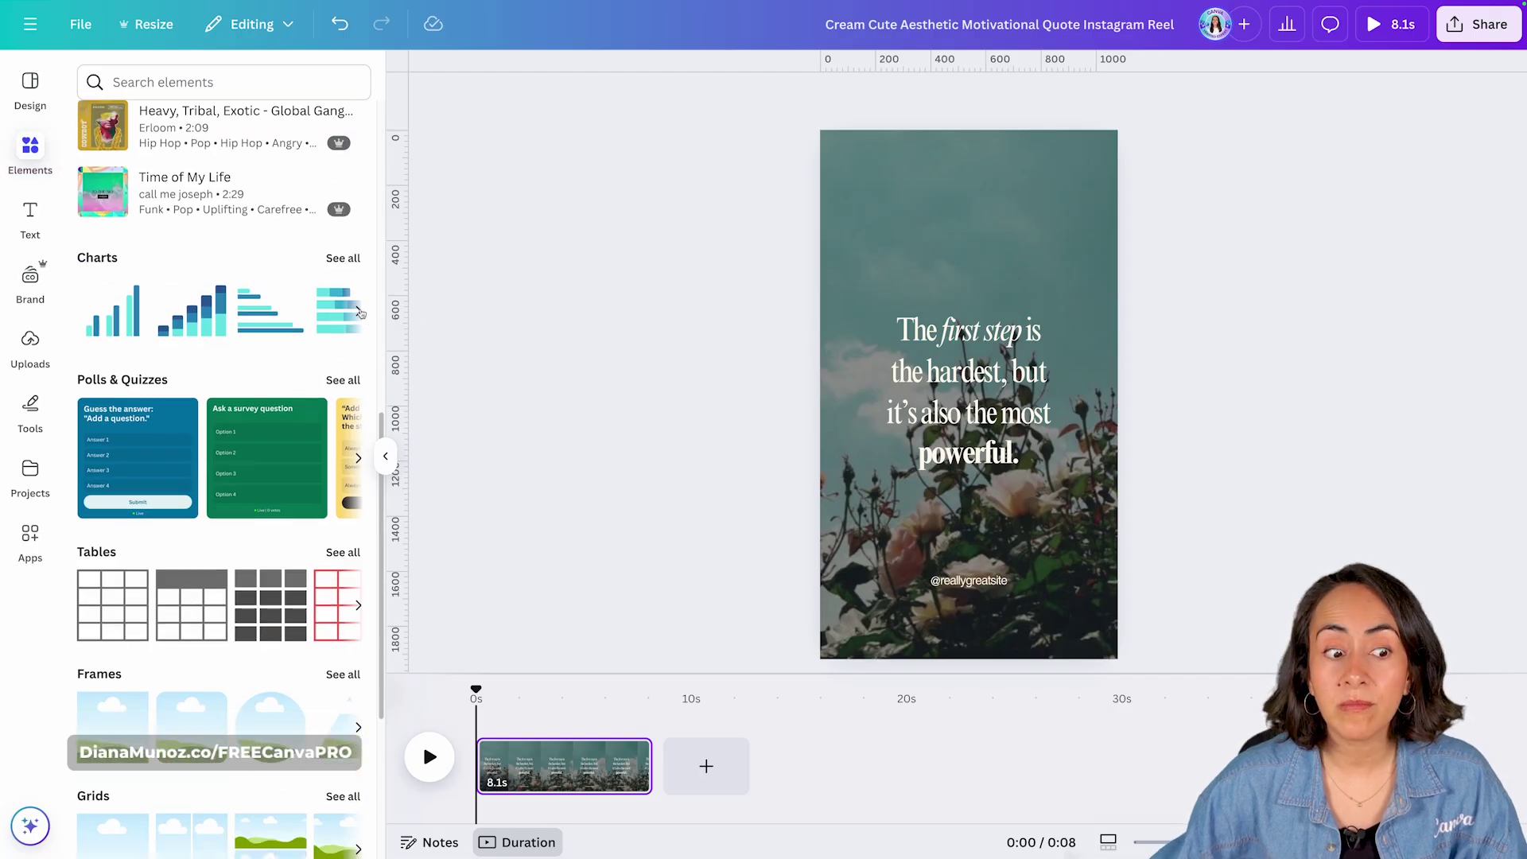
scroll(360, 313, down, 3)
scroll(362, 313, down, 1)
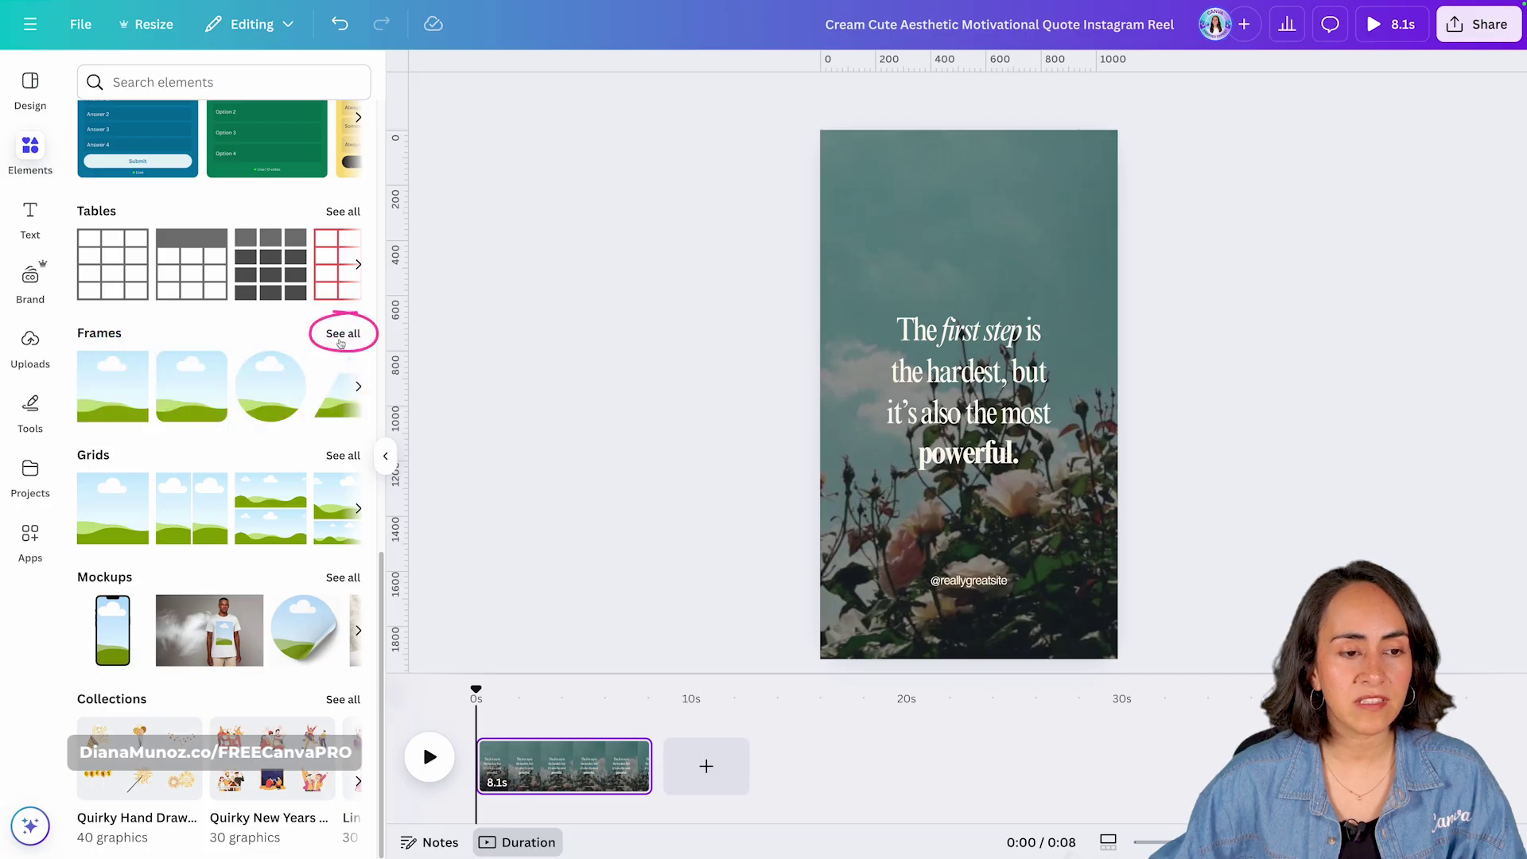
click(343, 333)
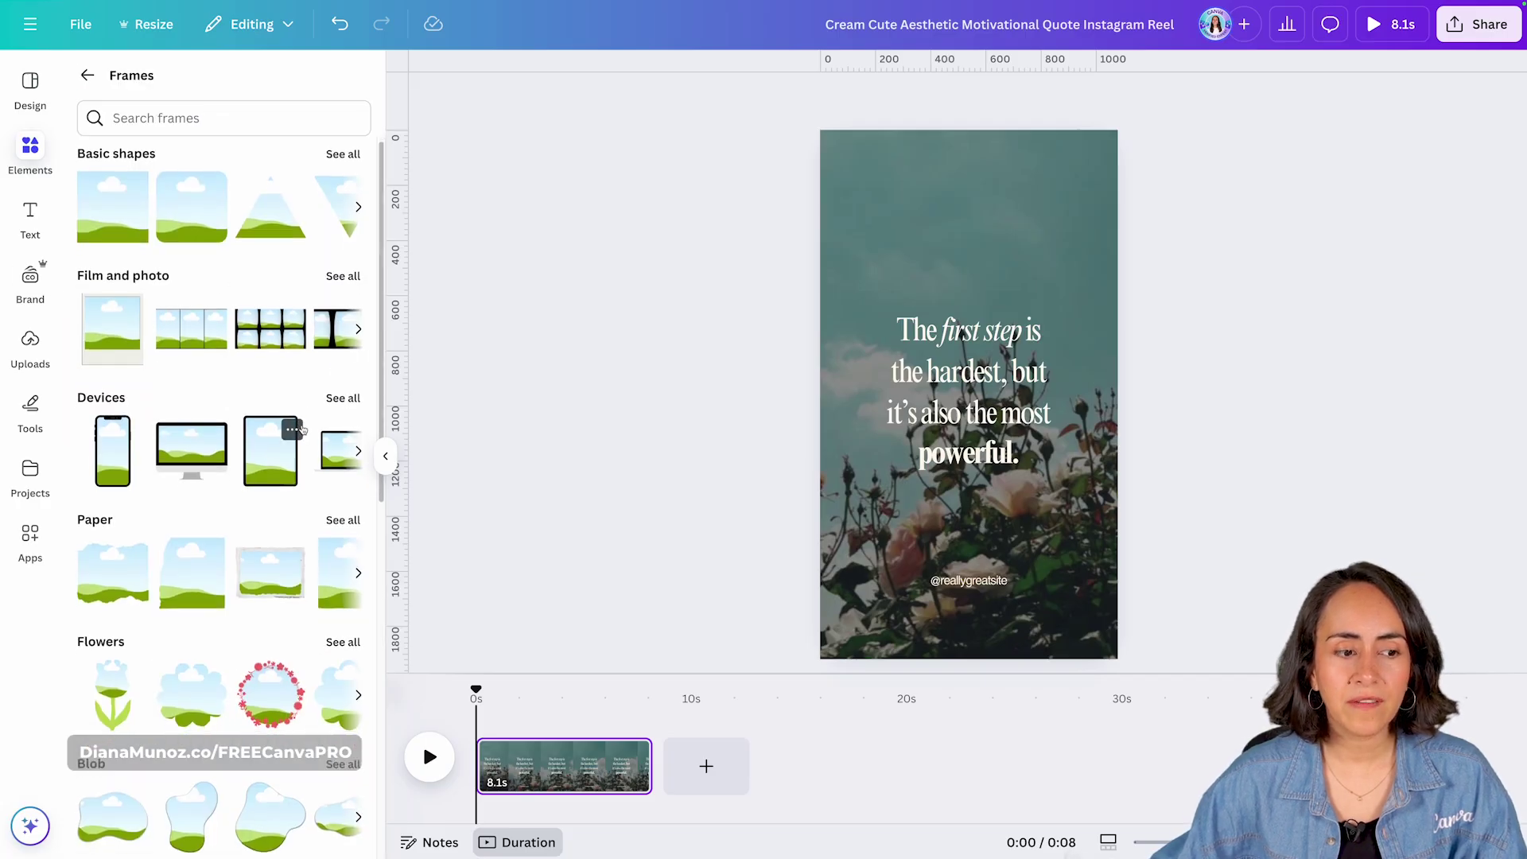
scroll(298, 428, down, 9)
scroll(308, 430, up, 9)
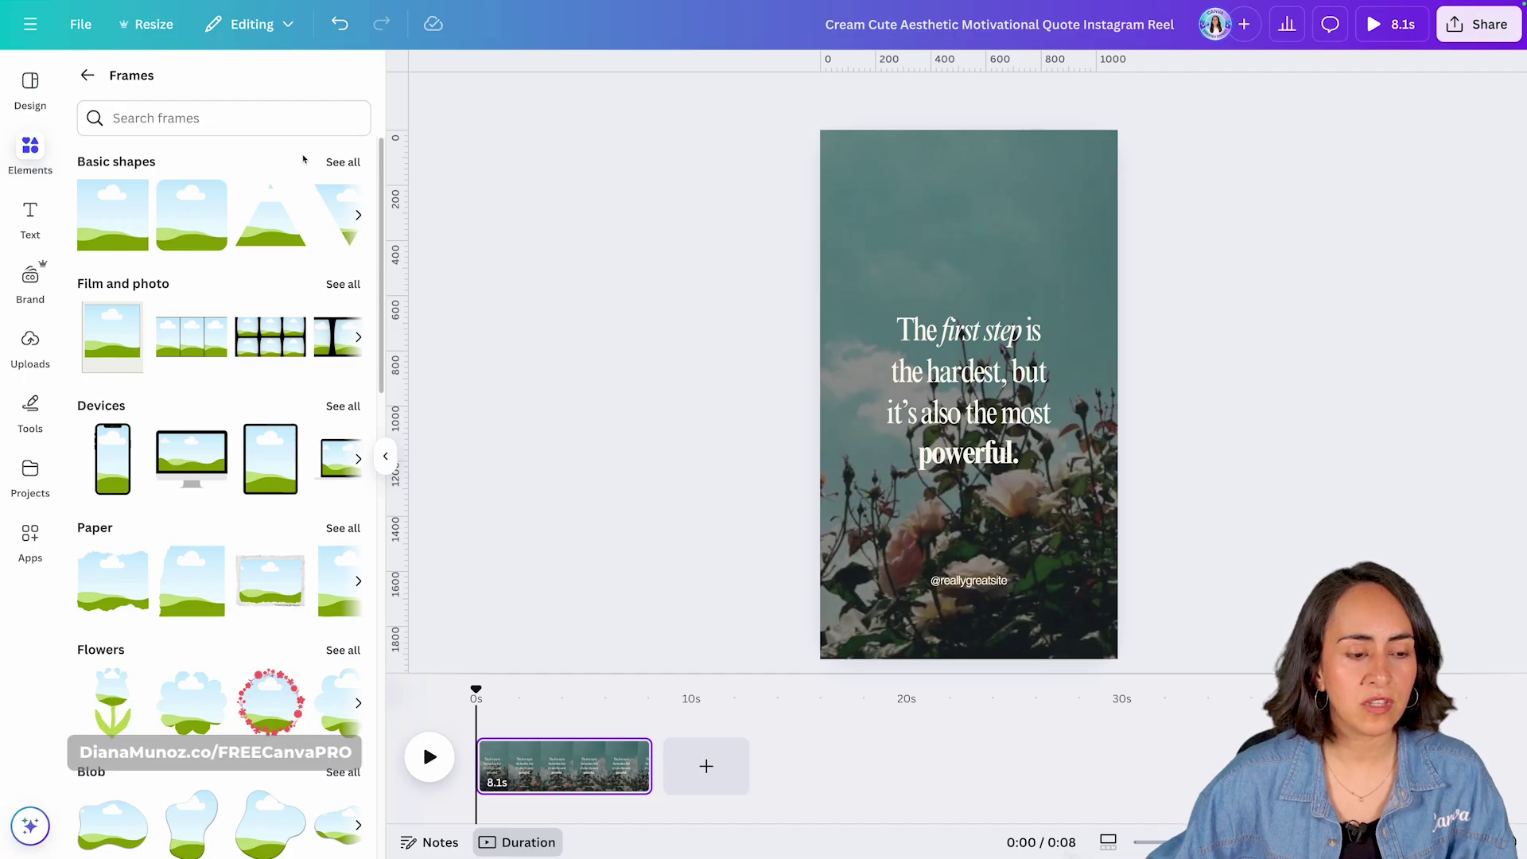
Add the single landscape frame with a black film border from the Film and photo frames to the page.
scroll(302, 159, down, 1)
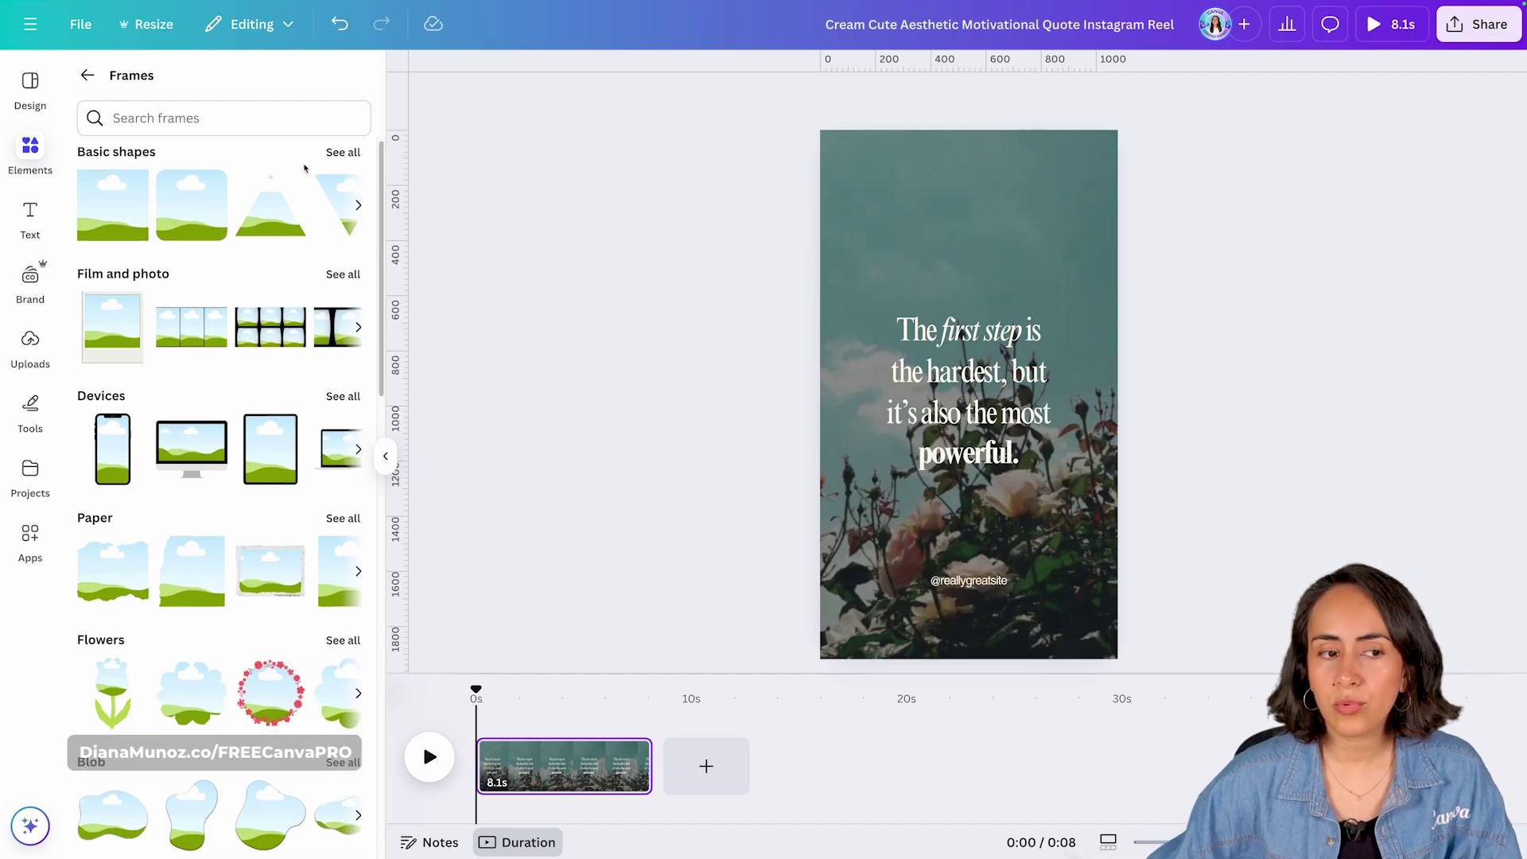
click(343, 274)
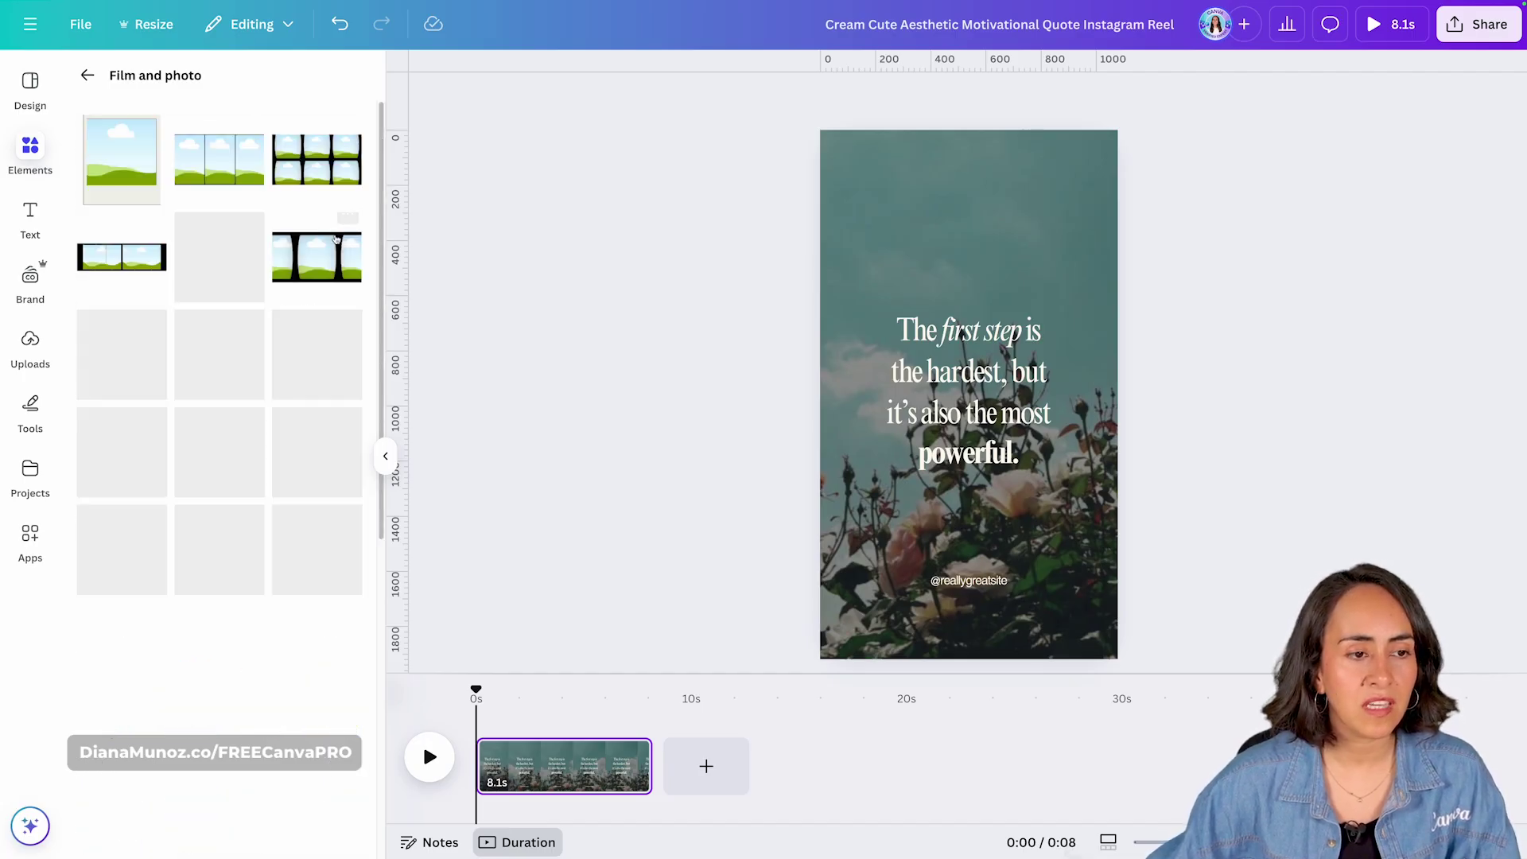
click(316, 452)
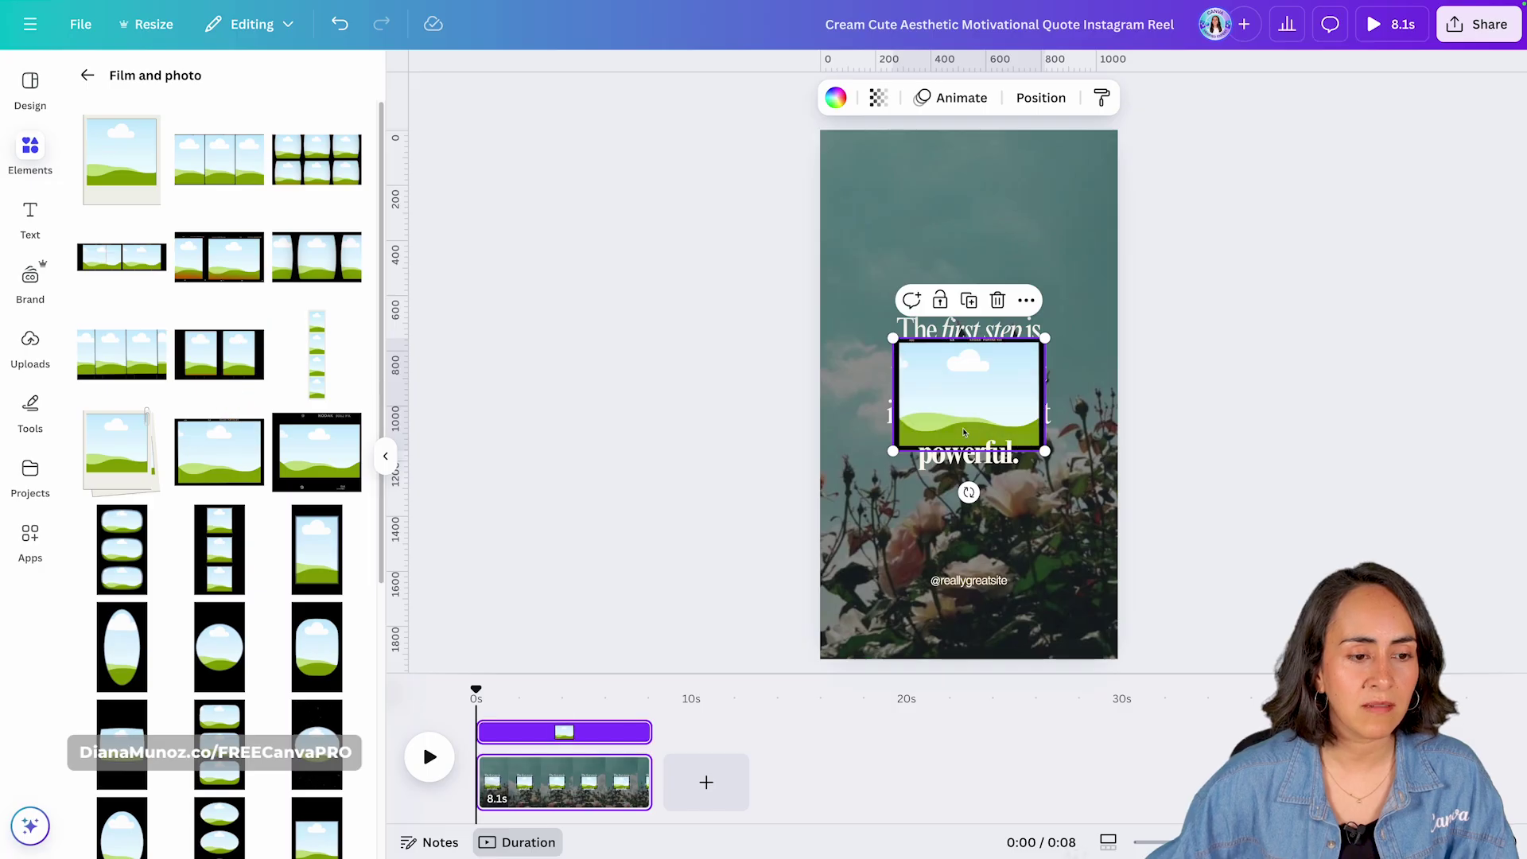
Move the film frame above the quote and fill it with a colorful photo, replaced by the 24.0s pink-sky mountain video.
drag(968, 395, 965, 228)
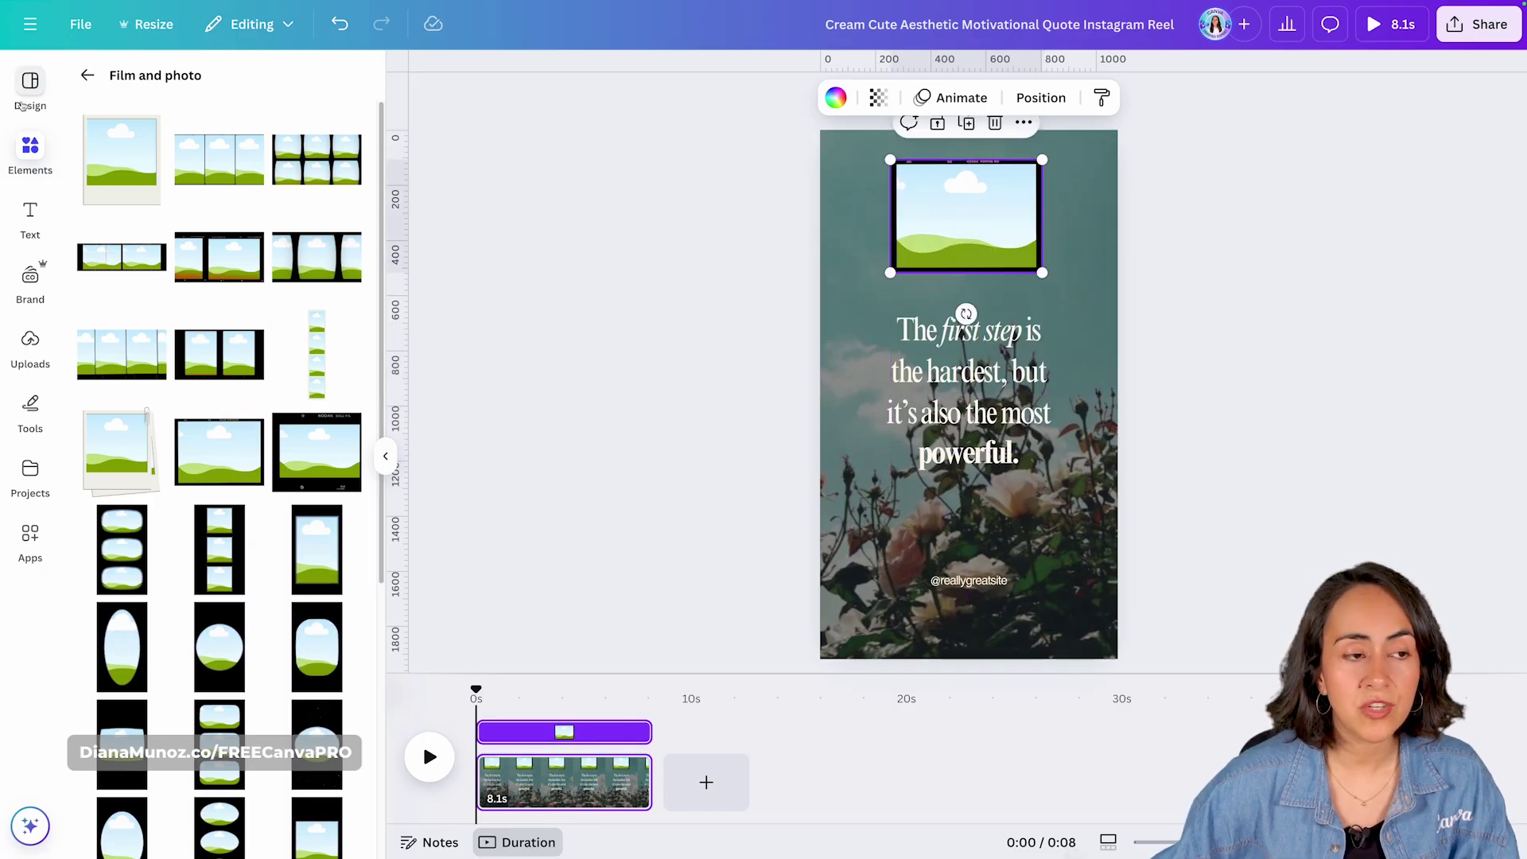
click(87, 75)
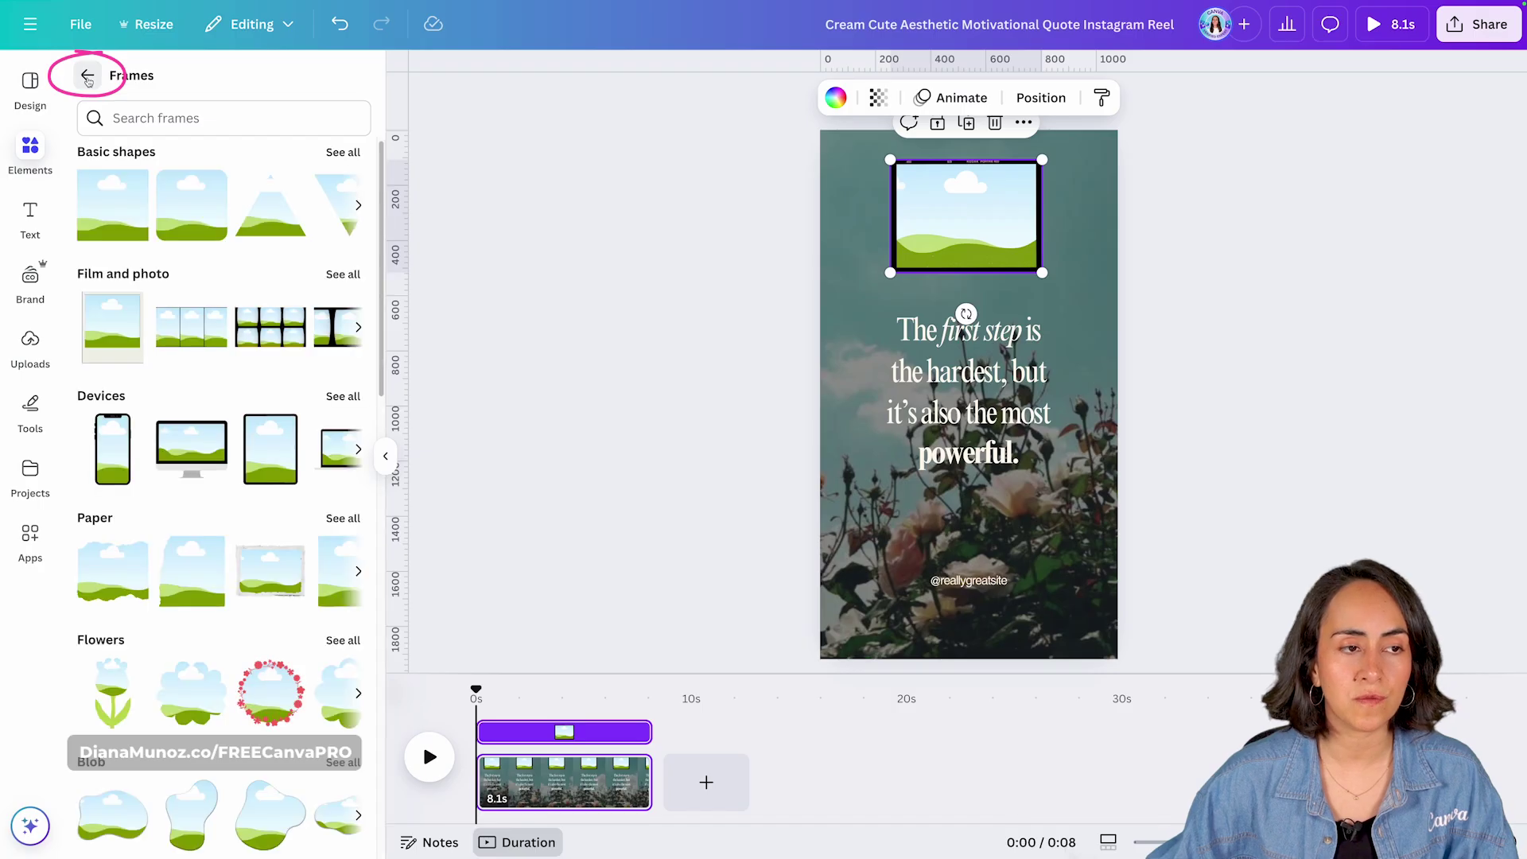
click(87, 75)
scroll(284, 511, up, 10)
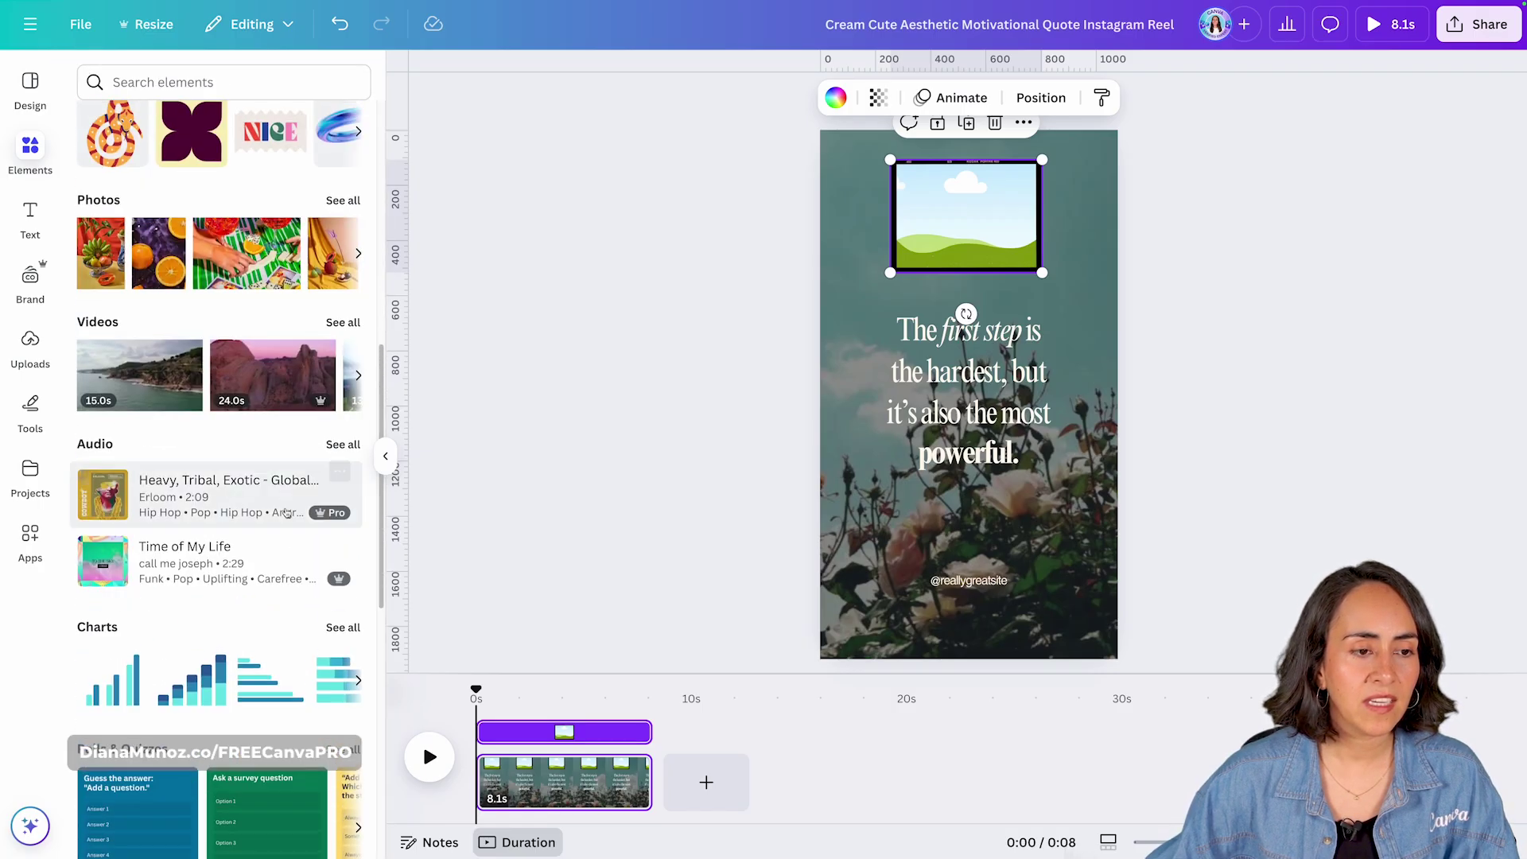
scroll(285, 510, up, 1)
drag(247, 378, 916, 241)
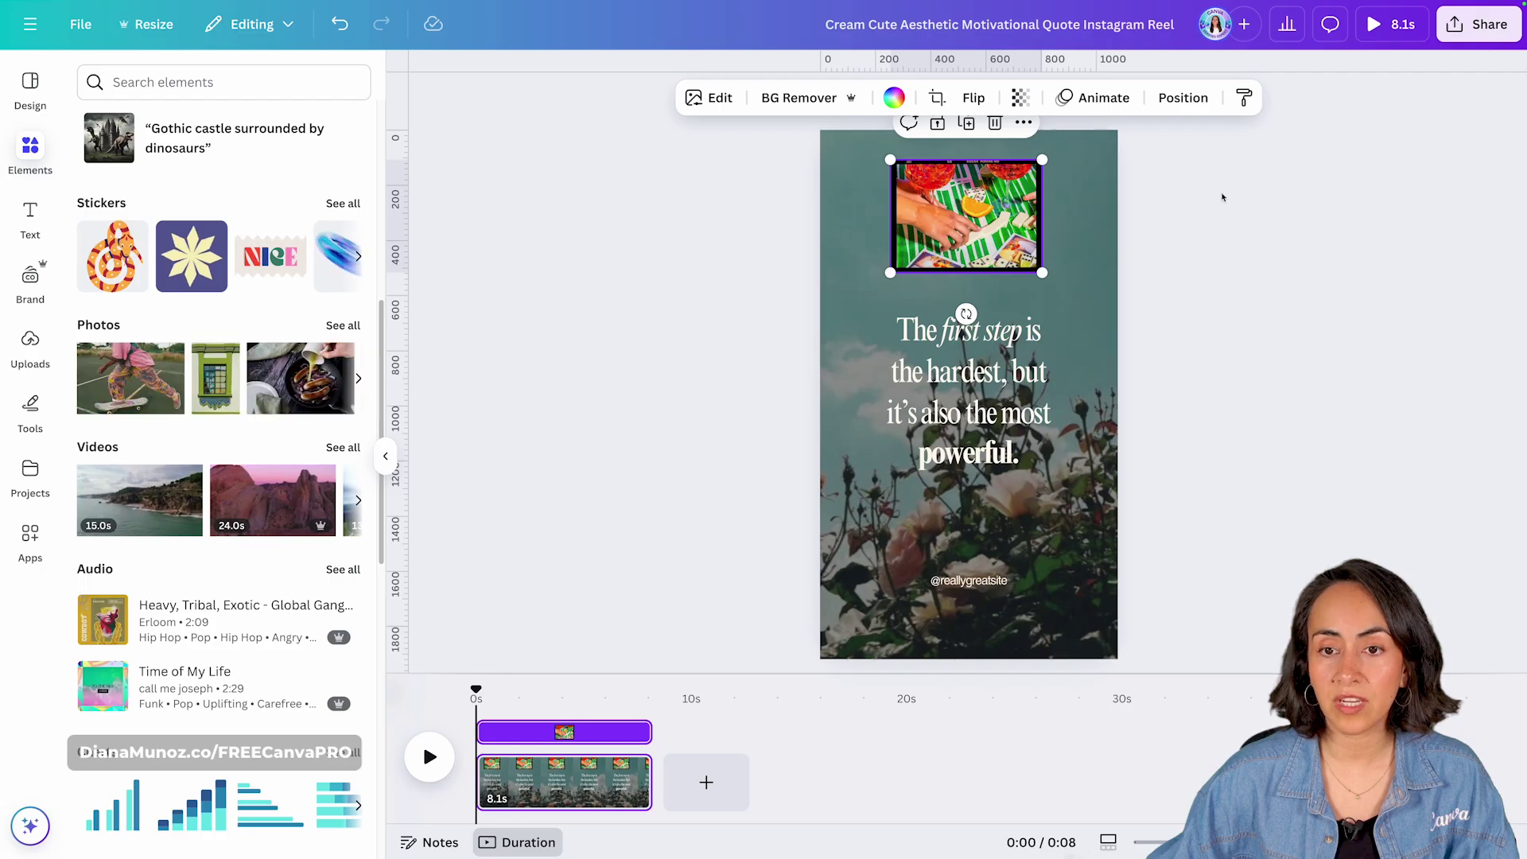
drag(273, 500, 965, 219)
click(1312, 285)
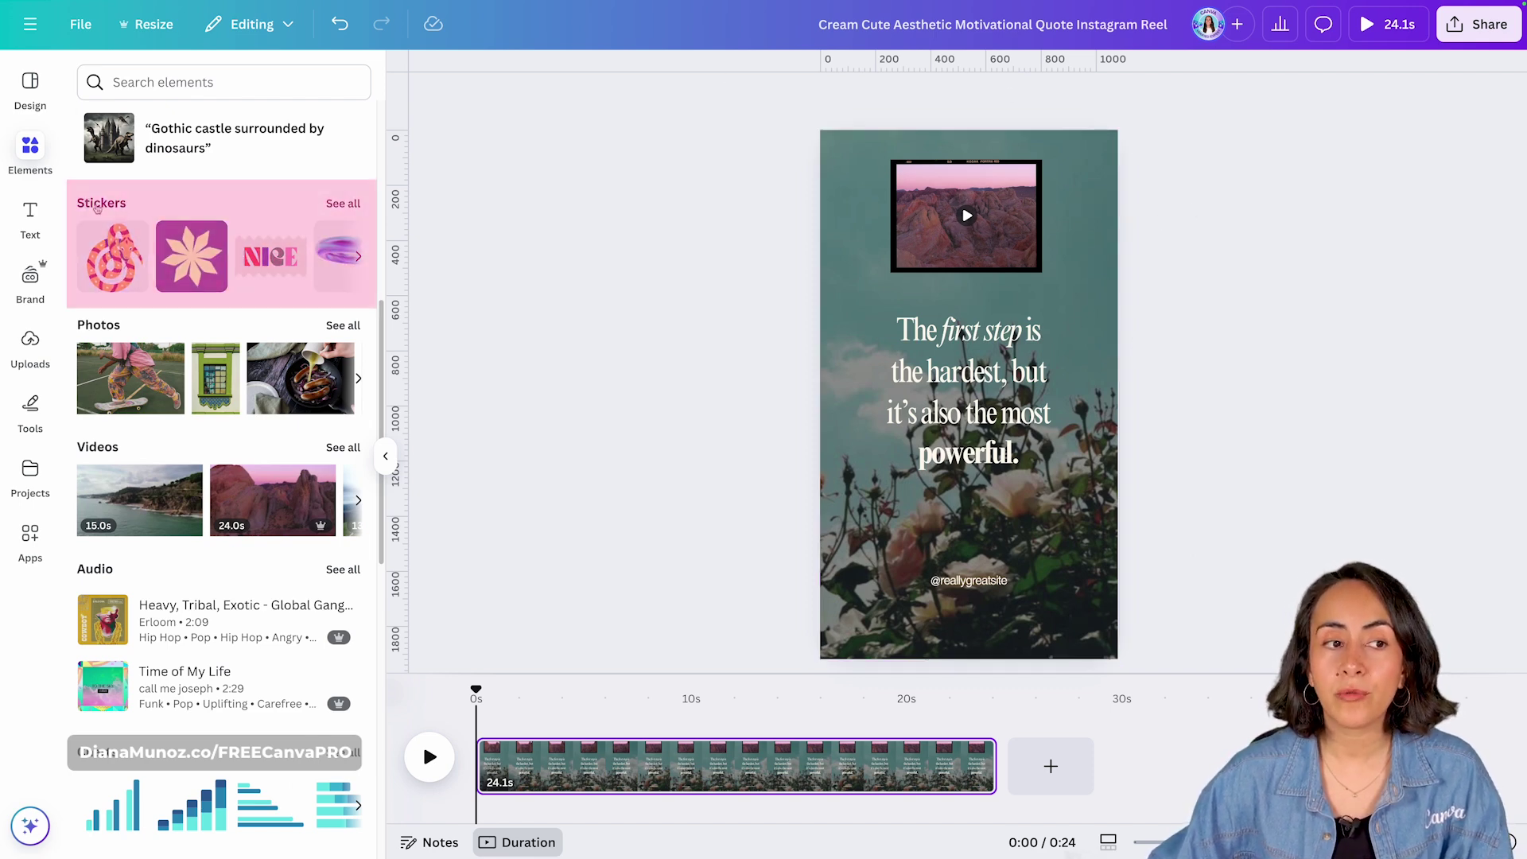
Review the full Stickers collection and the page and element animation options for the framed mountain video.
click(340, 204)
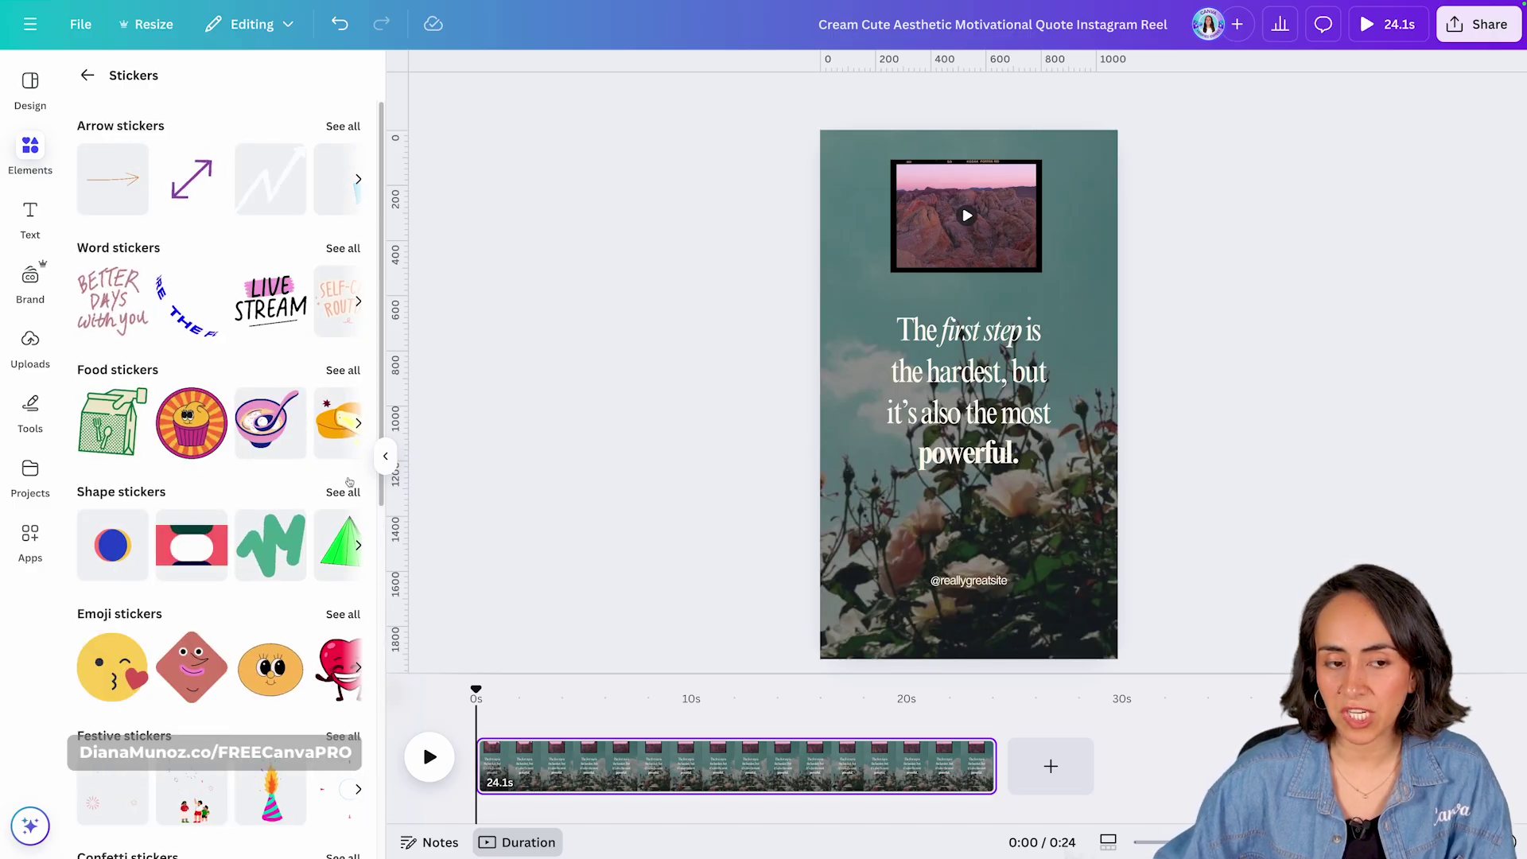
click(385, 456)
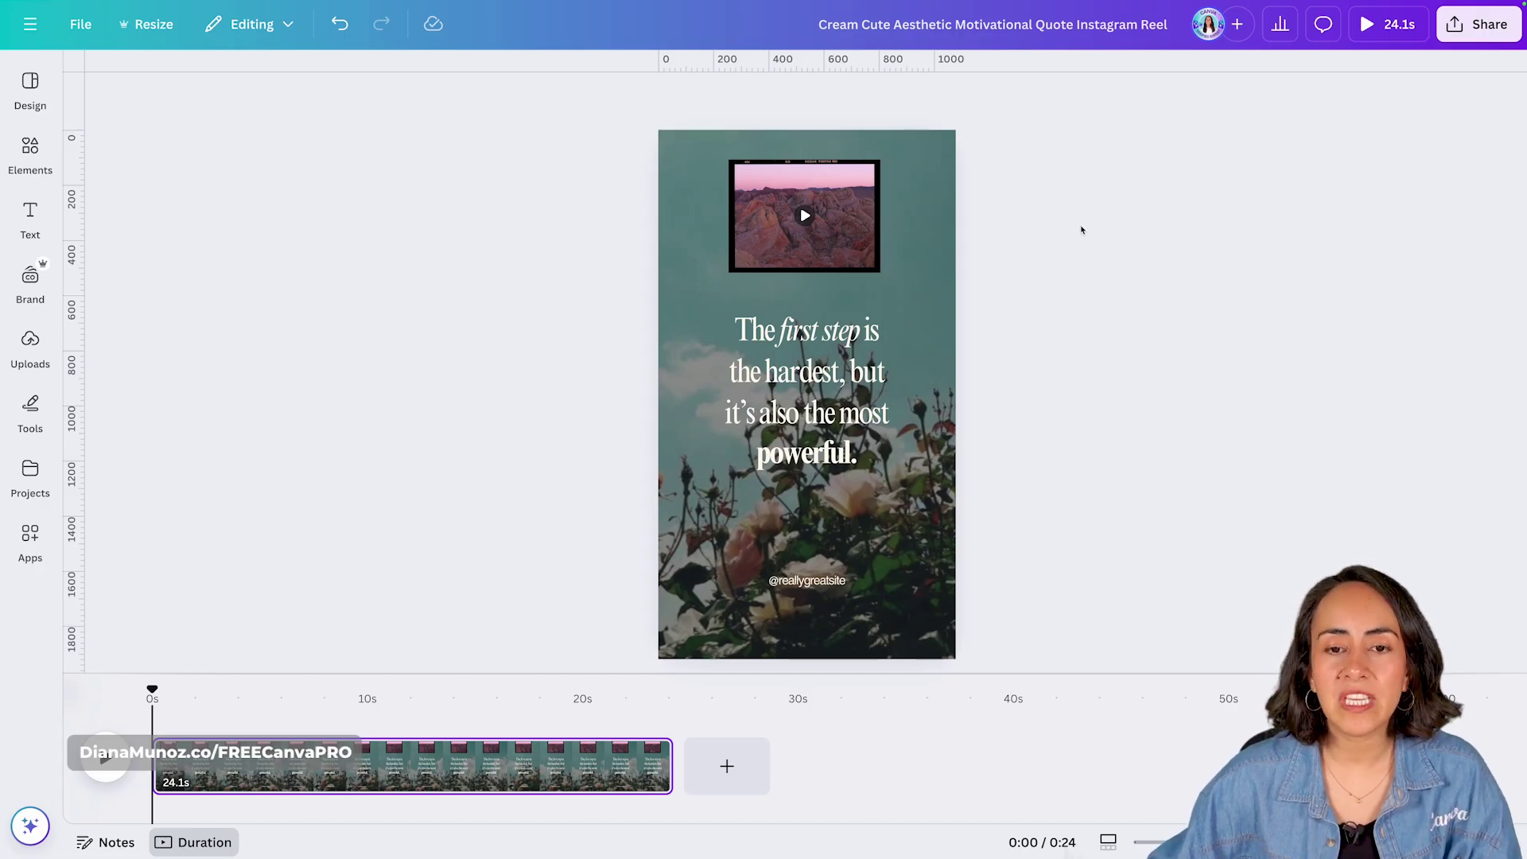
click(824, 183)
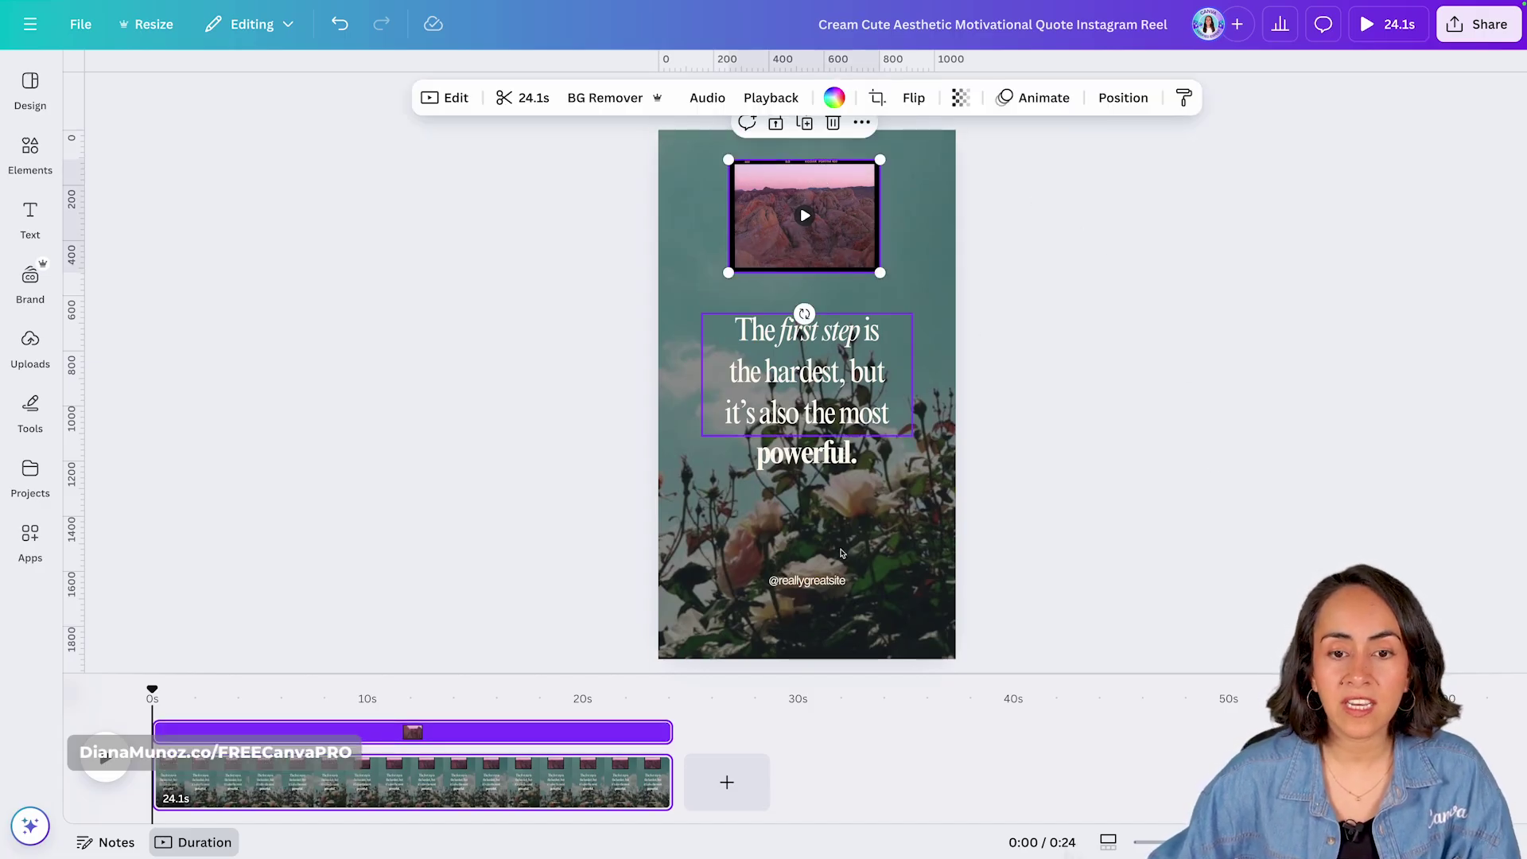
click(1038, 102)
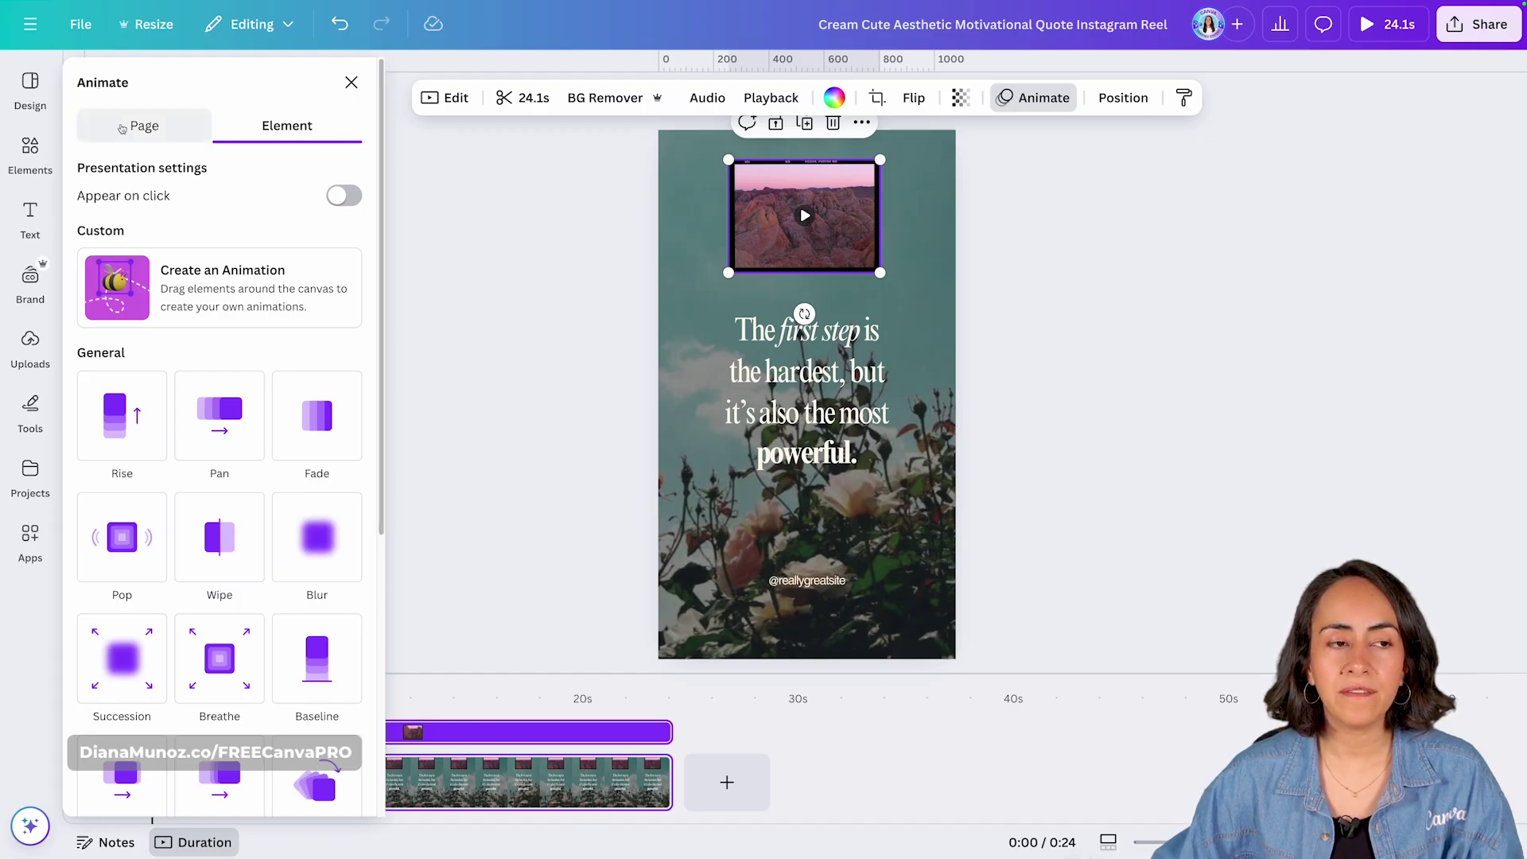
click(169, 133)
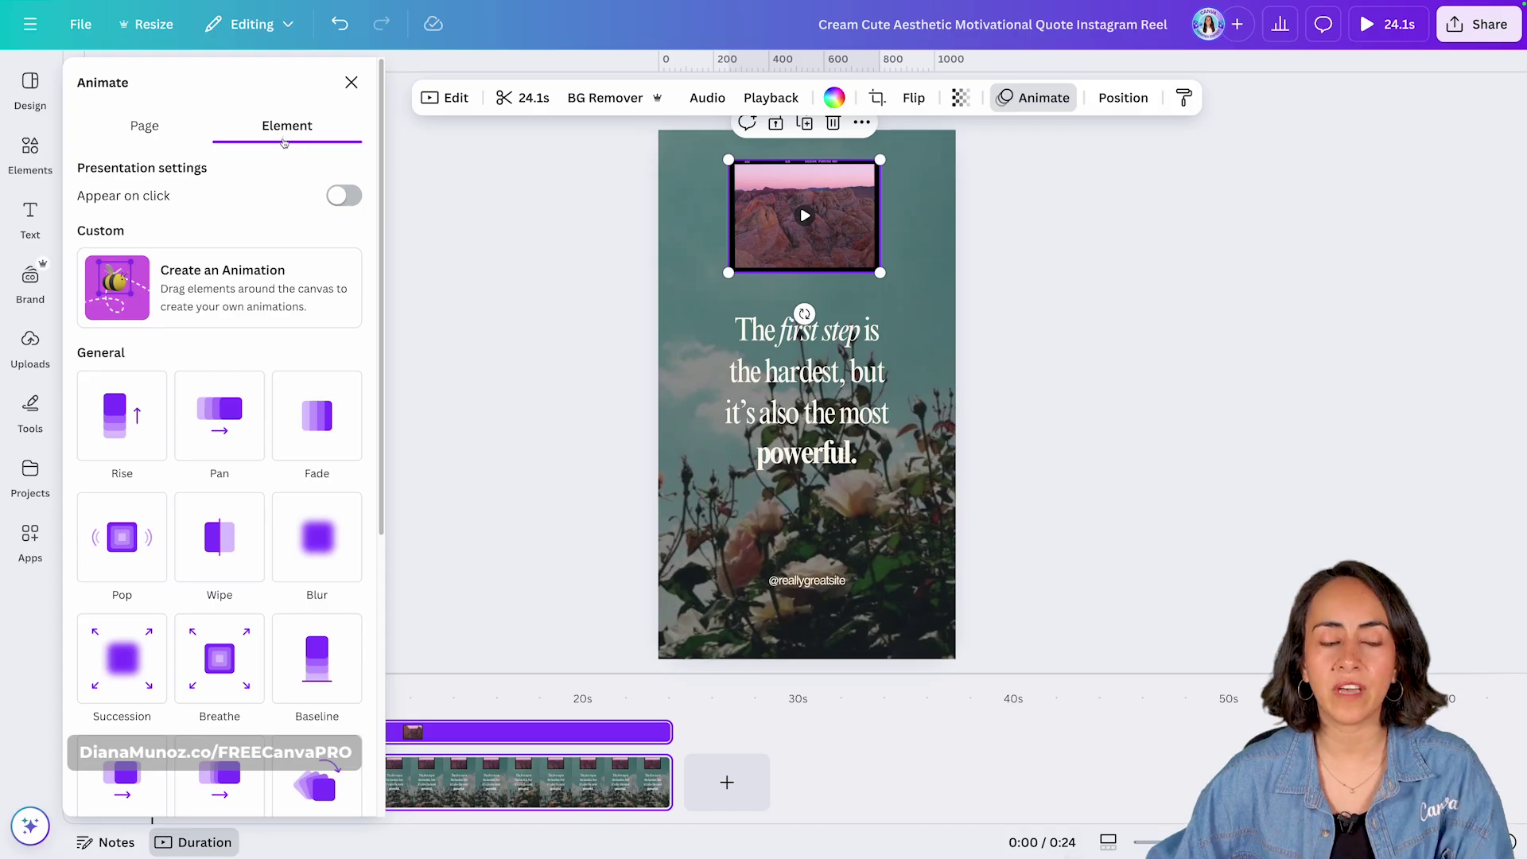
scroll(269, 206, down, 3)
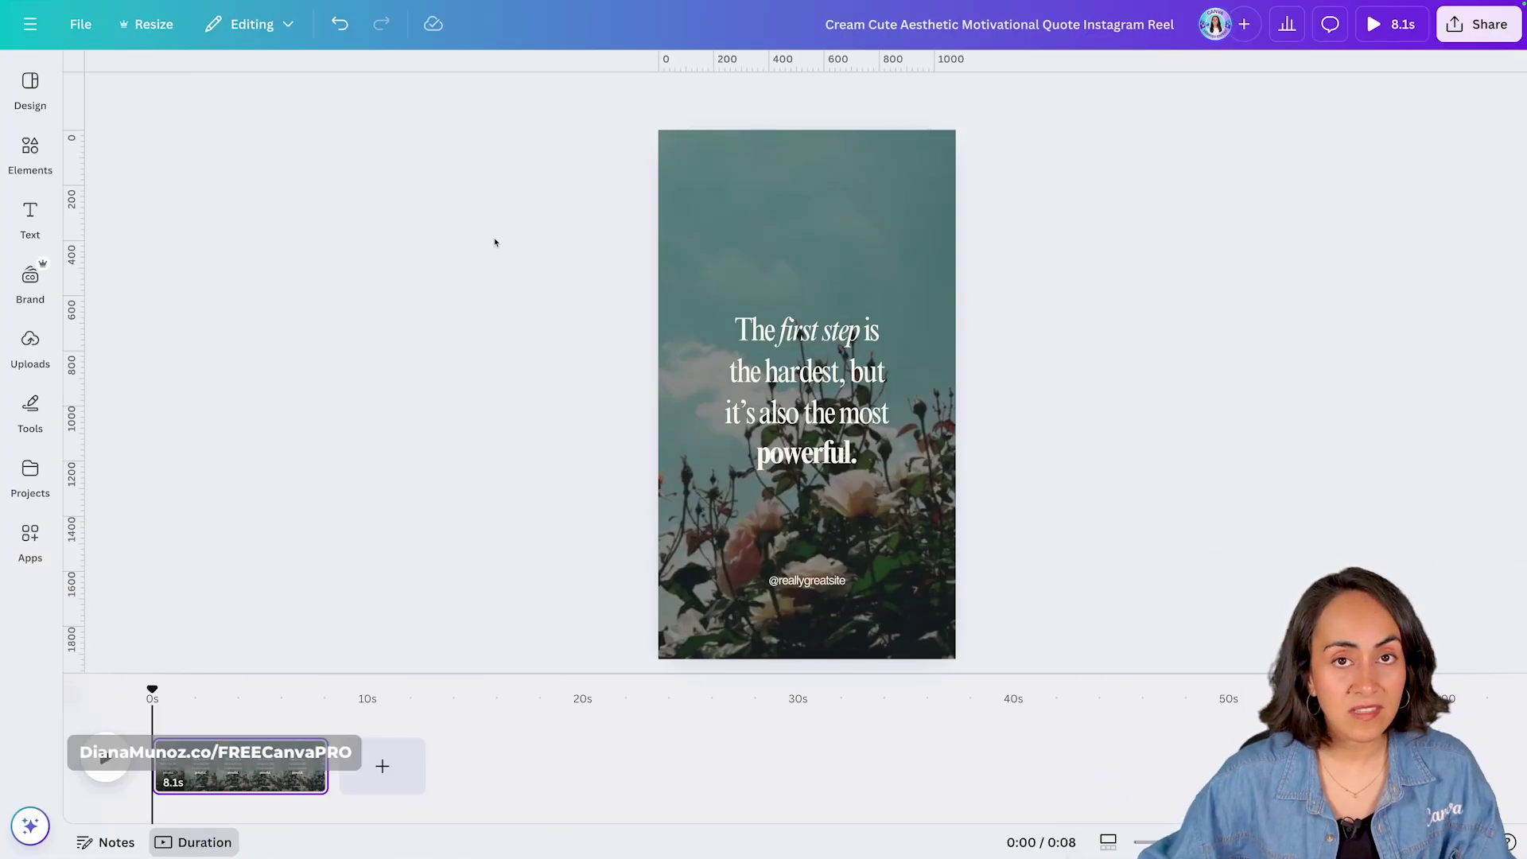
Try a text box reading "customize" above the quote, delete it, and try a second default text box there.
click(23, 218)
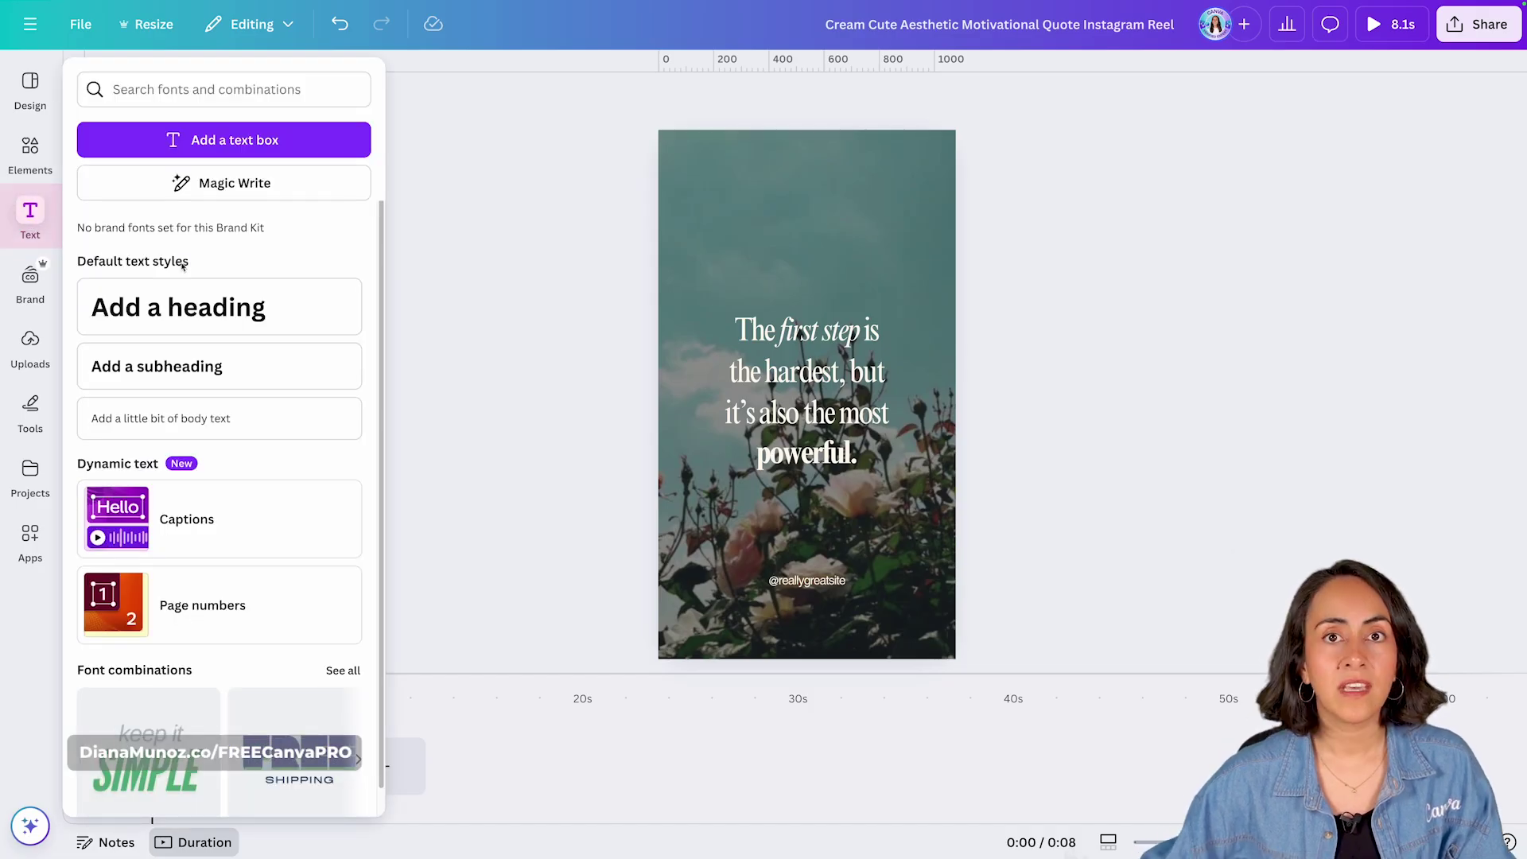
click(284, 140)
drag(823, 457, 827, 260)
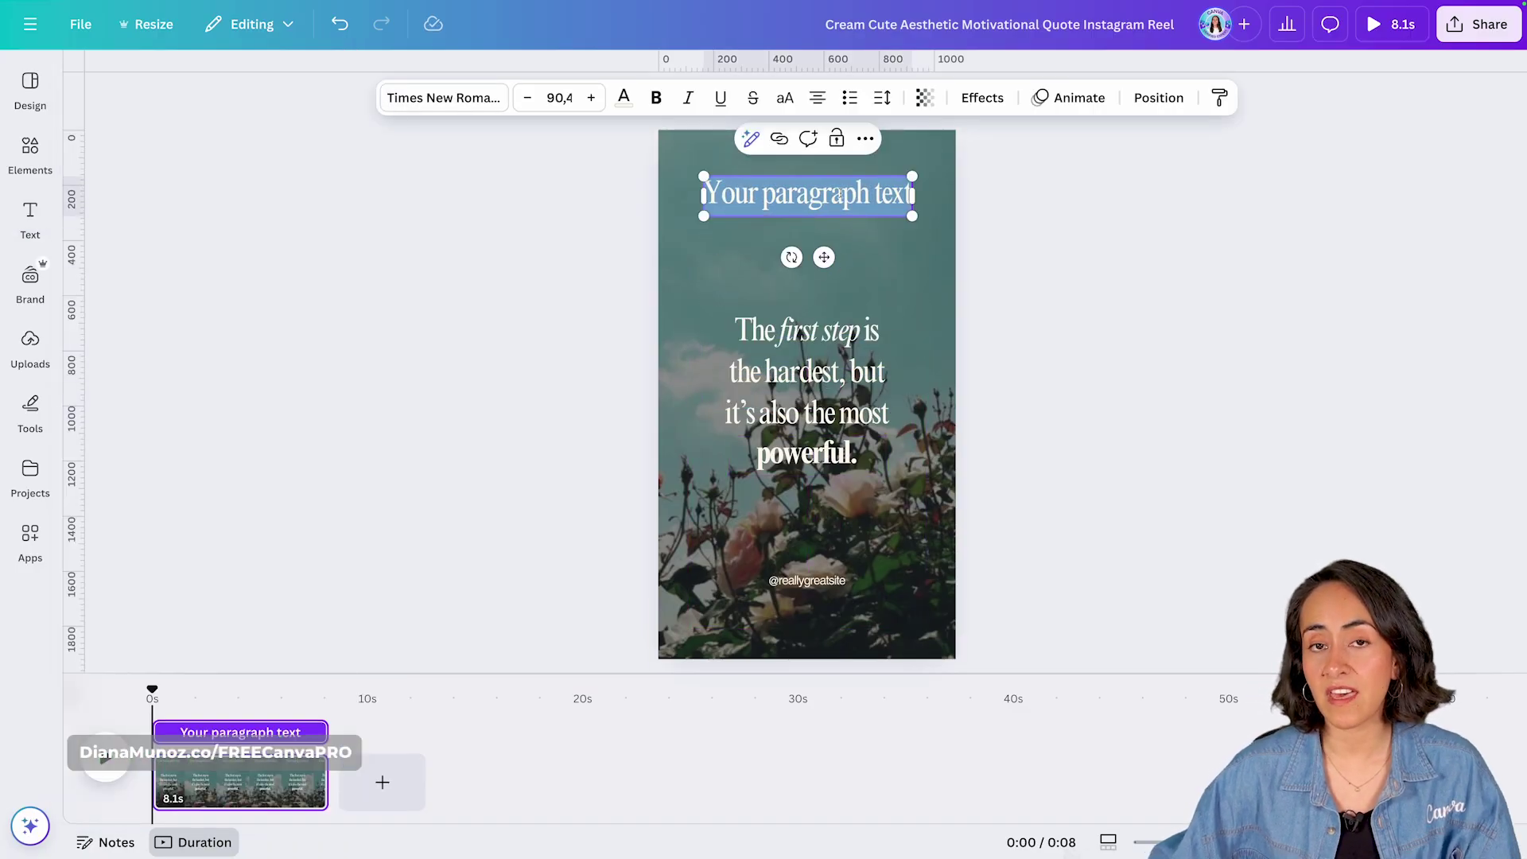
text(customize)
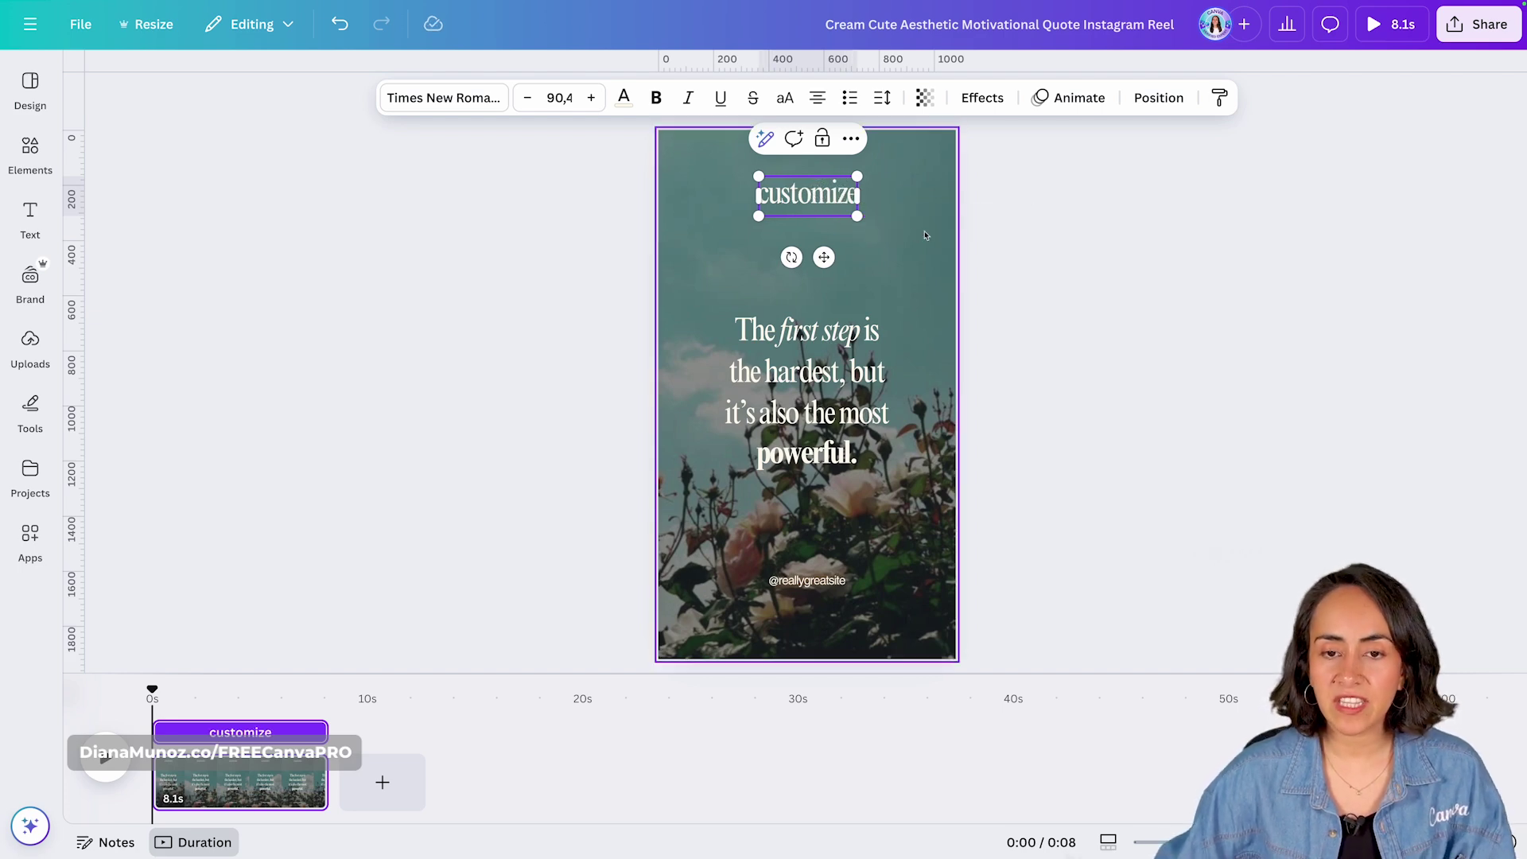
key(Escape)
key(Delete)
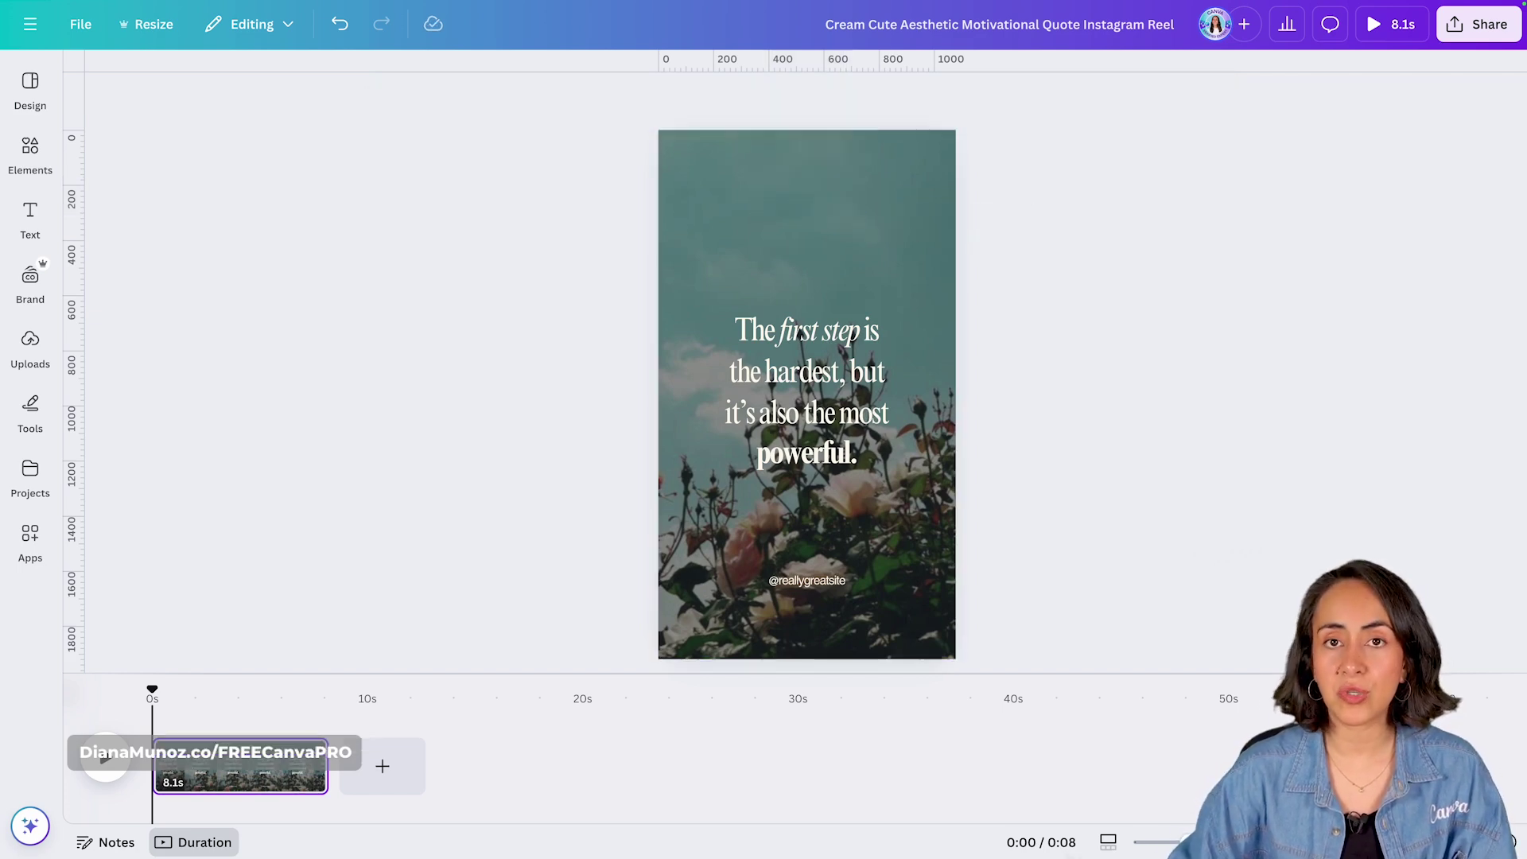
key(t)
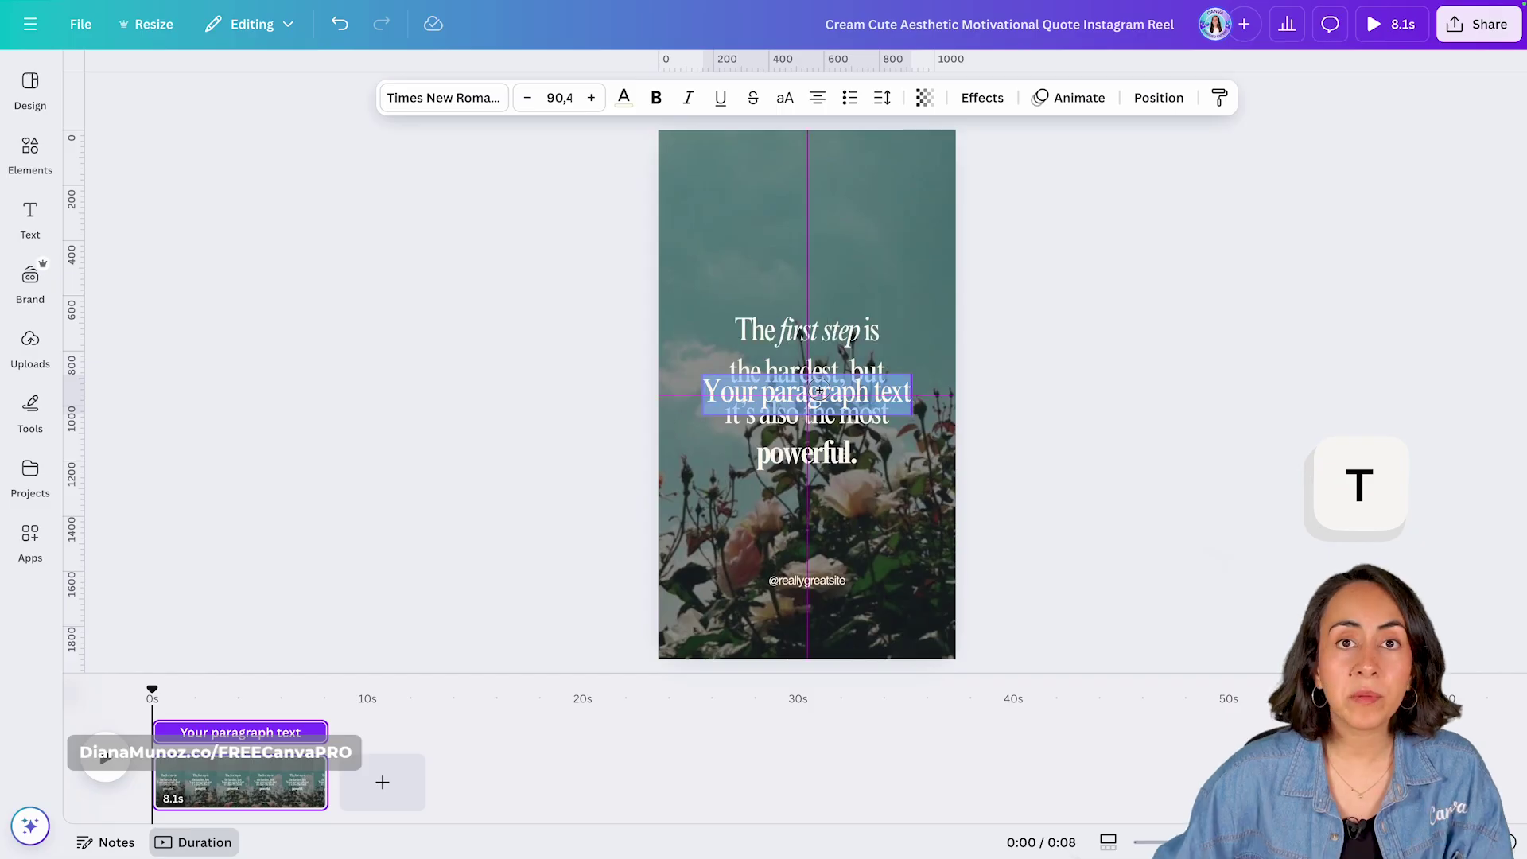
drag(836, 451, 825, 254)
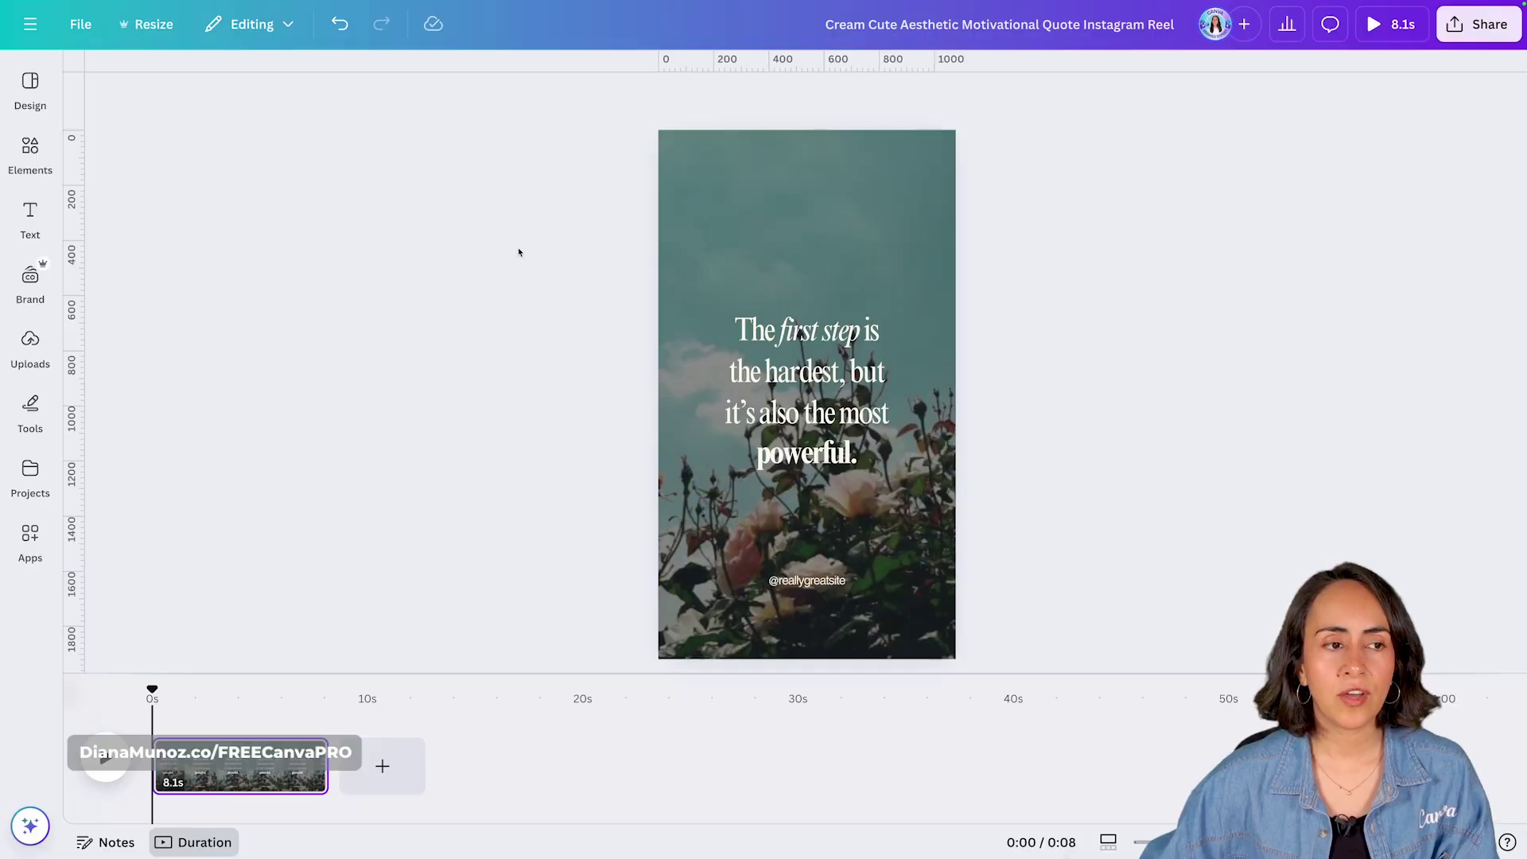
Browse the full Audio collection in the Elements library, from the Happy, Pop and Epic categories to Vocal, Ambient and Sad.
click(33, 145)
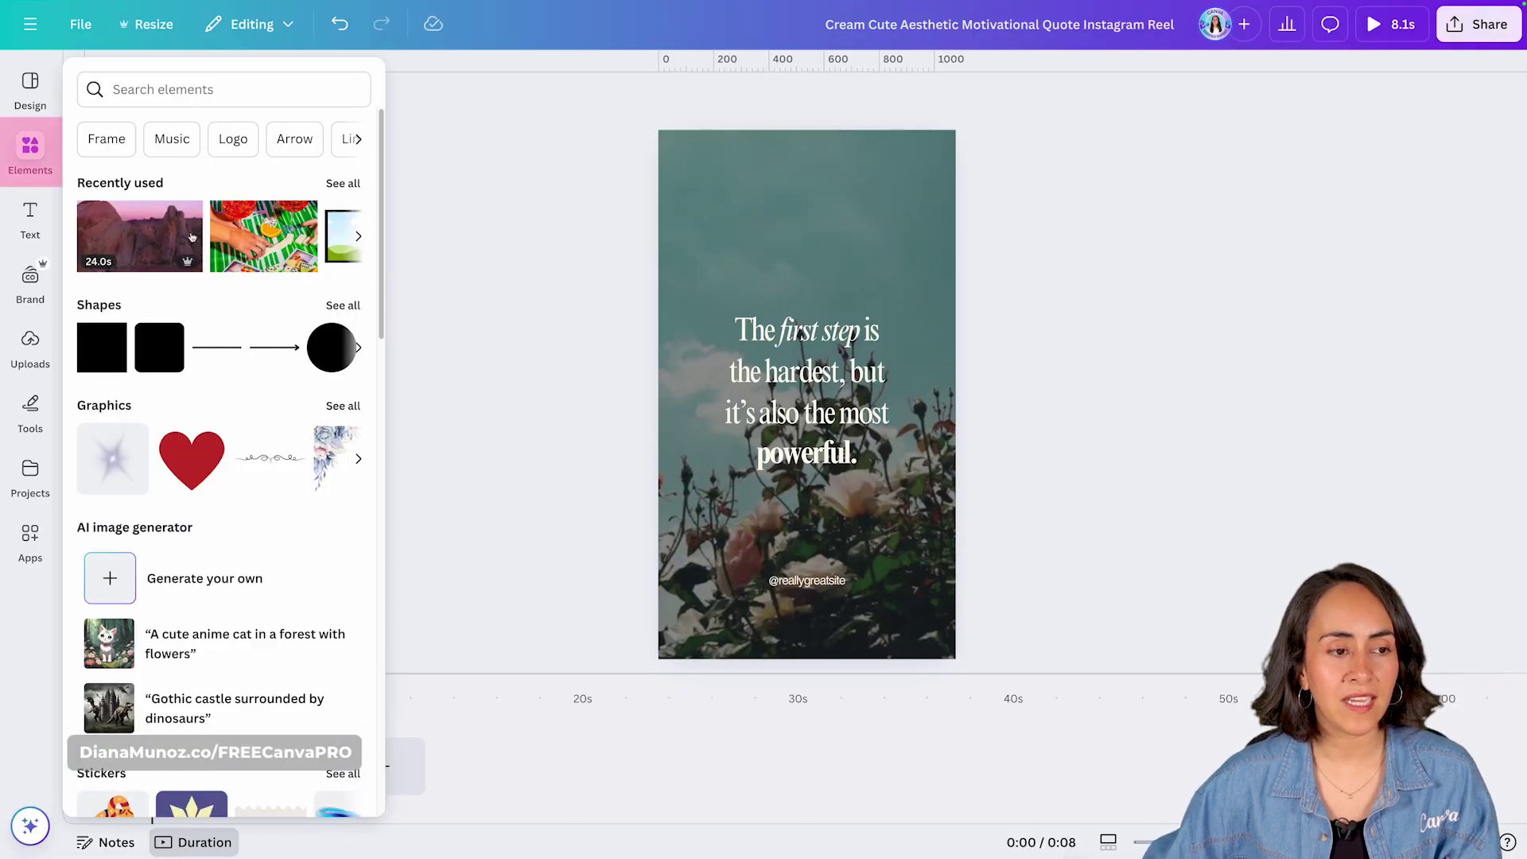
scroll(265, 313, down, 7)
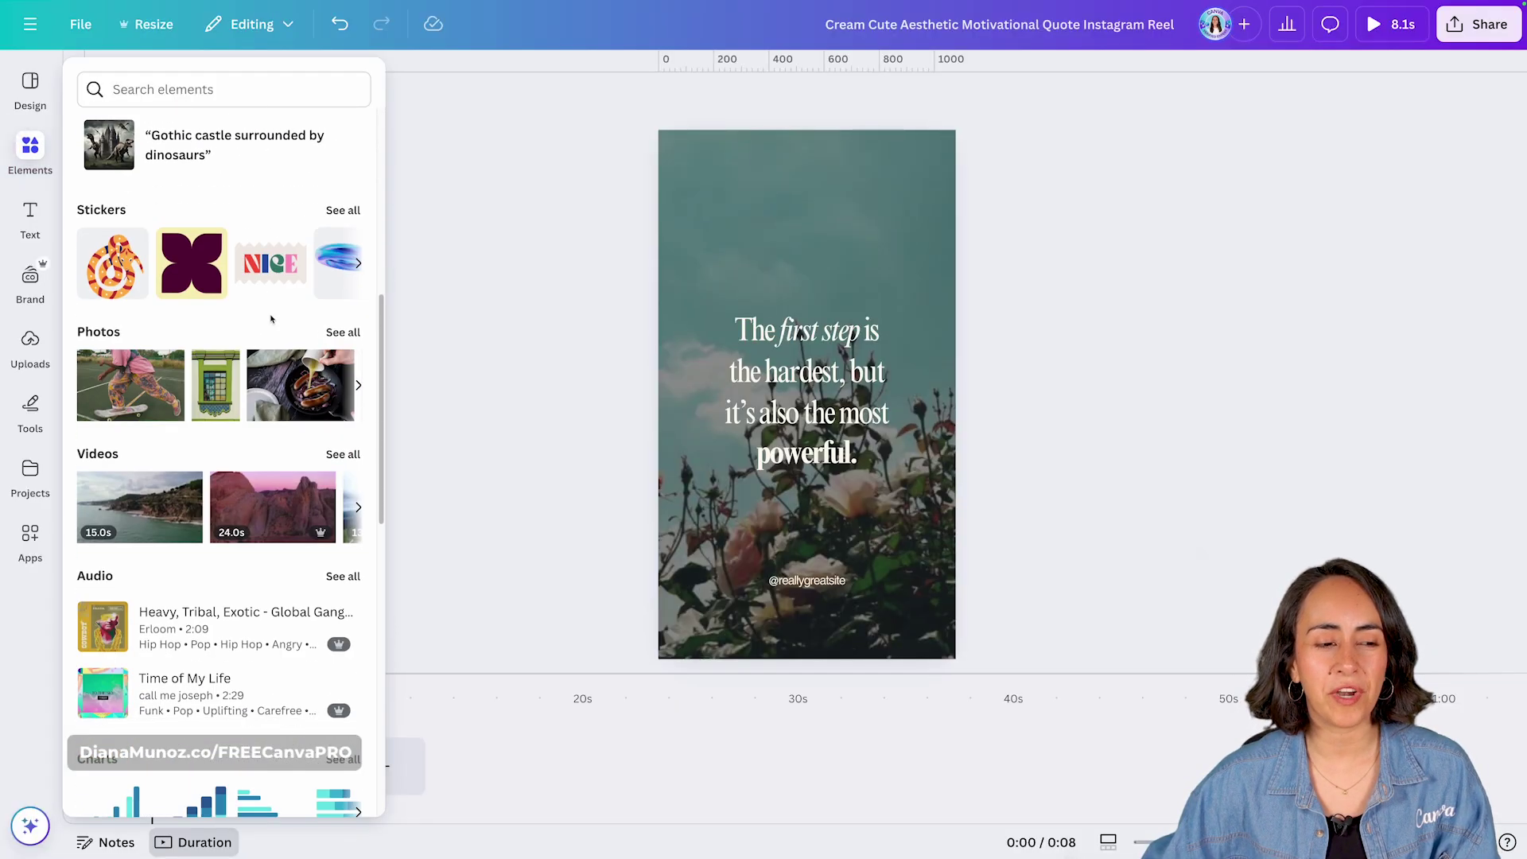
scroll(269, 328, down, 3)
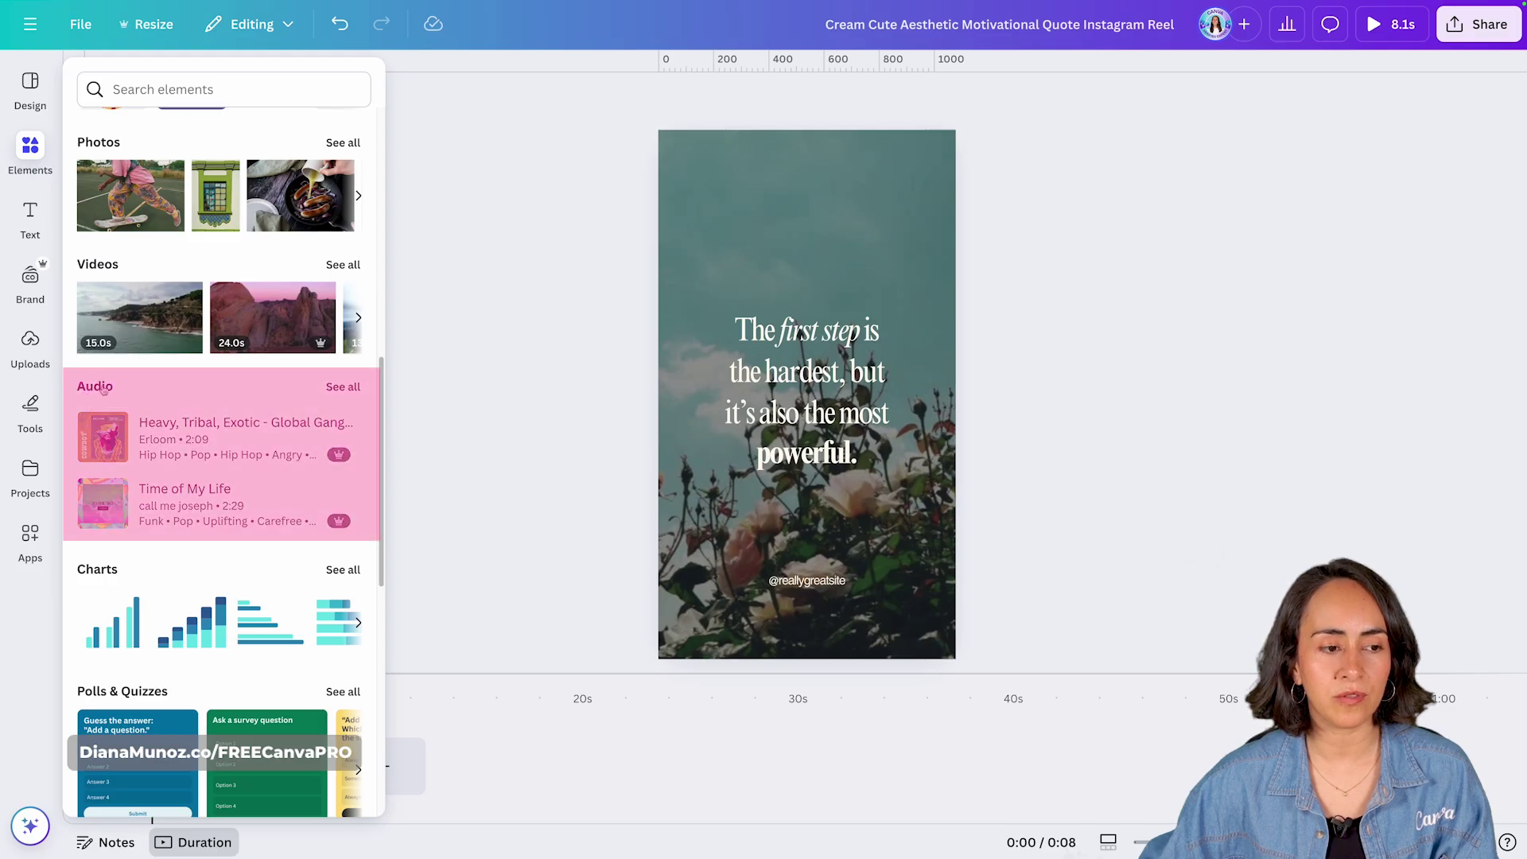
click(341, 385)
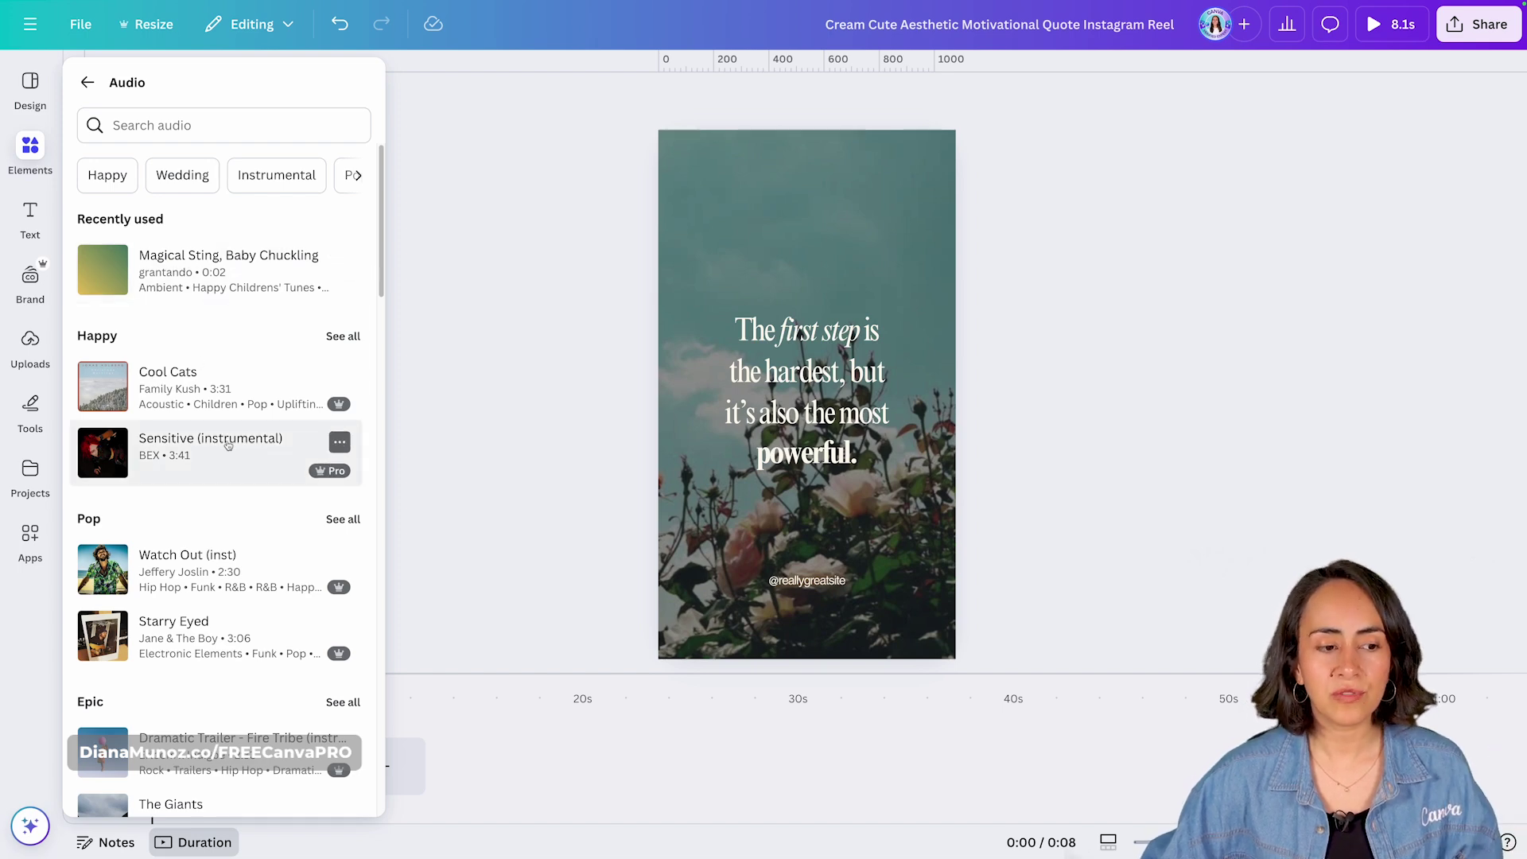
scroll(229, 447, down, 2)
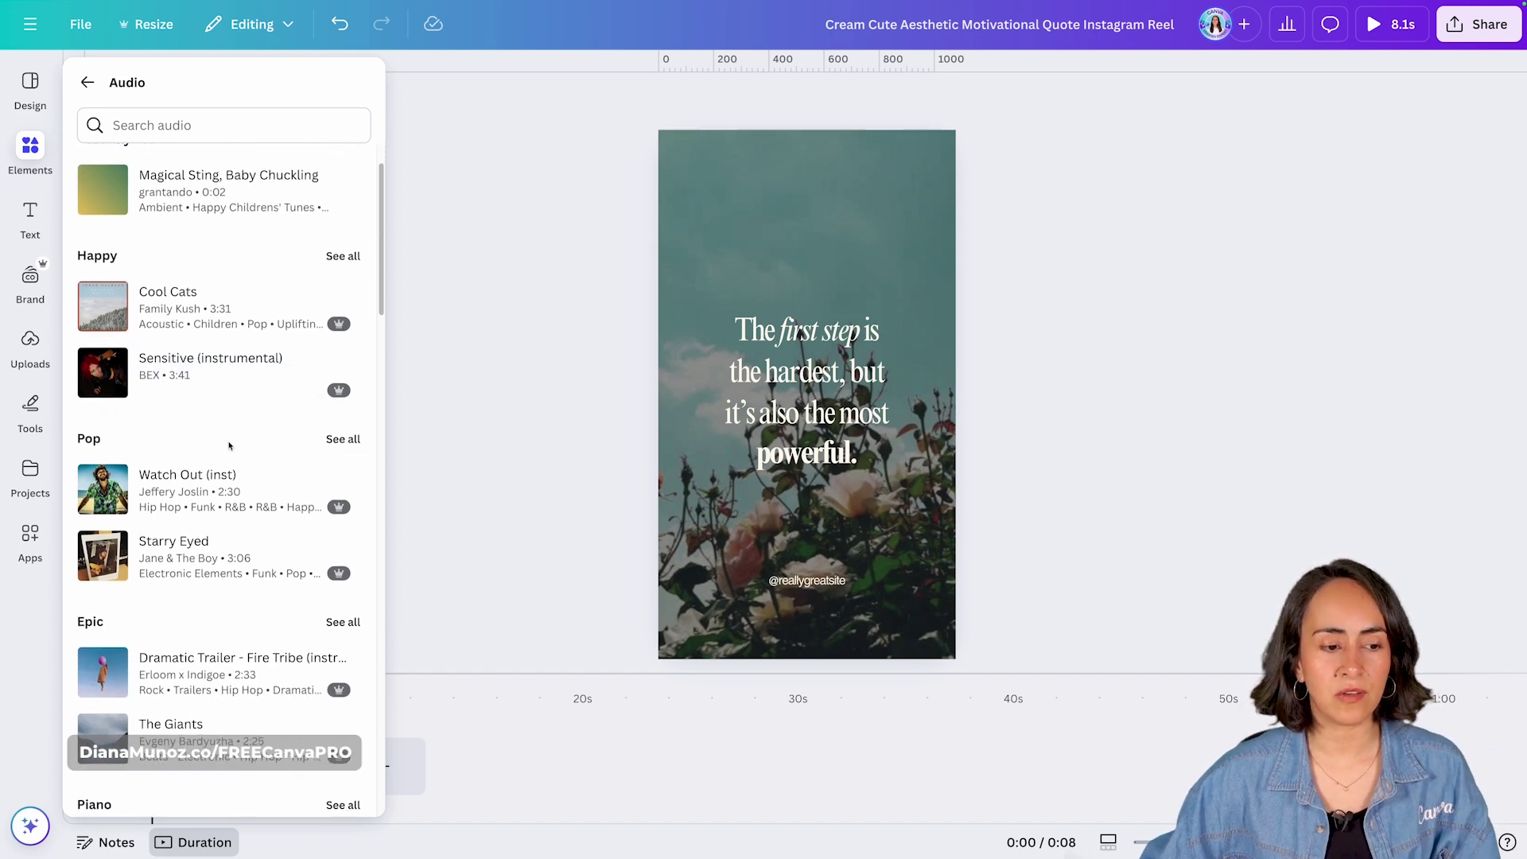
drag(382, 239, 395, 451)
click(189, 125)
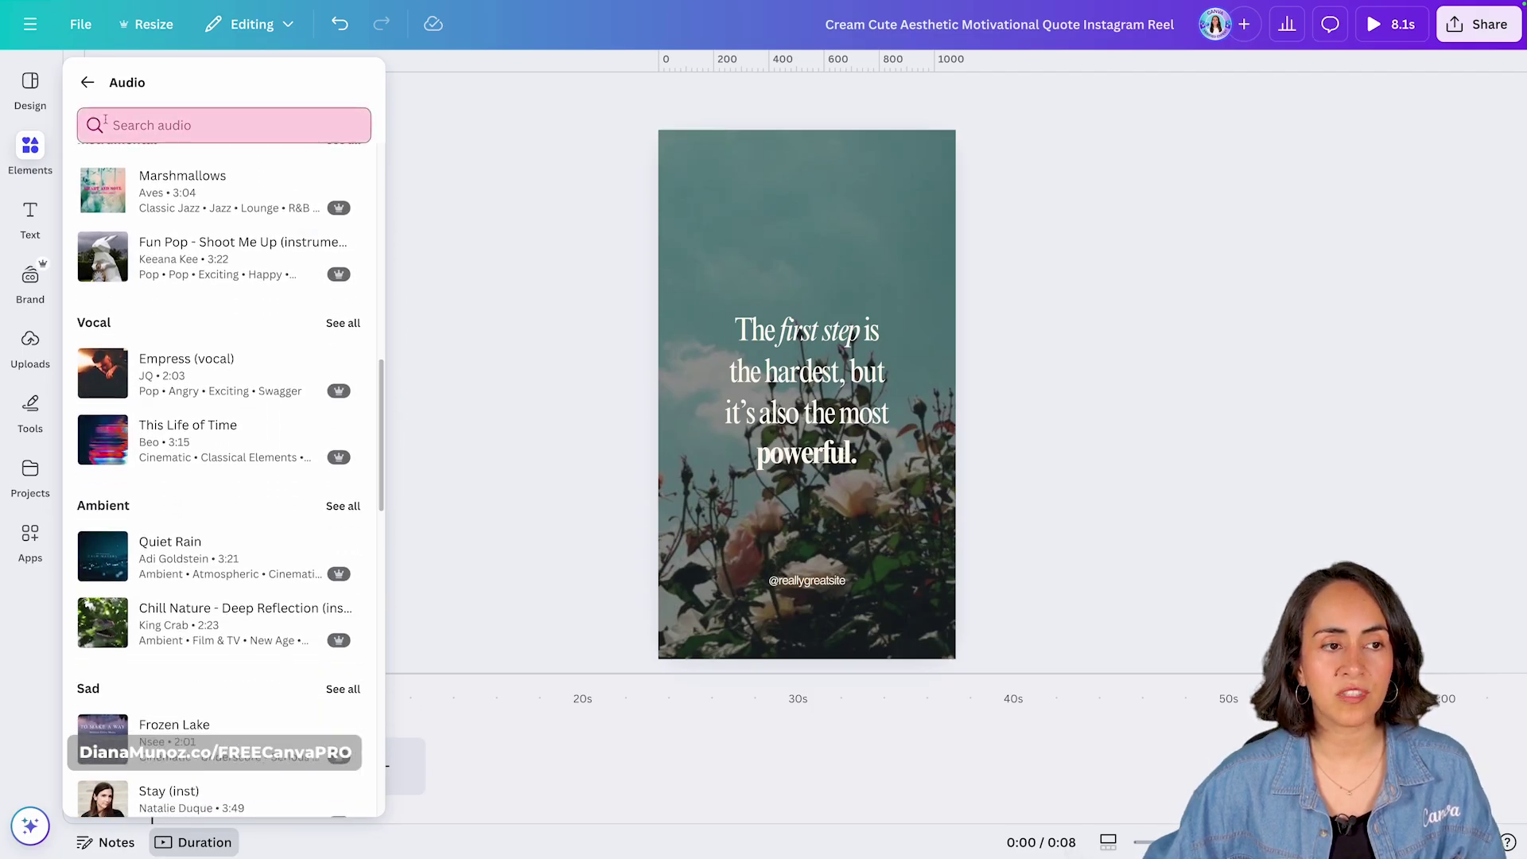
scroll(258, 193, up, 5)
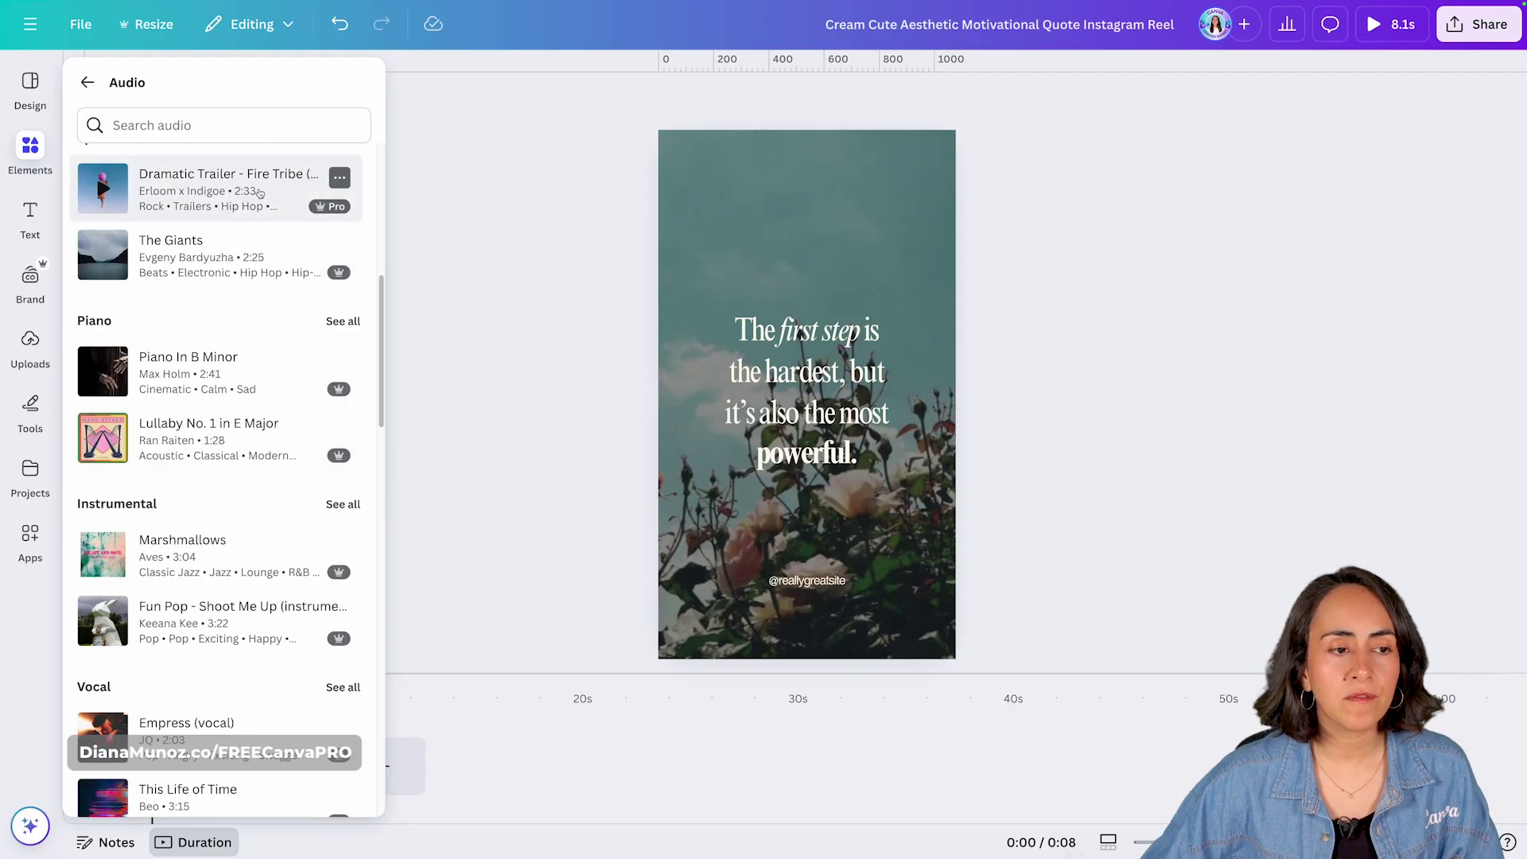
scroll(238, 350, down, 1)
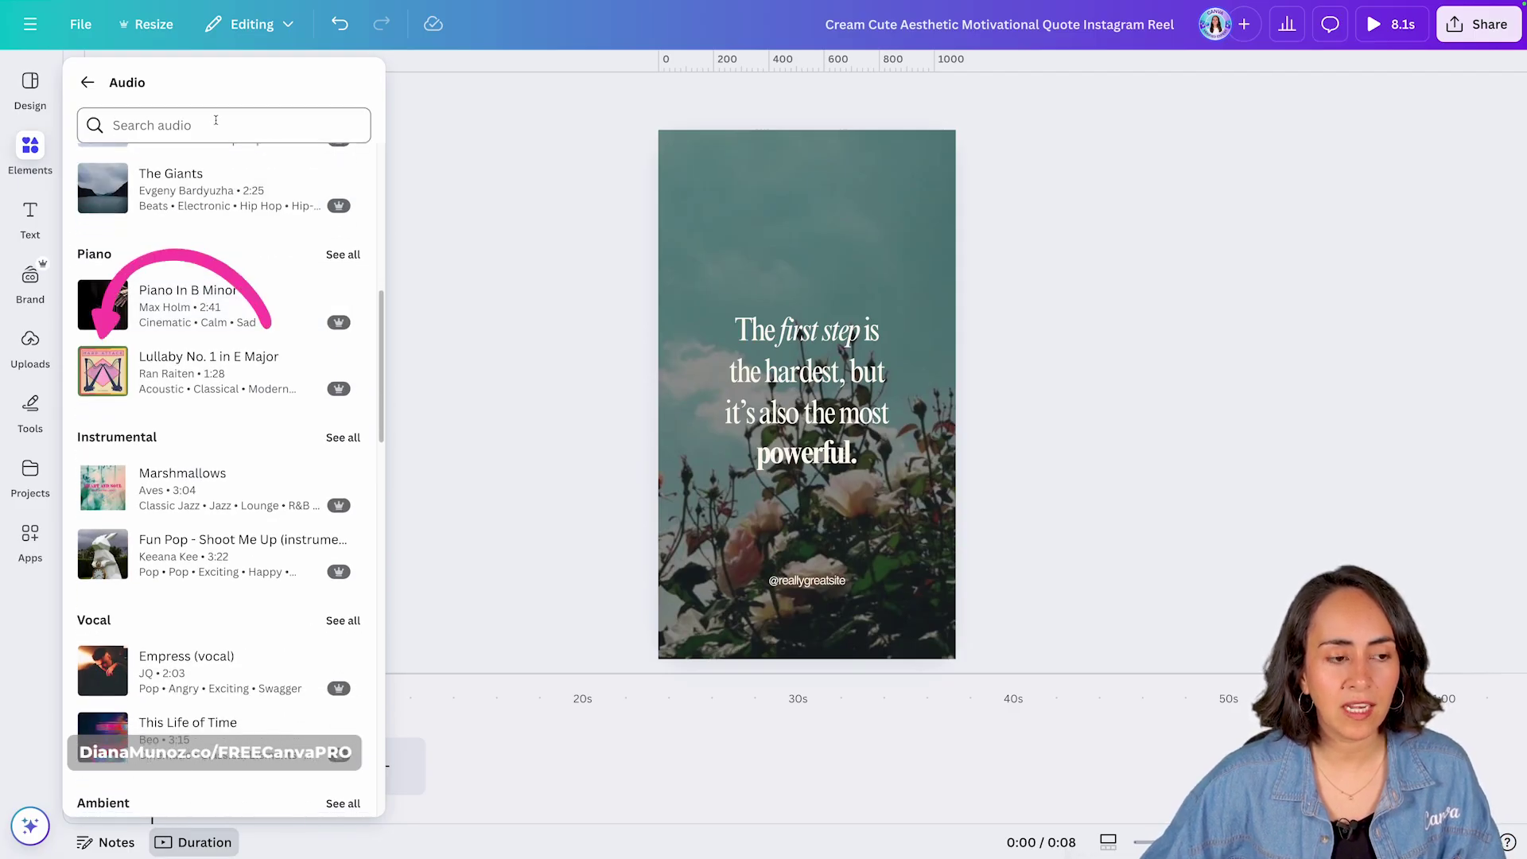
Preview Lullaby No. 1 in E Major and Marshmallows, add Marshmallows as the reel's soundtrack and play it back.
click(107, 377)
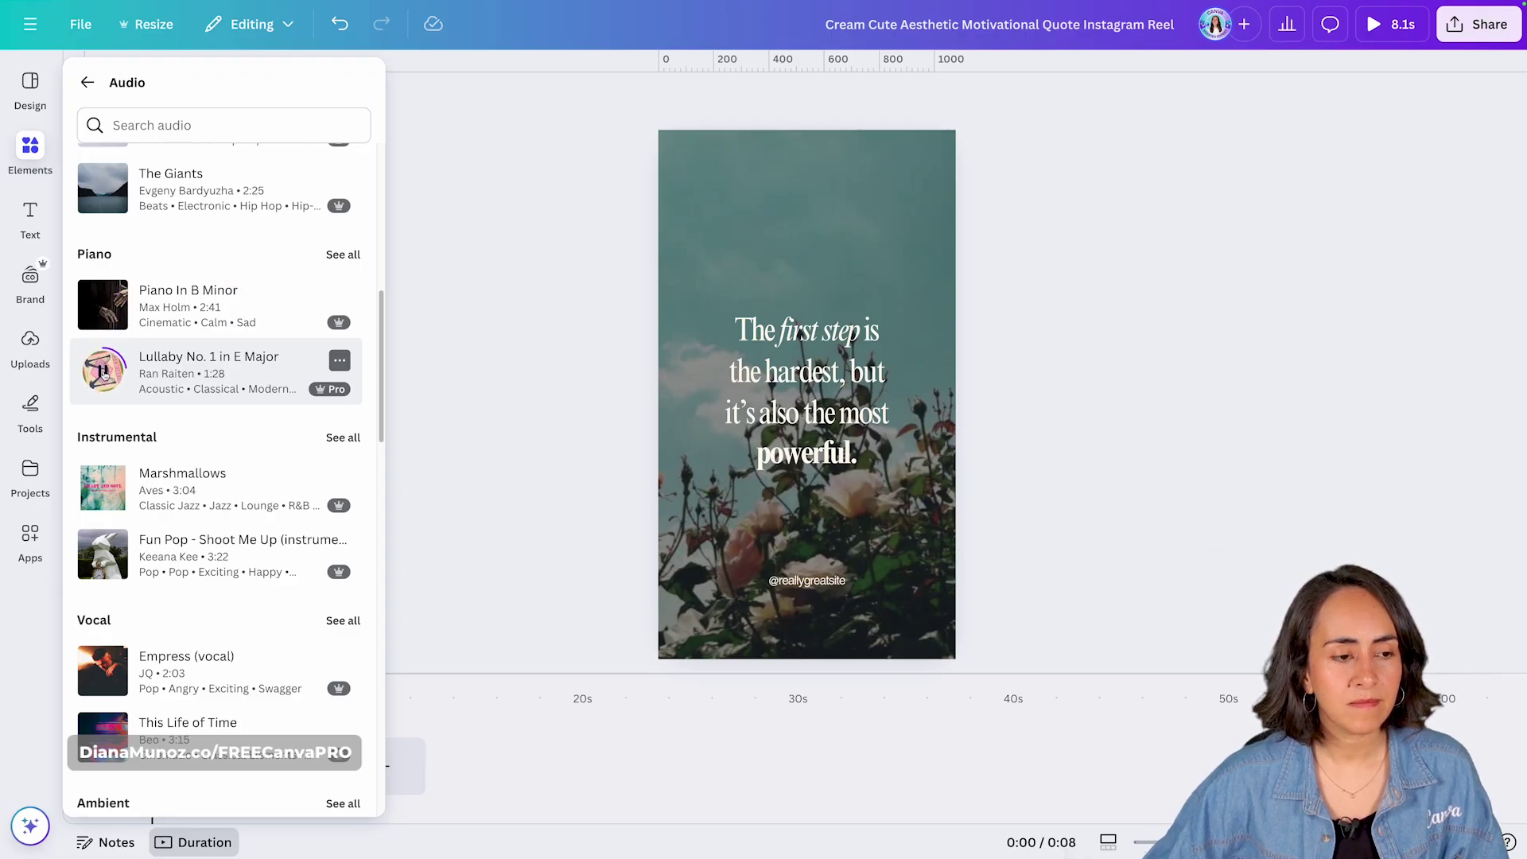
click(106, 488)
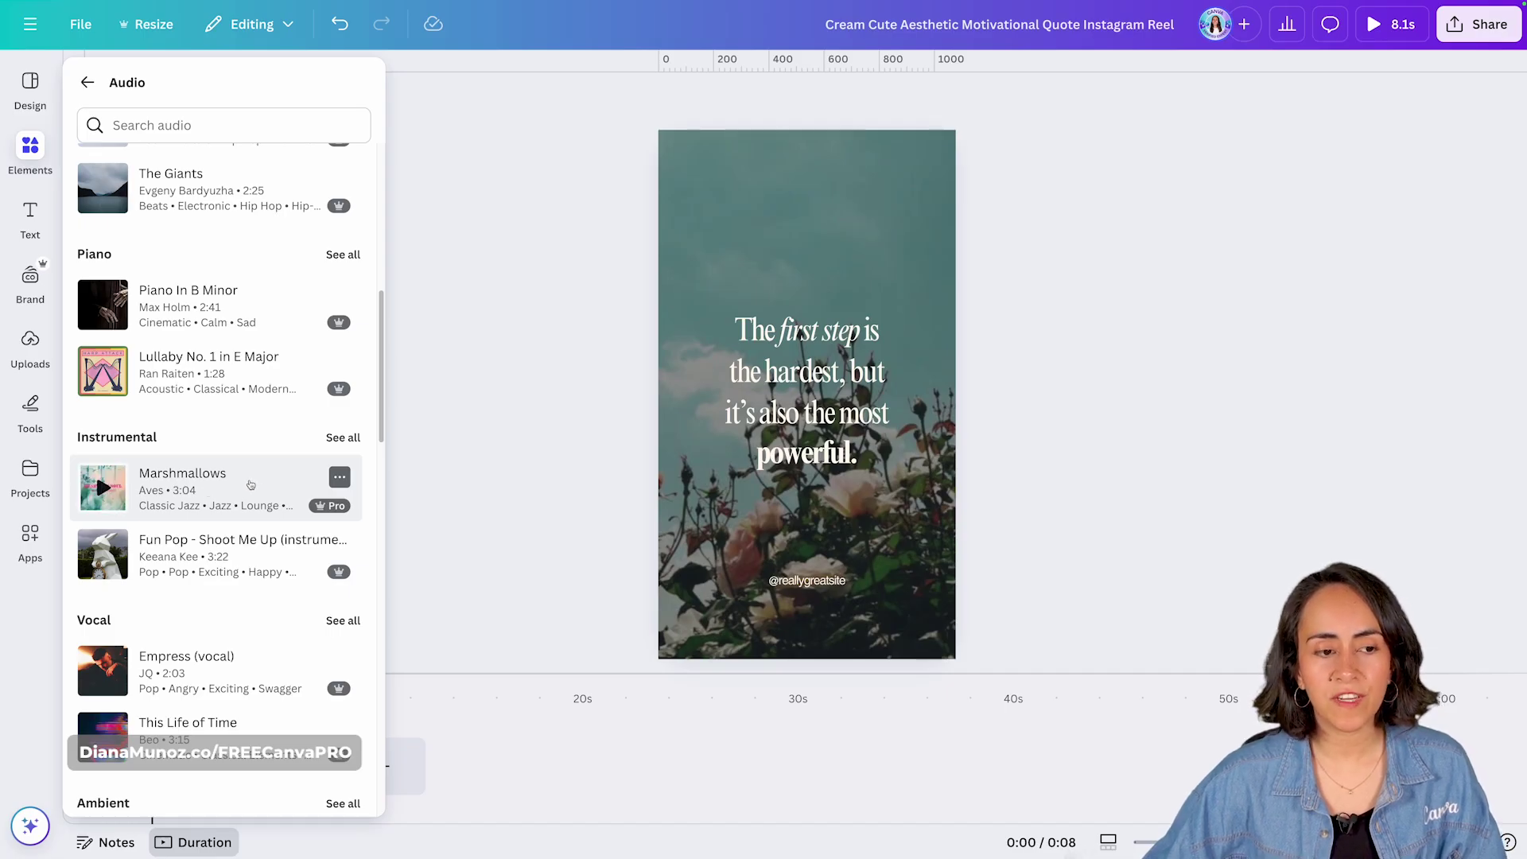
click(205, 488)
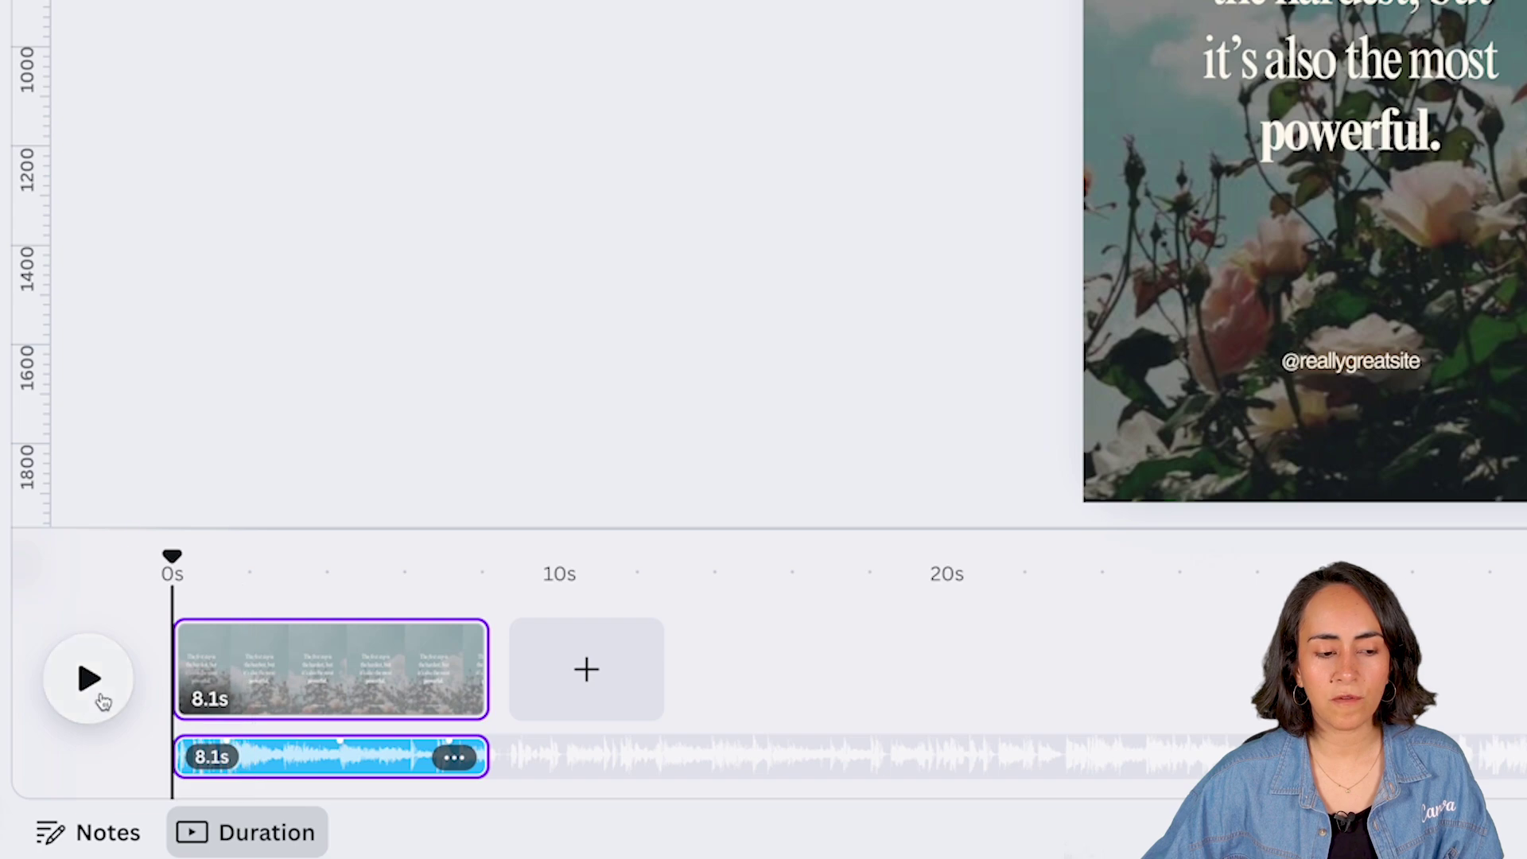
click(111, 758)
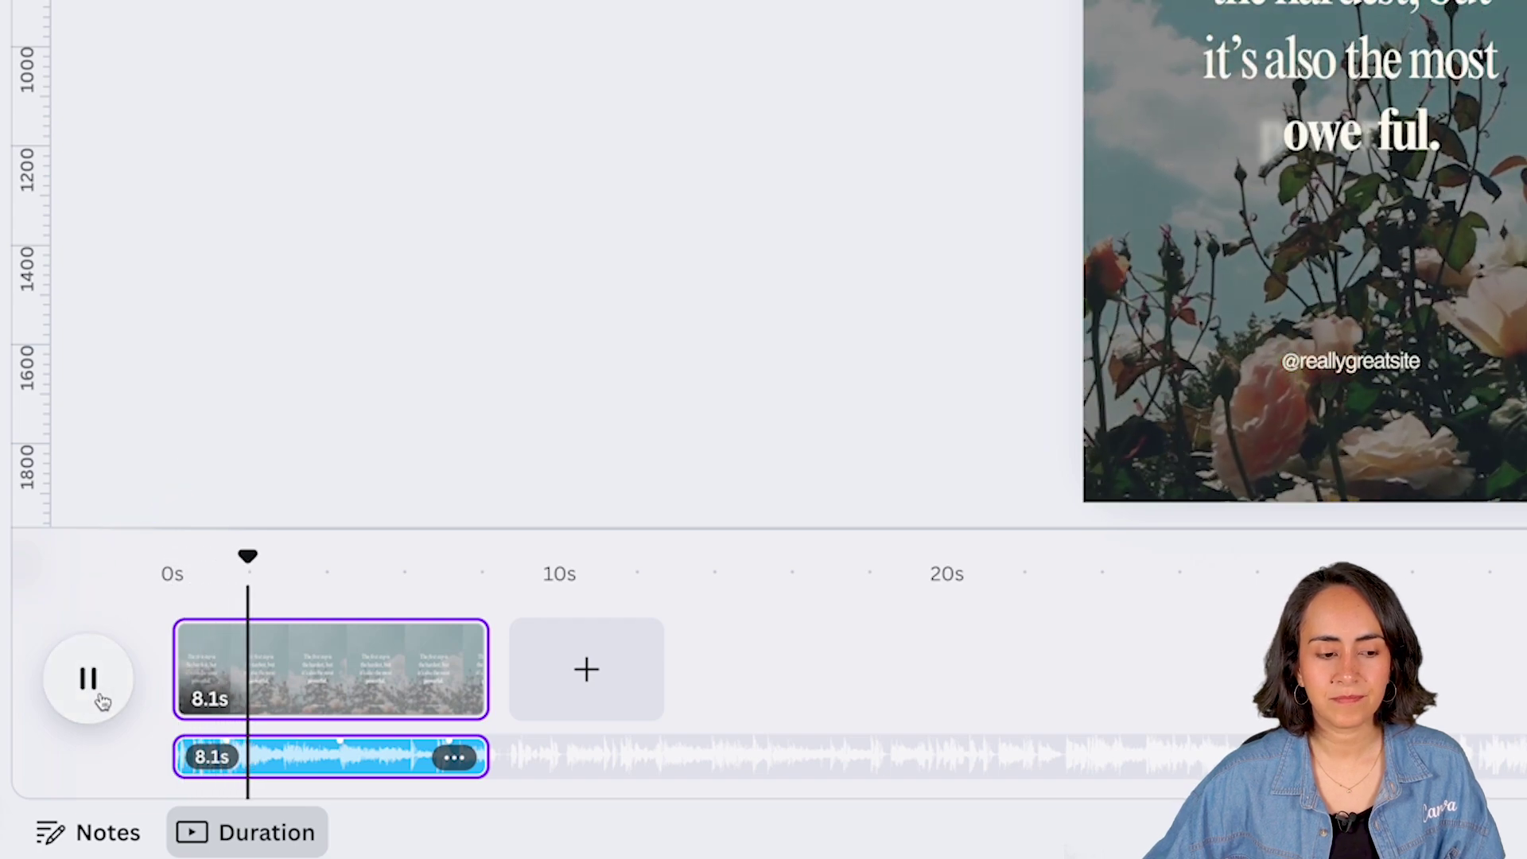
click(90, 680)
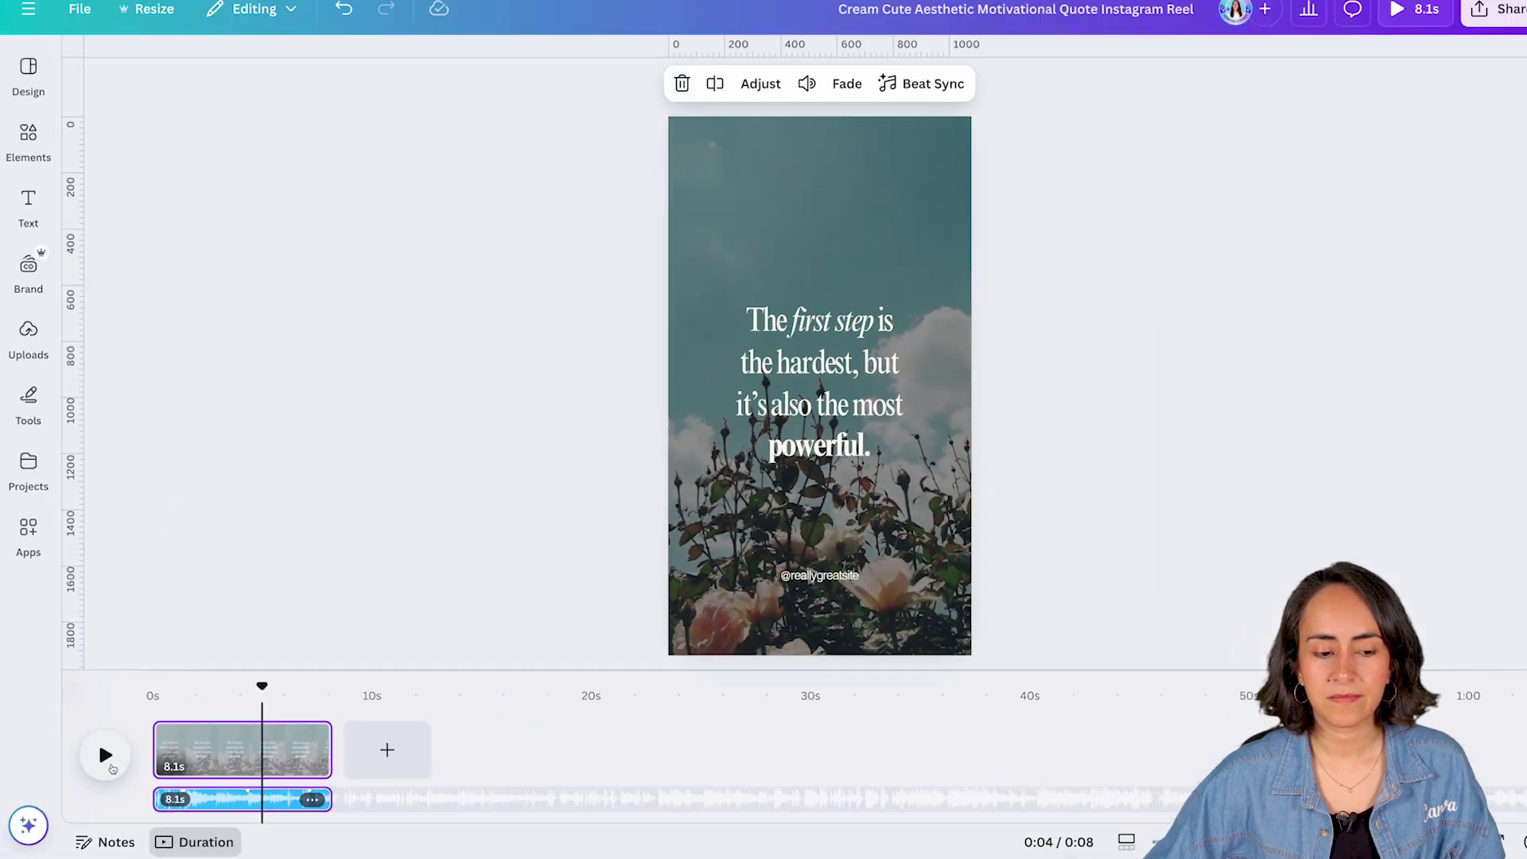
Search the audio library for "click" and preview the sounds Computer Mouse Clicking and Relay Clicks 44.
click(27, 135)
scroll(239, 236, up, 6)
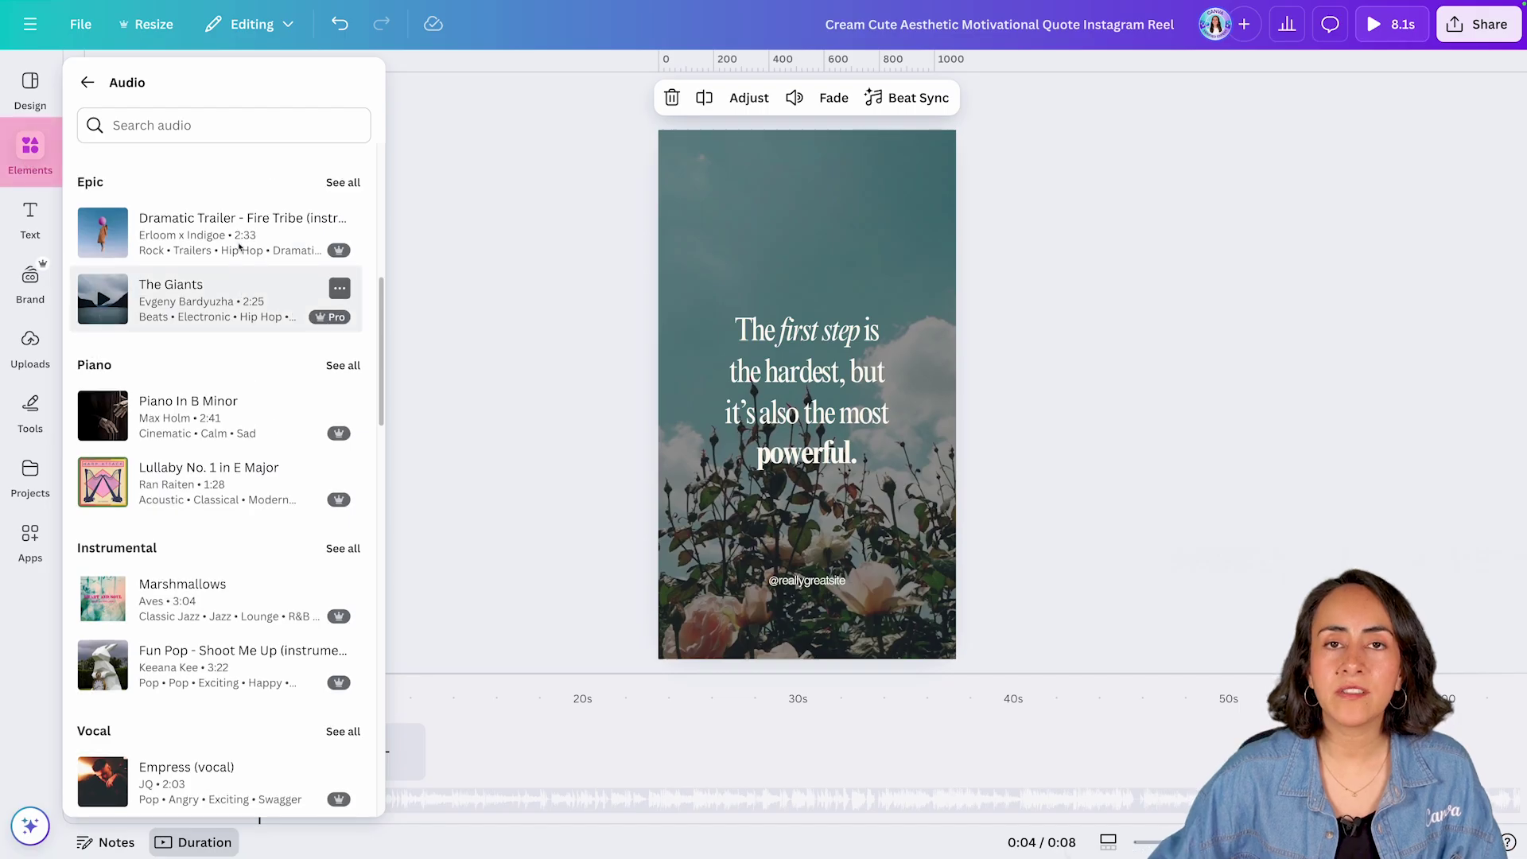
scroll(237, 246, up, 2)
click(160, 125)
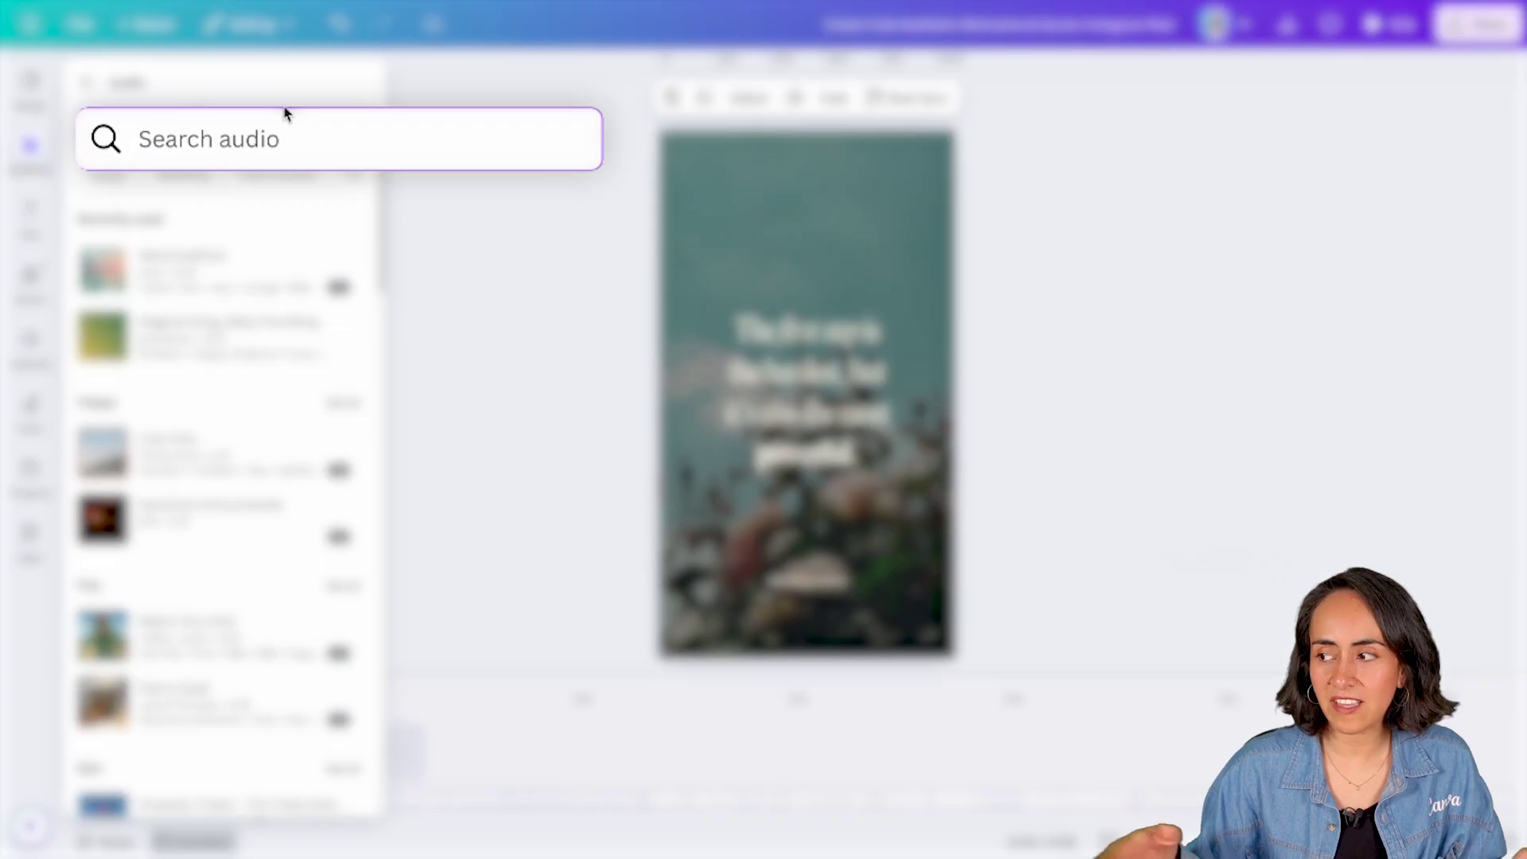
text(click)
key(Return)
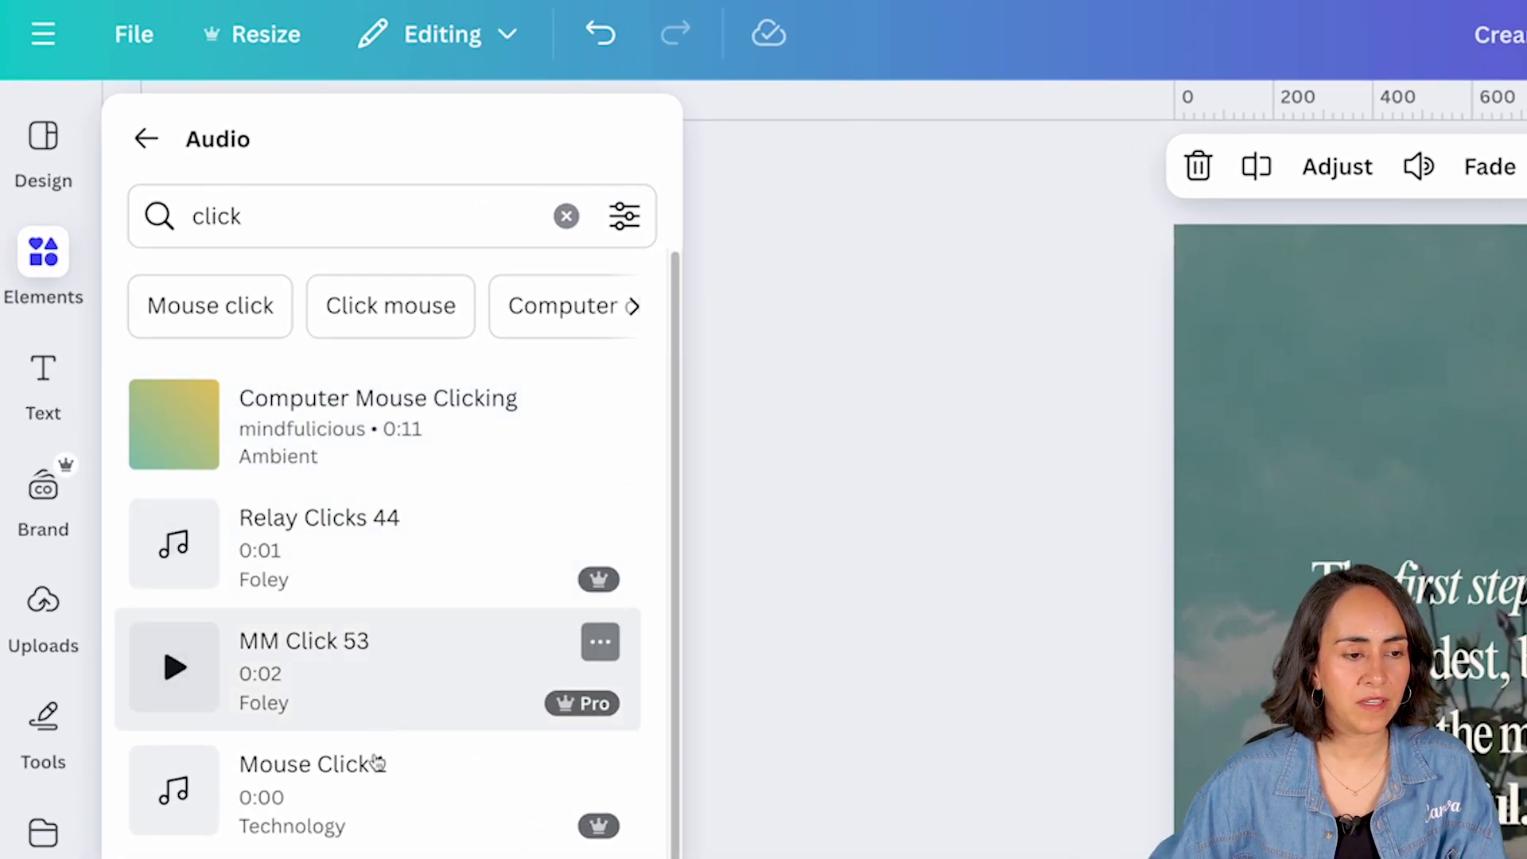
scroll(352, 708, down, 4)
scroll(416, 835, up, 4)
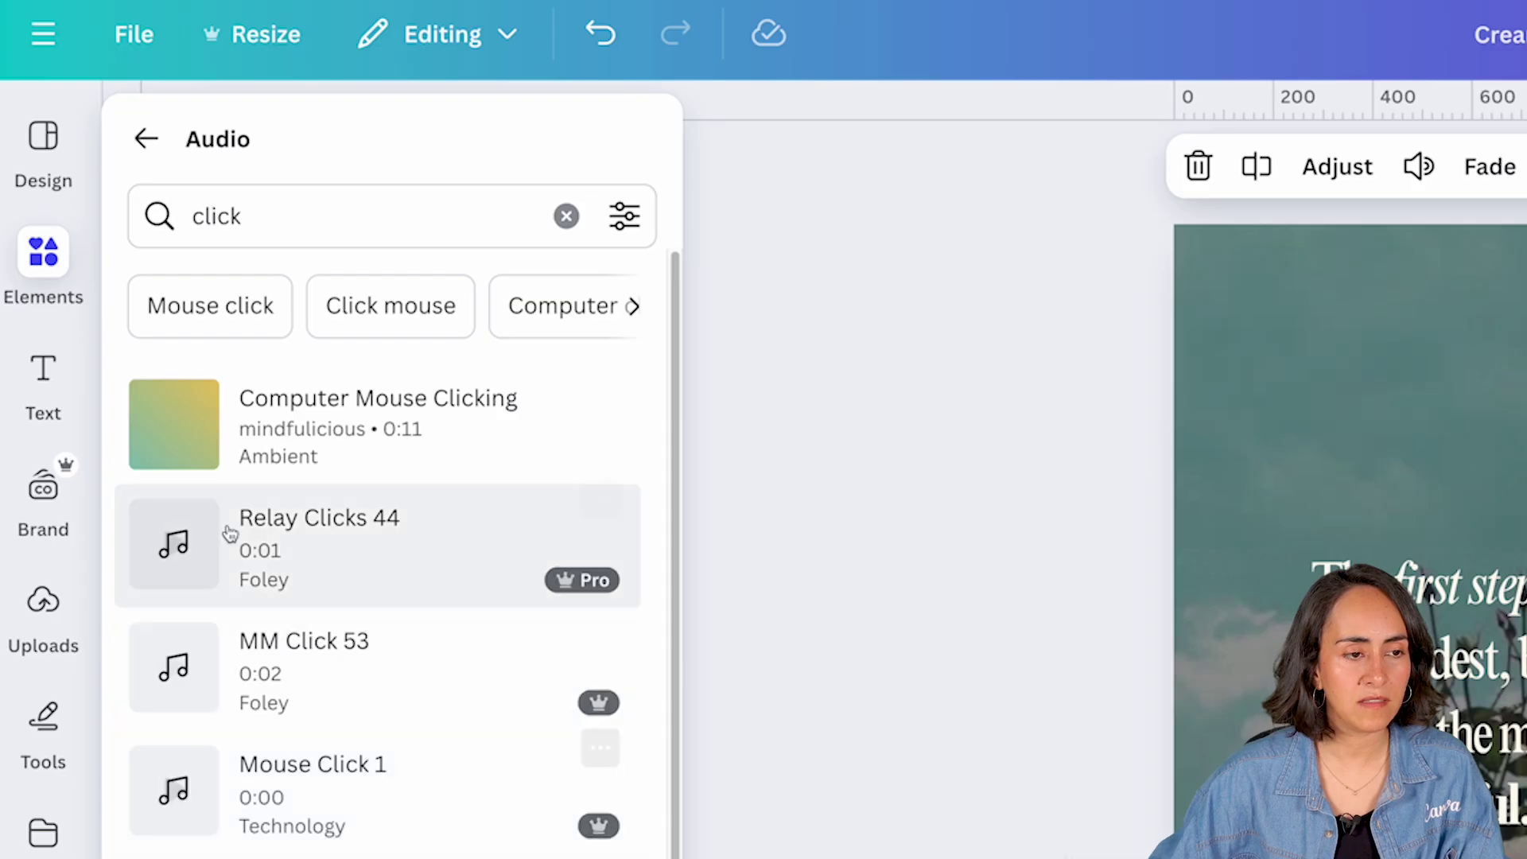
click(174, 421)
click(177, 544)
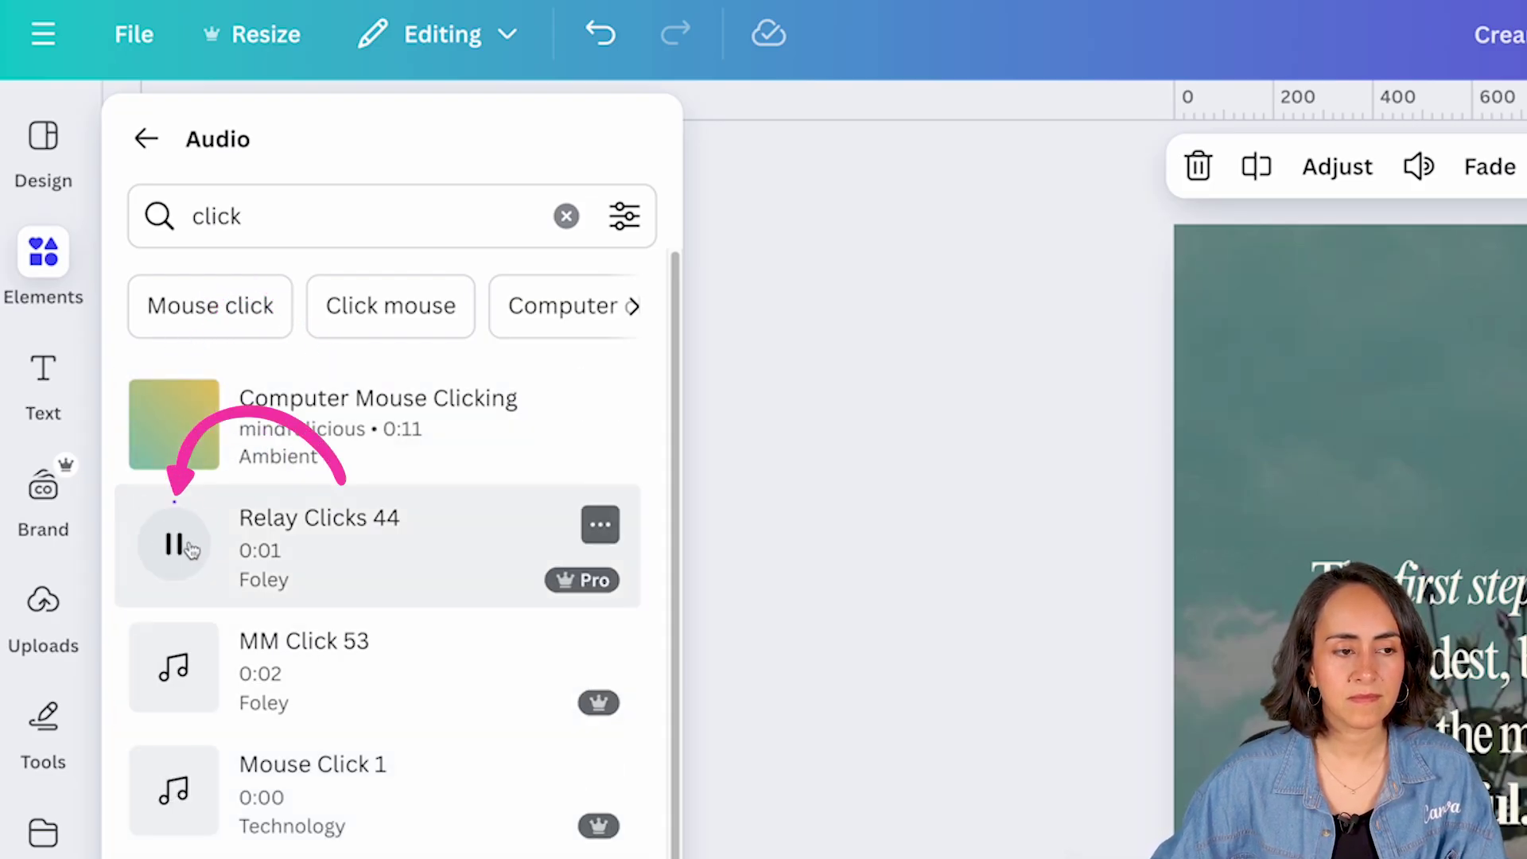
Add the Computer Mouse Clicking sound to the reel and lower the Marshmallows soundtrack's volume to 8.
click(479, 412)
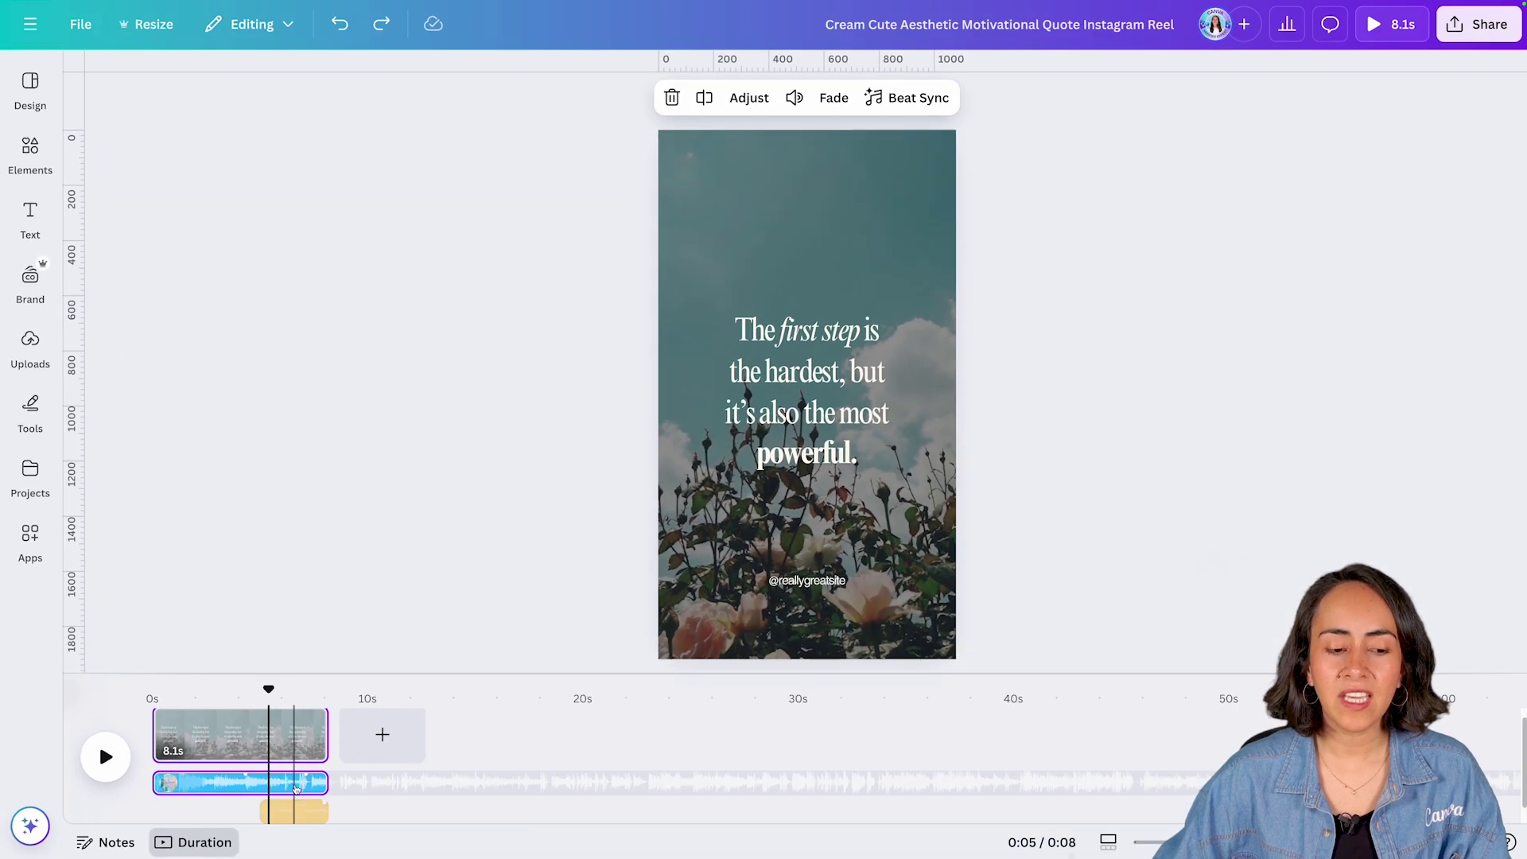
click(486, 802)
click(278, 790)
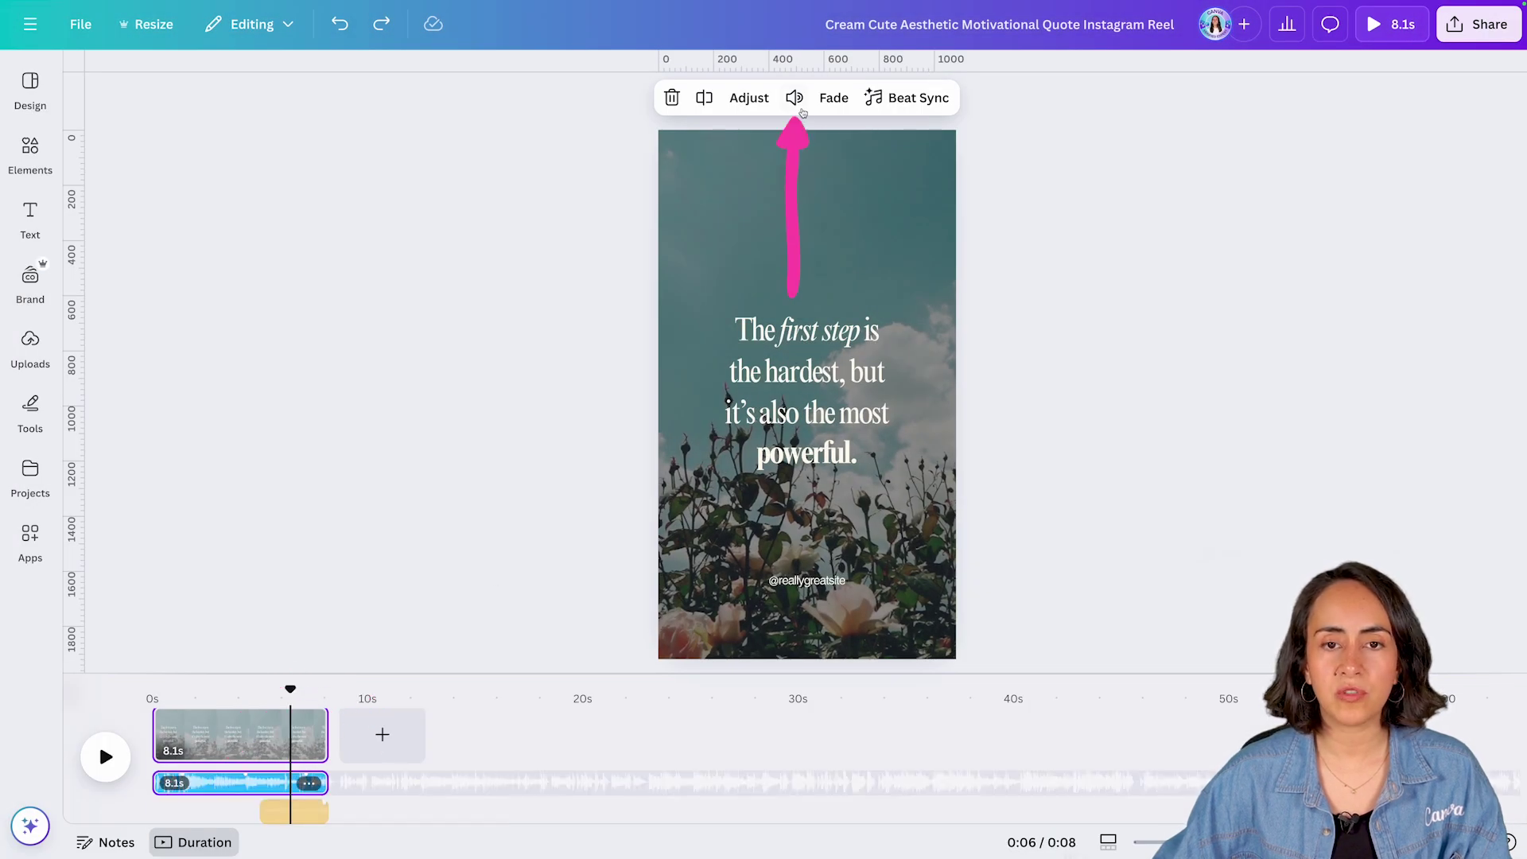
click(795, 97)
drag(672, 245, 594, 262)
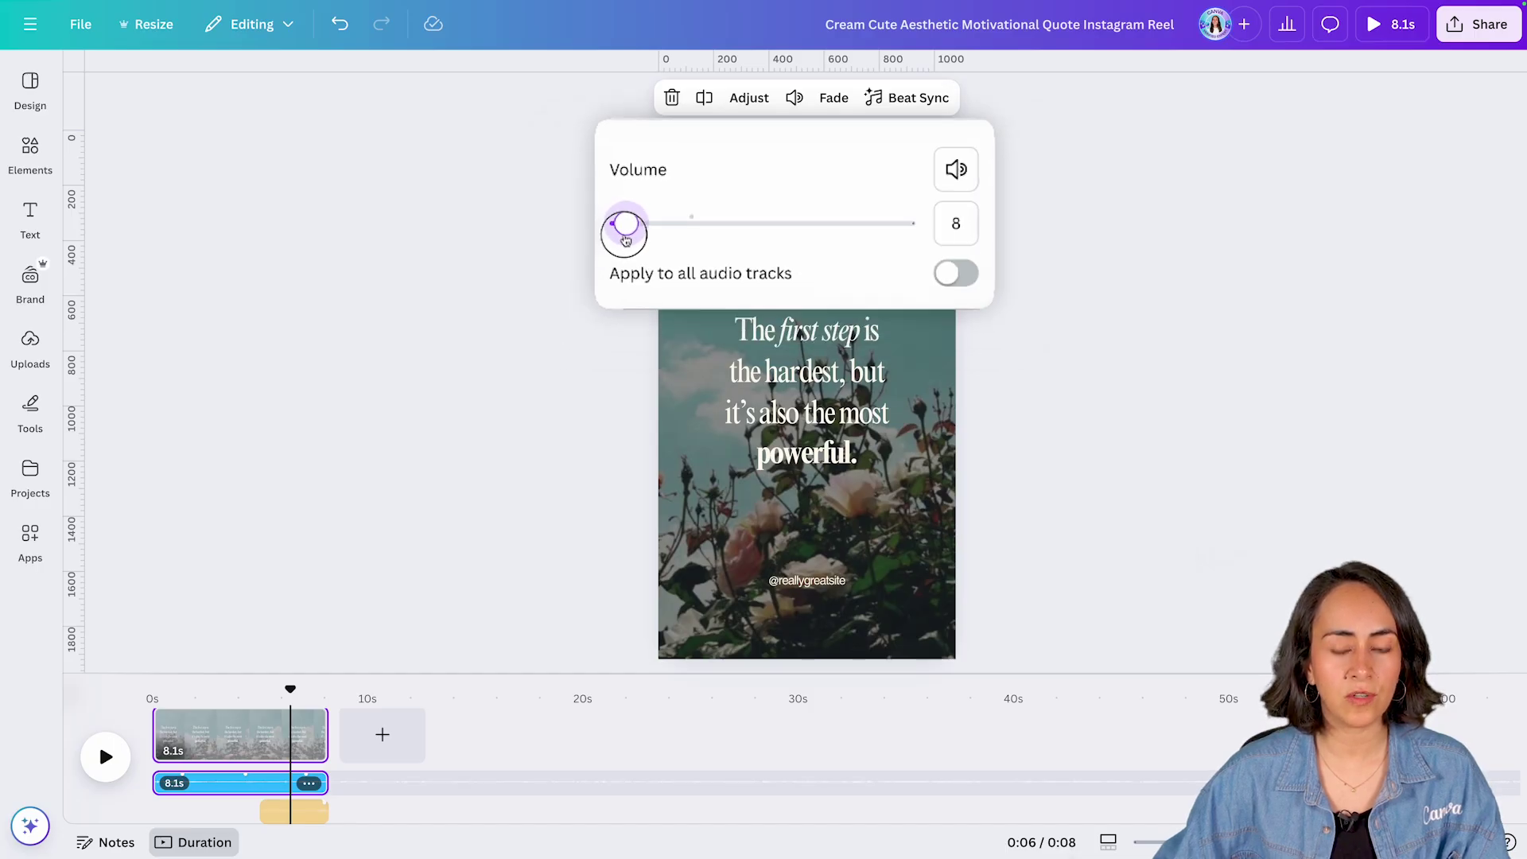
Play the reel back from about 5 seconds to hear the click sound over the quieter soundtrack.
click(268, 704)
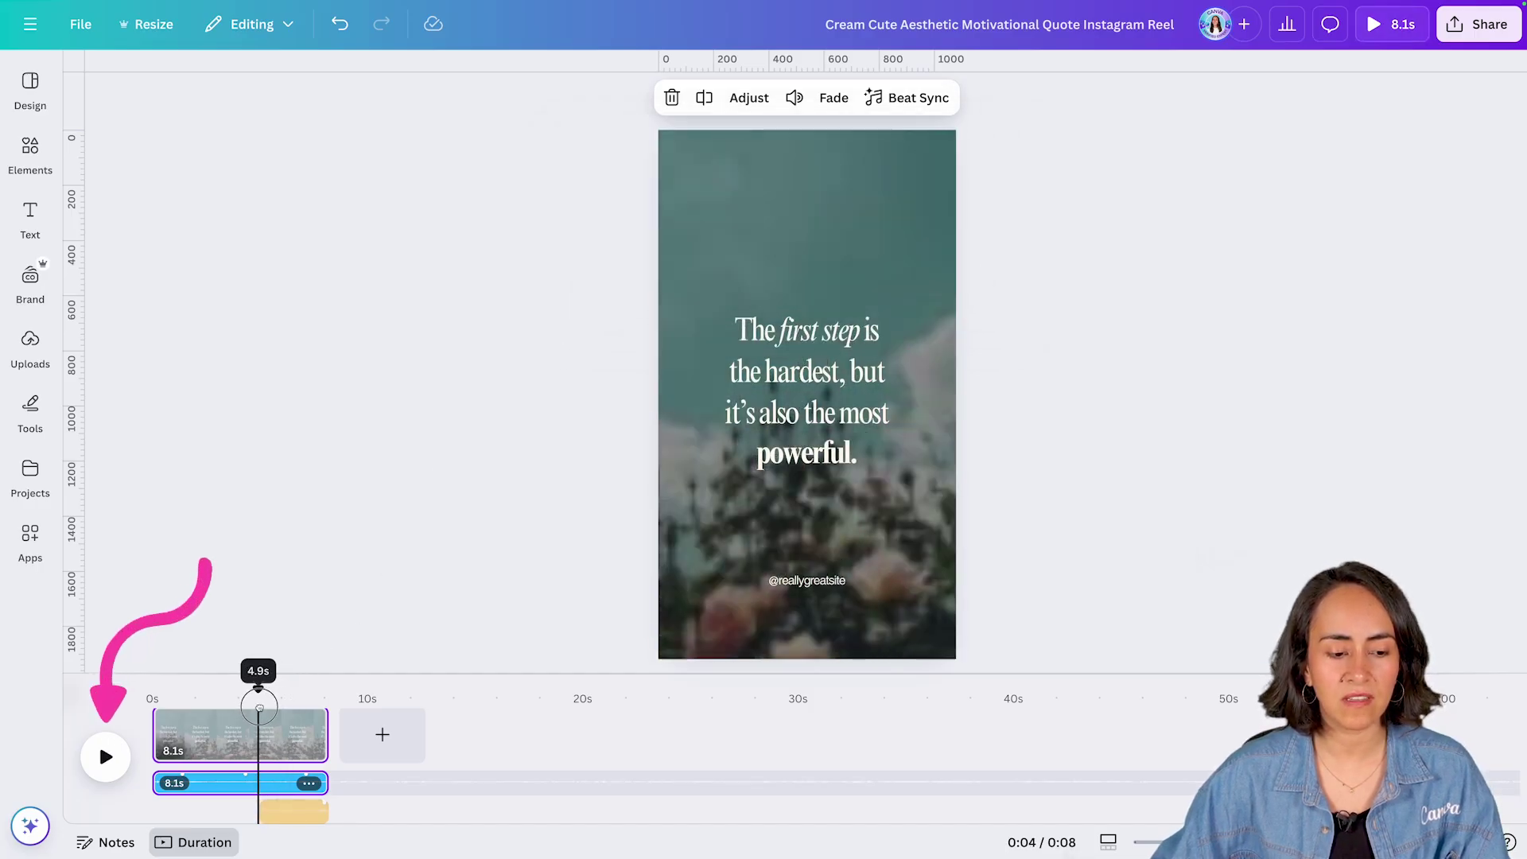
click(104, 756)
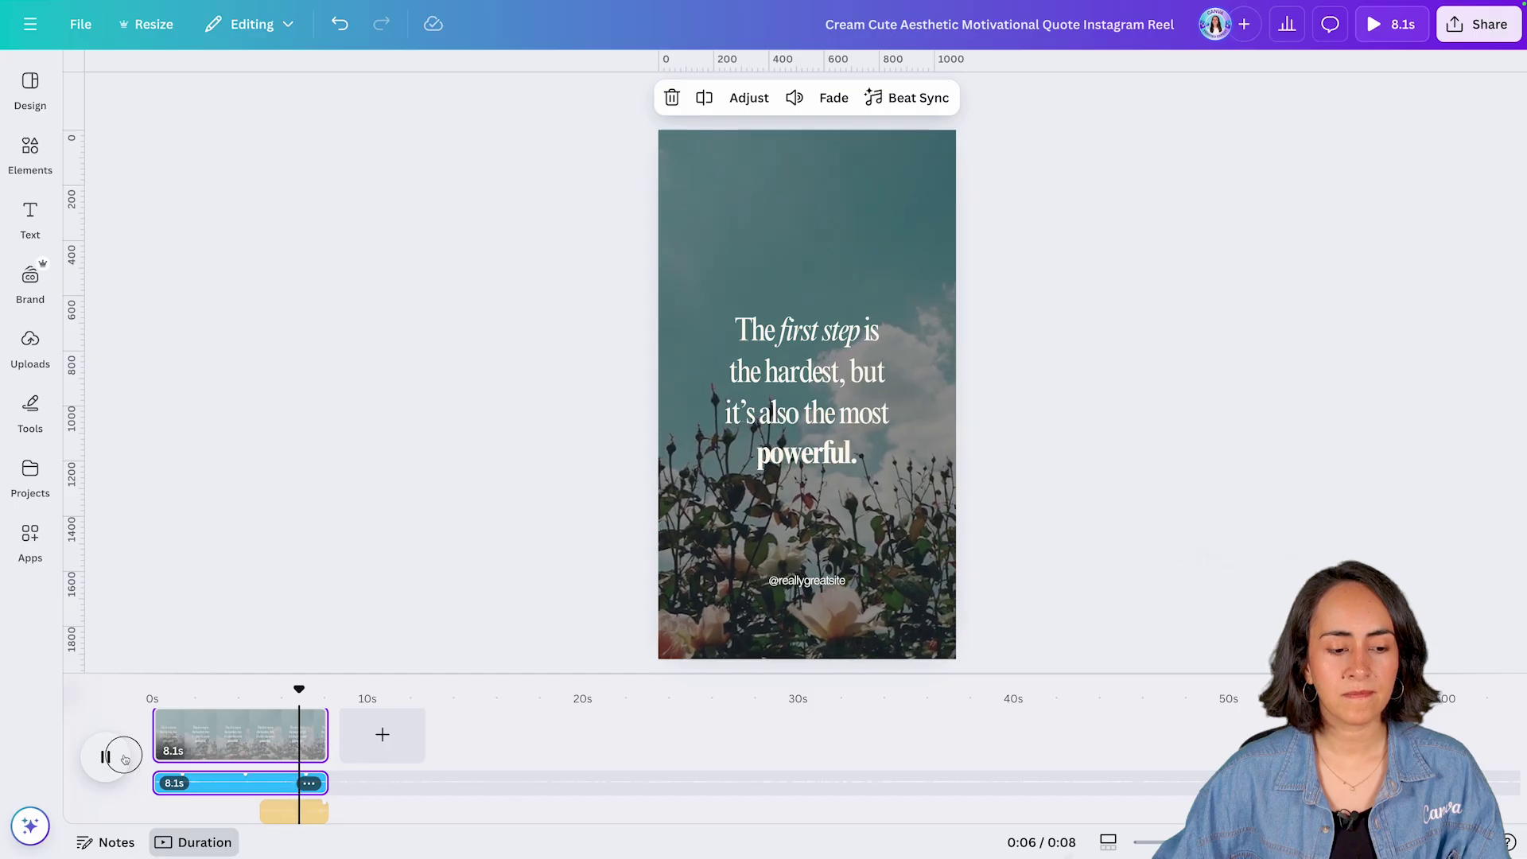
click(104, 756)
Delete the mouse-click sound effect from the timeline, keeping the Marshmallows soundtrack.
click(273, 707)
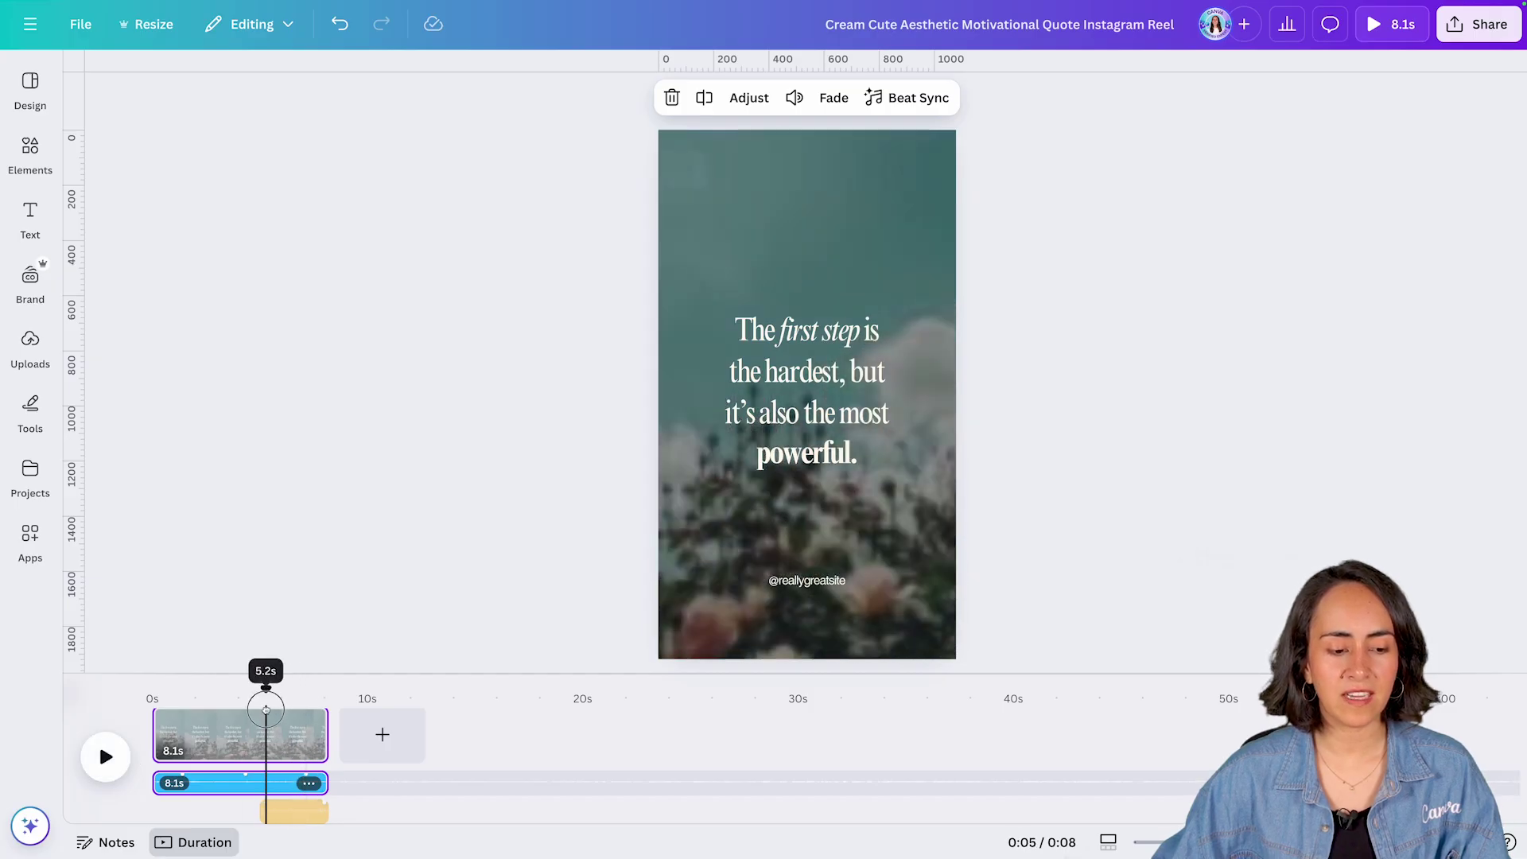
click(299, 703)
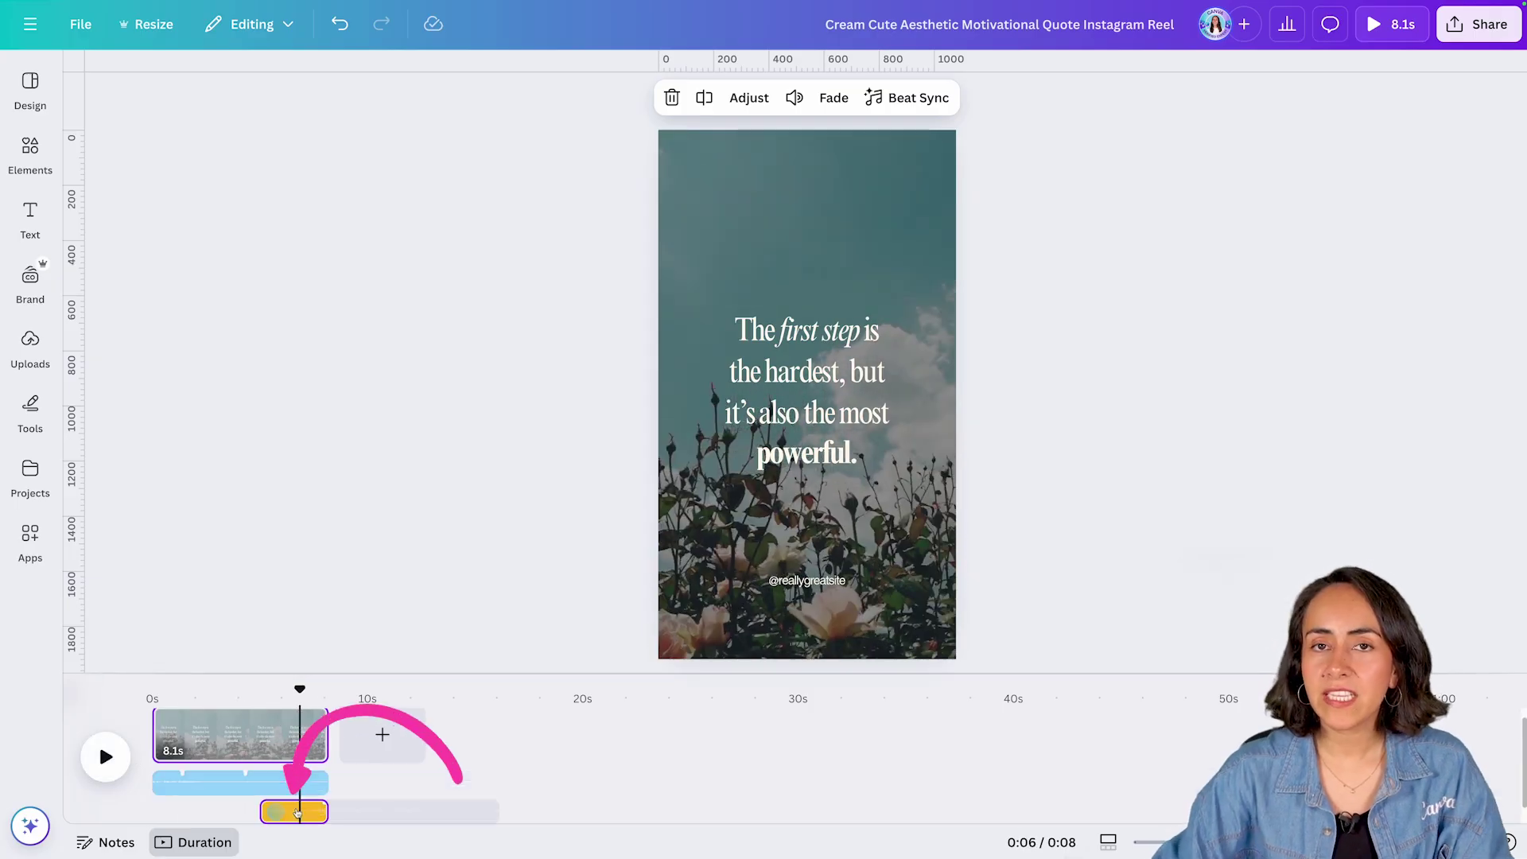
click(668, 100)
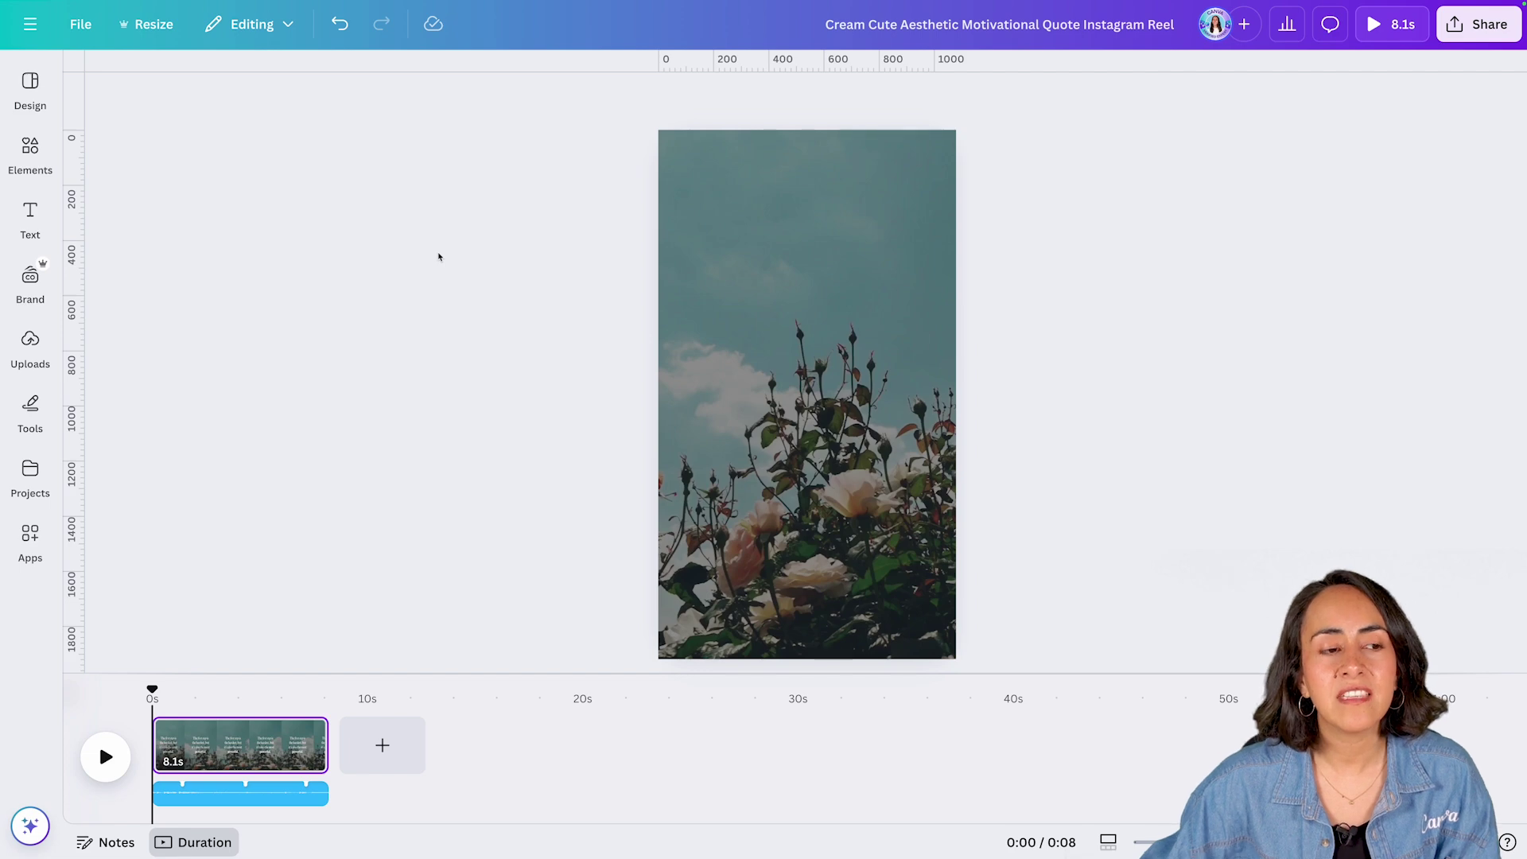
Upload the selected MOV video from the Downloads folder to the media uploads.
click(19, 357)
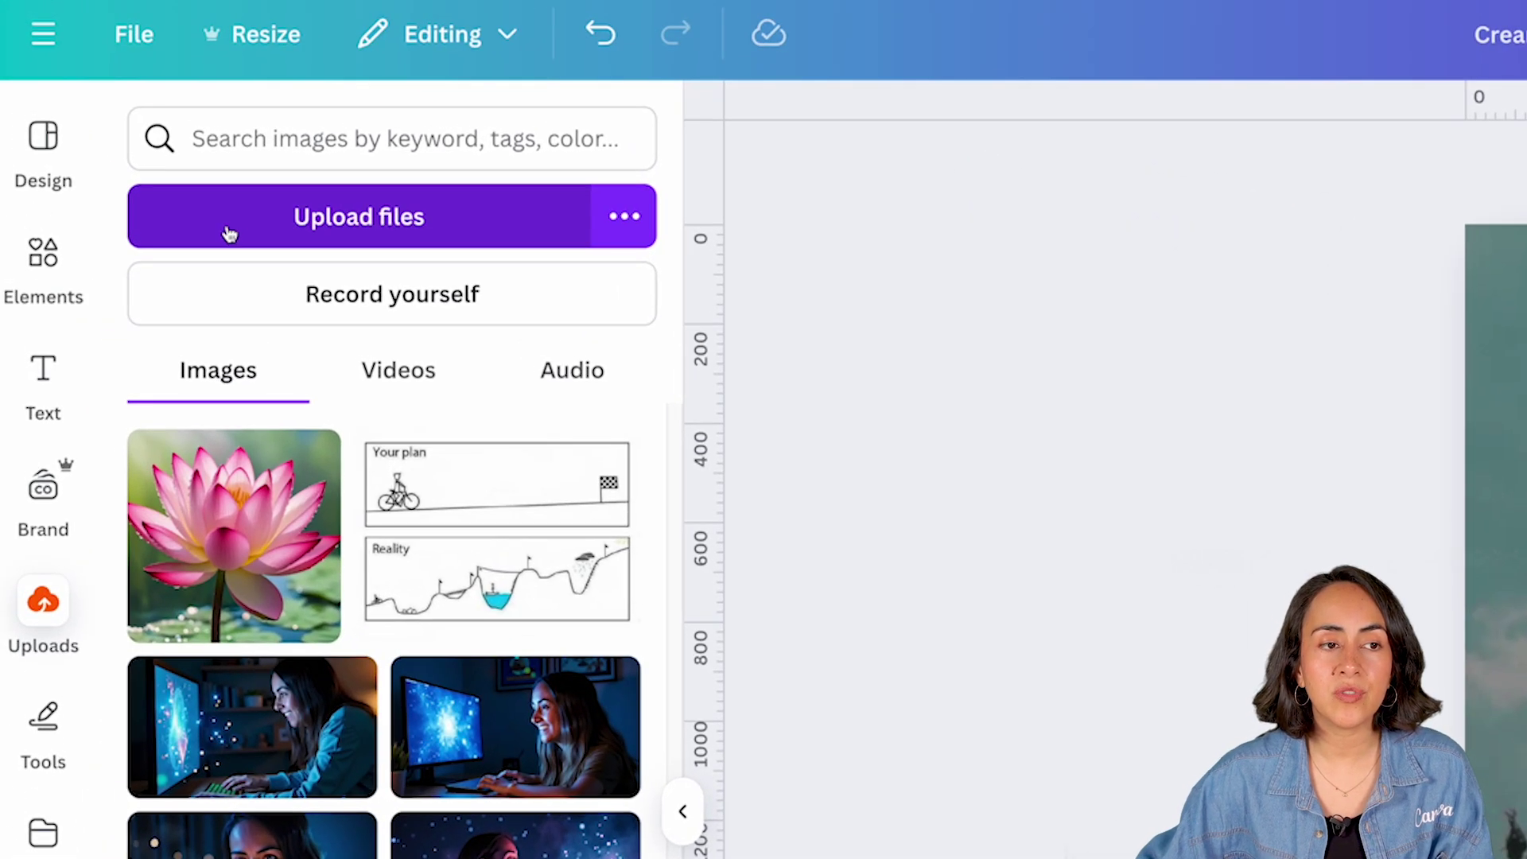
click(426, 216)
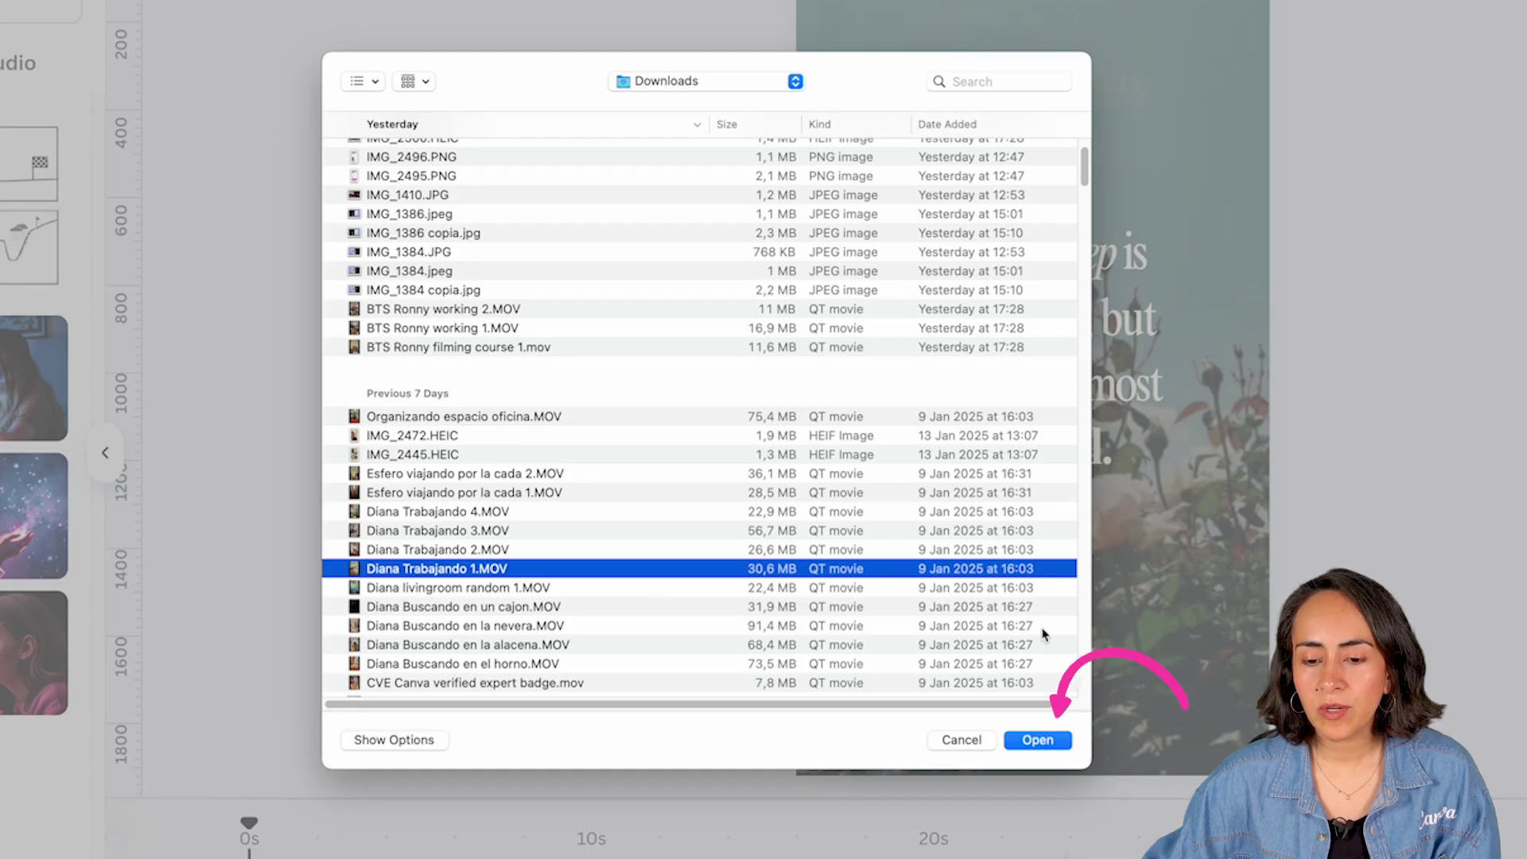
click(1048, 743)
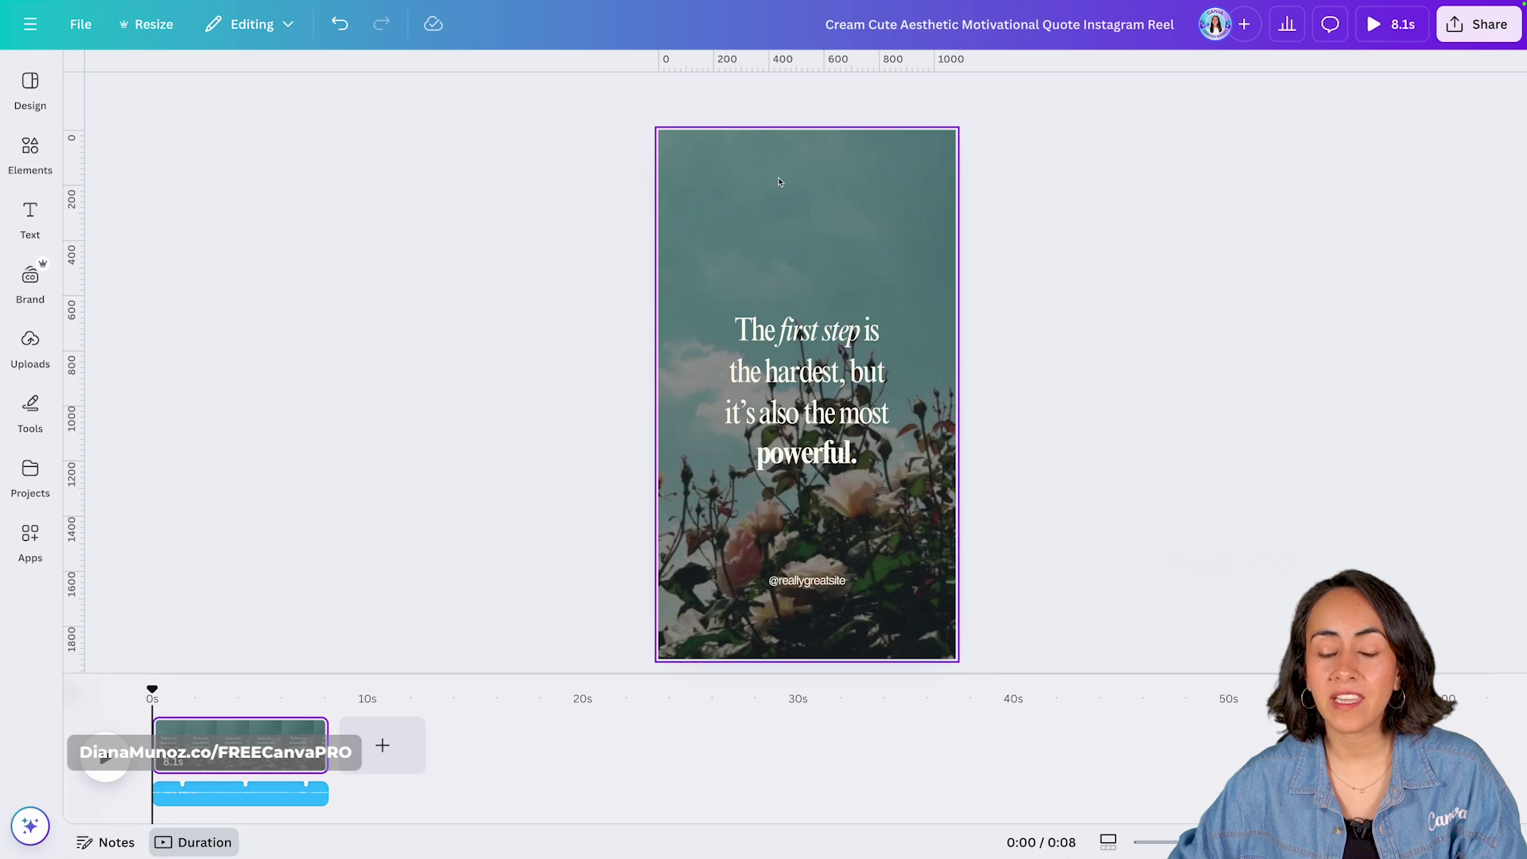
Leave the audio search and look through the Photos collection in the Elements library.
click(919, 215)
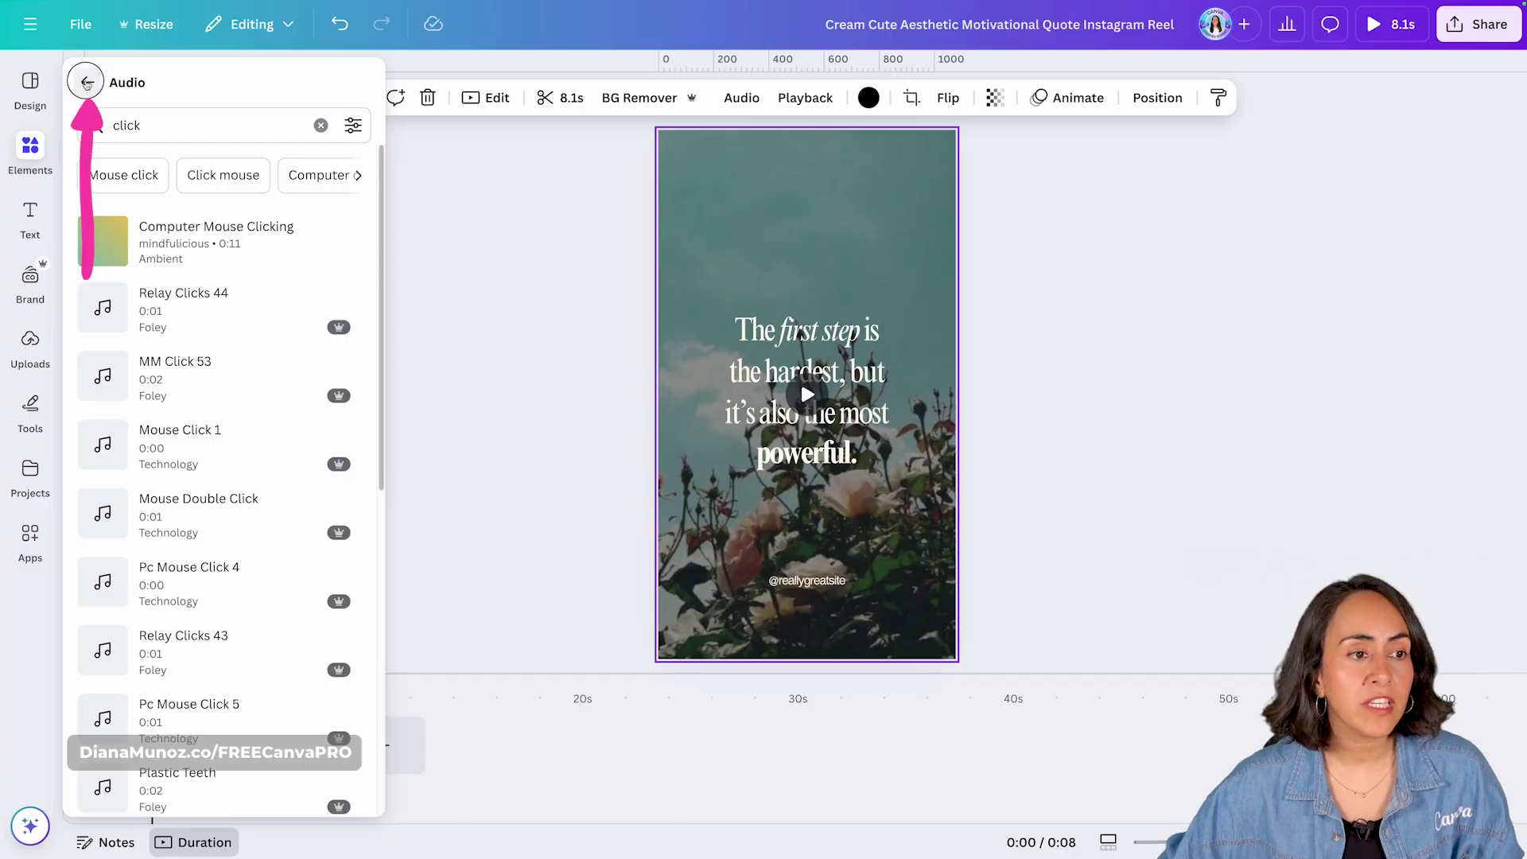
click(85, 75)
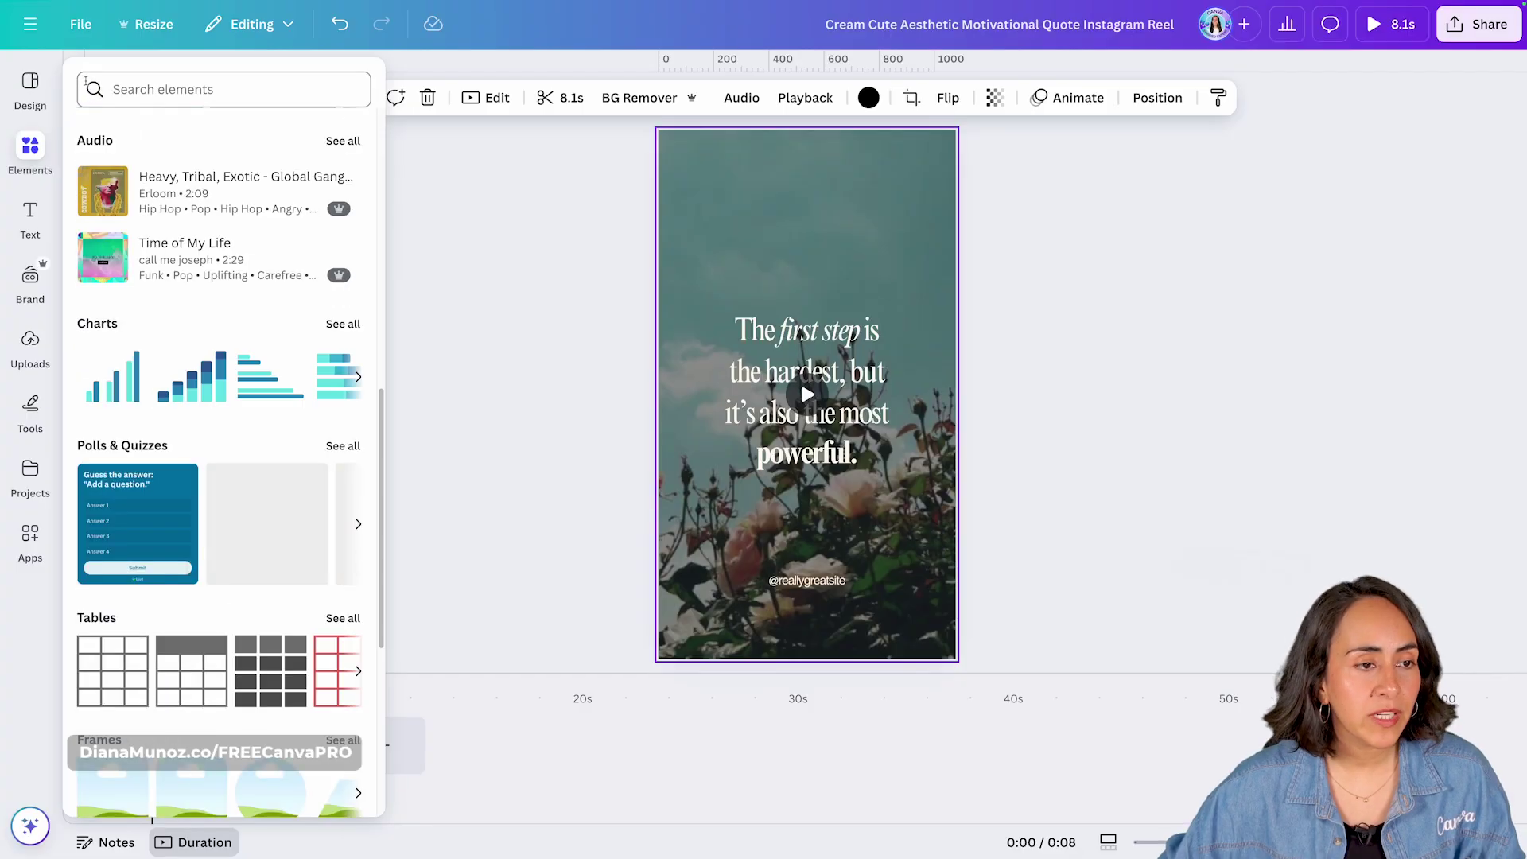
scroll(218, 475, up, 5)
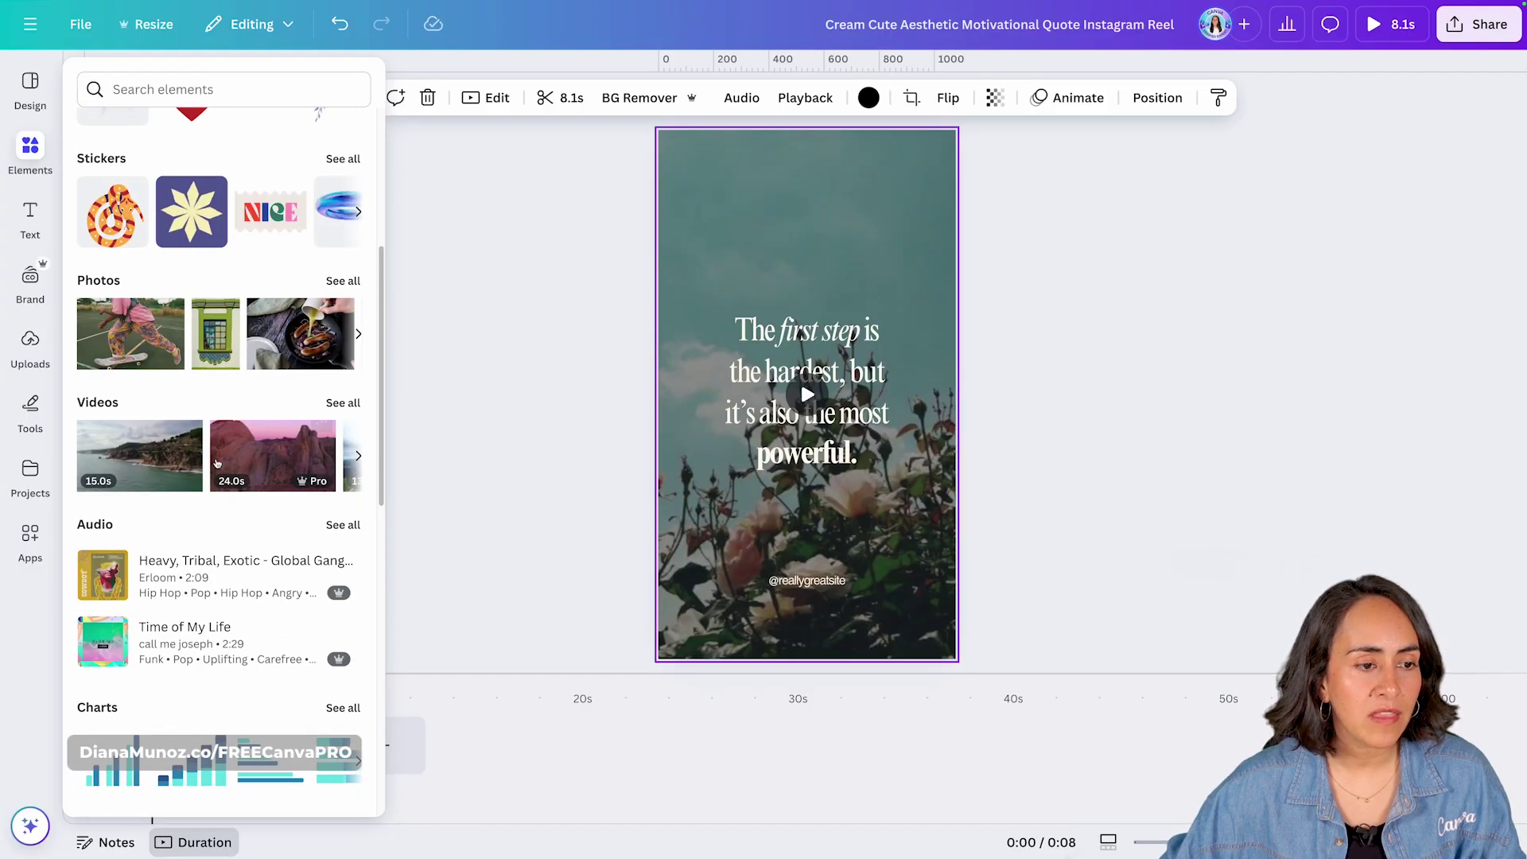
click(345, 281)
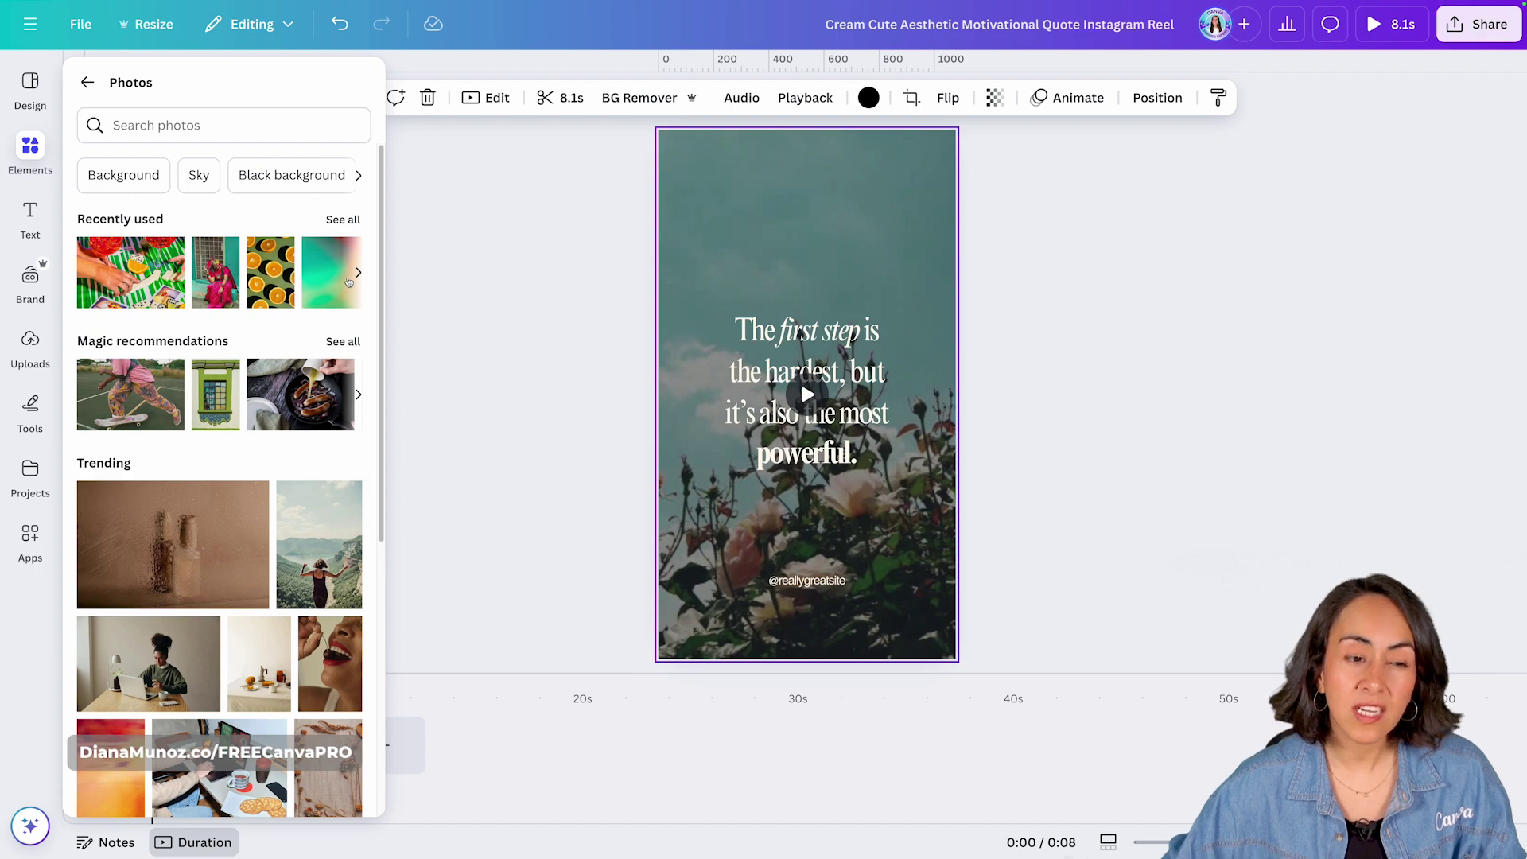
click(87, 82)
Add the 21-second Business video of a man on the phone, place it above the quote and remove its background.
scroll(227, 402, down, 3)
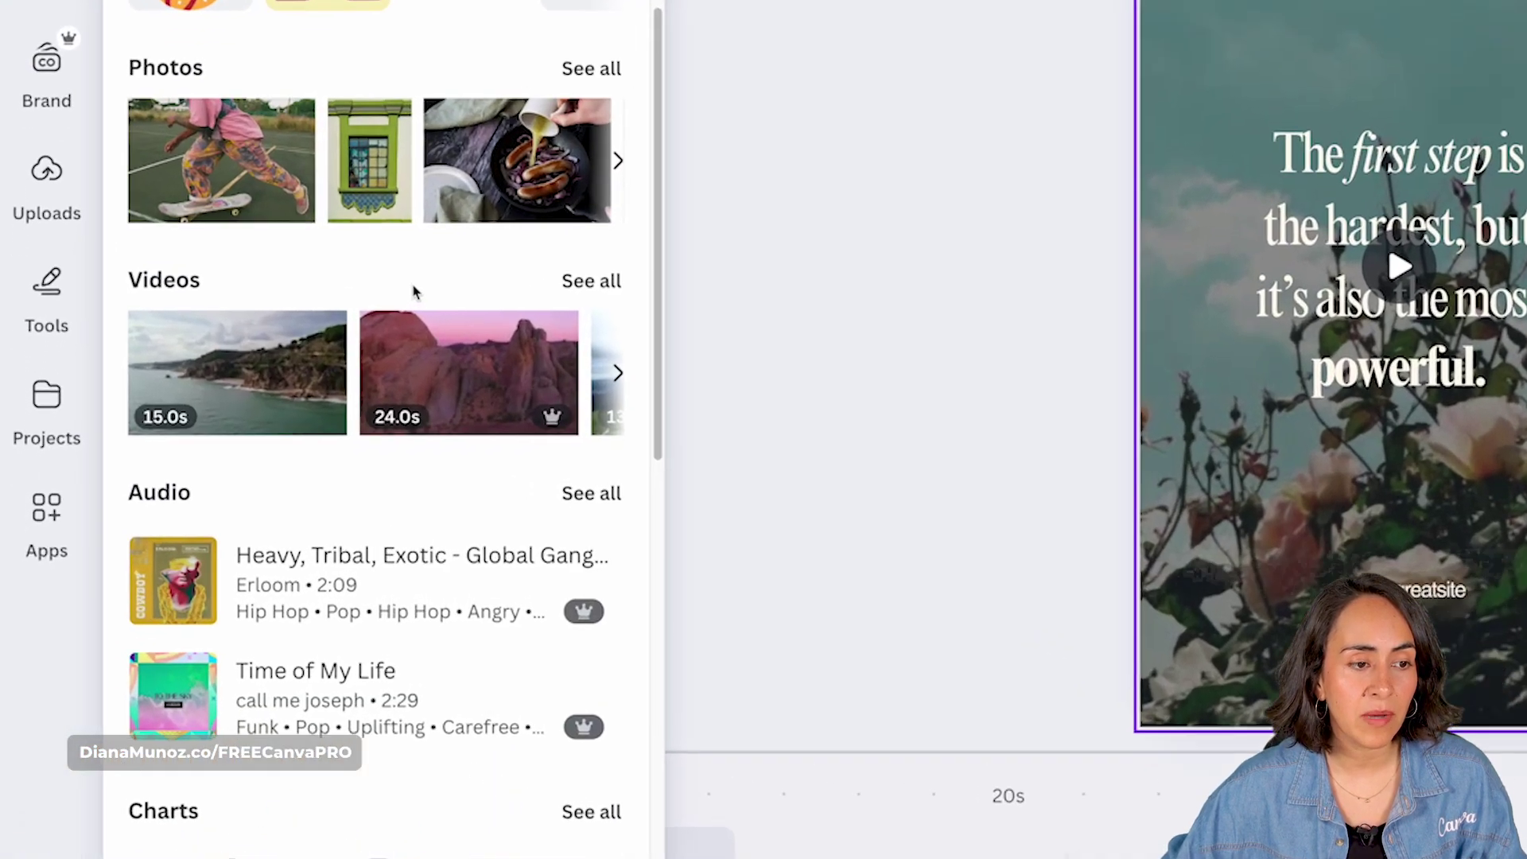
click(340, 402)
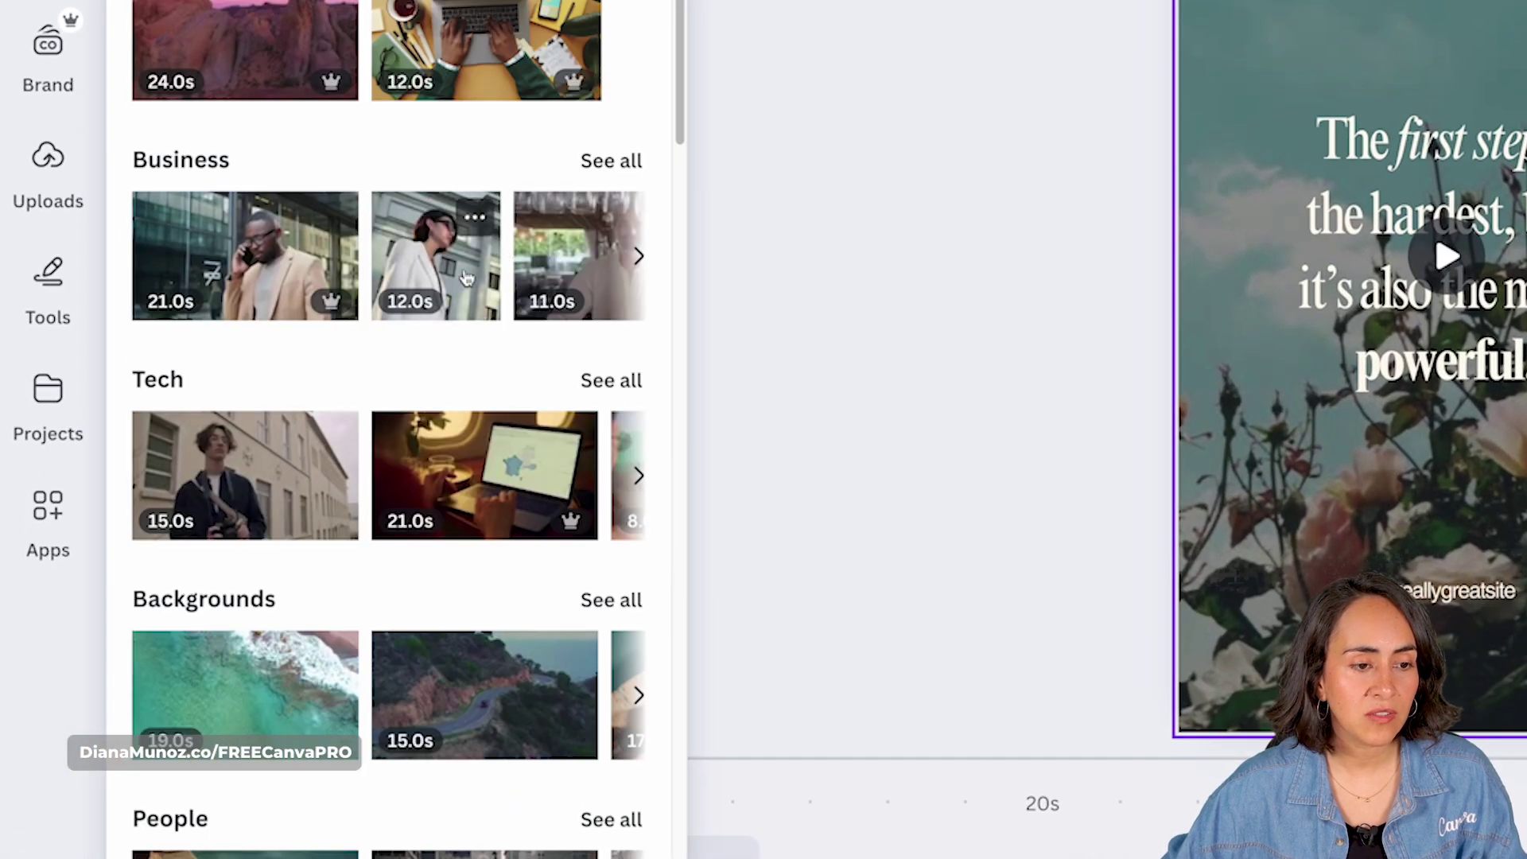
click(253, 230)
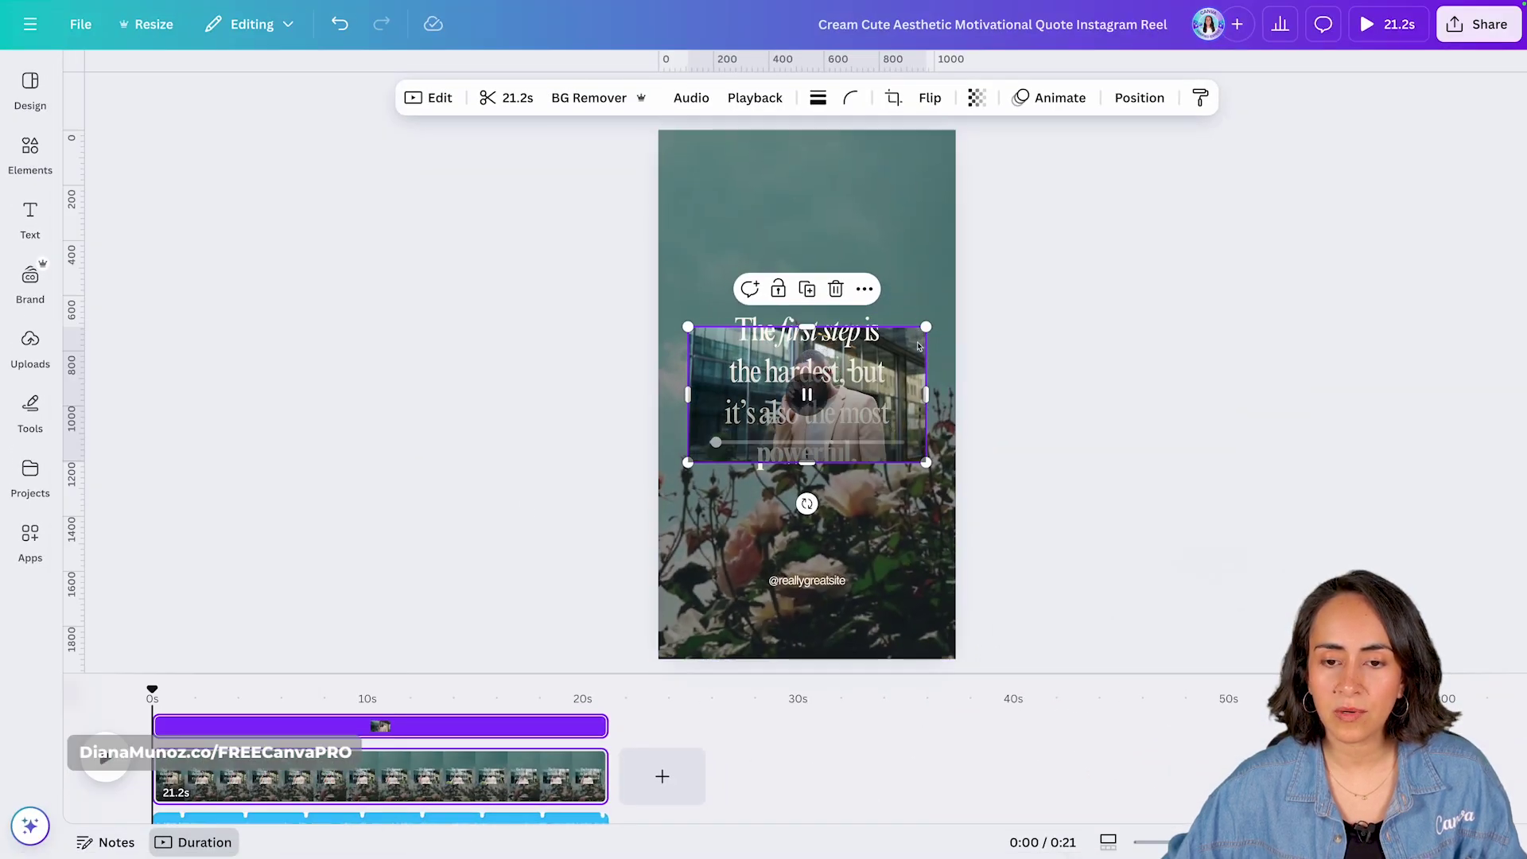
drag(918, 330, 918, 161)
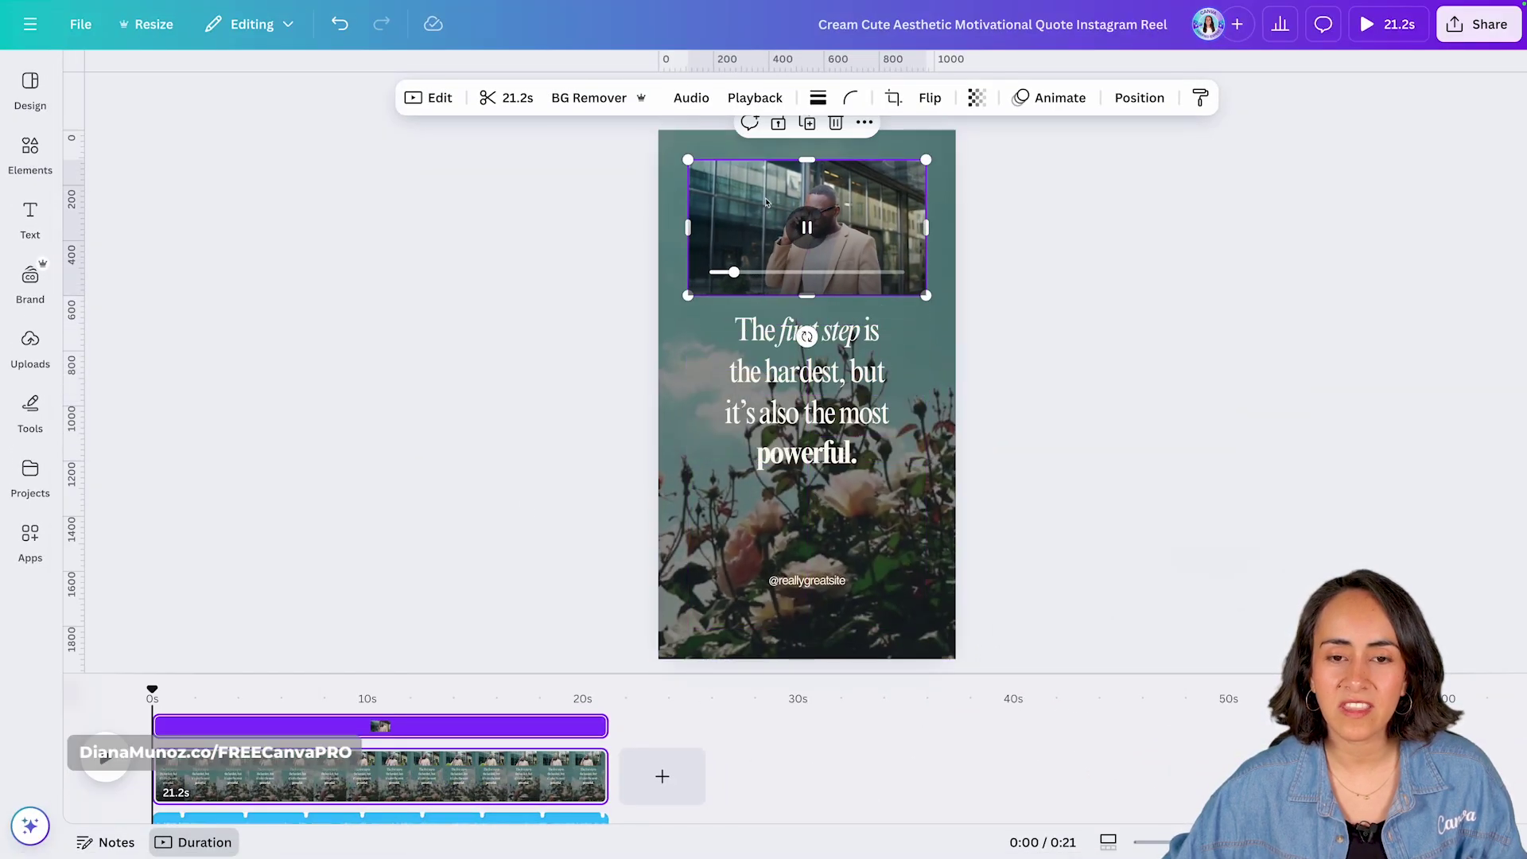
click(588, 97)
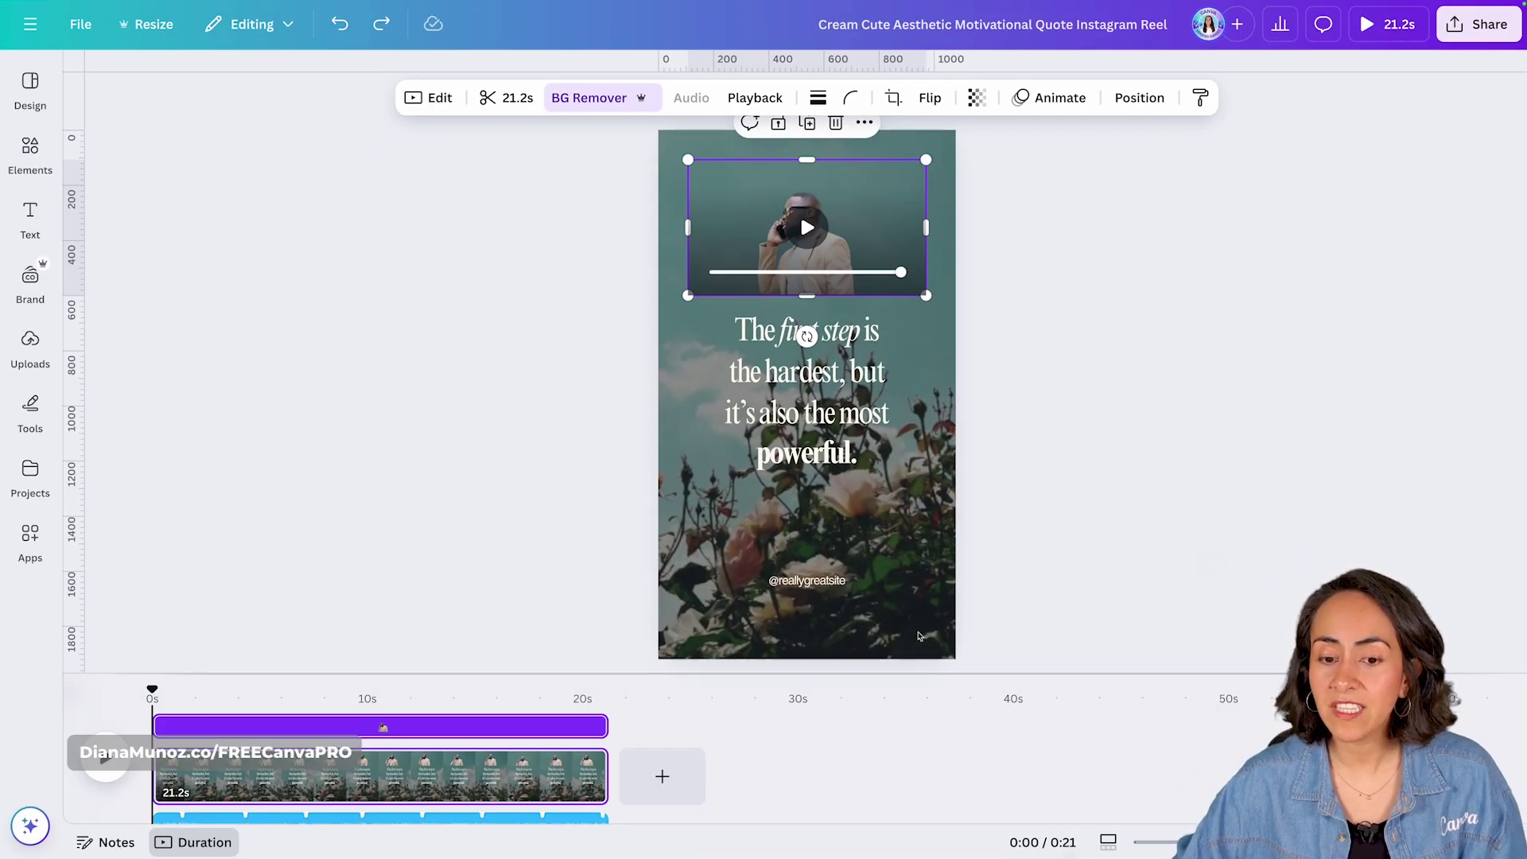
click(806, 580)
click(850, 535)
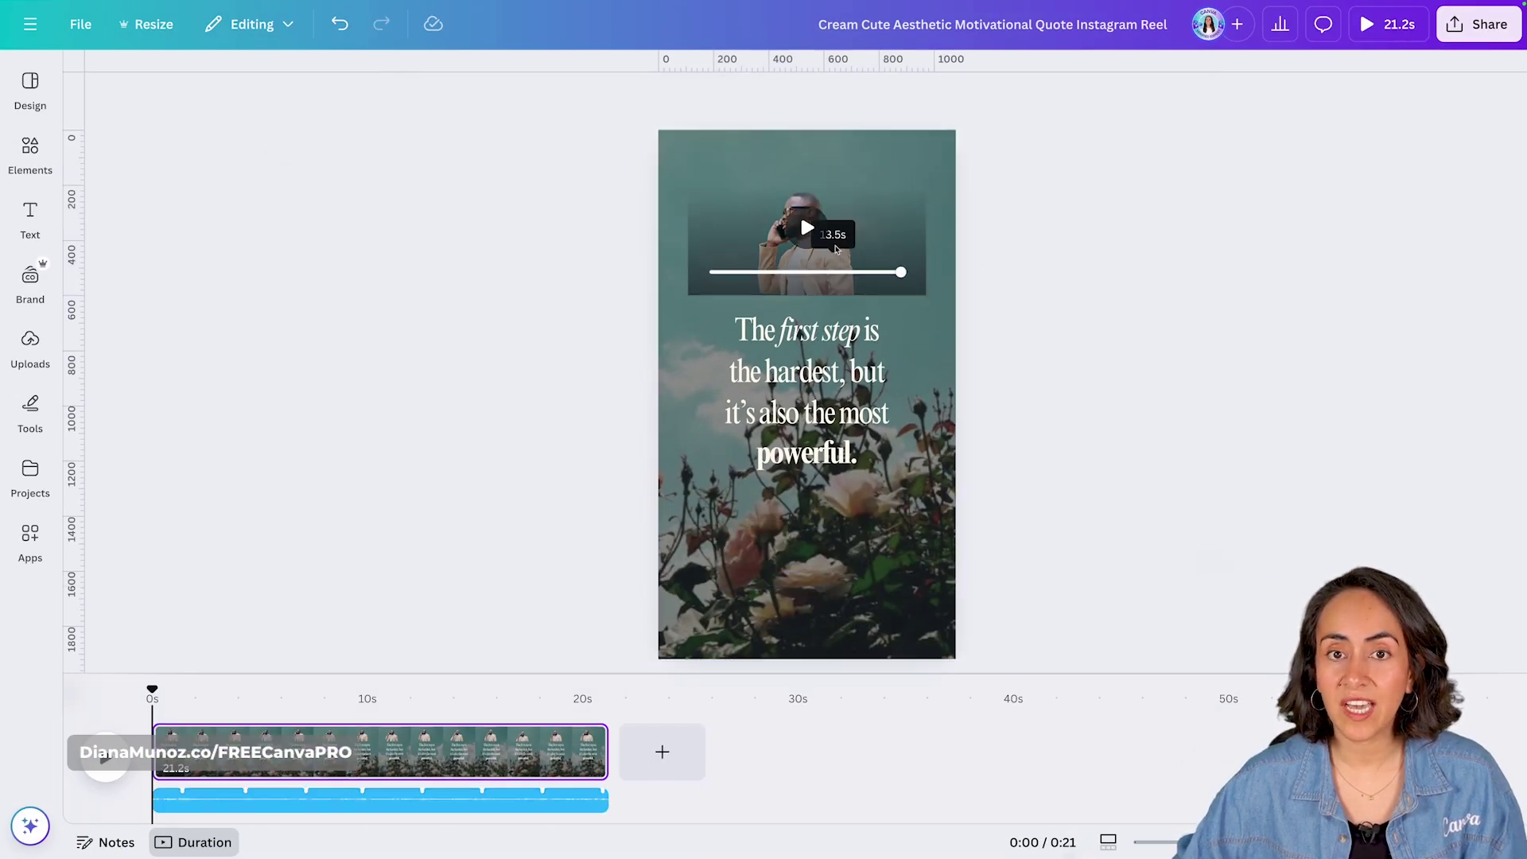
Move the cut-out video of the man to the bottom of the page, enlarge it and shift it towards the centre.
drag(835, 249, 855, 583)
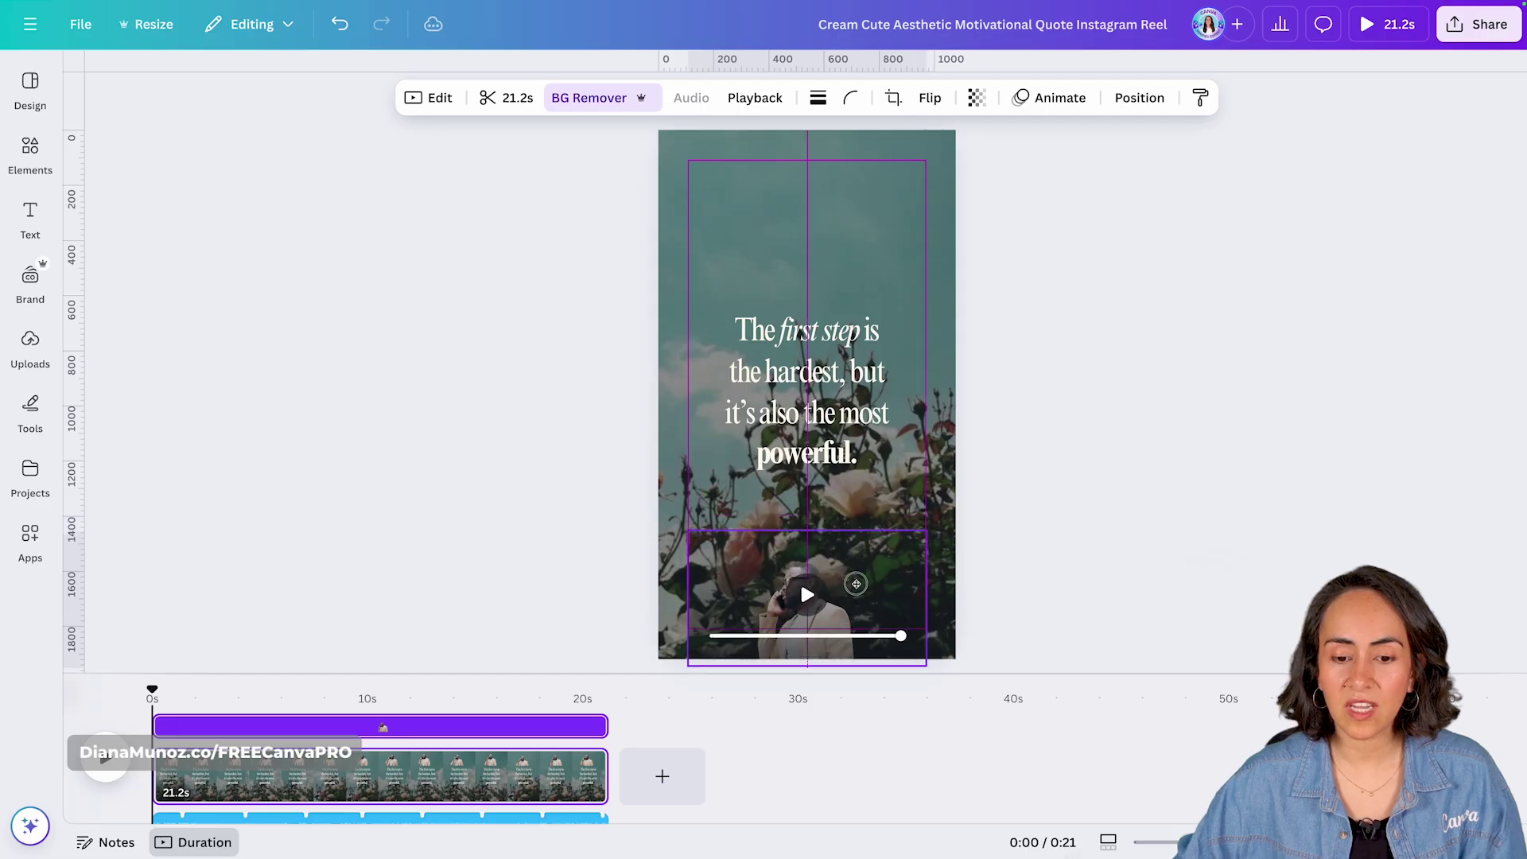
drag(926, 530, 1032, 463)
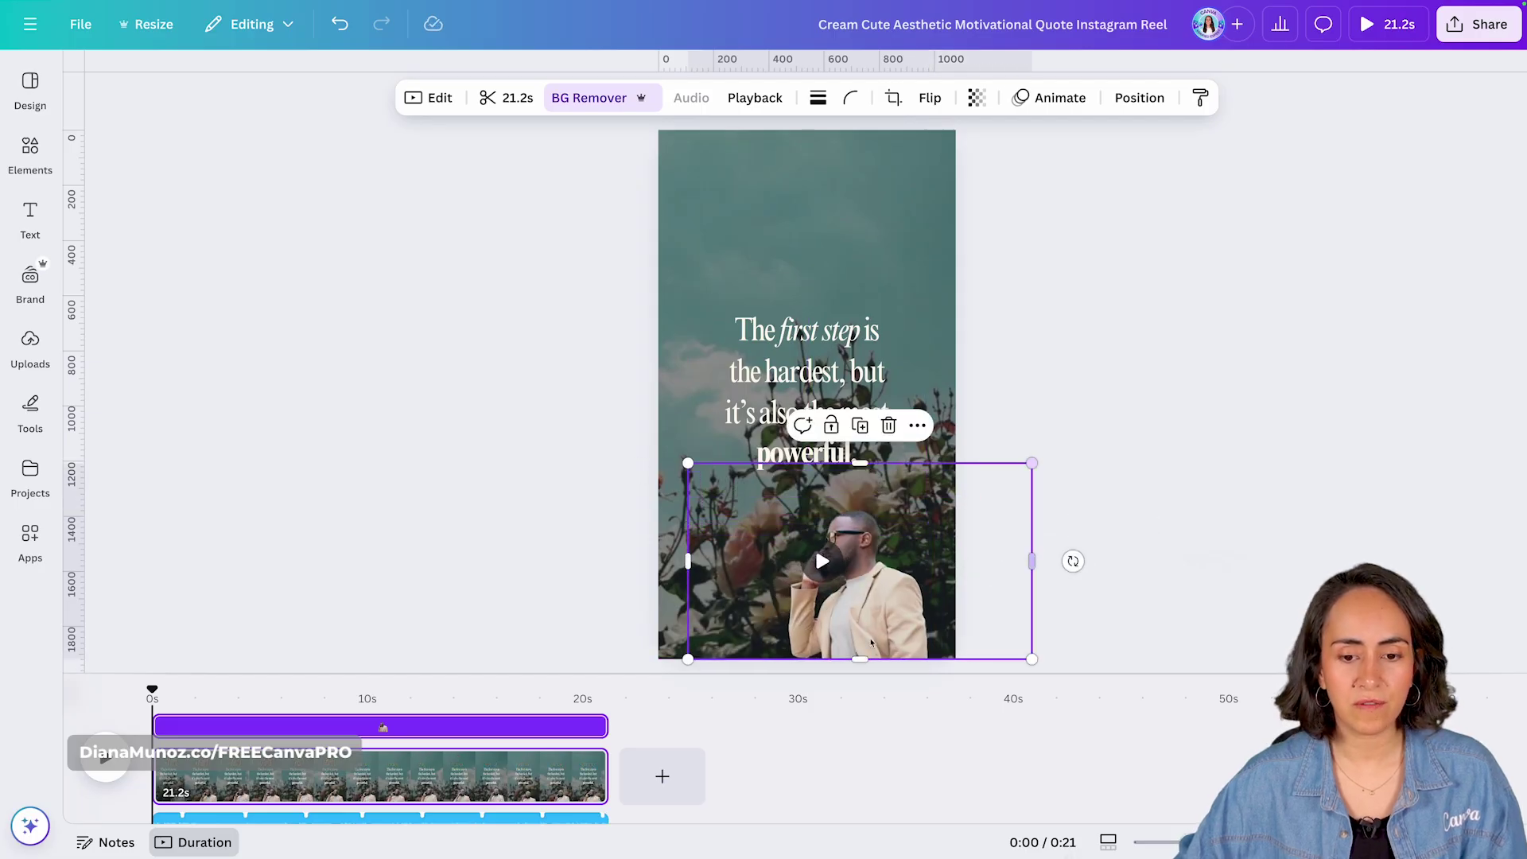
drag(885, 567, 843, 567)
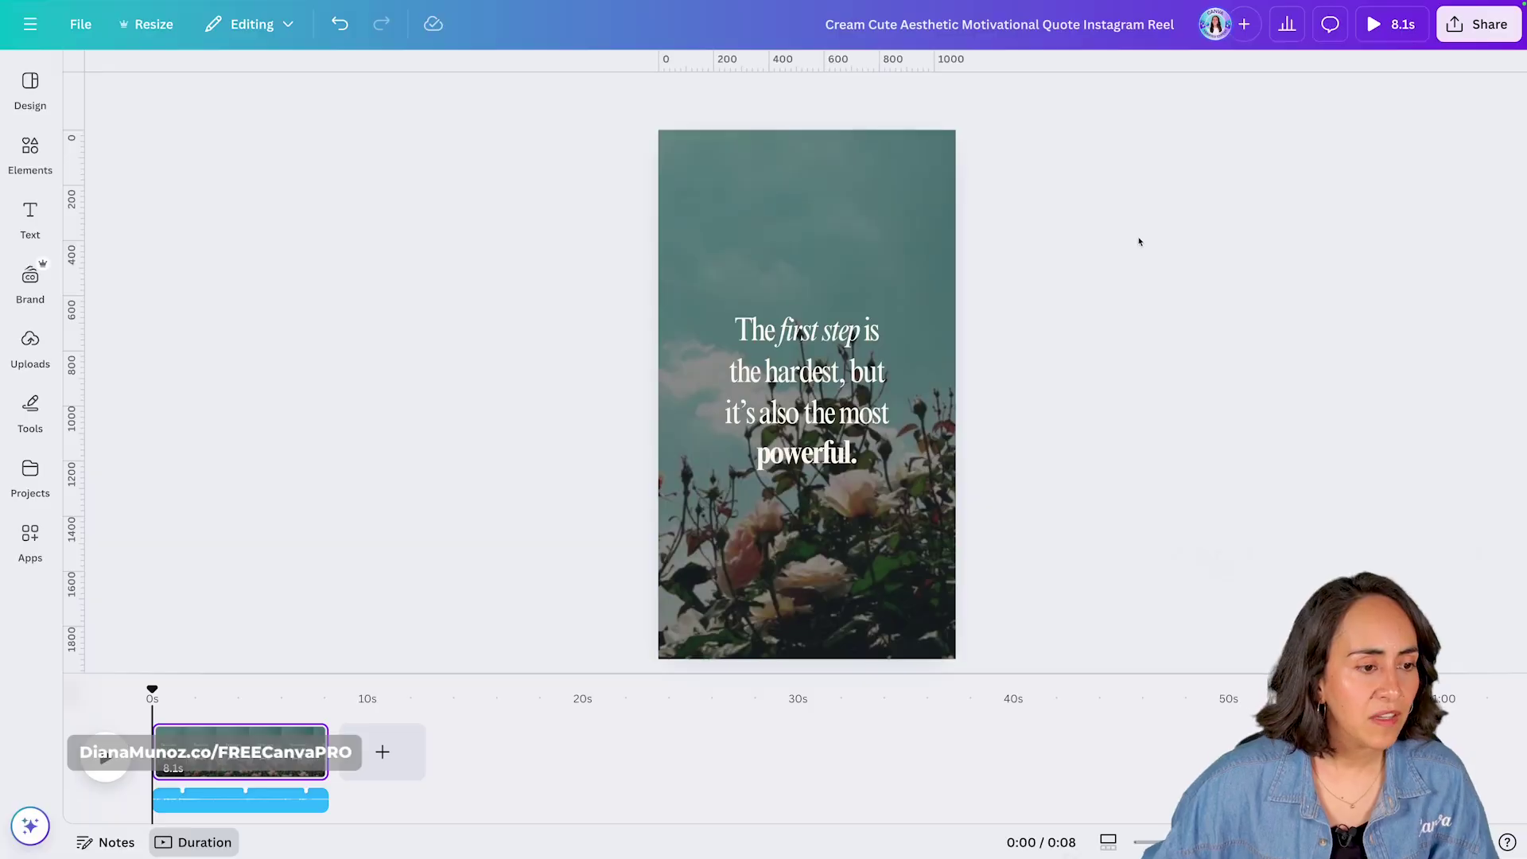
Add the uploaded 49-second vertical video to the page and scrub through its opening second.
click(30, 344)
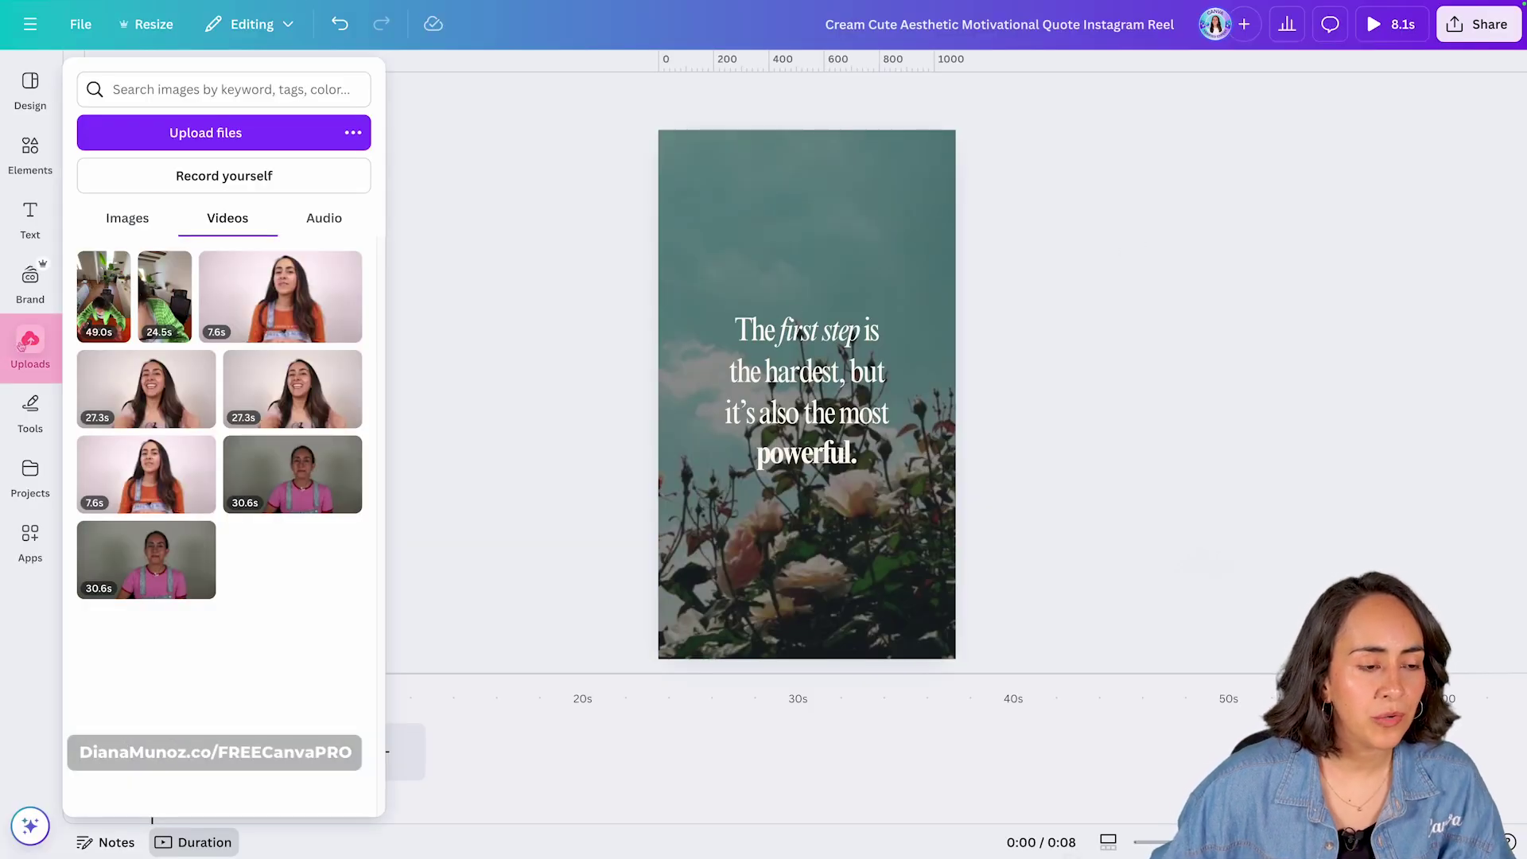
mouse_move(87, 324)
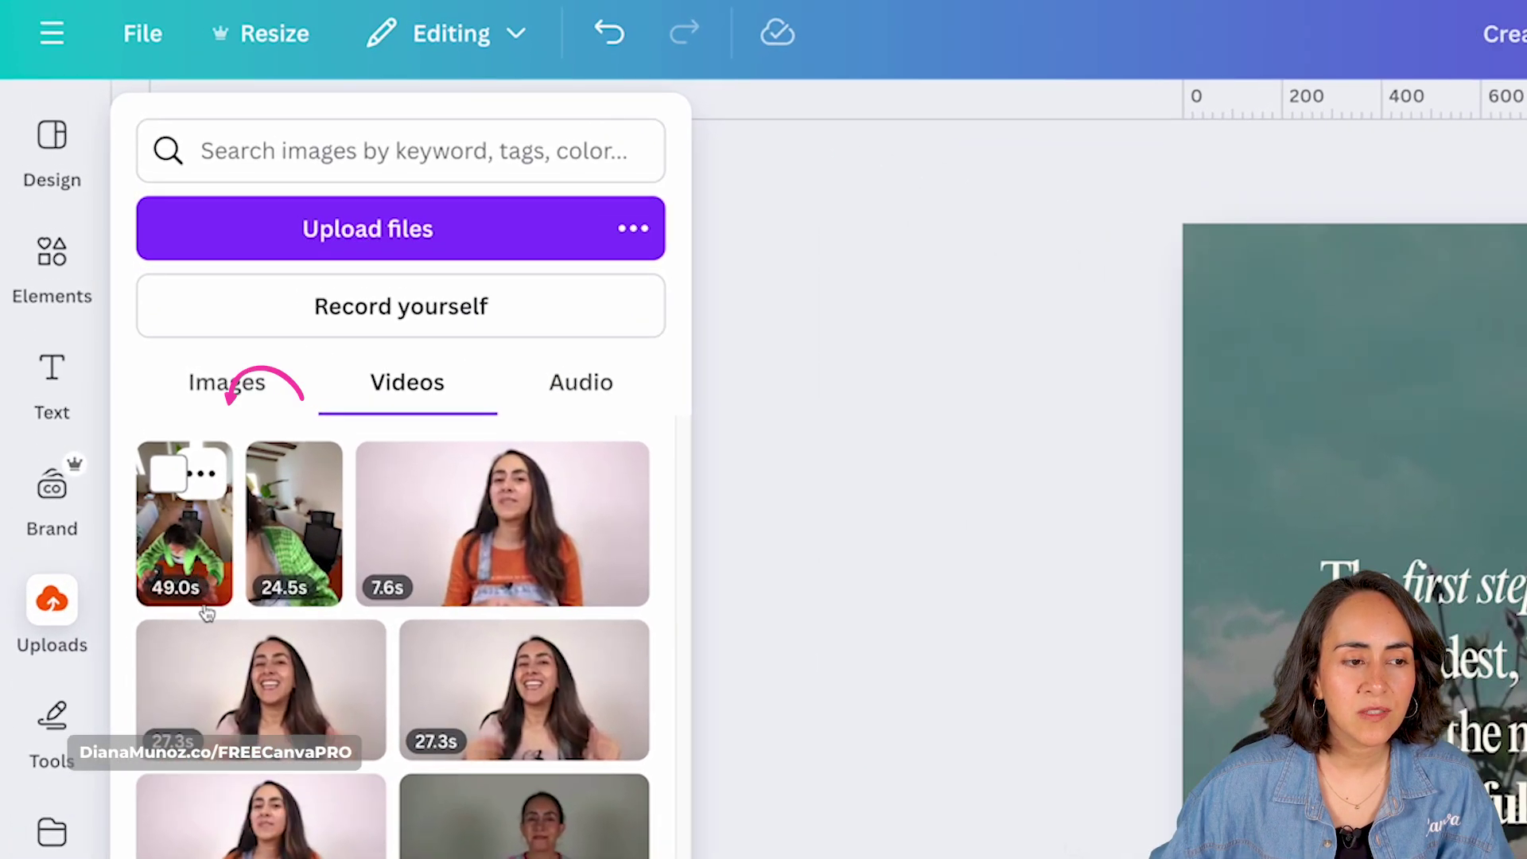
click(189, 547)
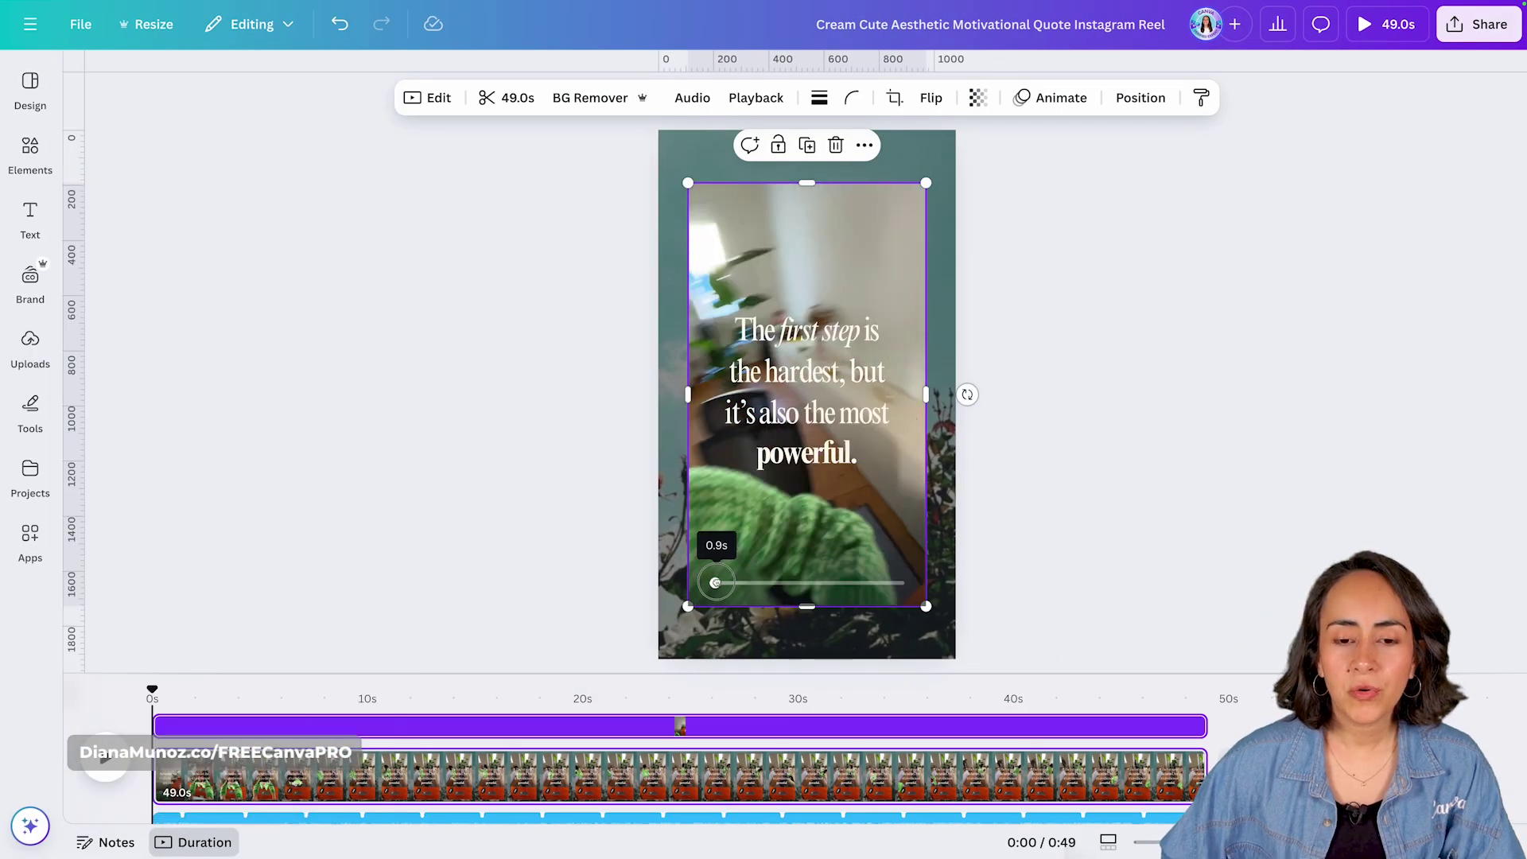
mouse_move(715, 583)
mouse_down()
mouse_move(904, 587)
mouse_move(712, 583)
mouse_up()
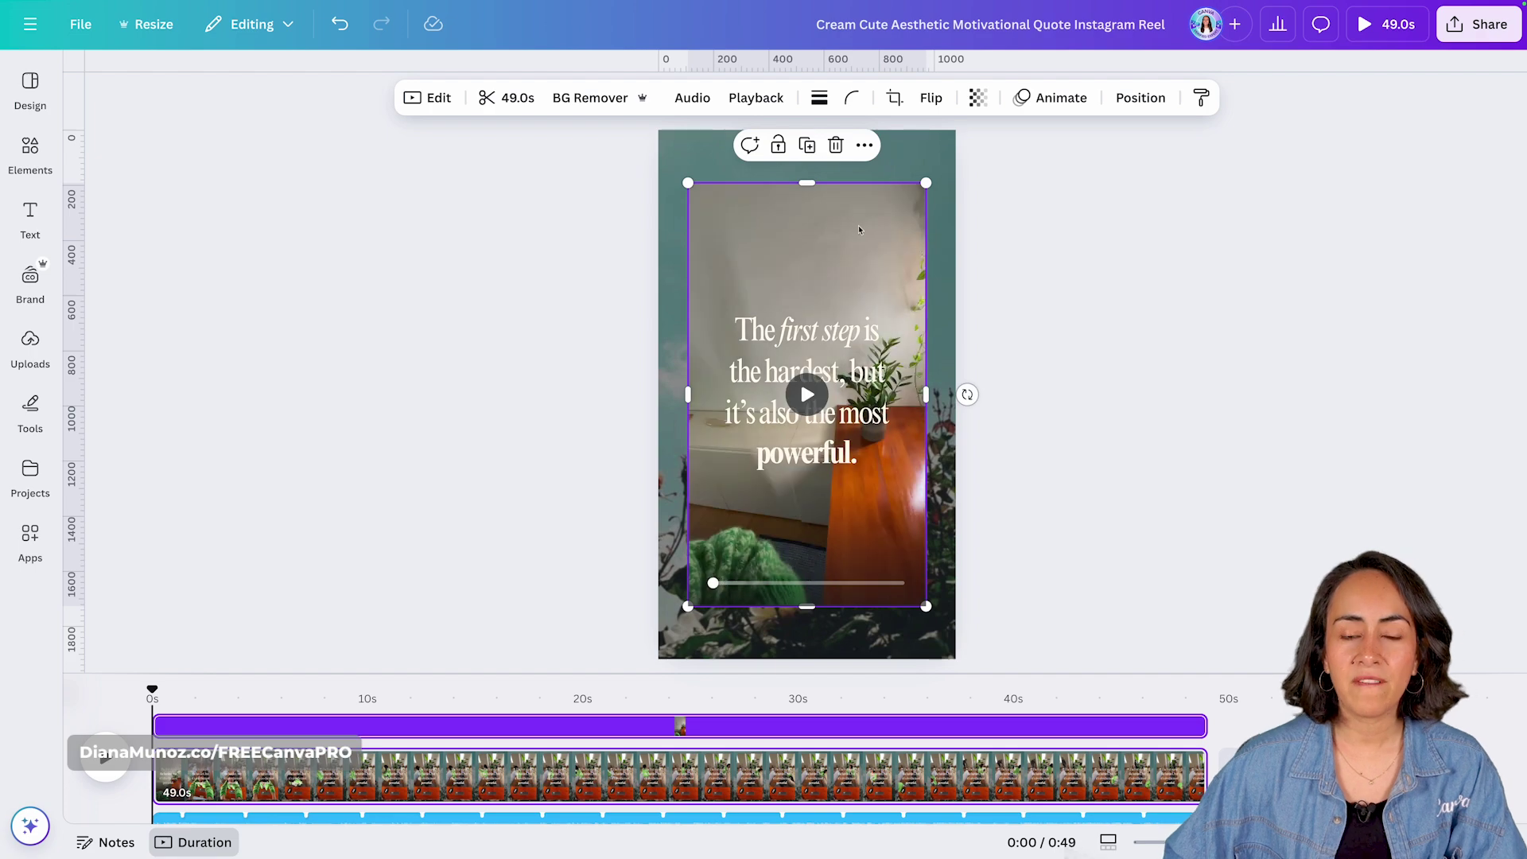
Generate Highlights for the 49-second video, add the "Setting Up the Scene" highlight to the design and reopen the video's editing options.
click(433, 98)
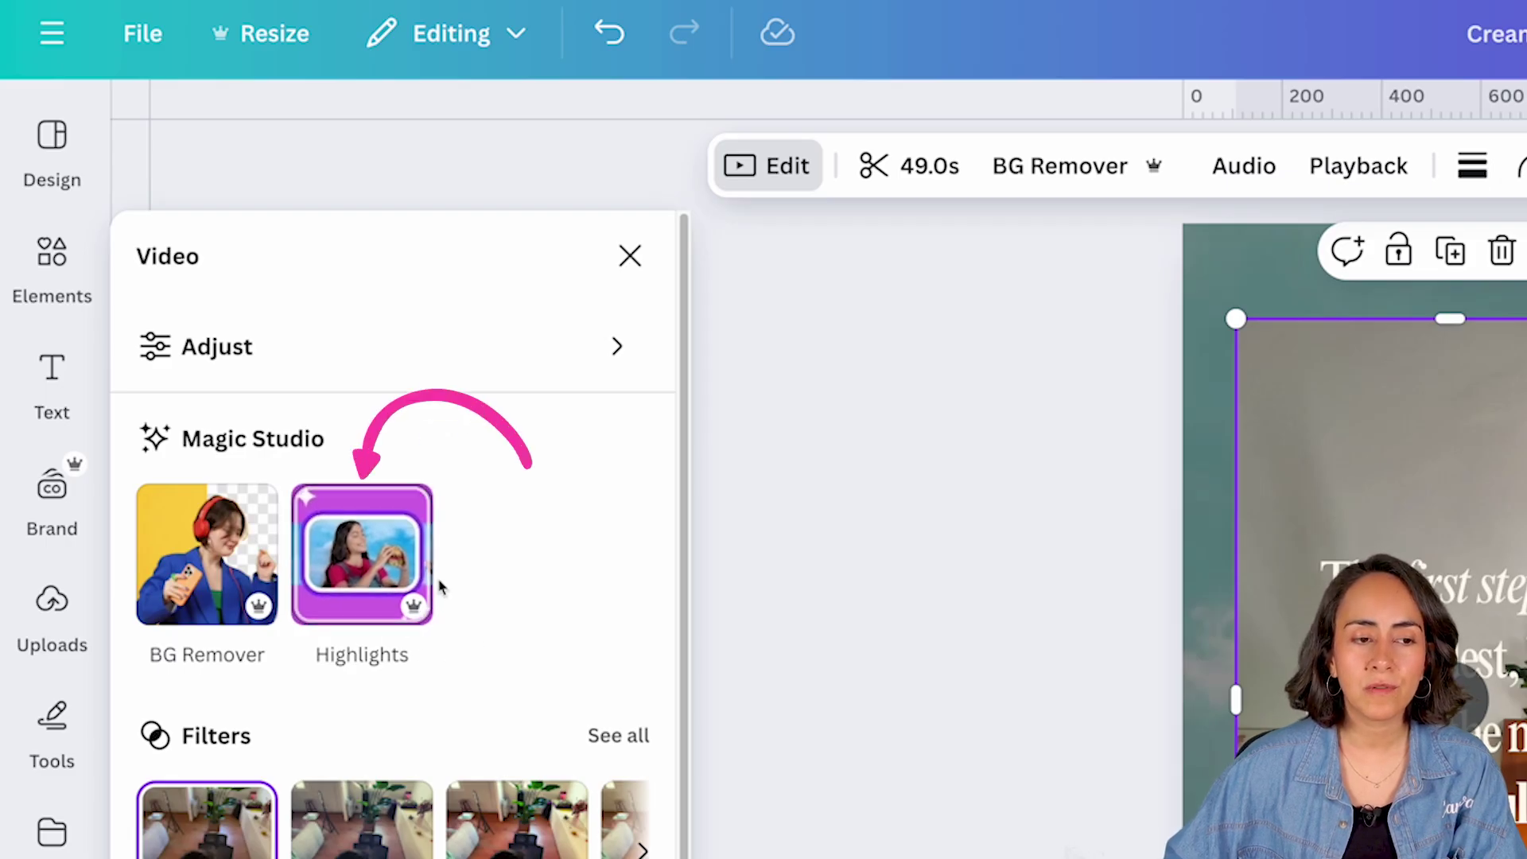
click(368, 561)
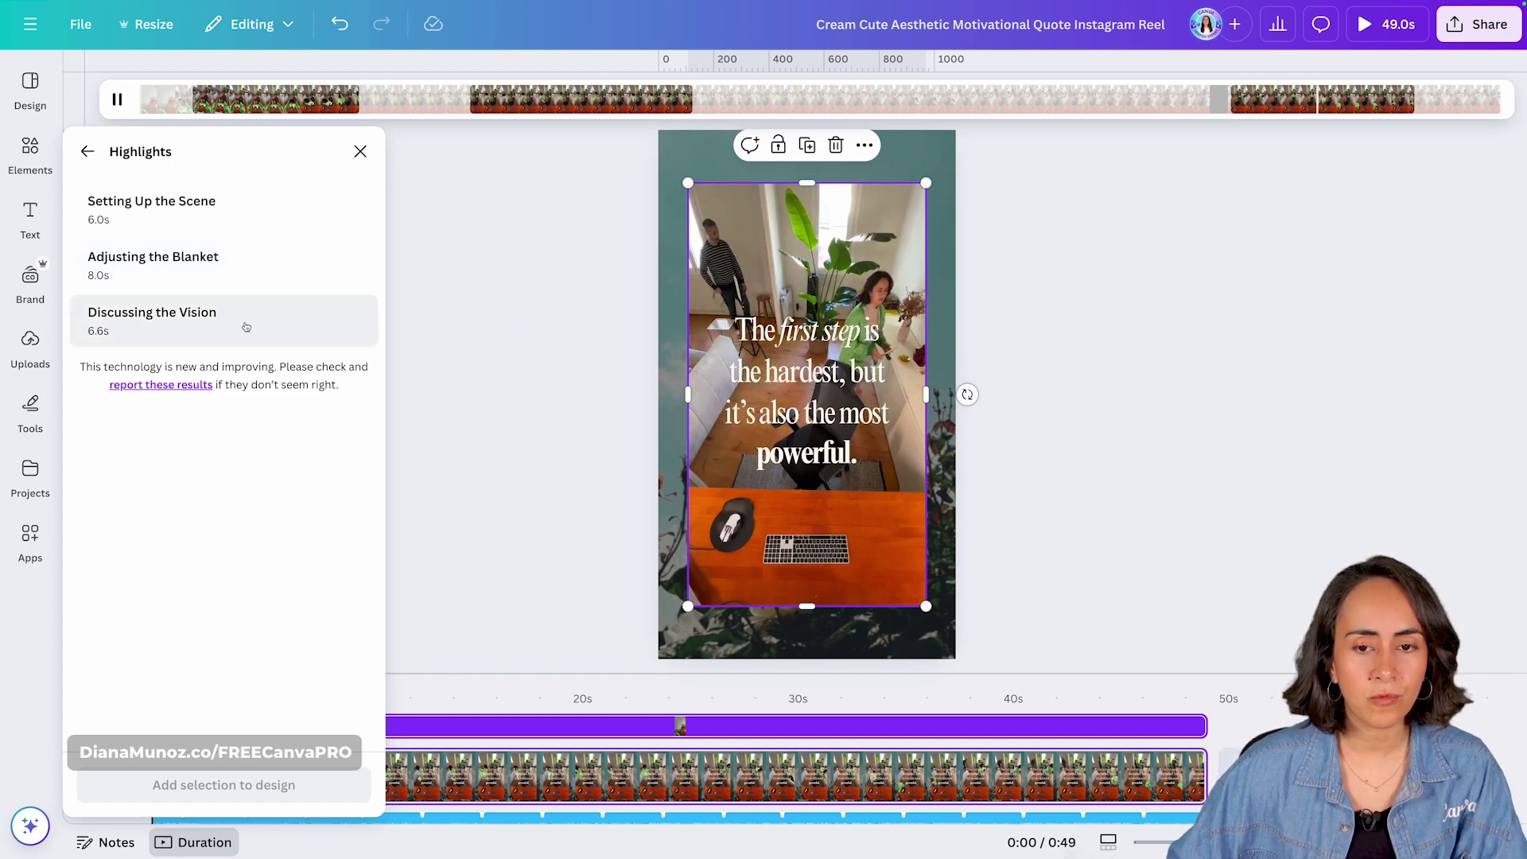
click(151, 208)
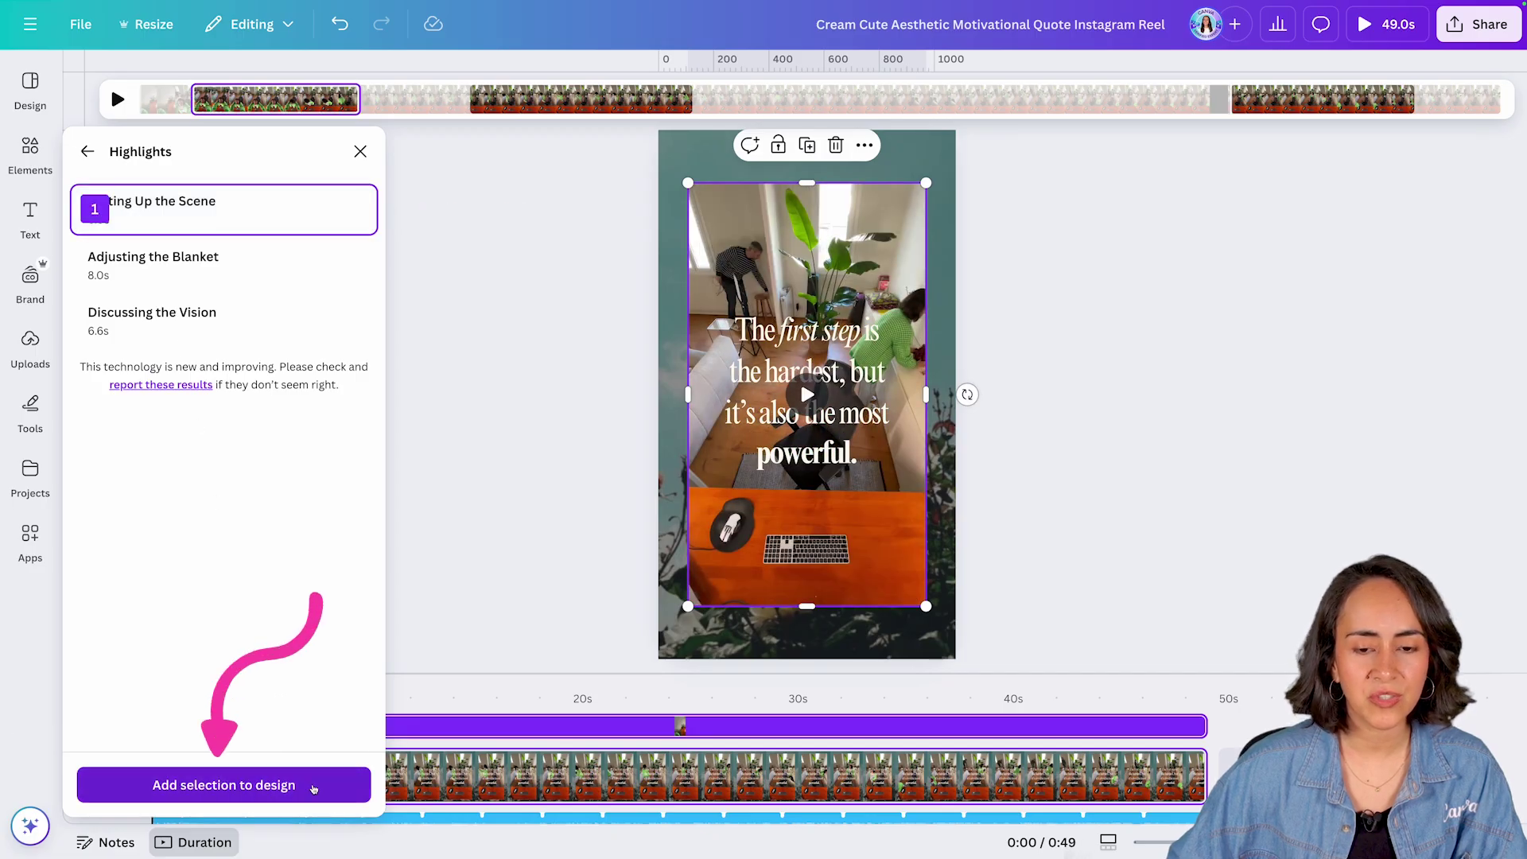
click(224, 785)
click(432, 97)
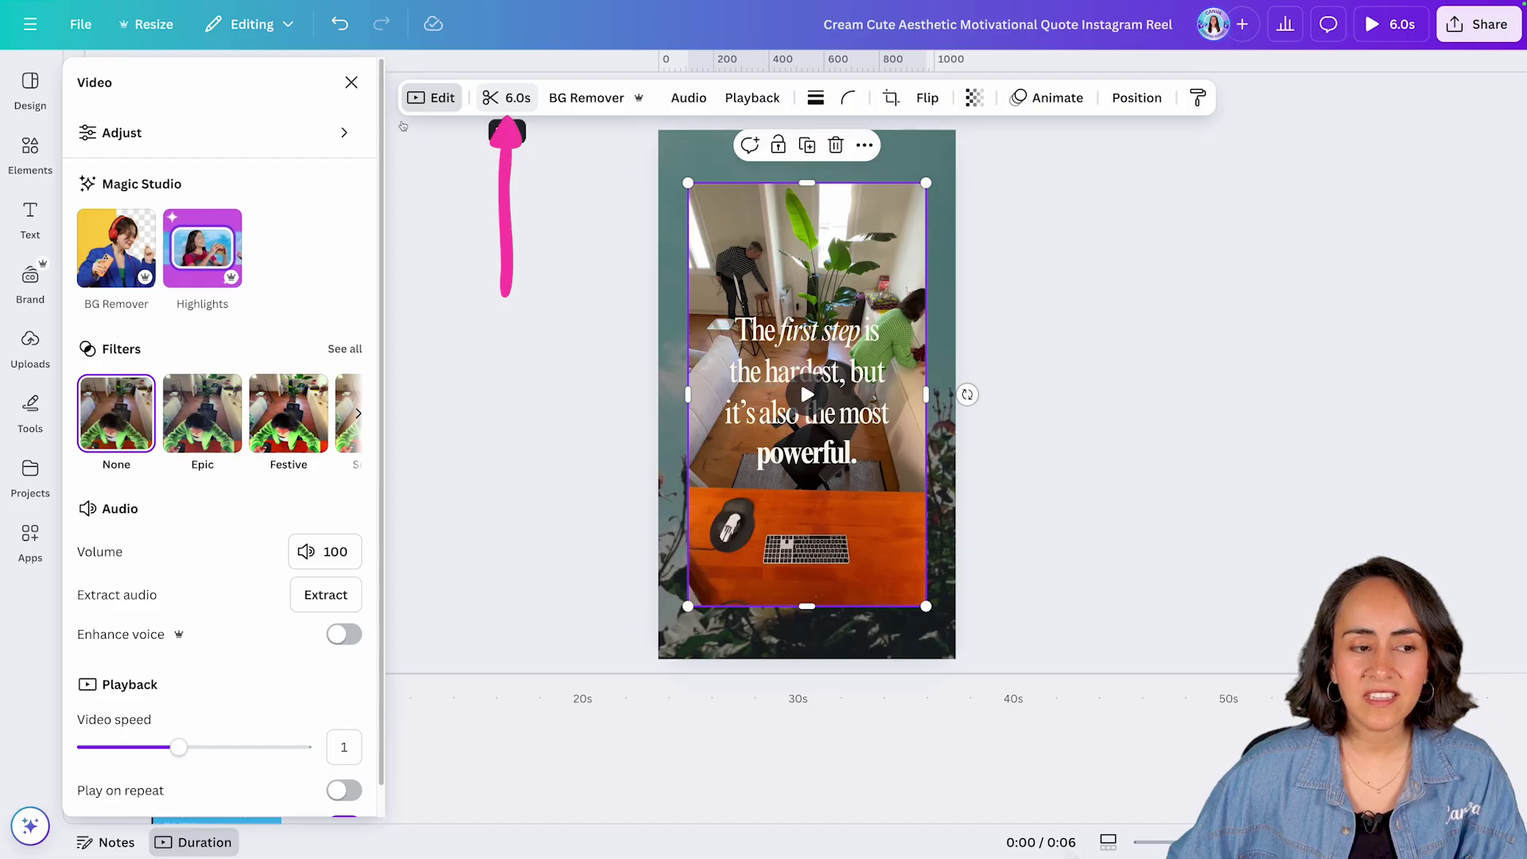
Open the Magic Media AI generator from the elements library and switch it to video generation.
click(30, 347)
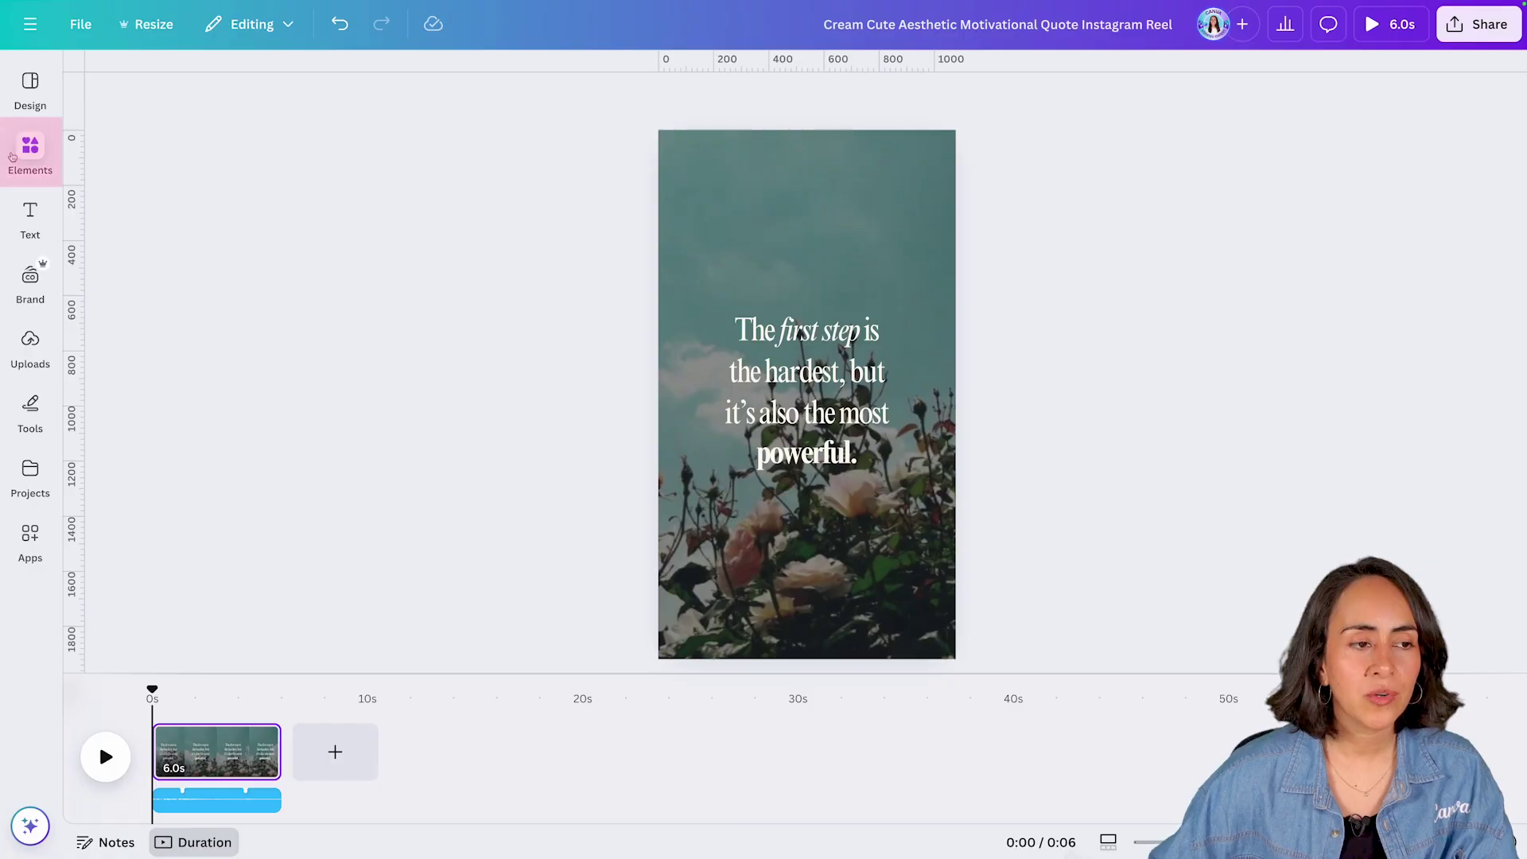
click(24, 155)
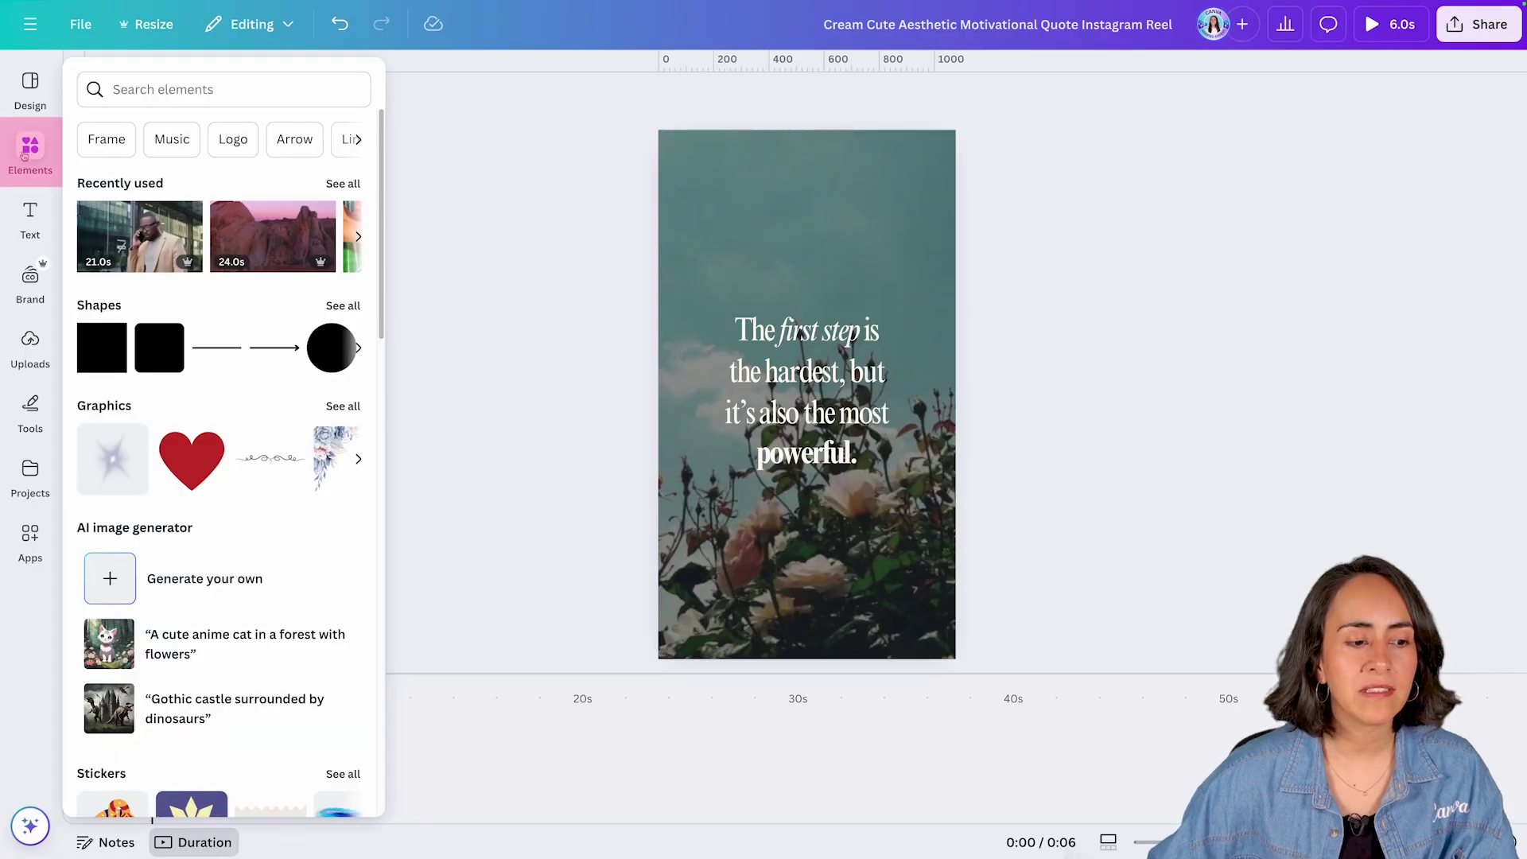
scroll(273, 348, down, 4)
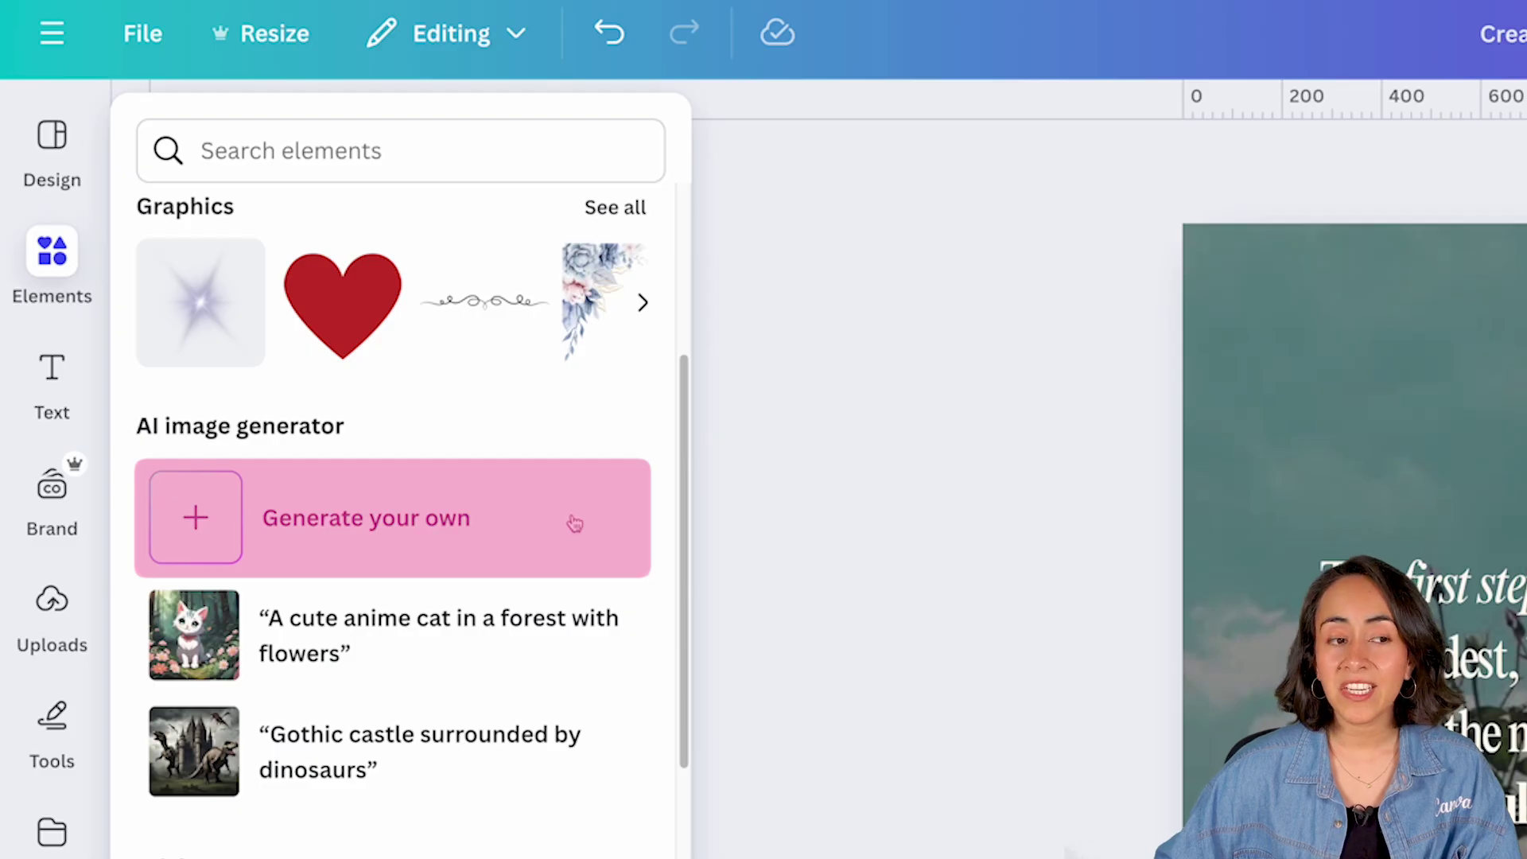
click(480, 547)
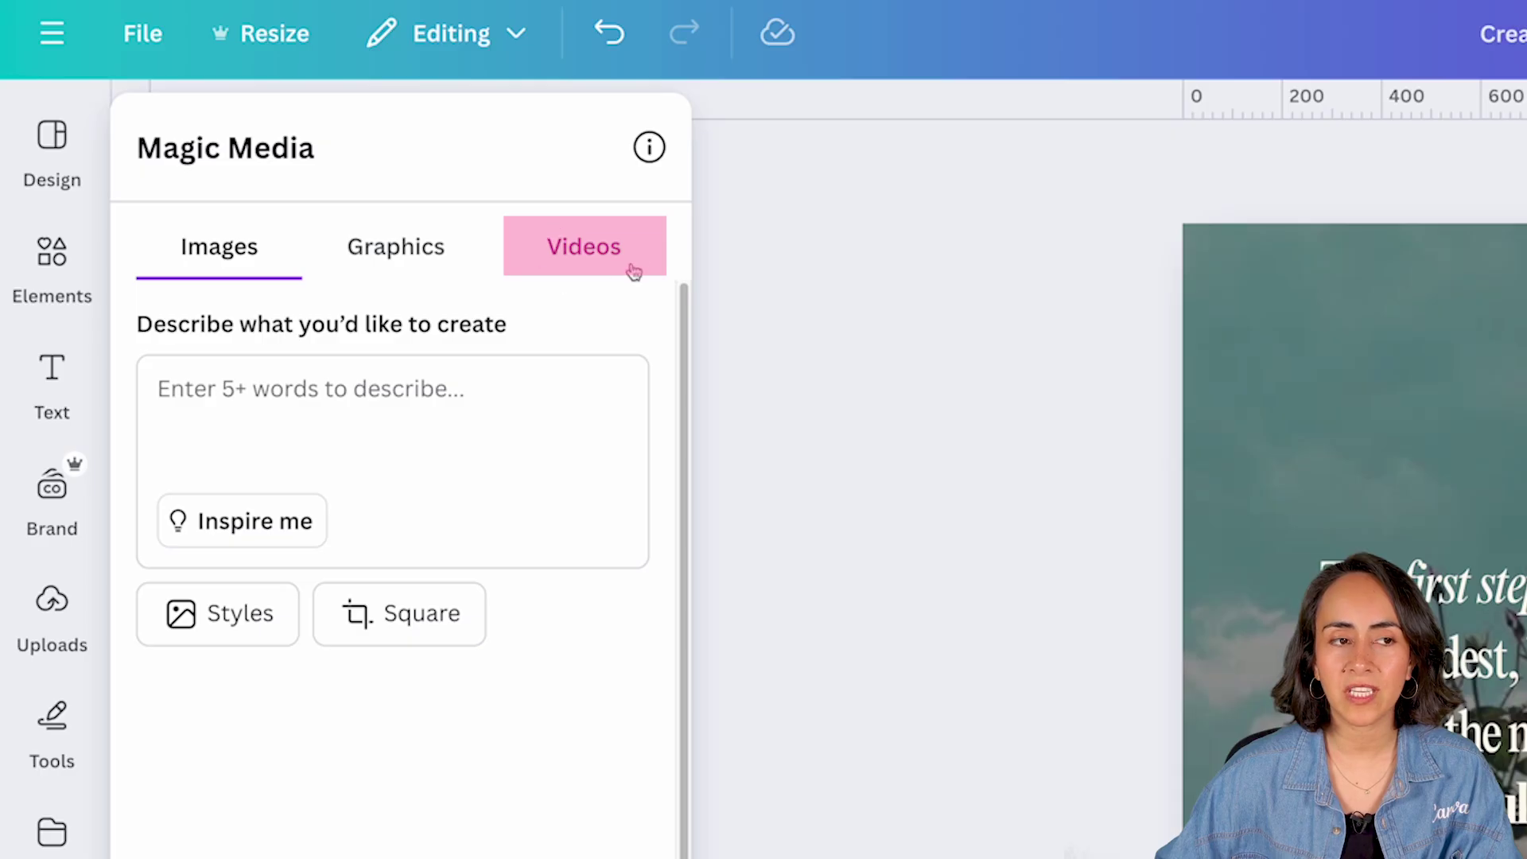
click(574, 254)
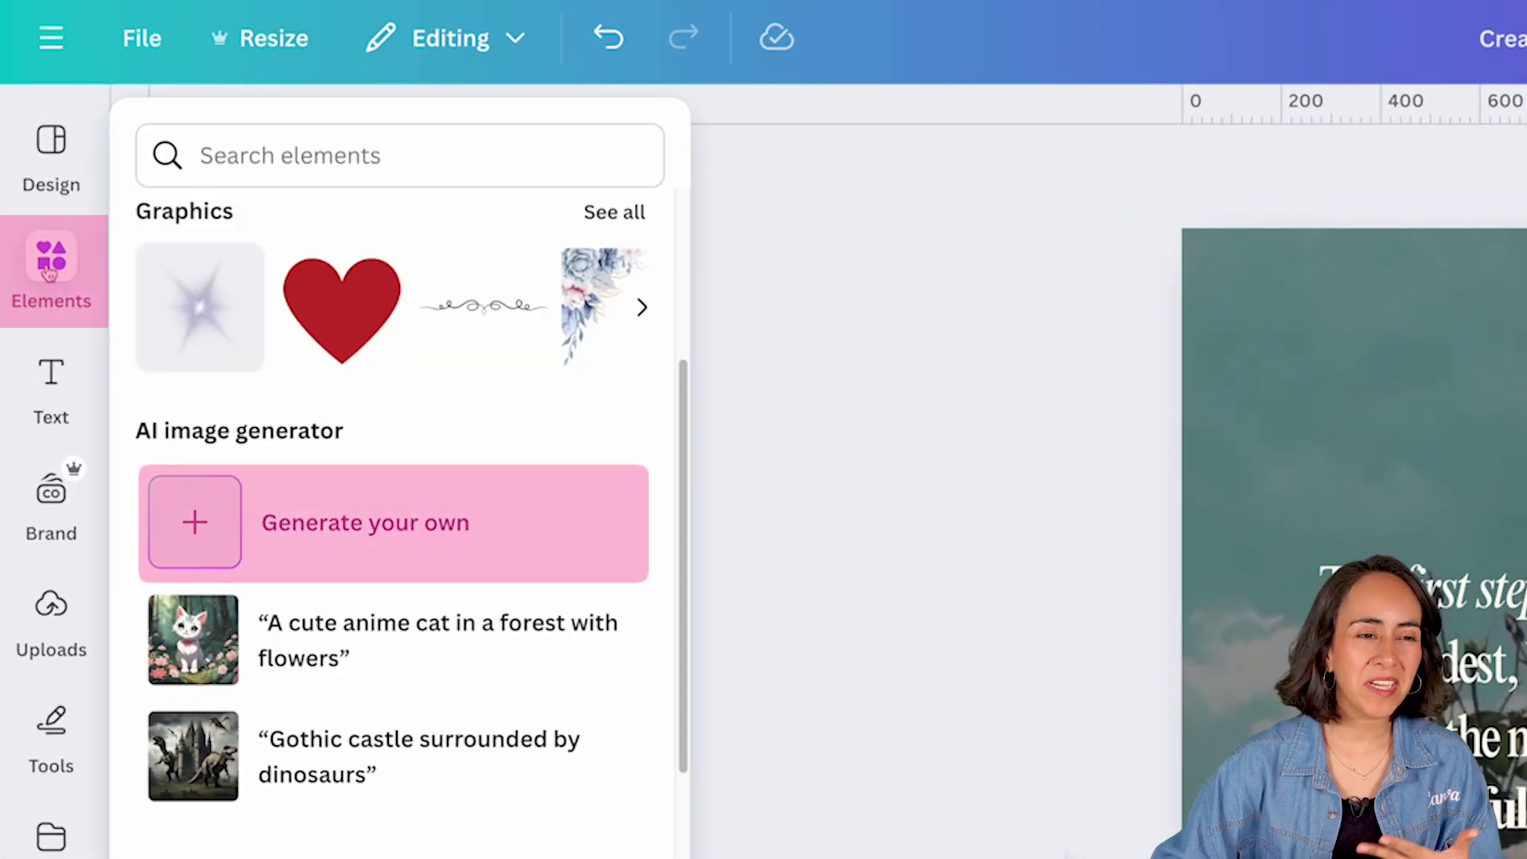
Generate an AI video from the suggested prompt "Beautiful snow capped mountains in the style of professional cinematography, natural light".
click(240, 278)
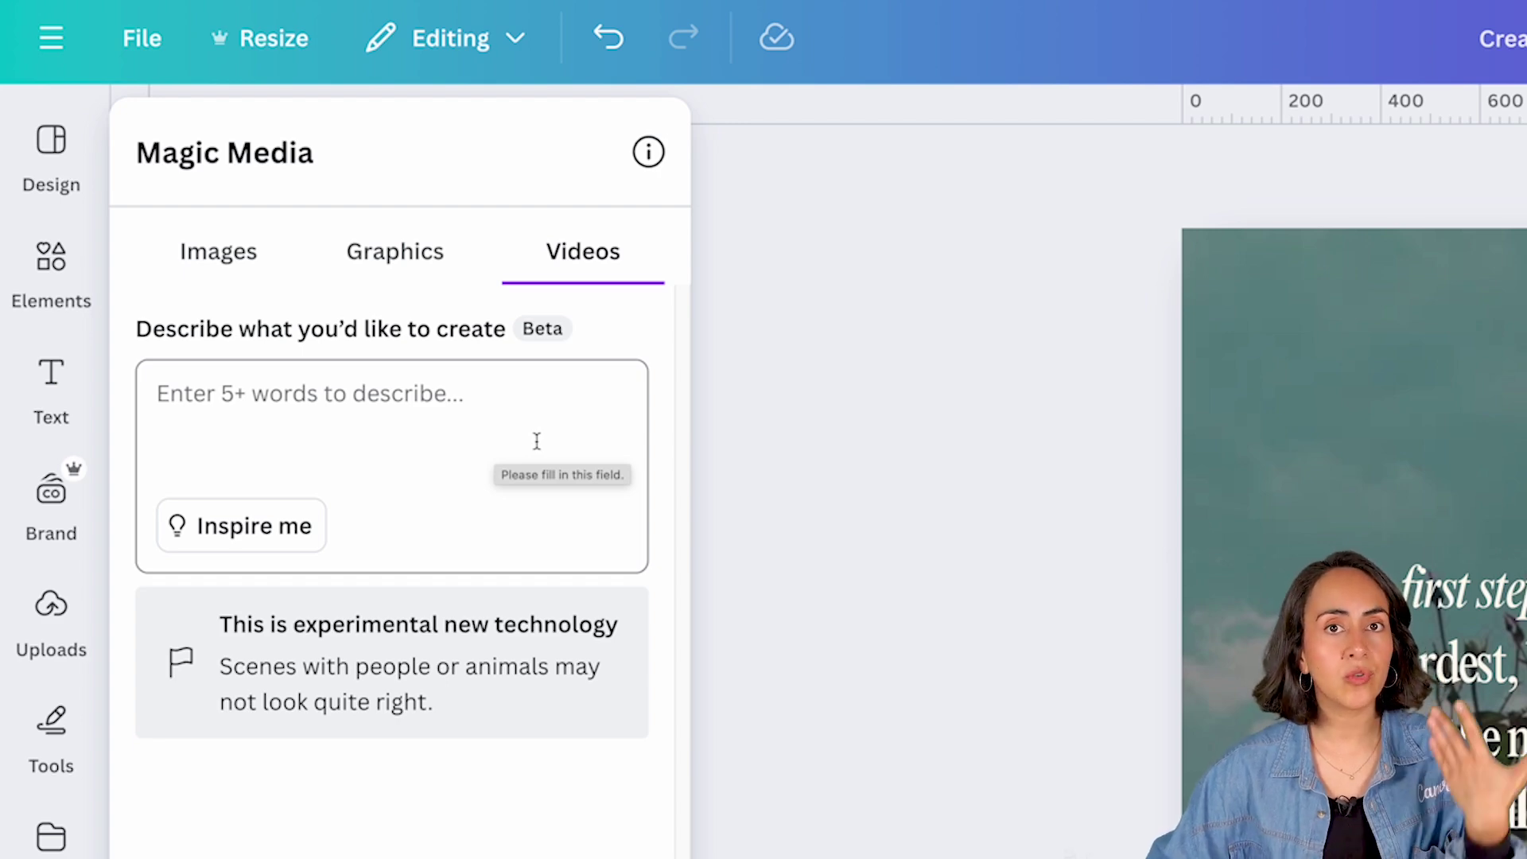
click(264, 533)
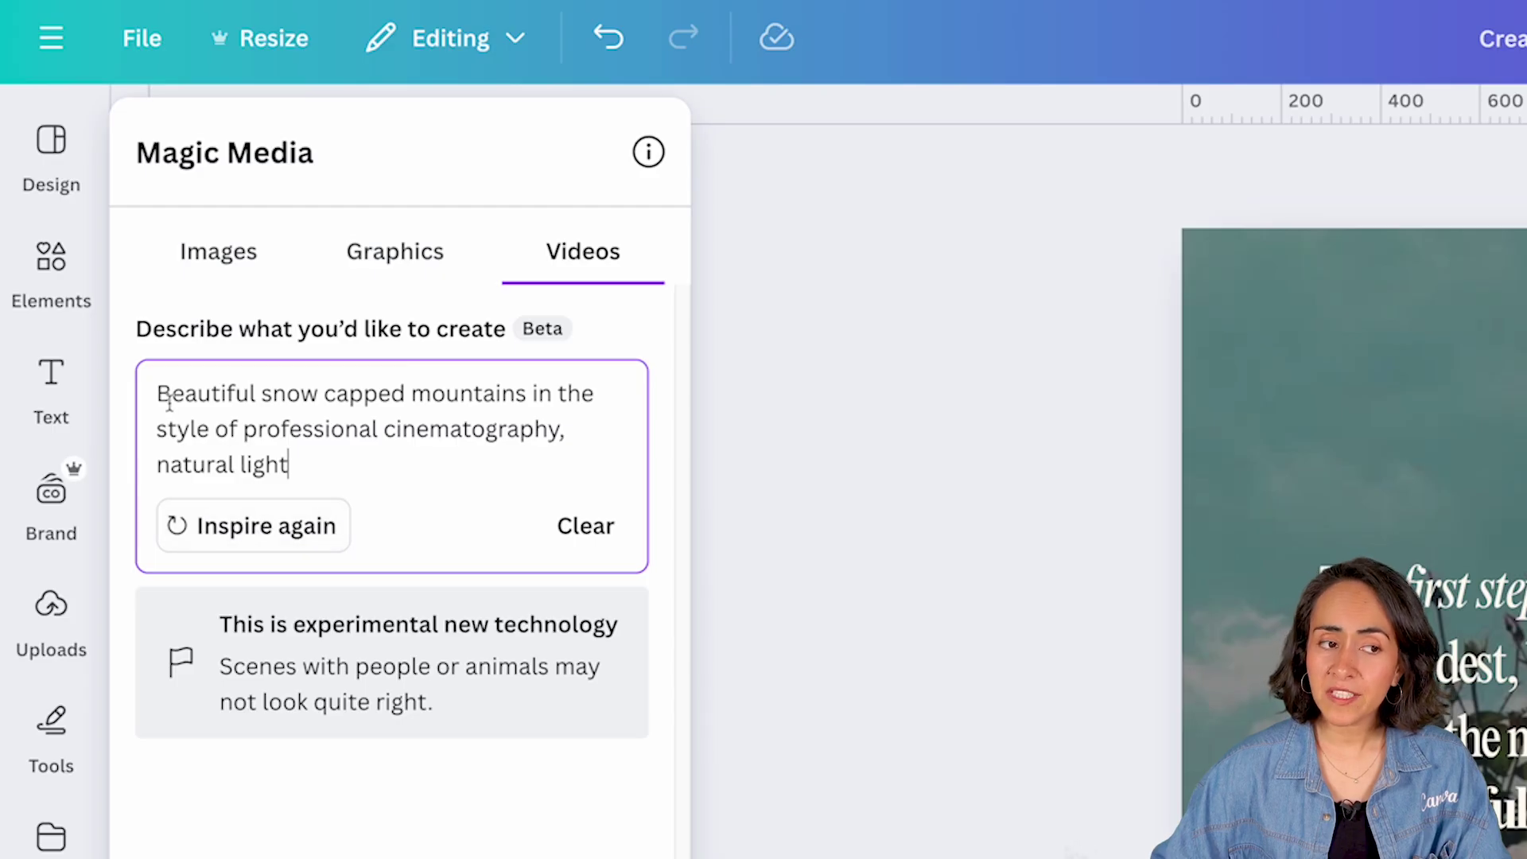
drag(161, 394, 284, 469)
click(320, 468)
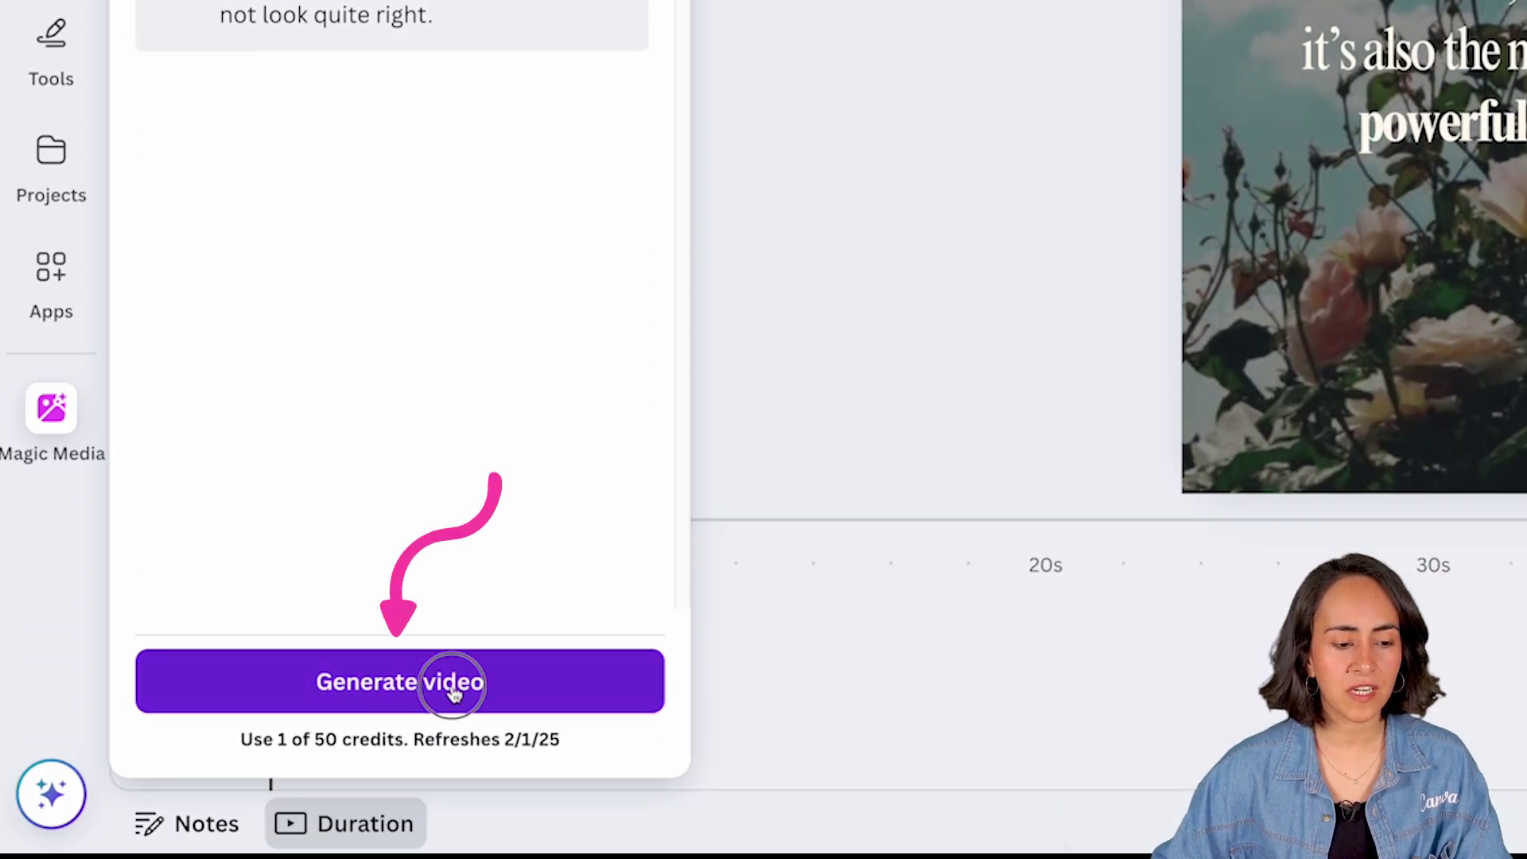
click(453, 692)
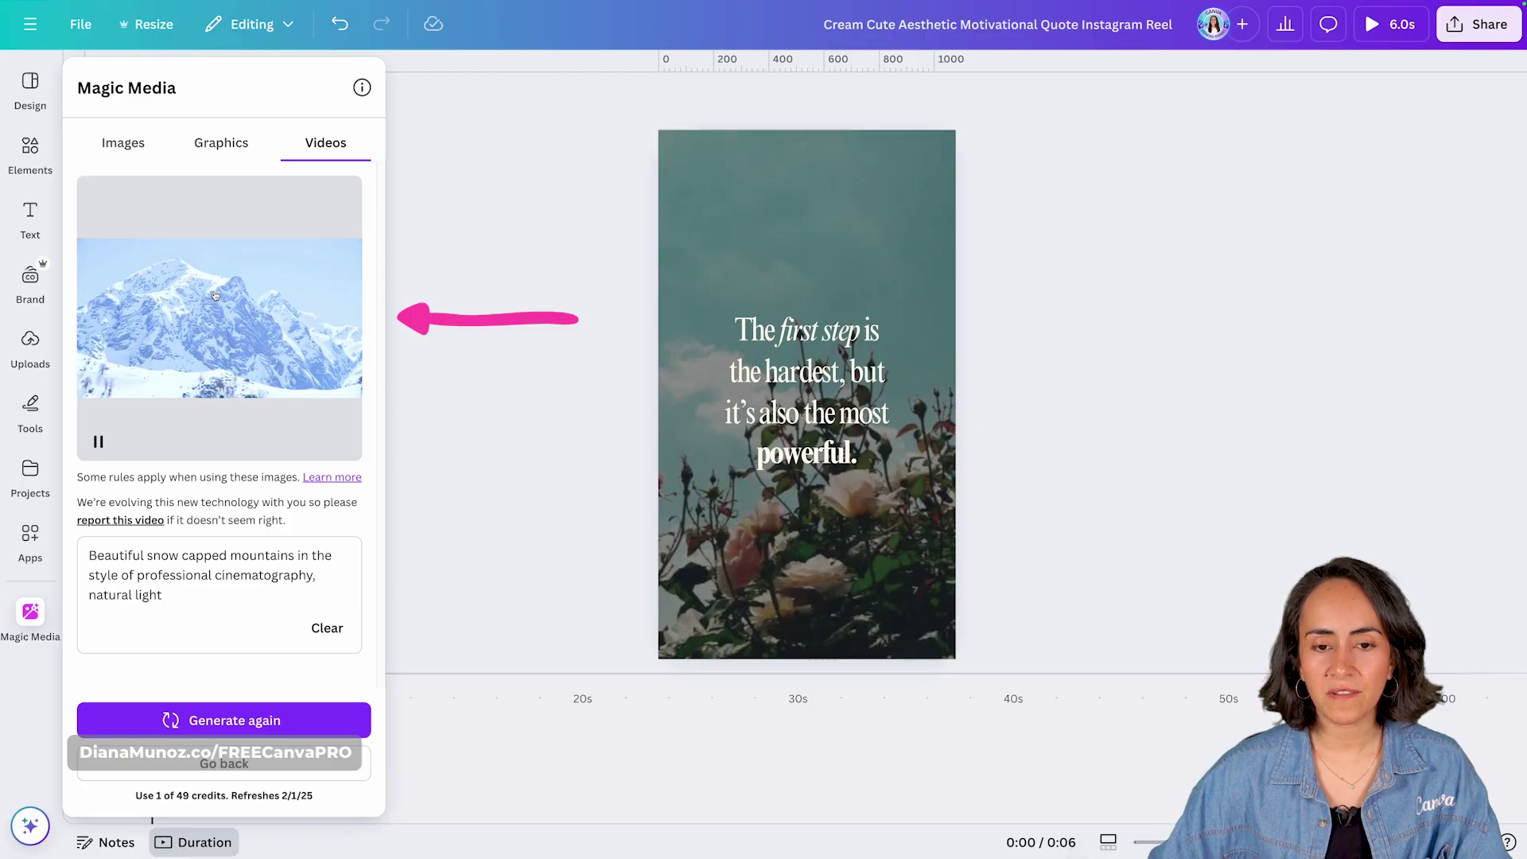
Add the generated mountain video above the quote and make it the page background.
click(214, 295)
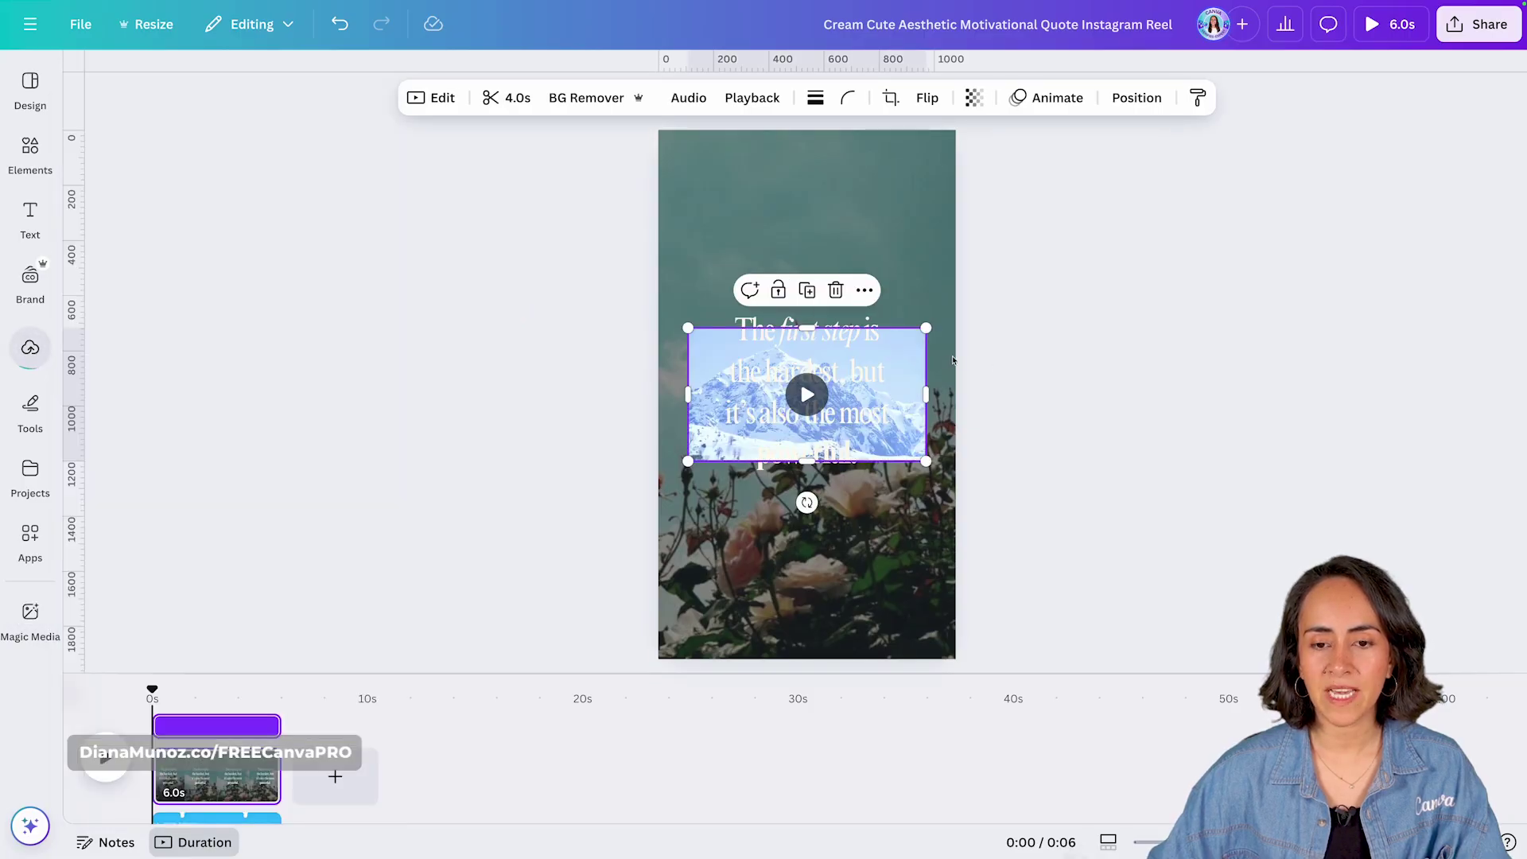
drag(917, 372, 922, 189)
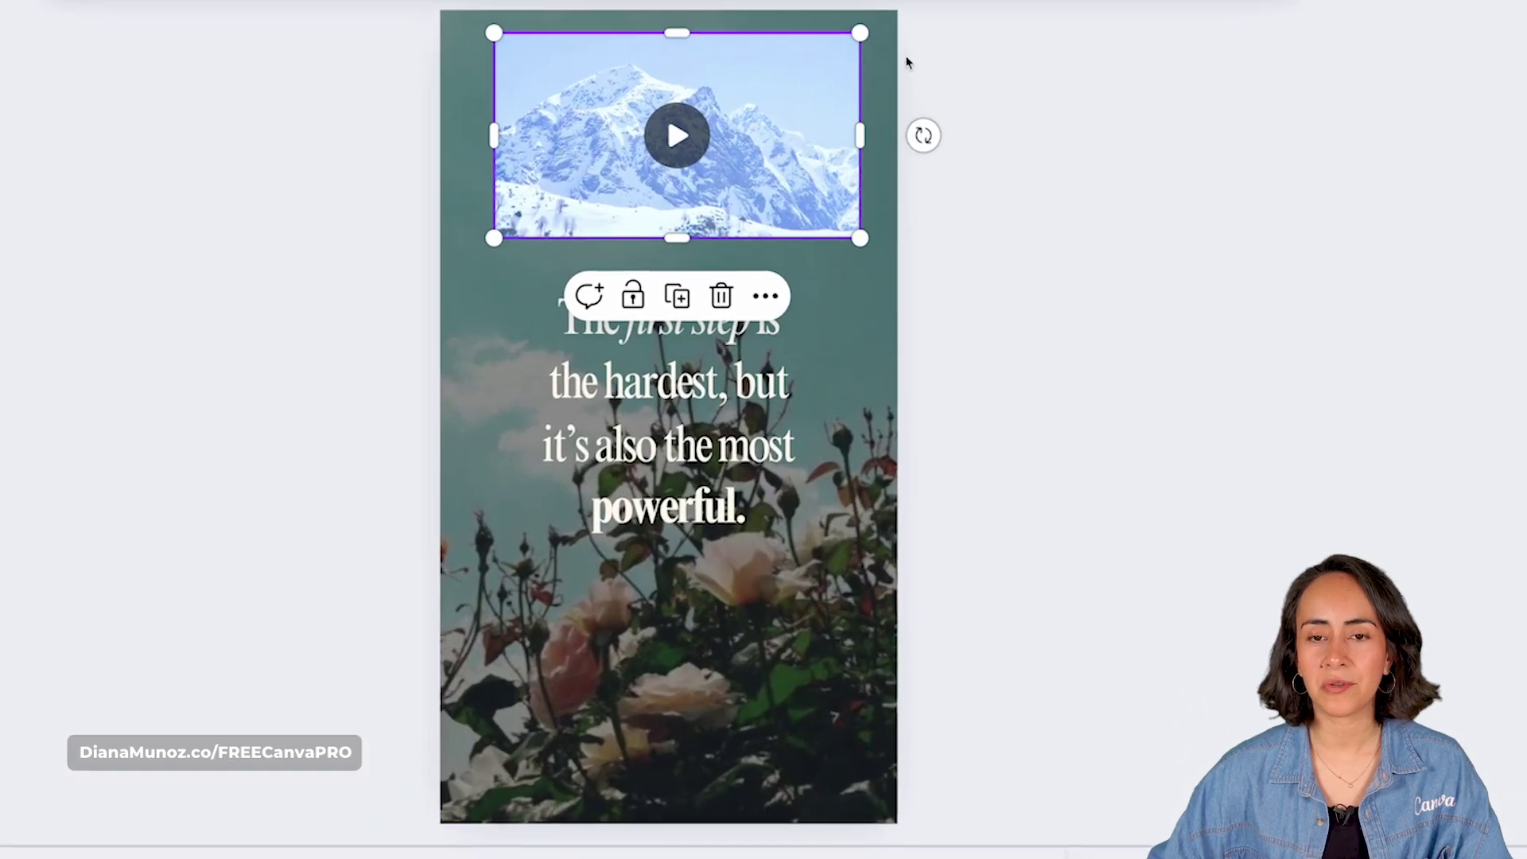
right_click(829, 68)
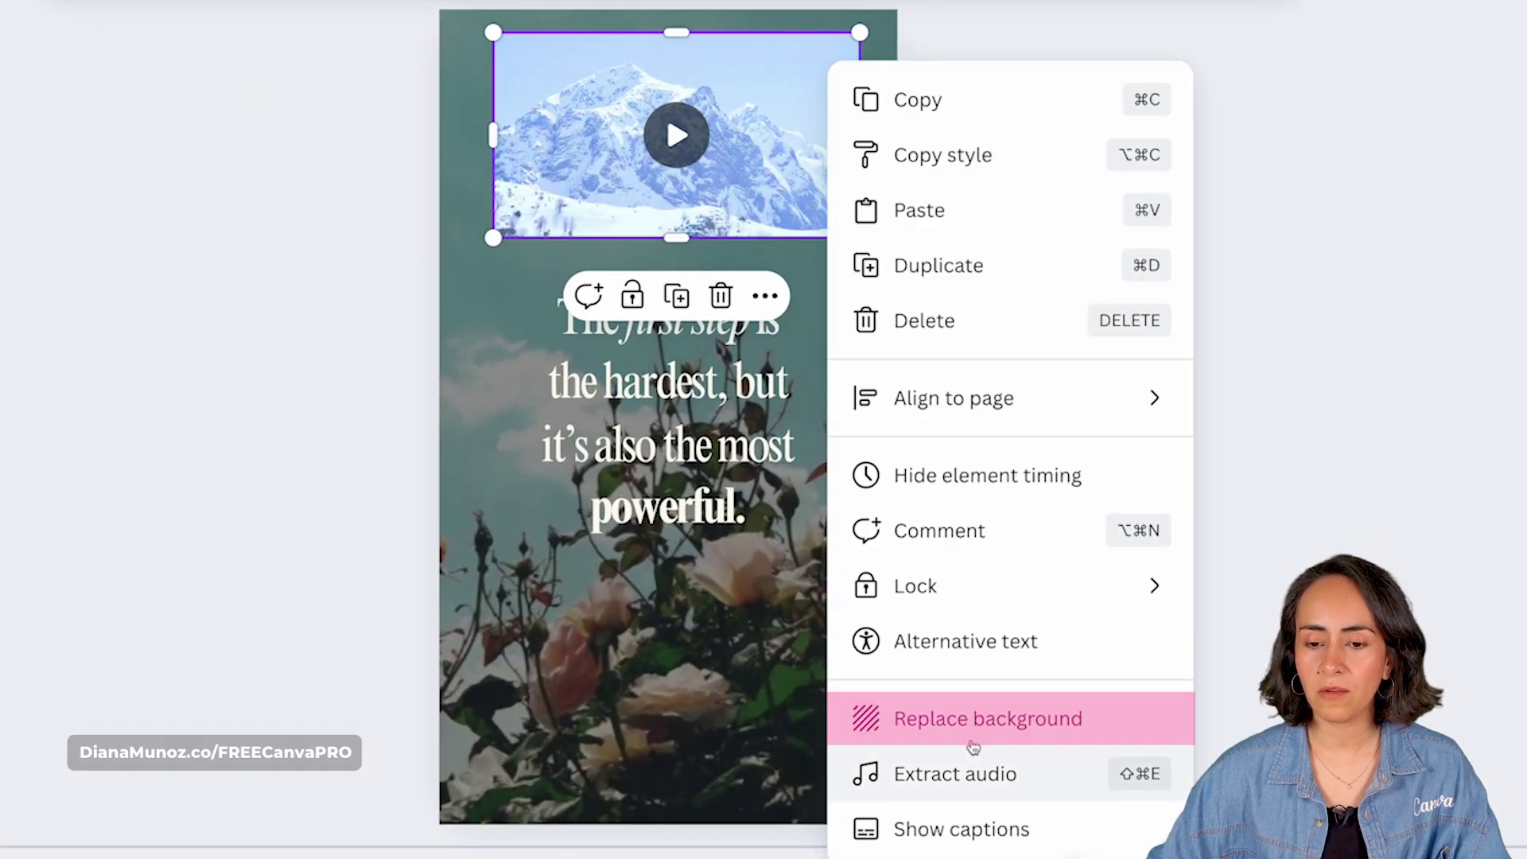
click(1050, 736)
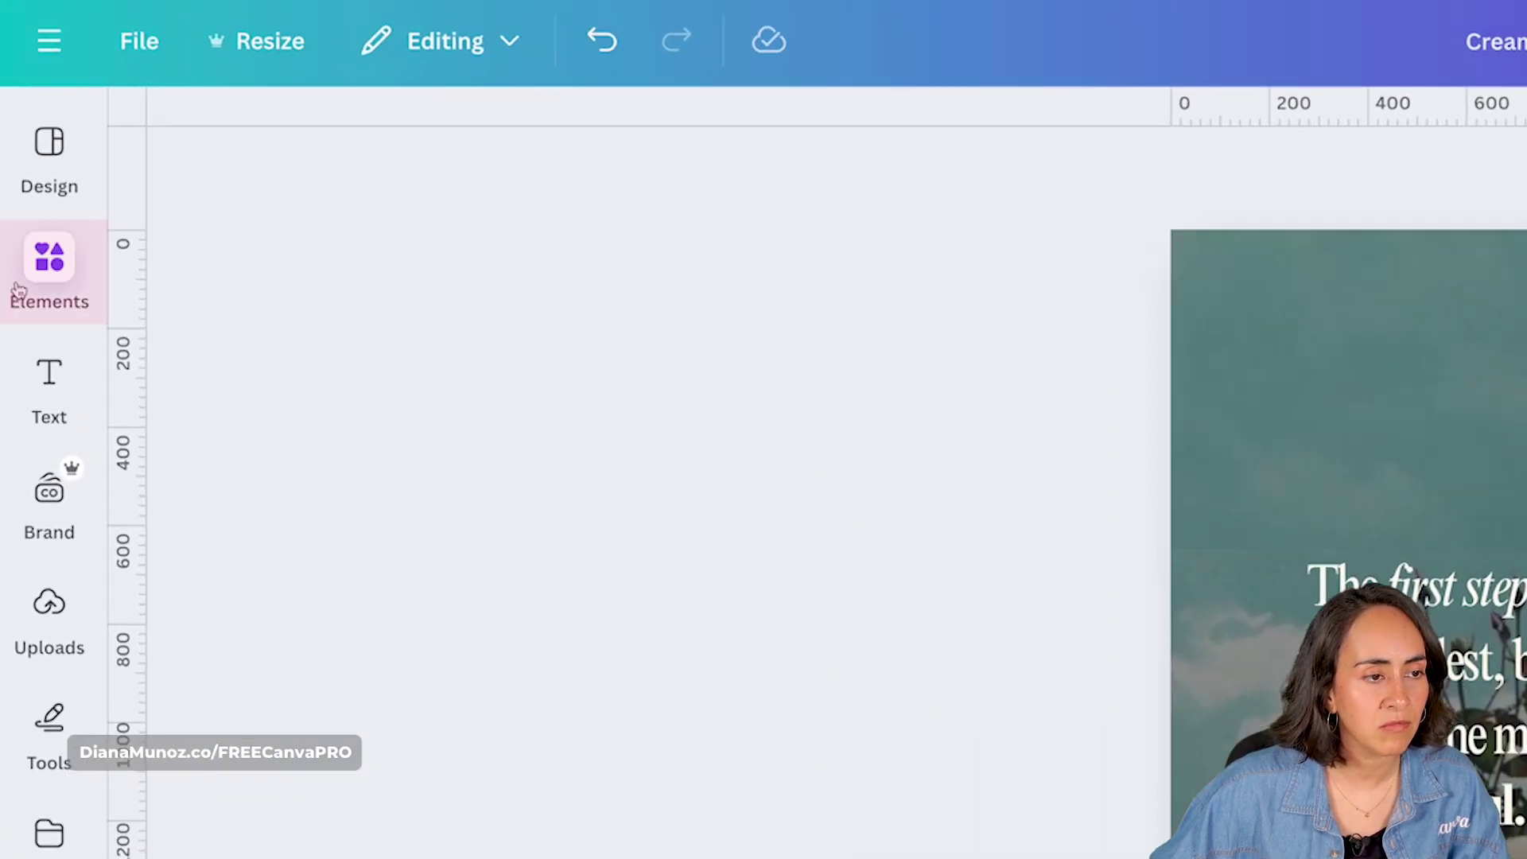
Add the red heart graphic from the elements library, shrink it and centre it just above the quote.
click(30, 155)
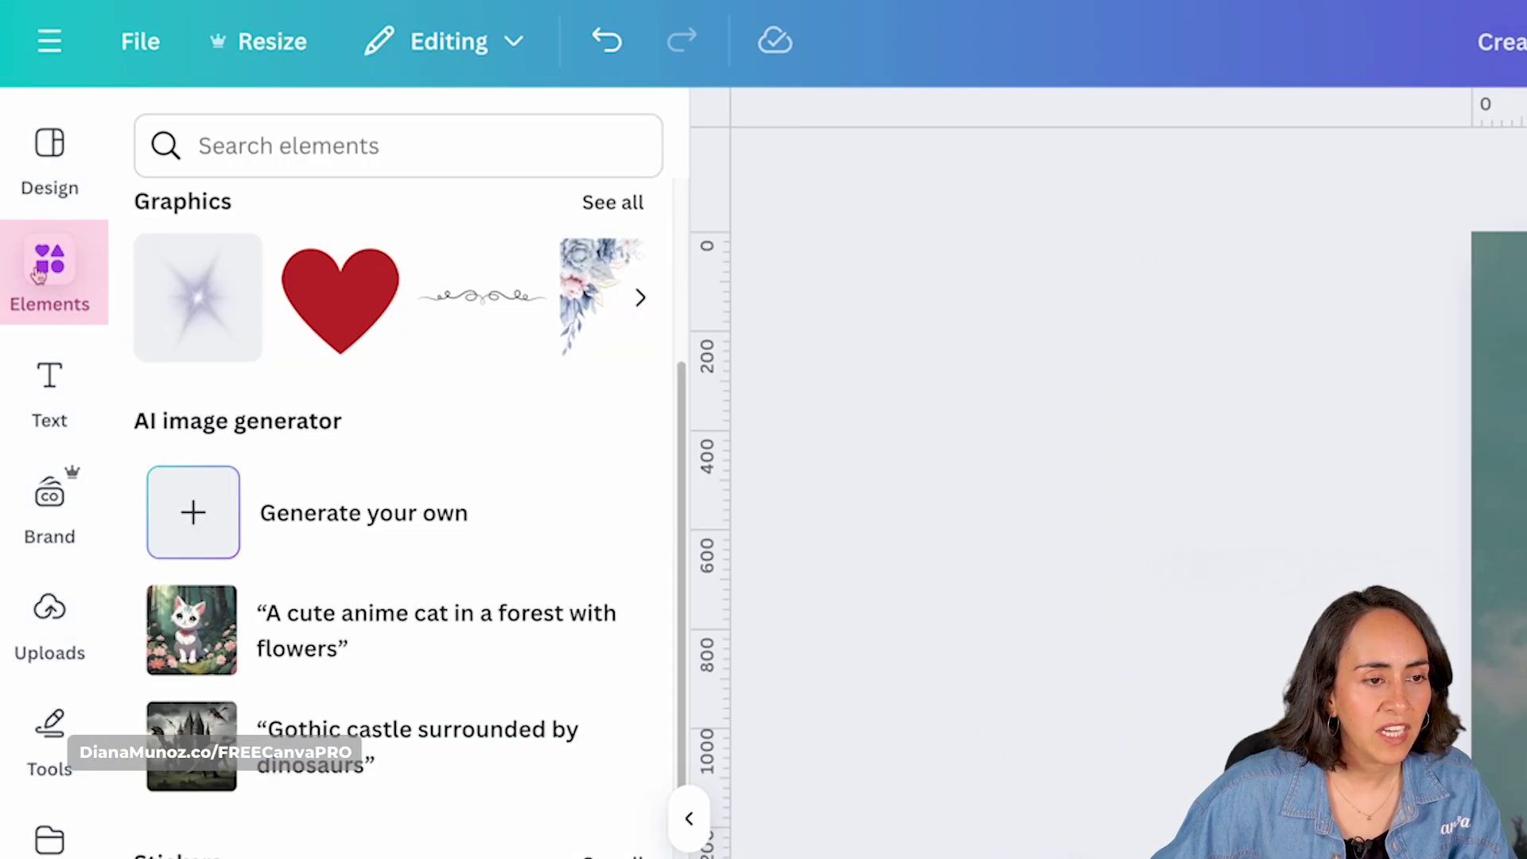
click(347, 308)
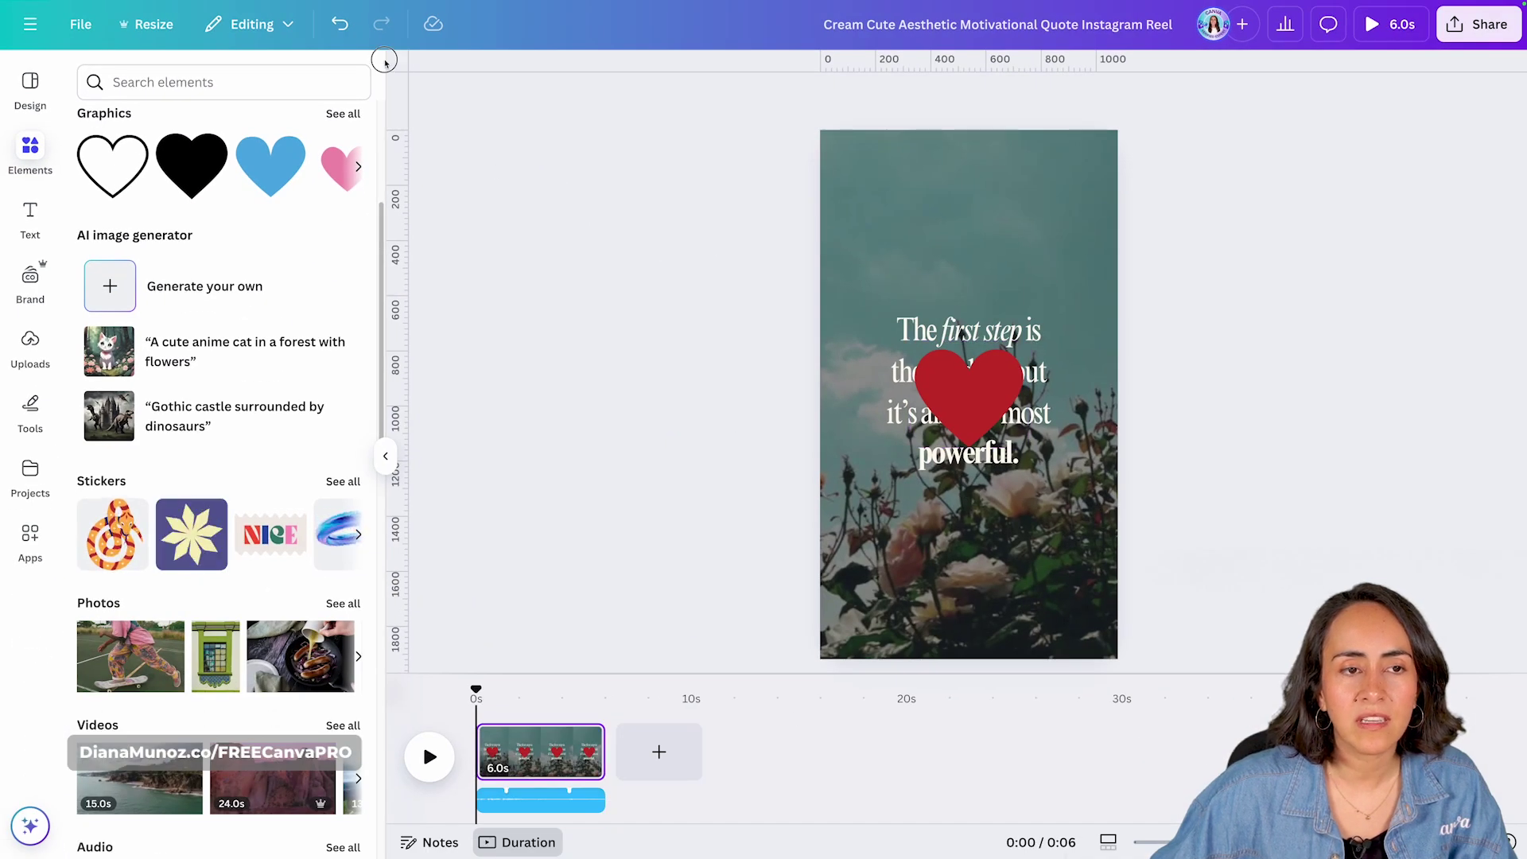
click(385, 456)
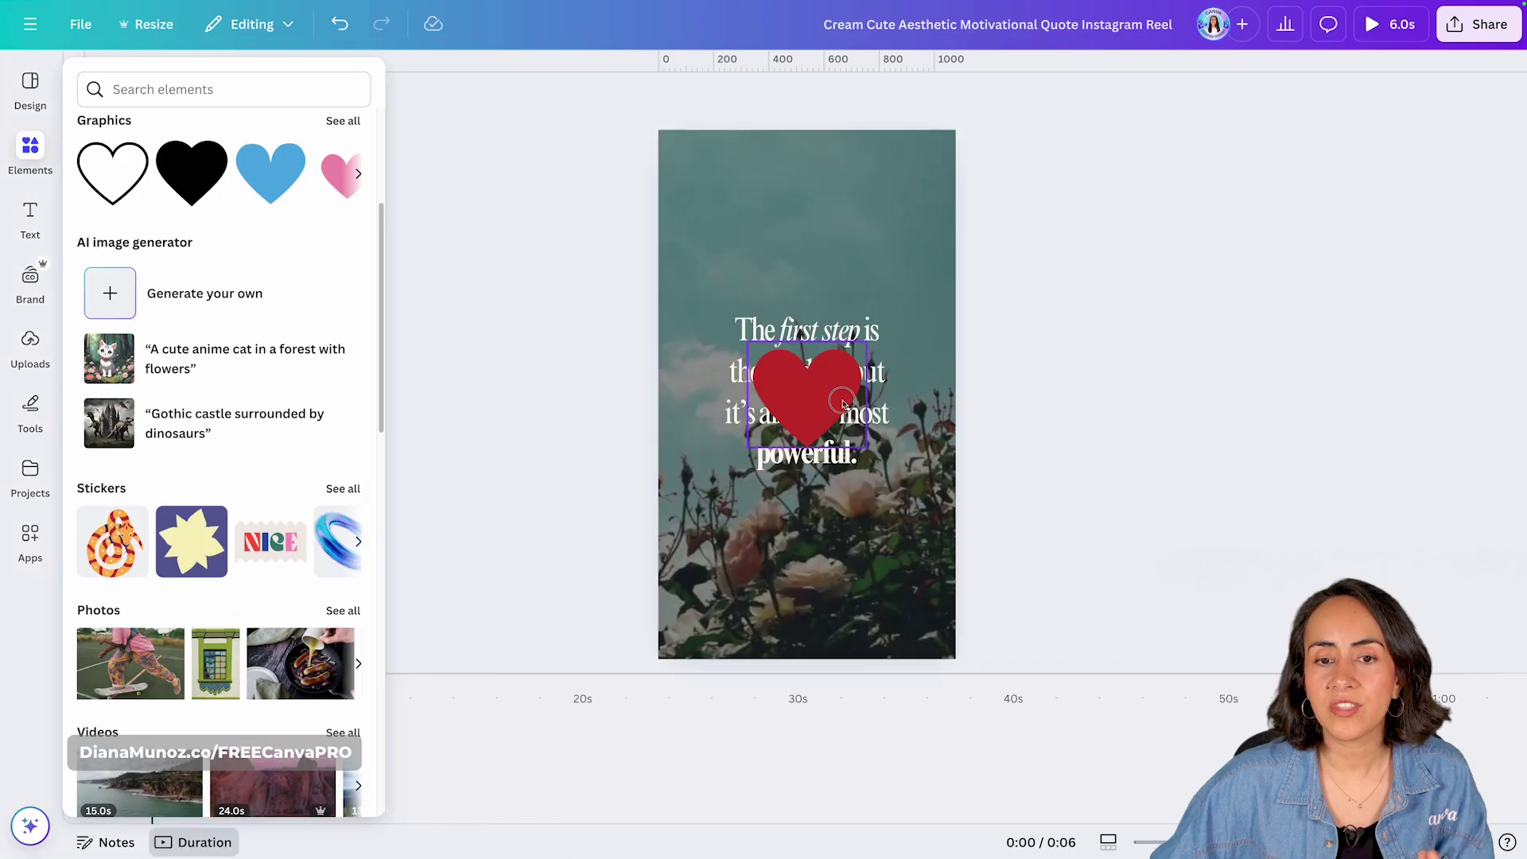
click(843, 404)
drag(865, 444, 807, 284)
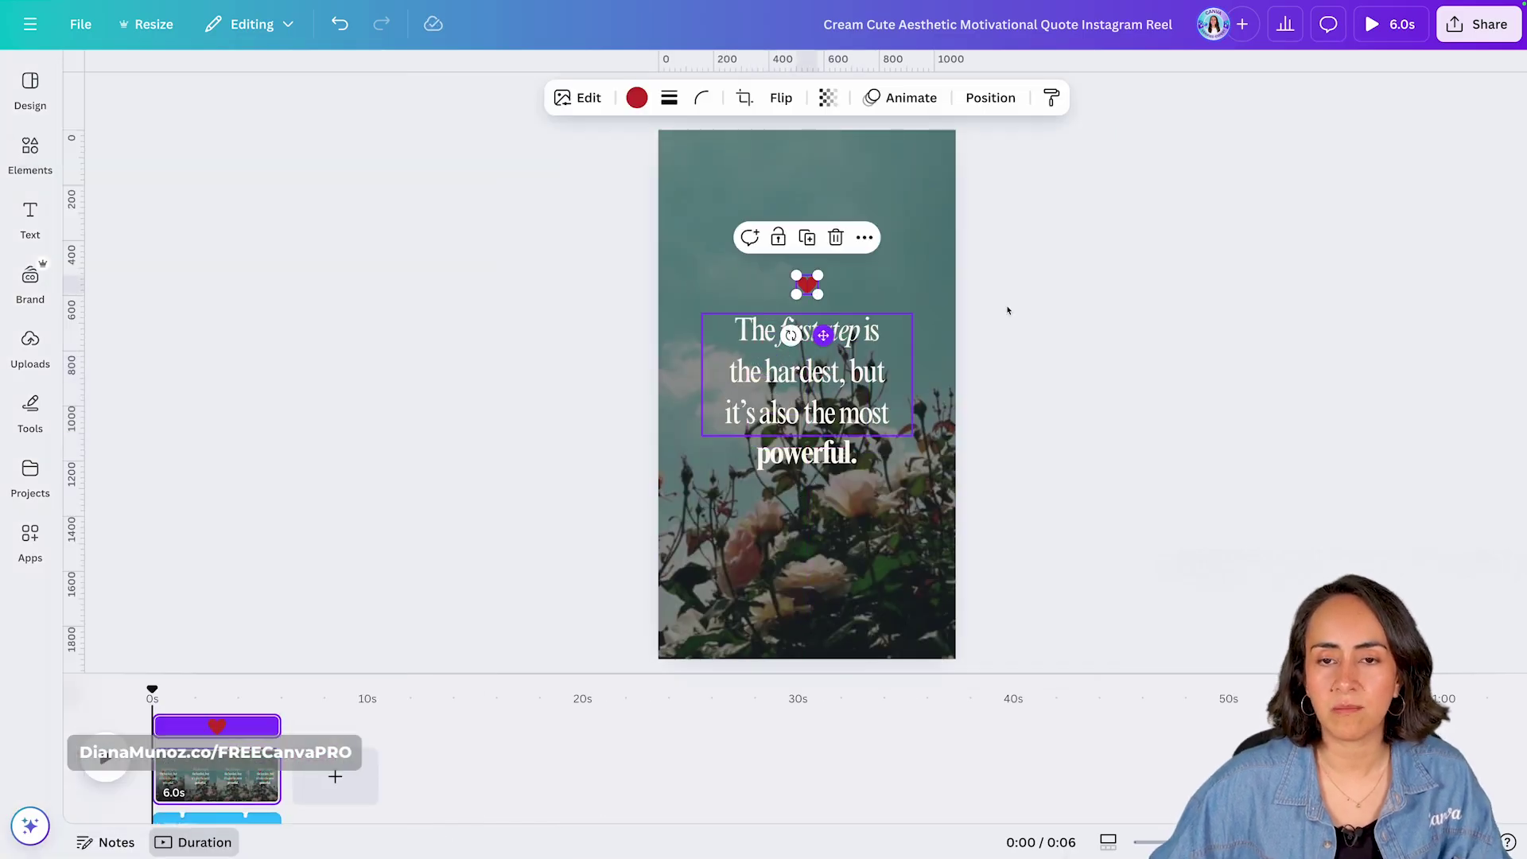
Apply the Blur animation to the heart and scrub through the page's timeline to preview it.
click(911, 98)
scroll(364, 214, down, 3)
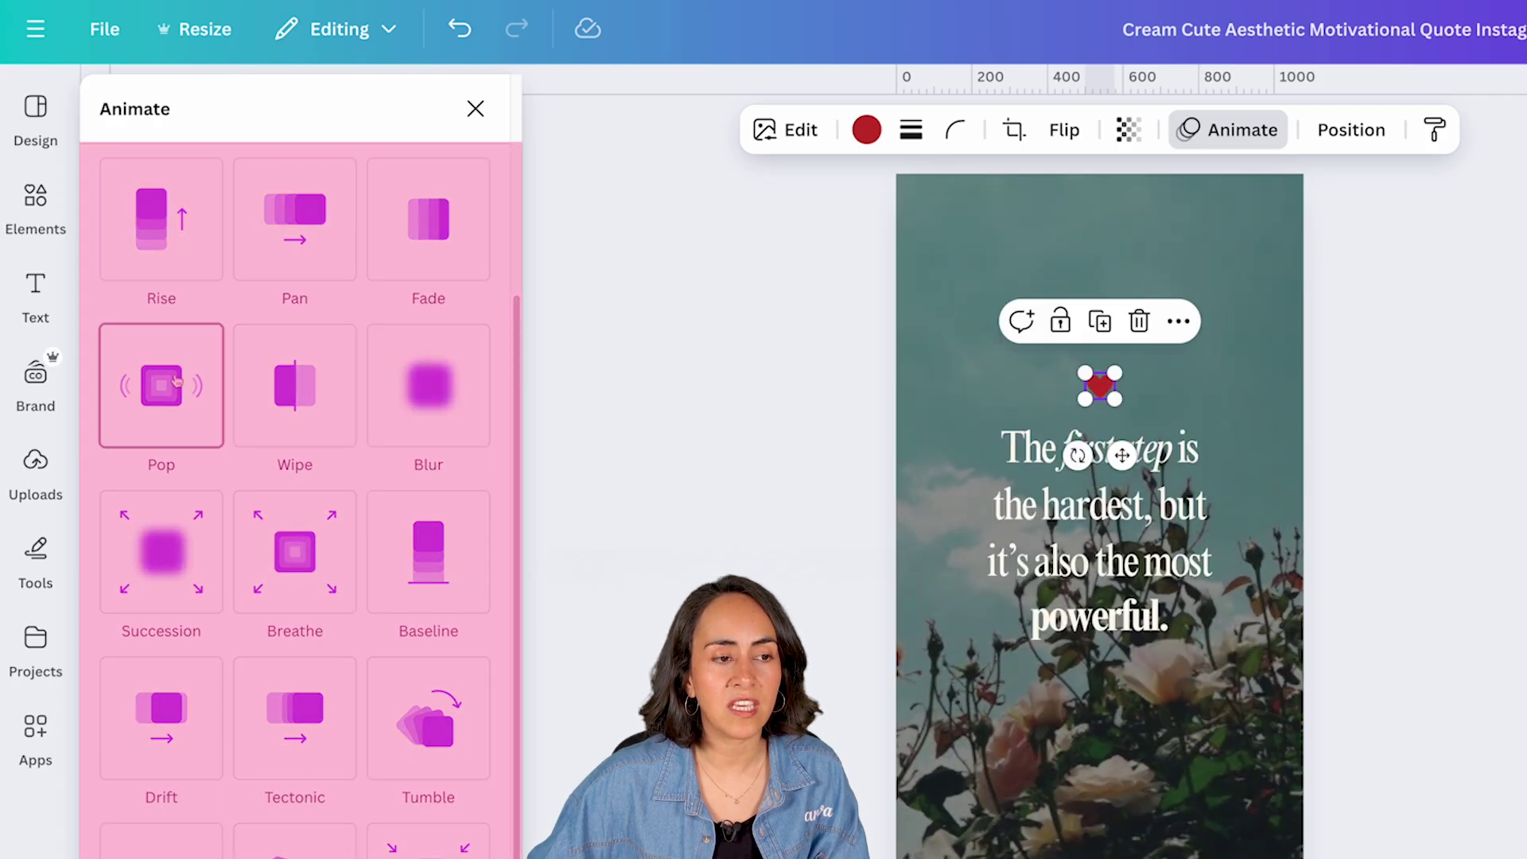
click(436, 383)
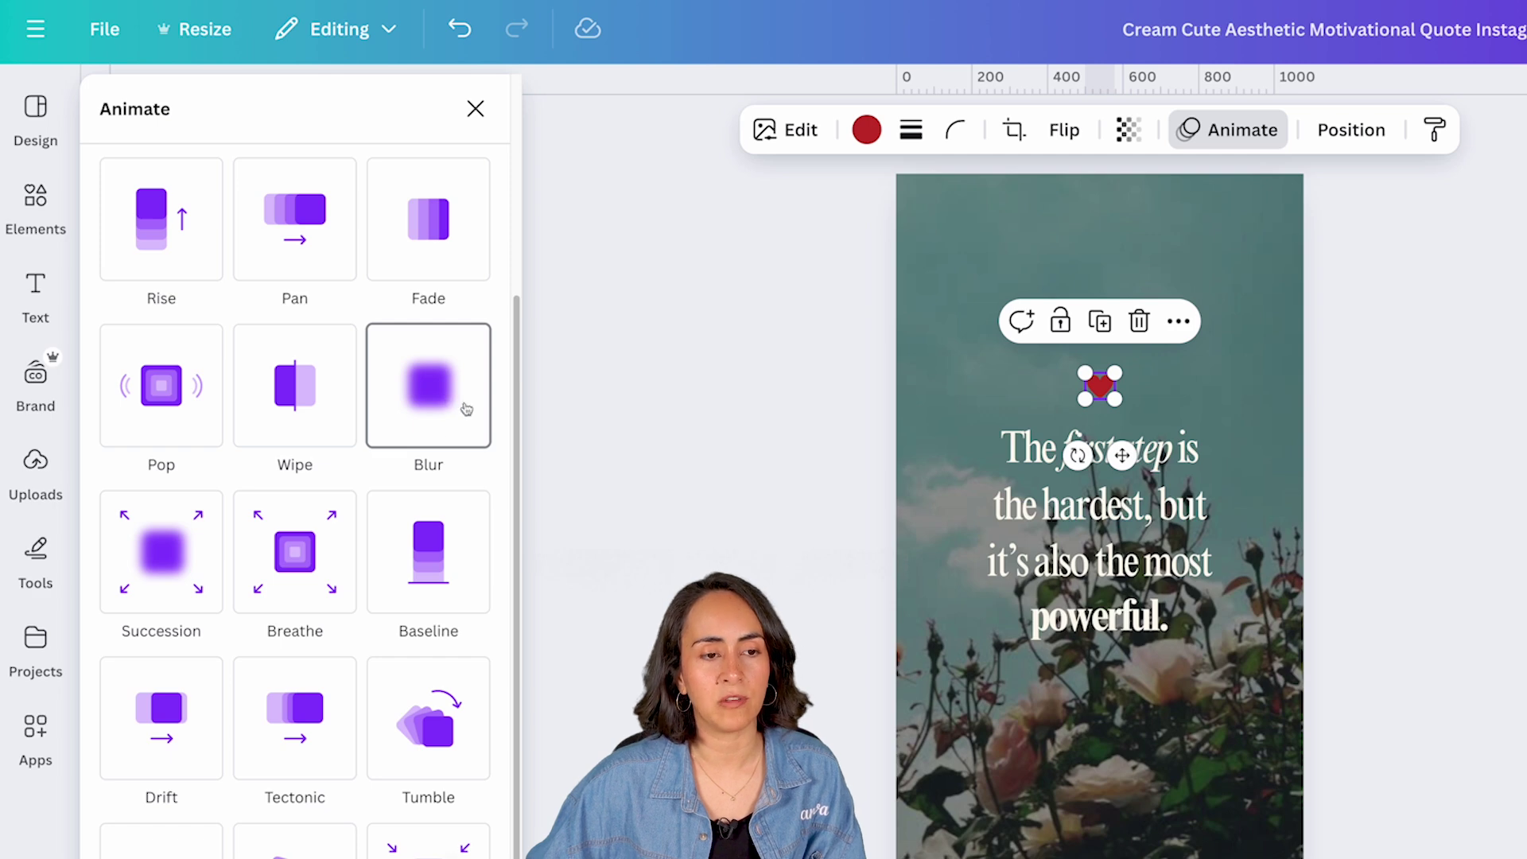
click(442, 389)
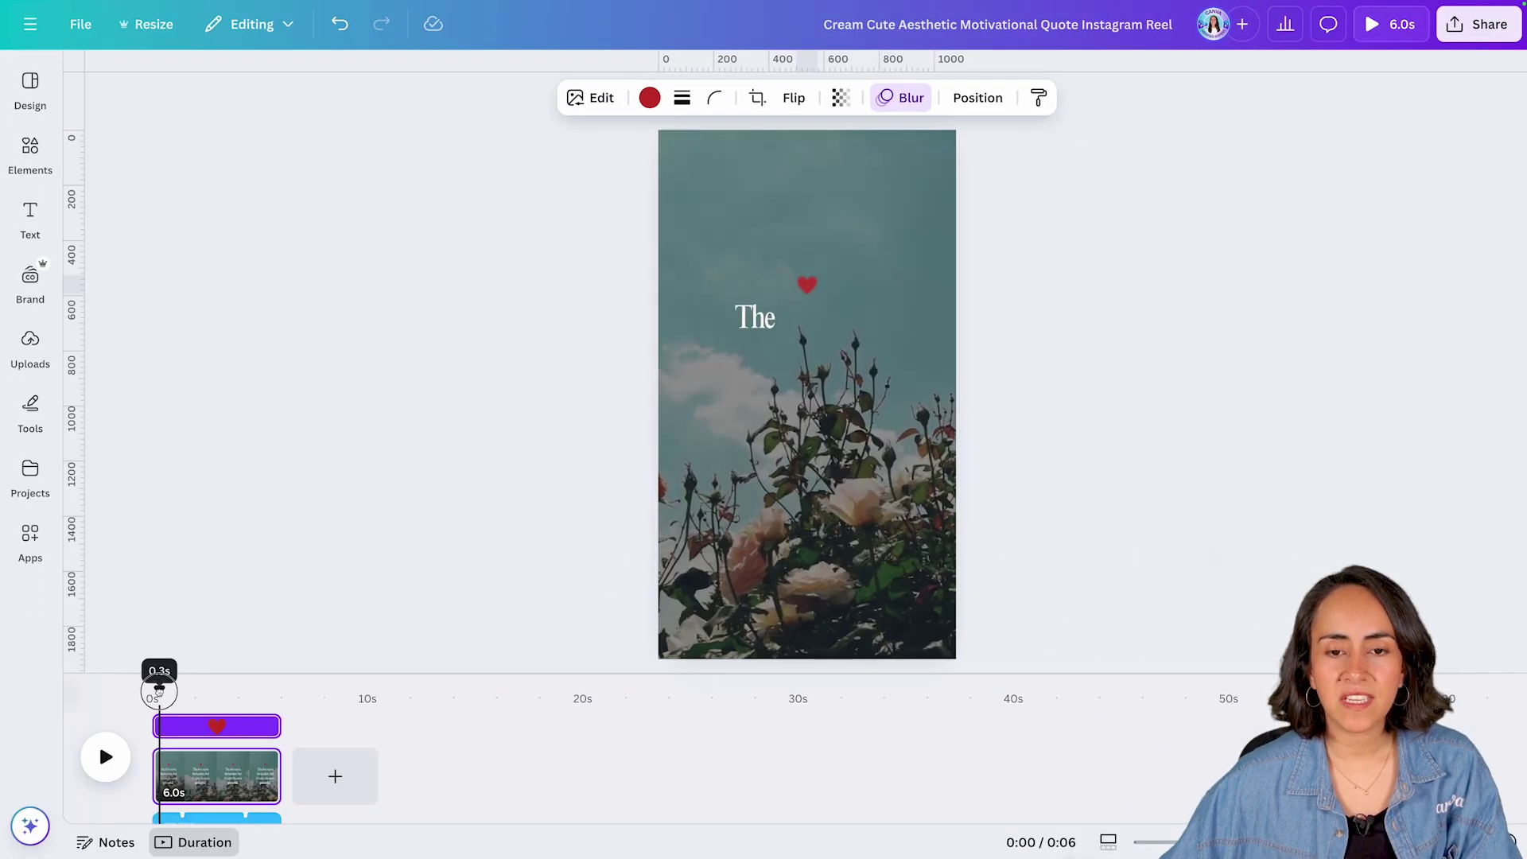
drag(159, 688, 273, 699)
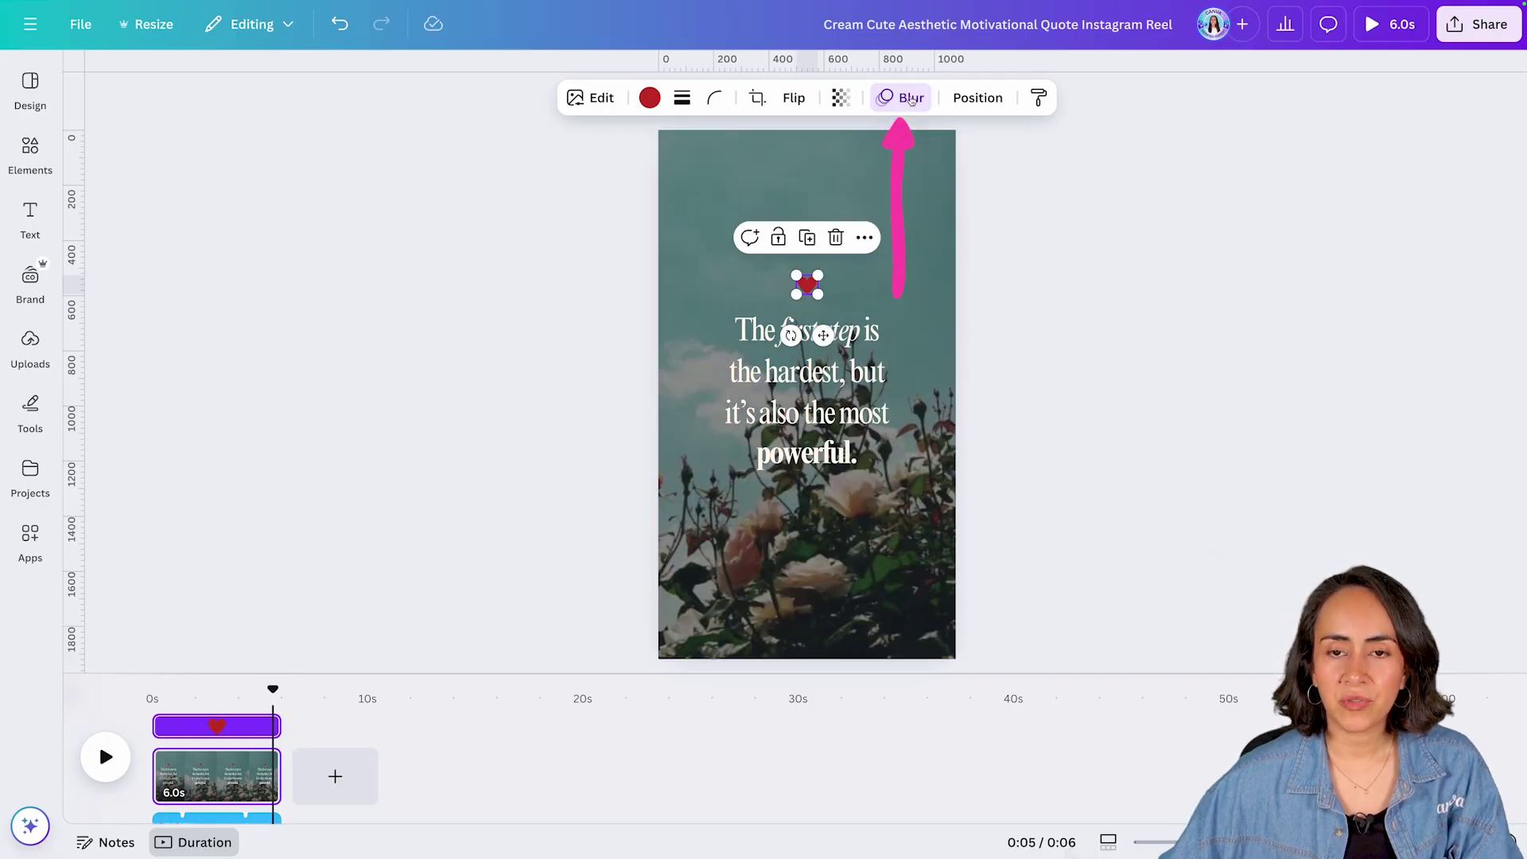
Remove the heart's Blur animation and create a custom one by tracing a looping spiral path above the quote.
click(911, 98)
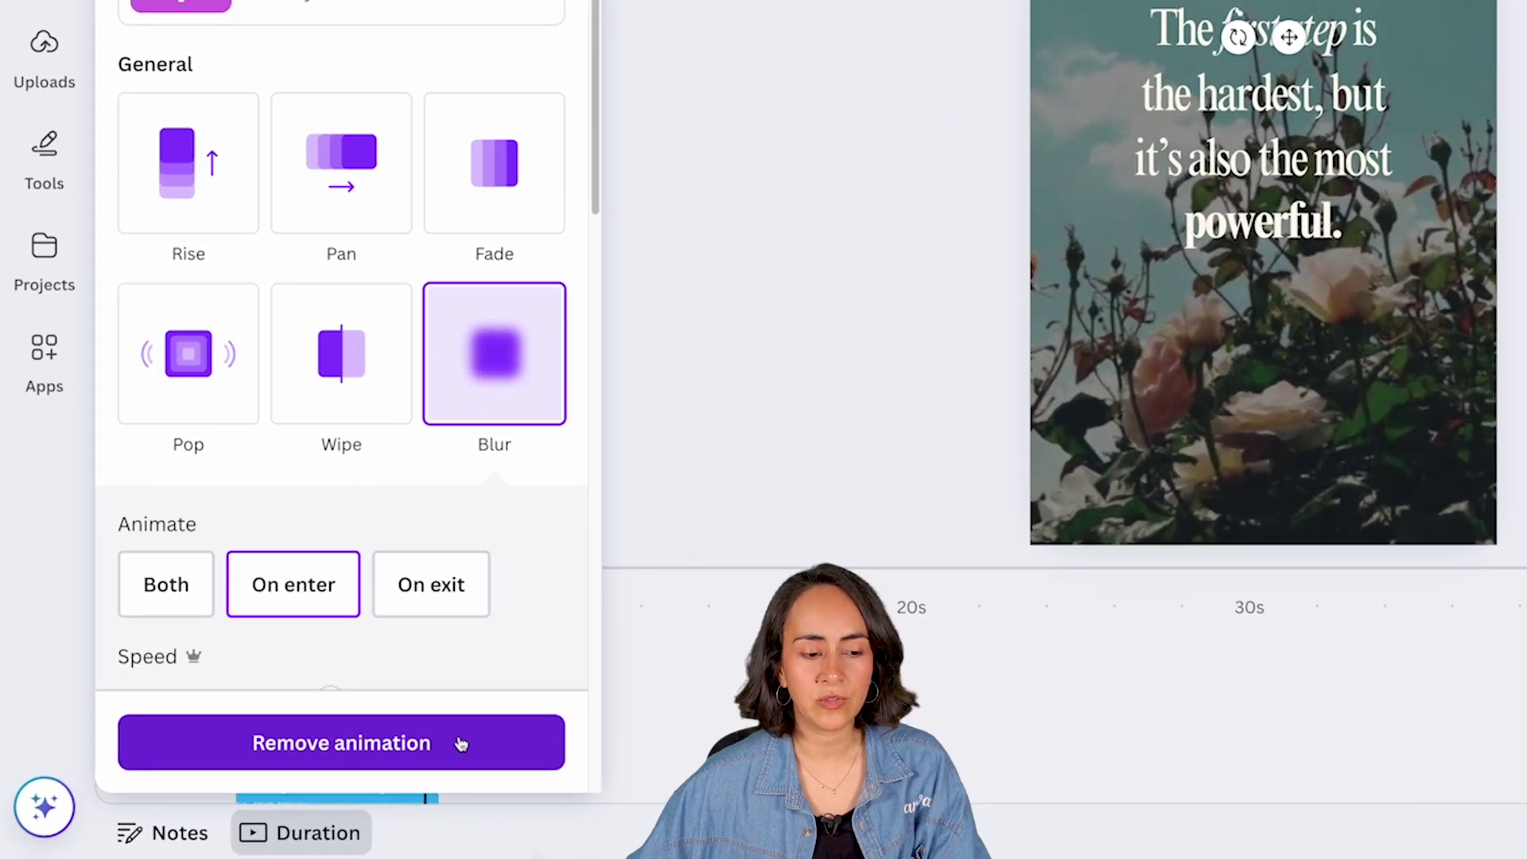
click(402, 741)
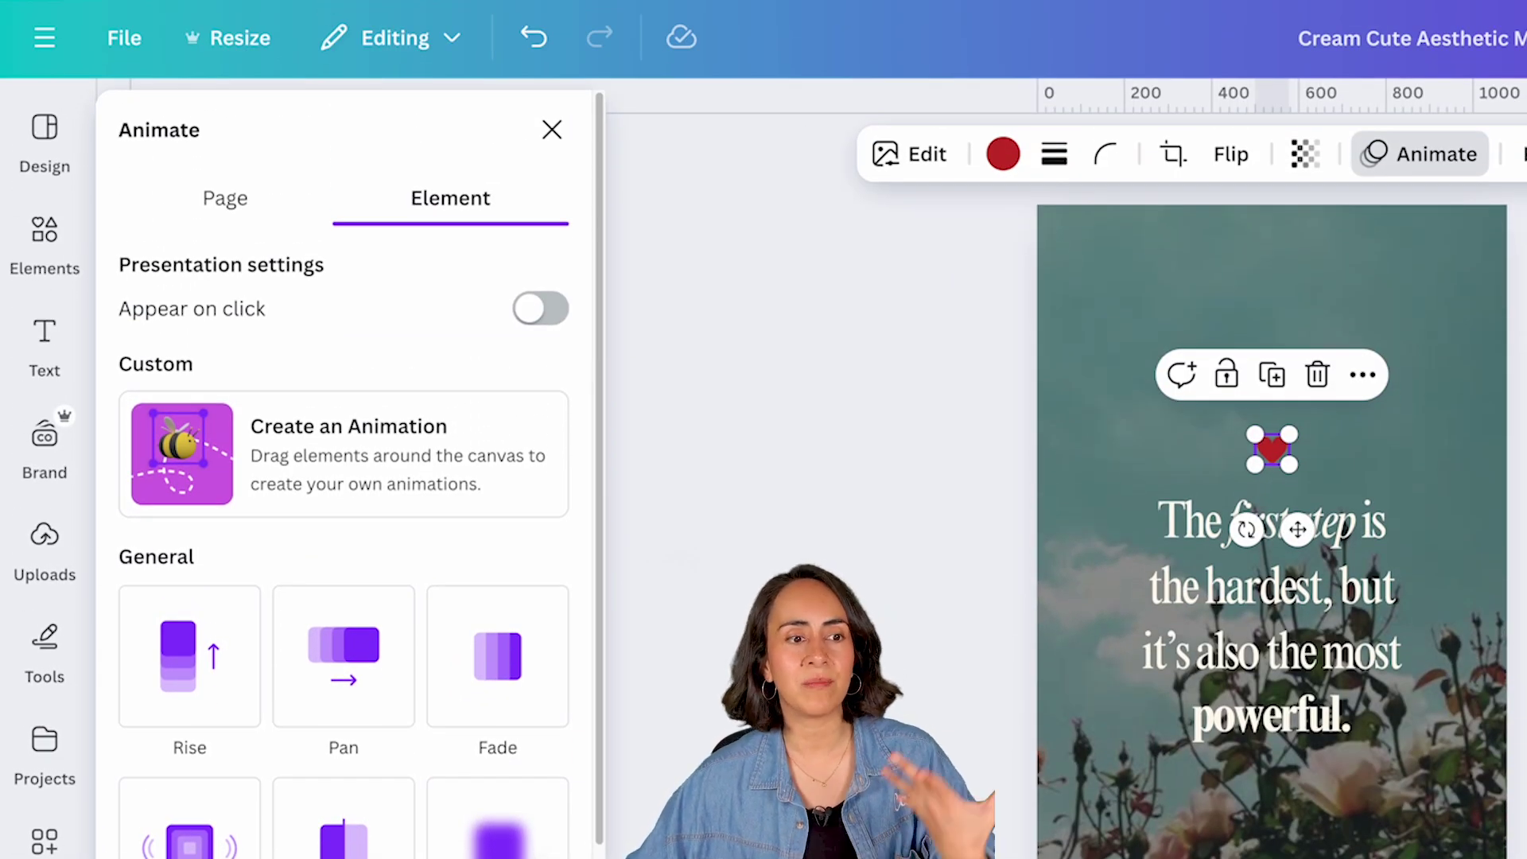
click(289, 477)
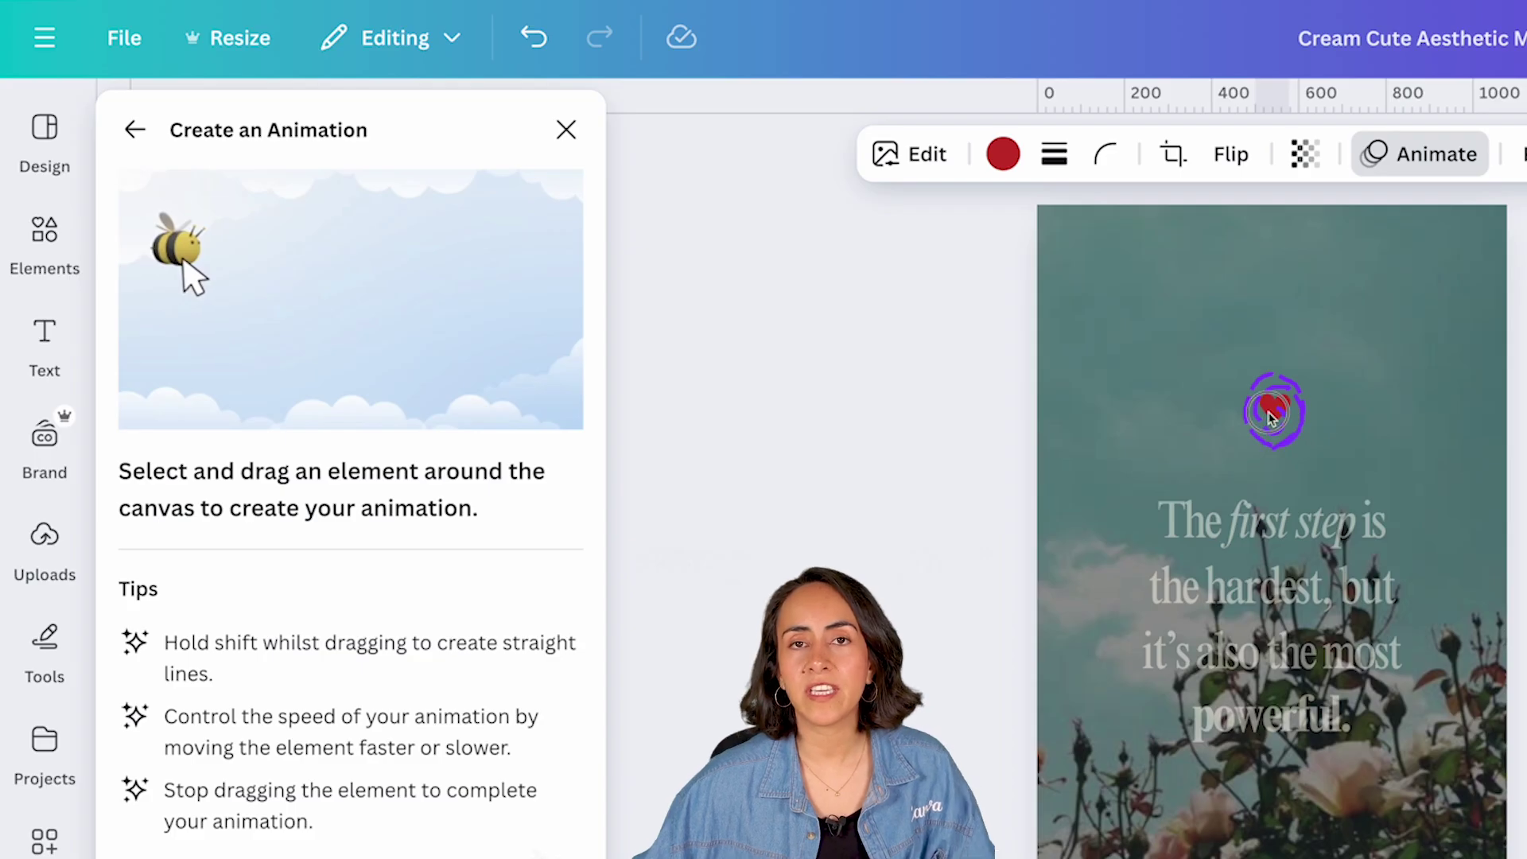
drag(1273, 415, 1275, 416)
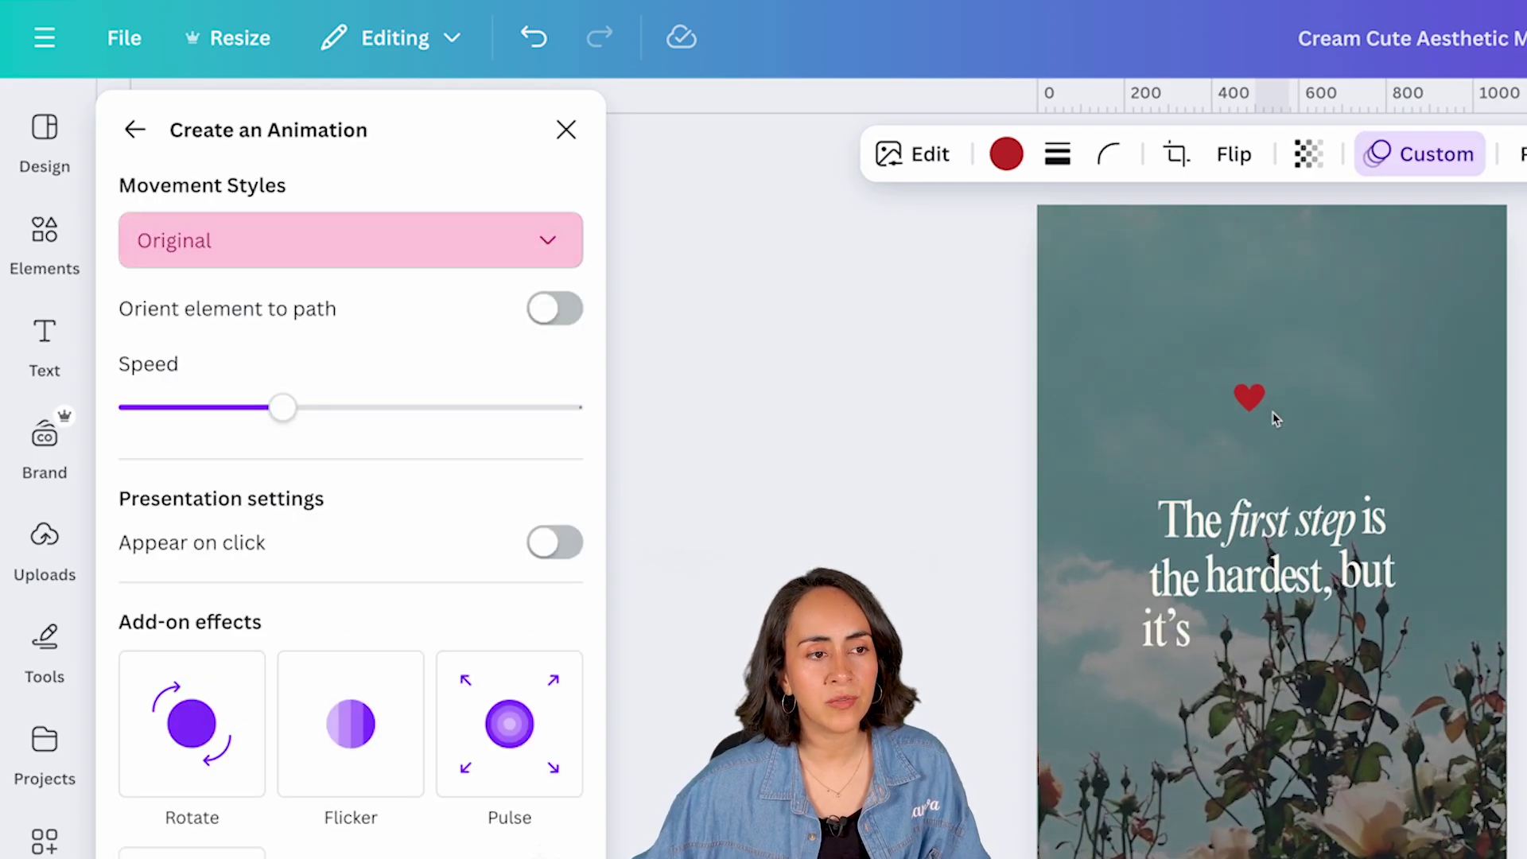
Try the Smooth and Steady movement styles, set the heart's path back to Original and finish the custom animation.
click(545, 238)
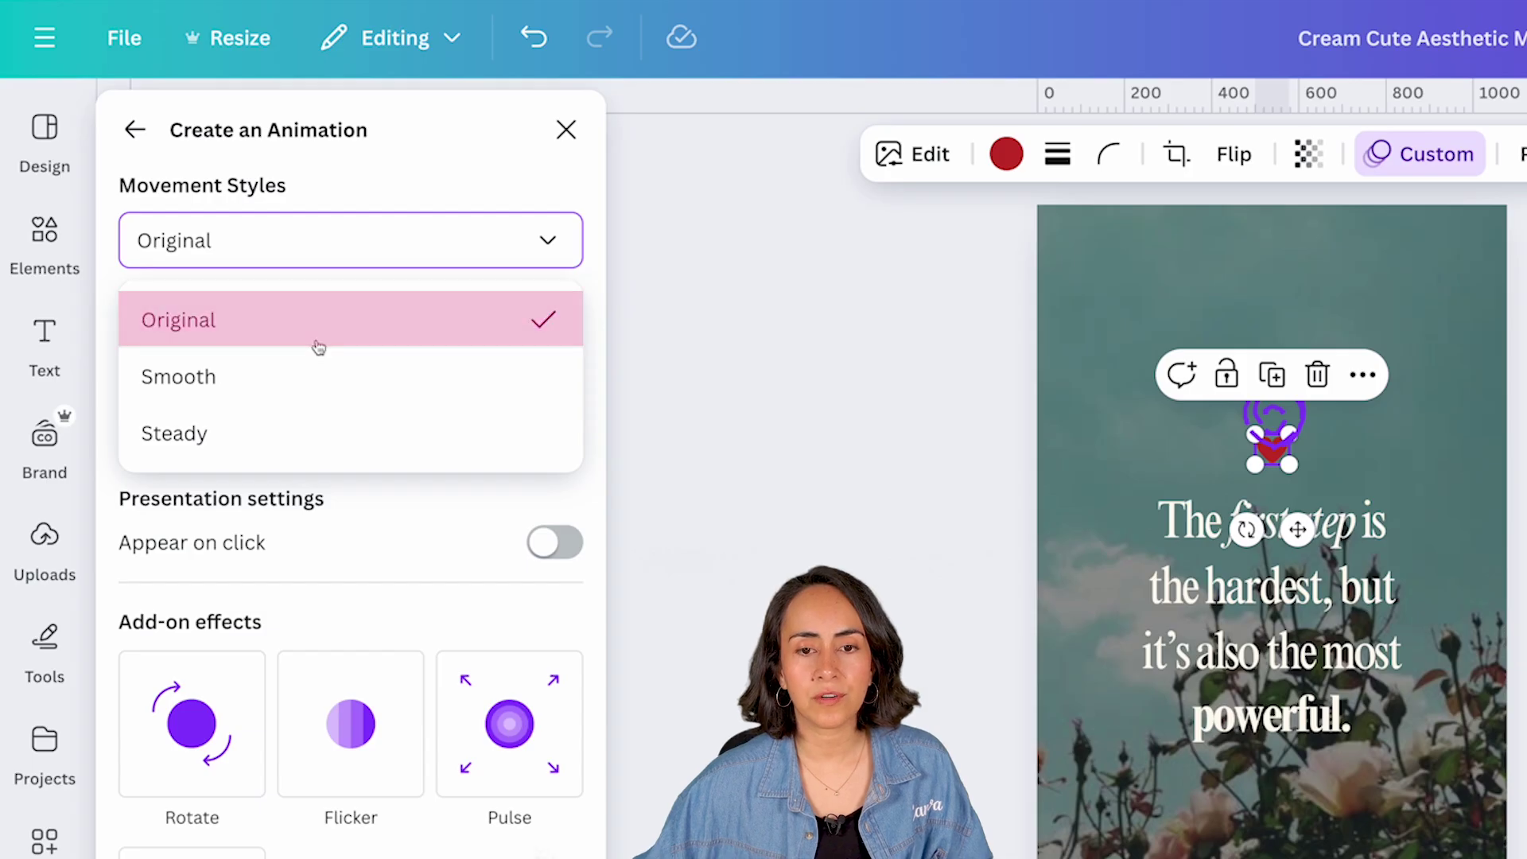
click(278, 398)
click(318, 241)
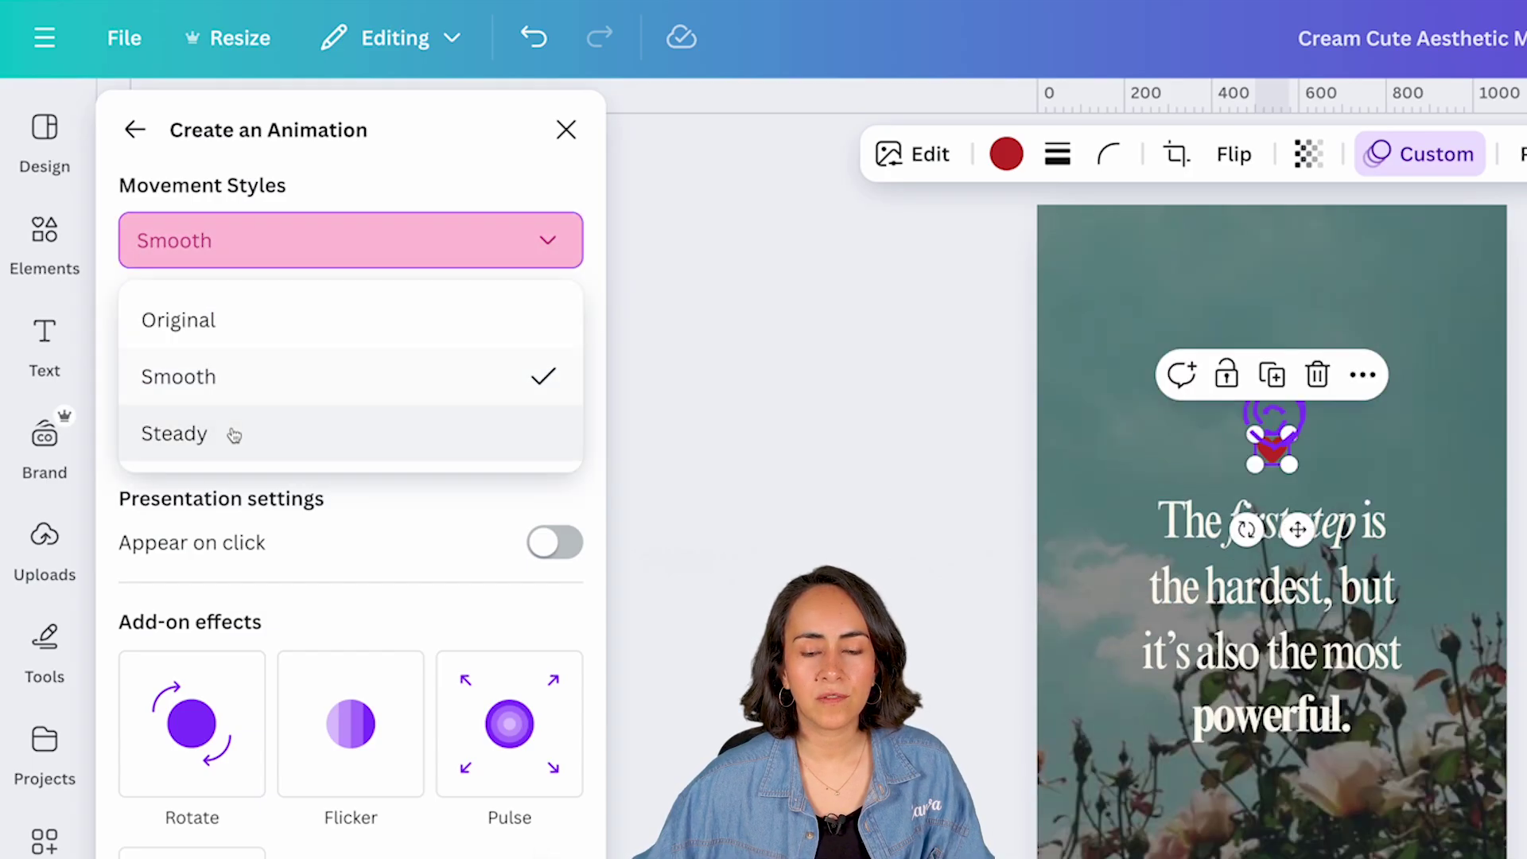
click(231, 432)
click(342, 240)
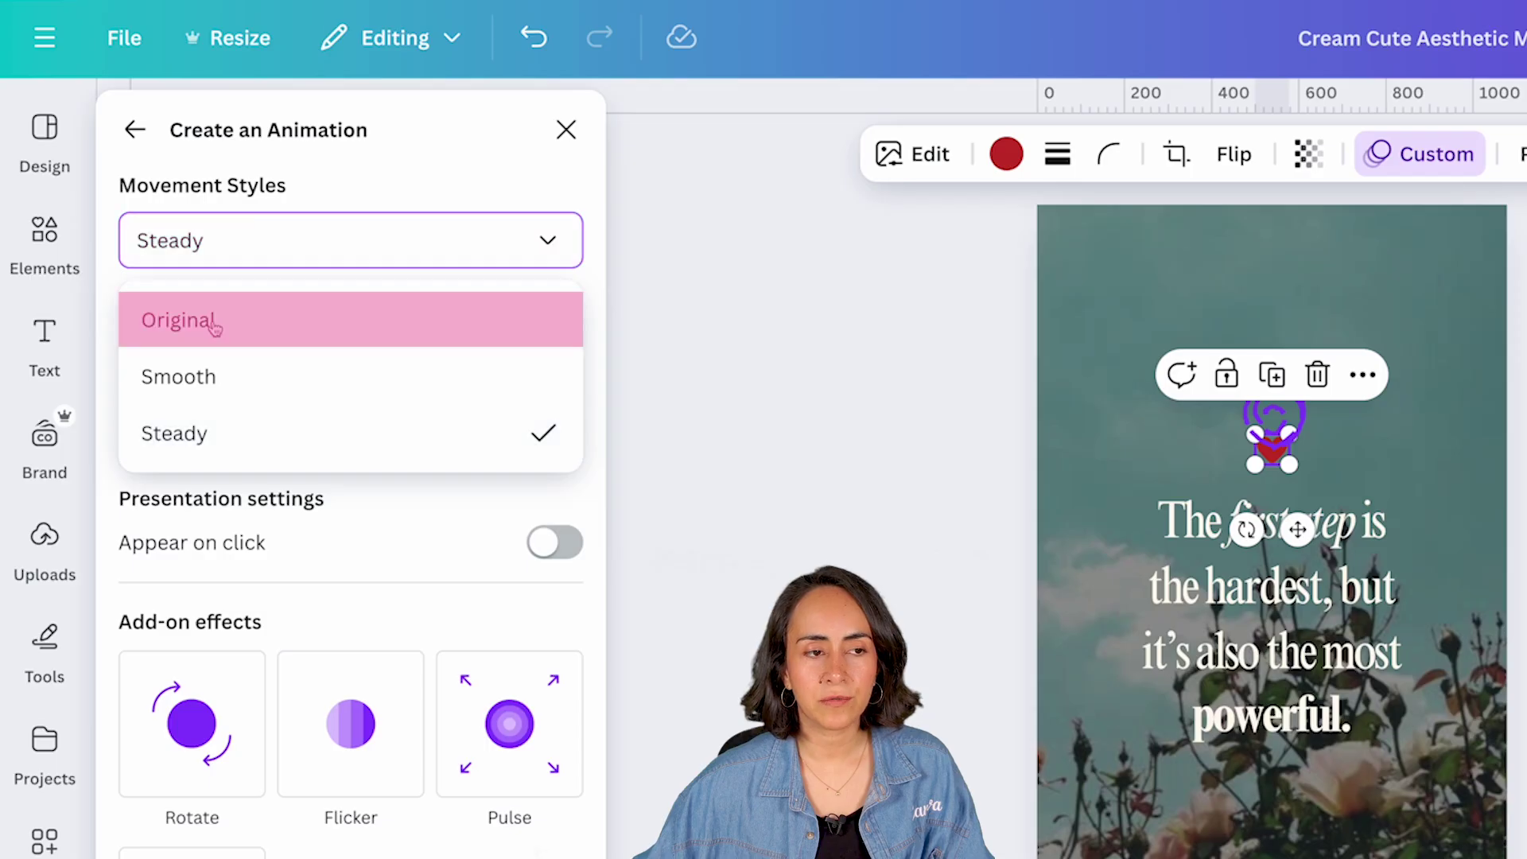
click(342, 319)
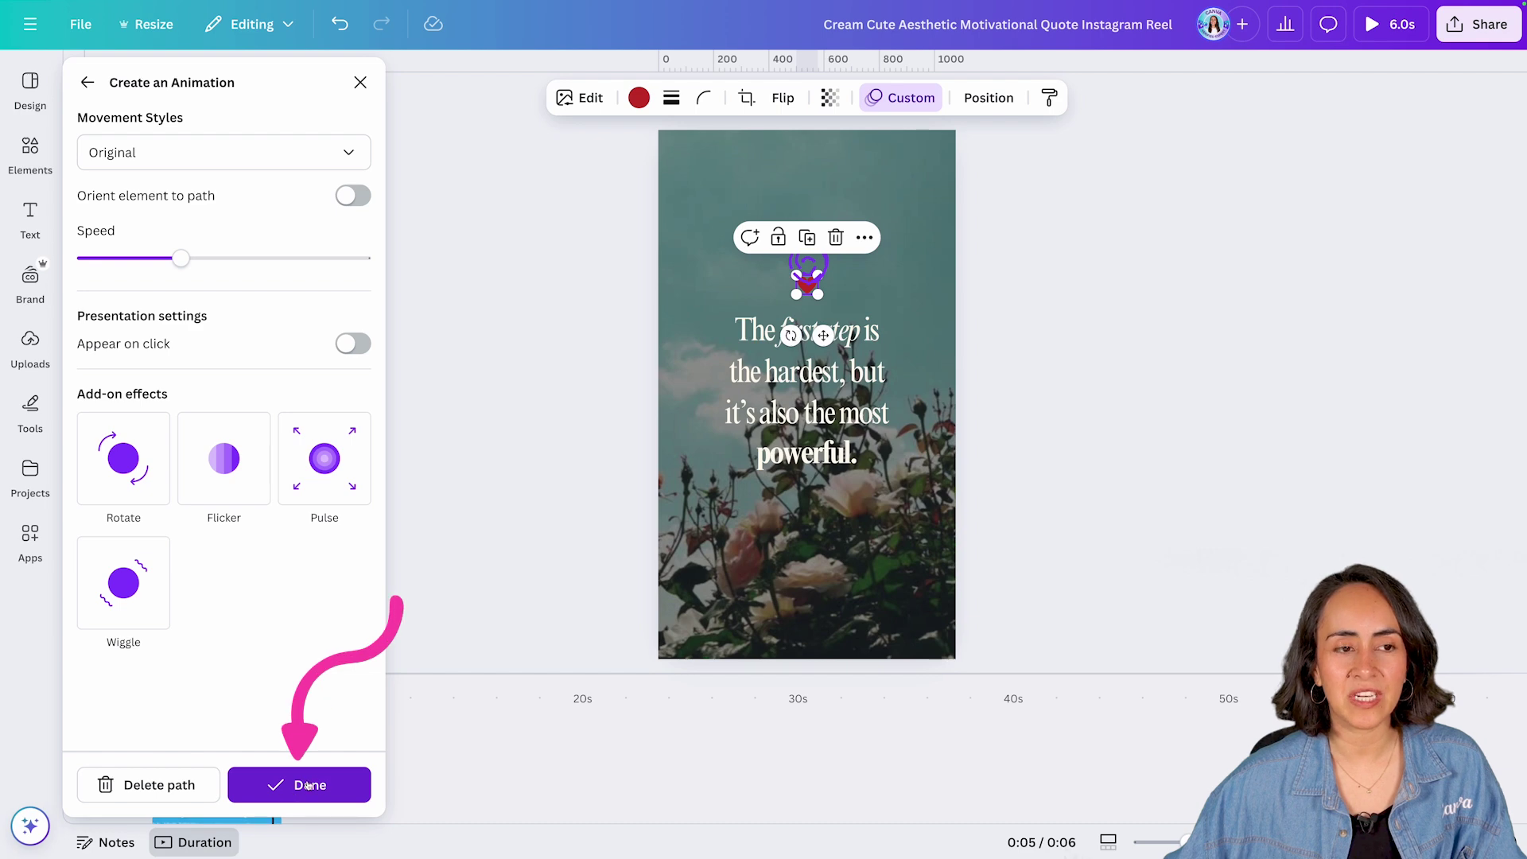
click(309, 785)
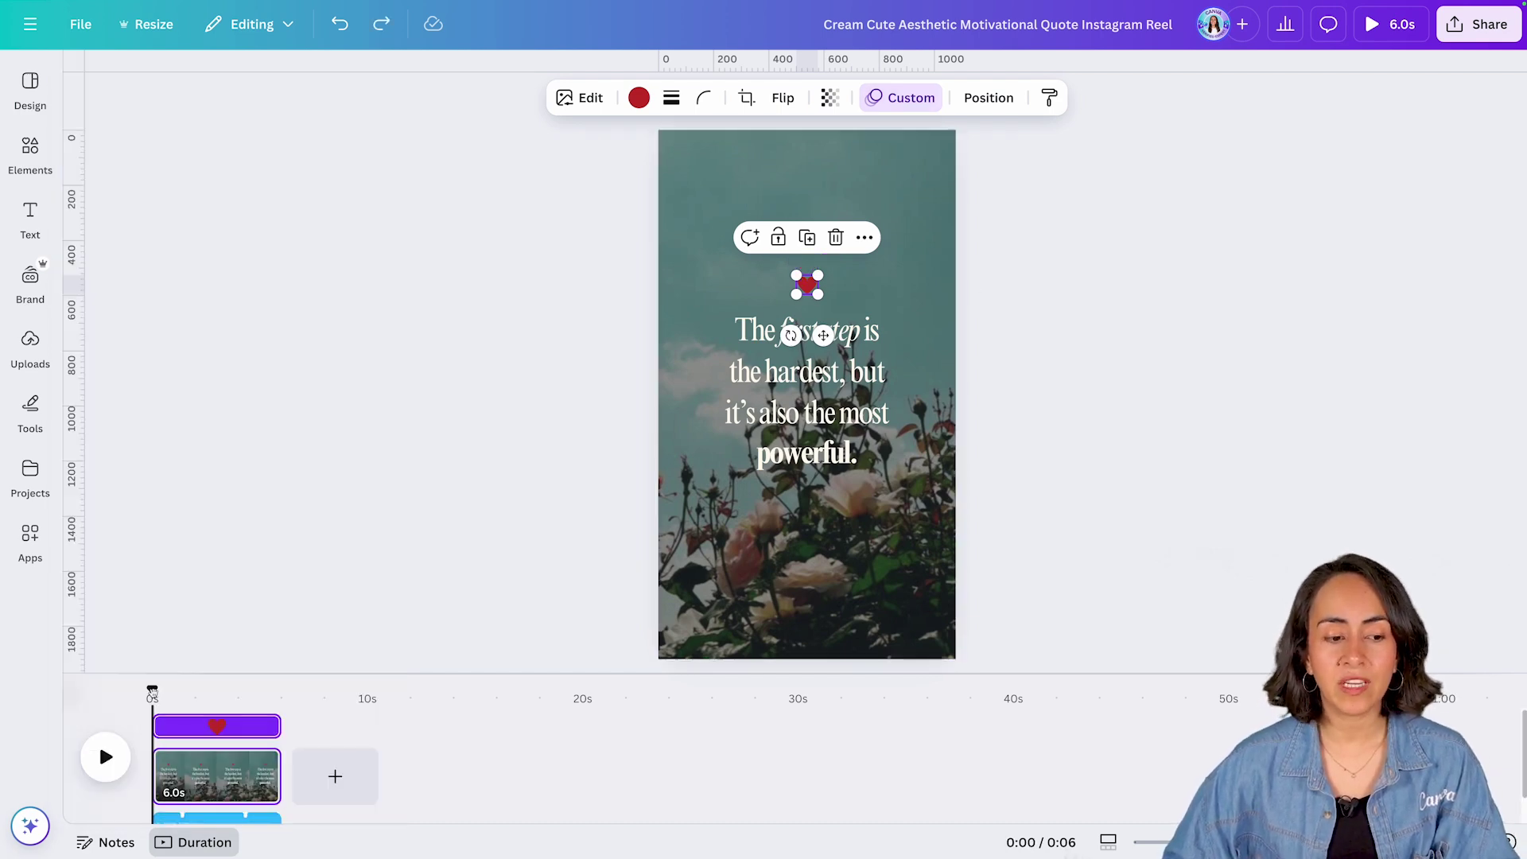
Trim the heart's timing so it starts at about 1.5 seconds and scrub the timeline to that moment.
click(152, 694)
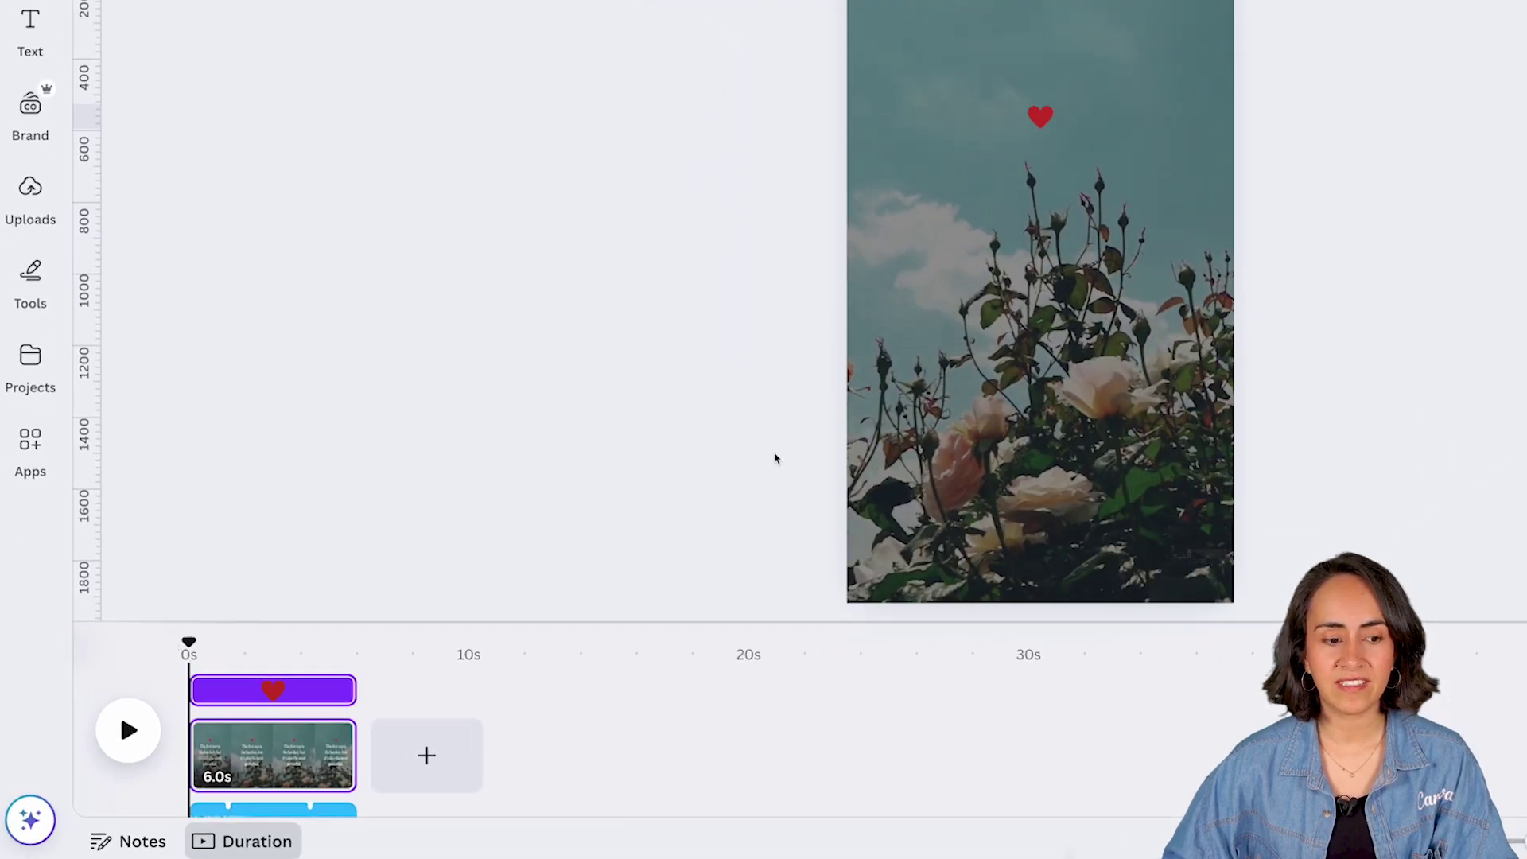
drag(198, 690, 213, 688)
drag(217, 688, 238, 689)
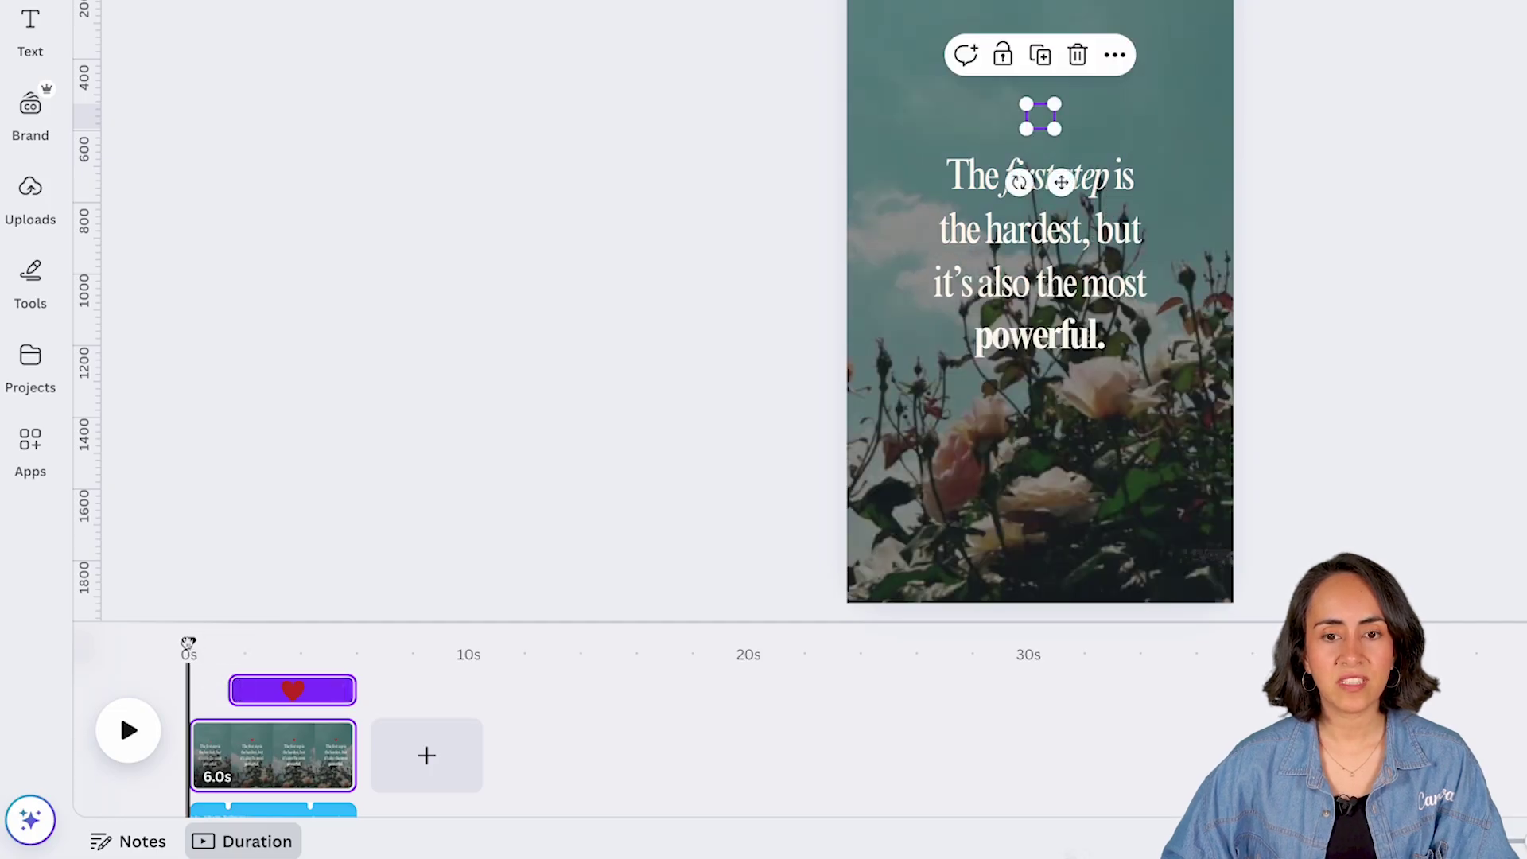
drag(188, 643, 232, 660)
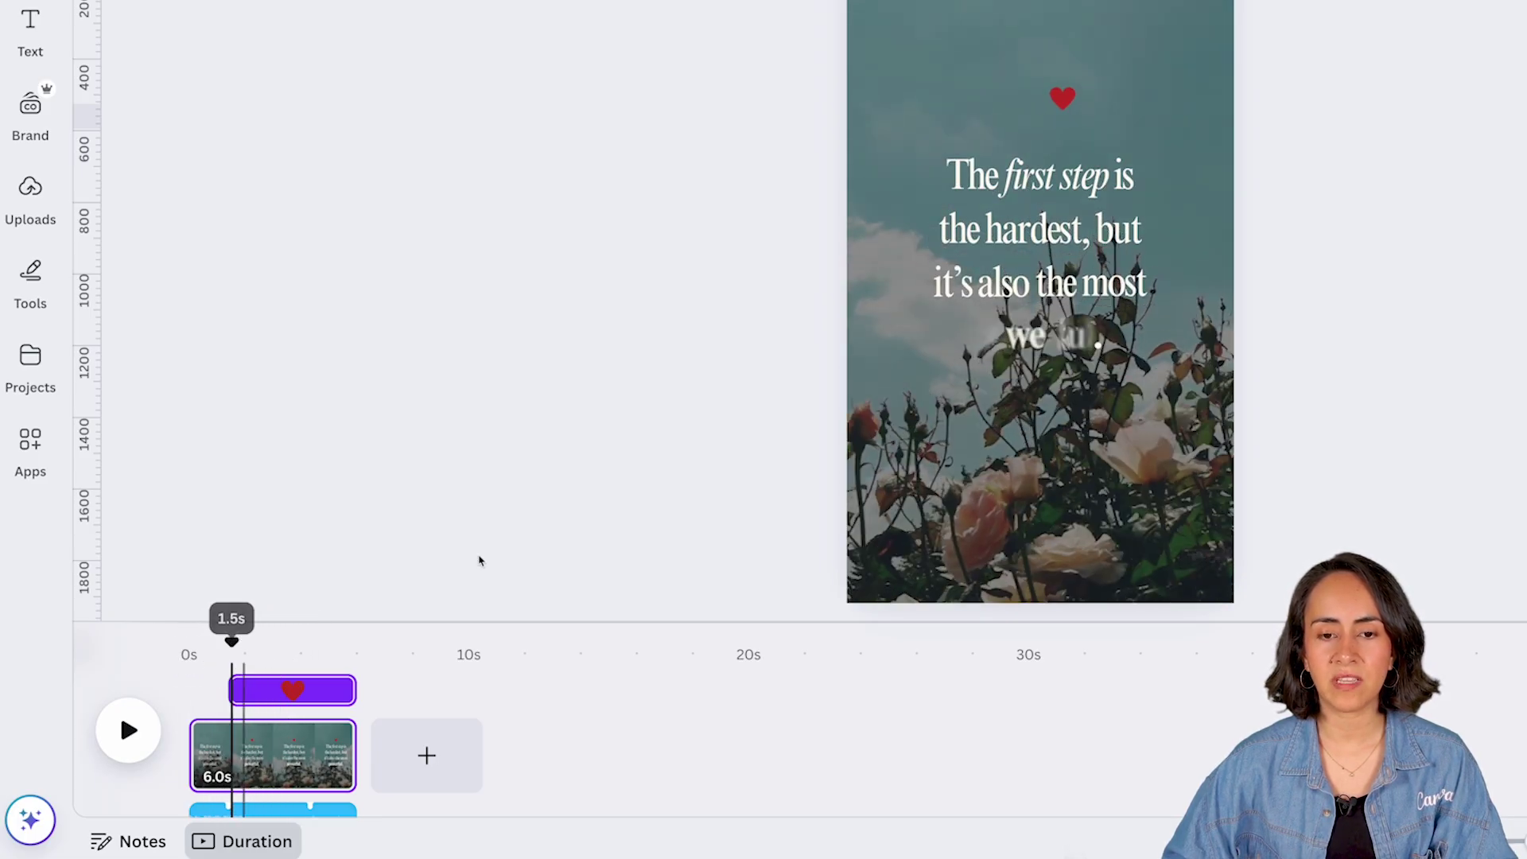
Trim the quote text's timing so it ends at about 4.3 seconds, and scrub through the timings with "powerful." selected.
click(1020, 191)
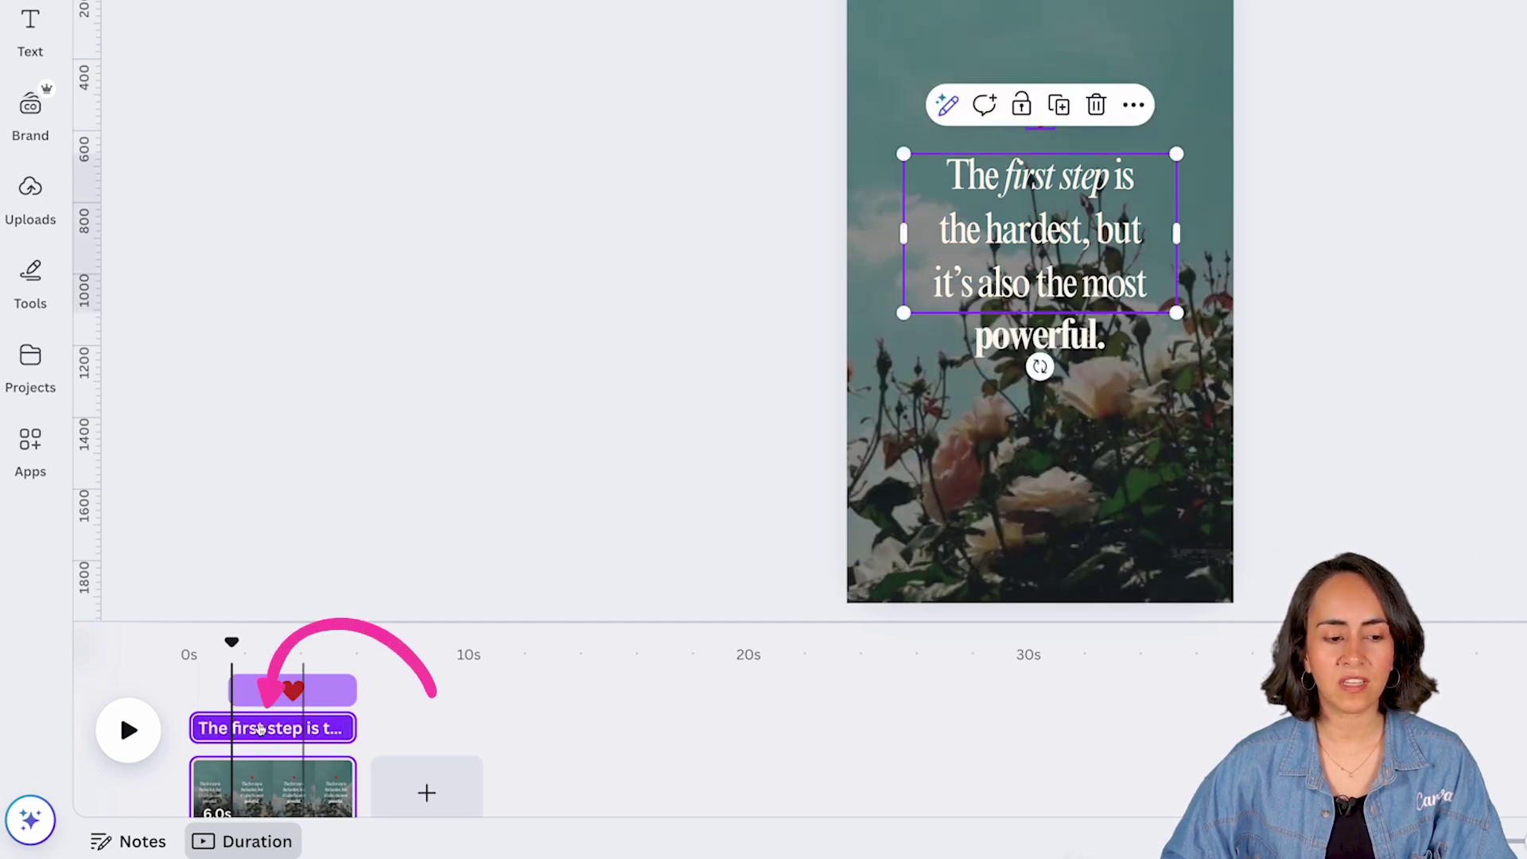
mouse_move(347, 727)
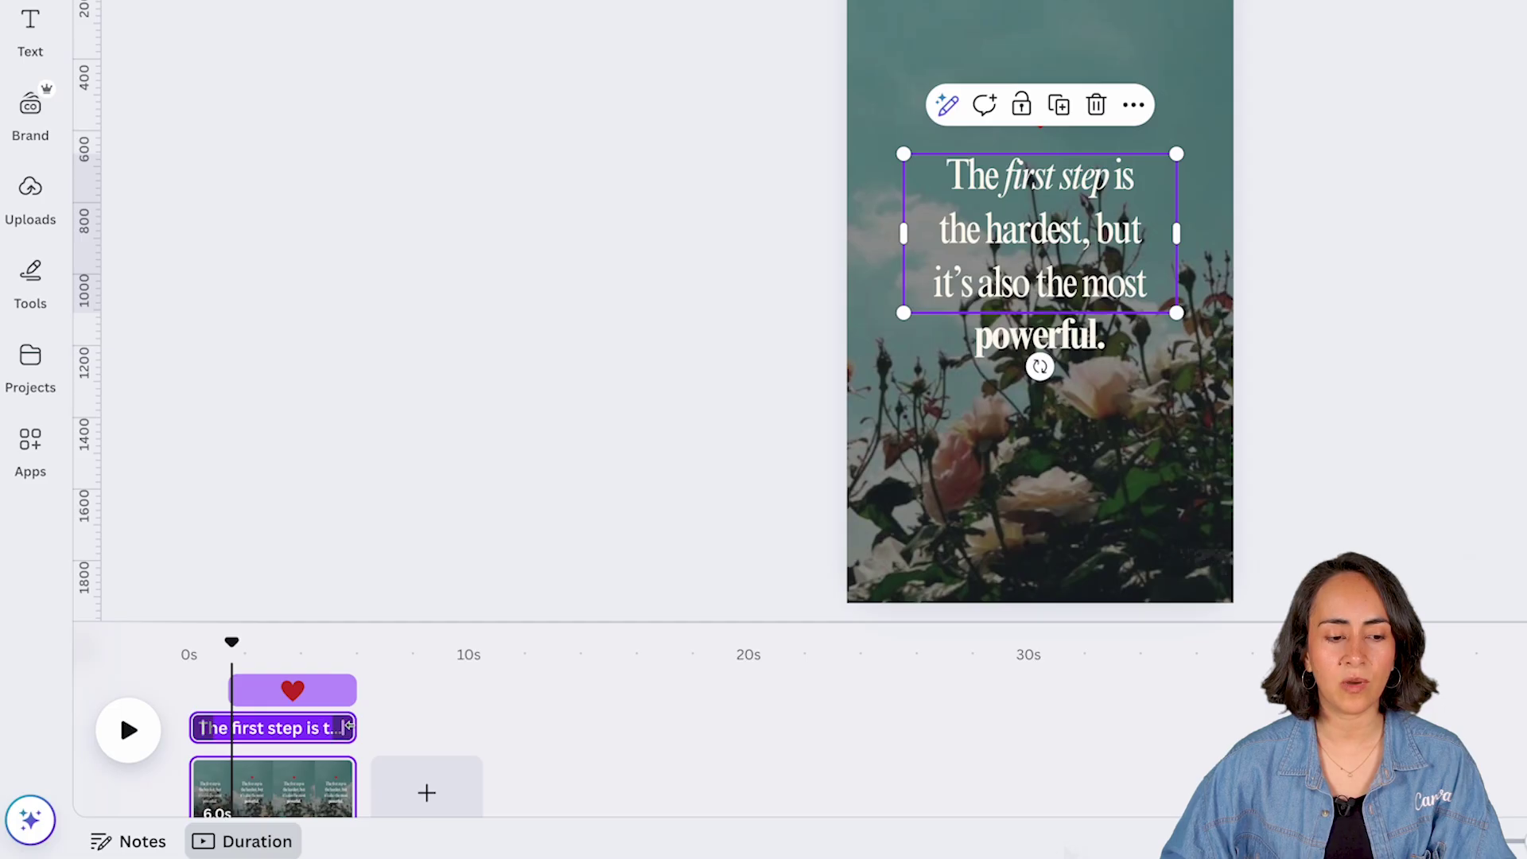
drag(353, 727, 309, 728)
click(1002, 341)
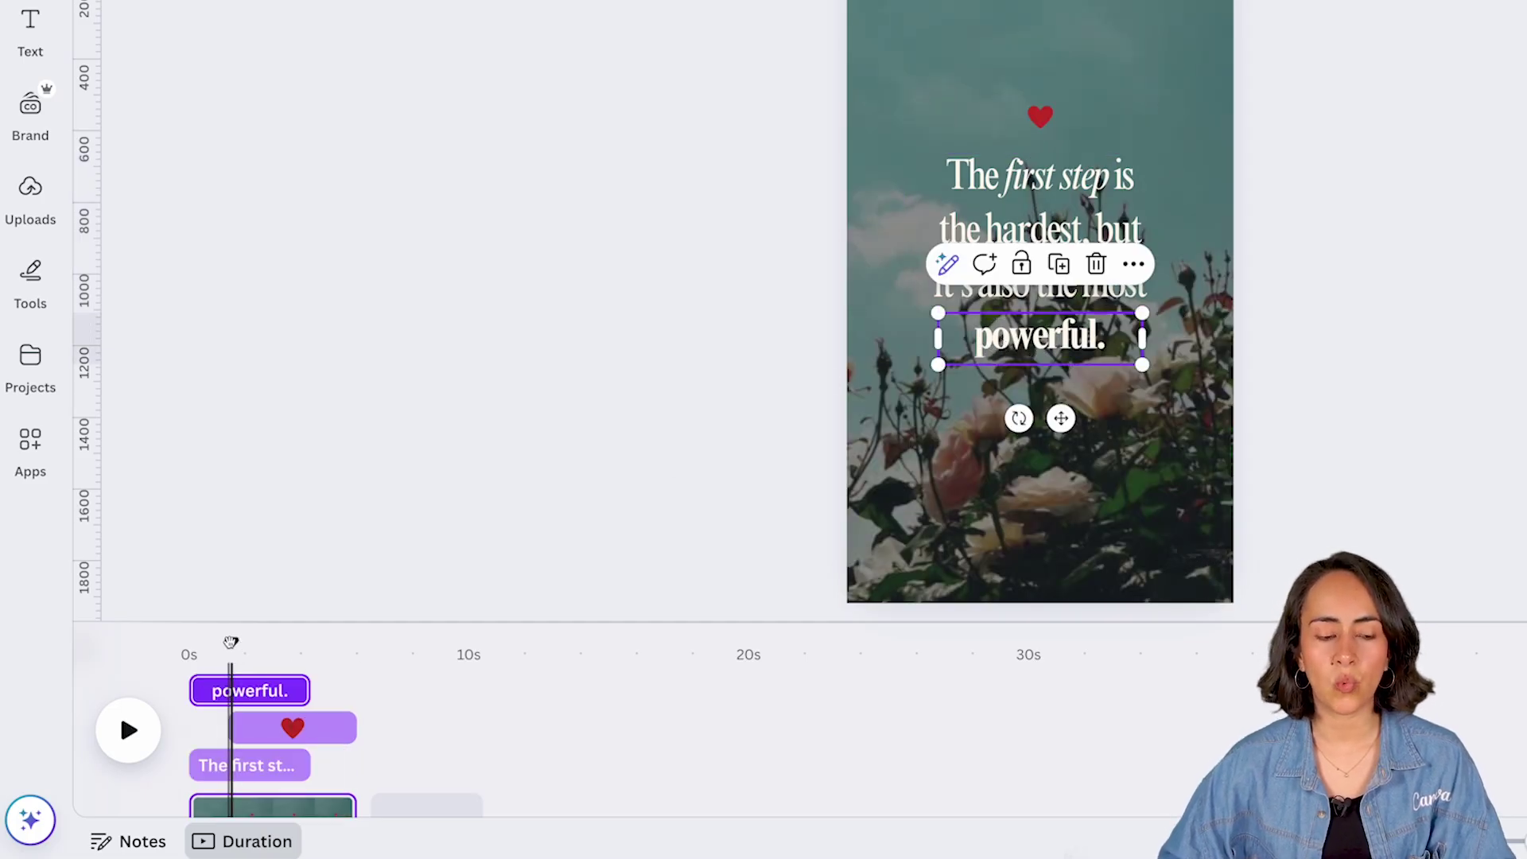
drag(232, 642, 320, 672)
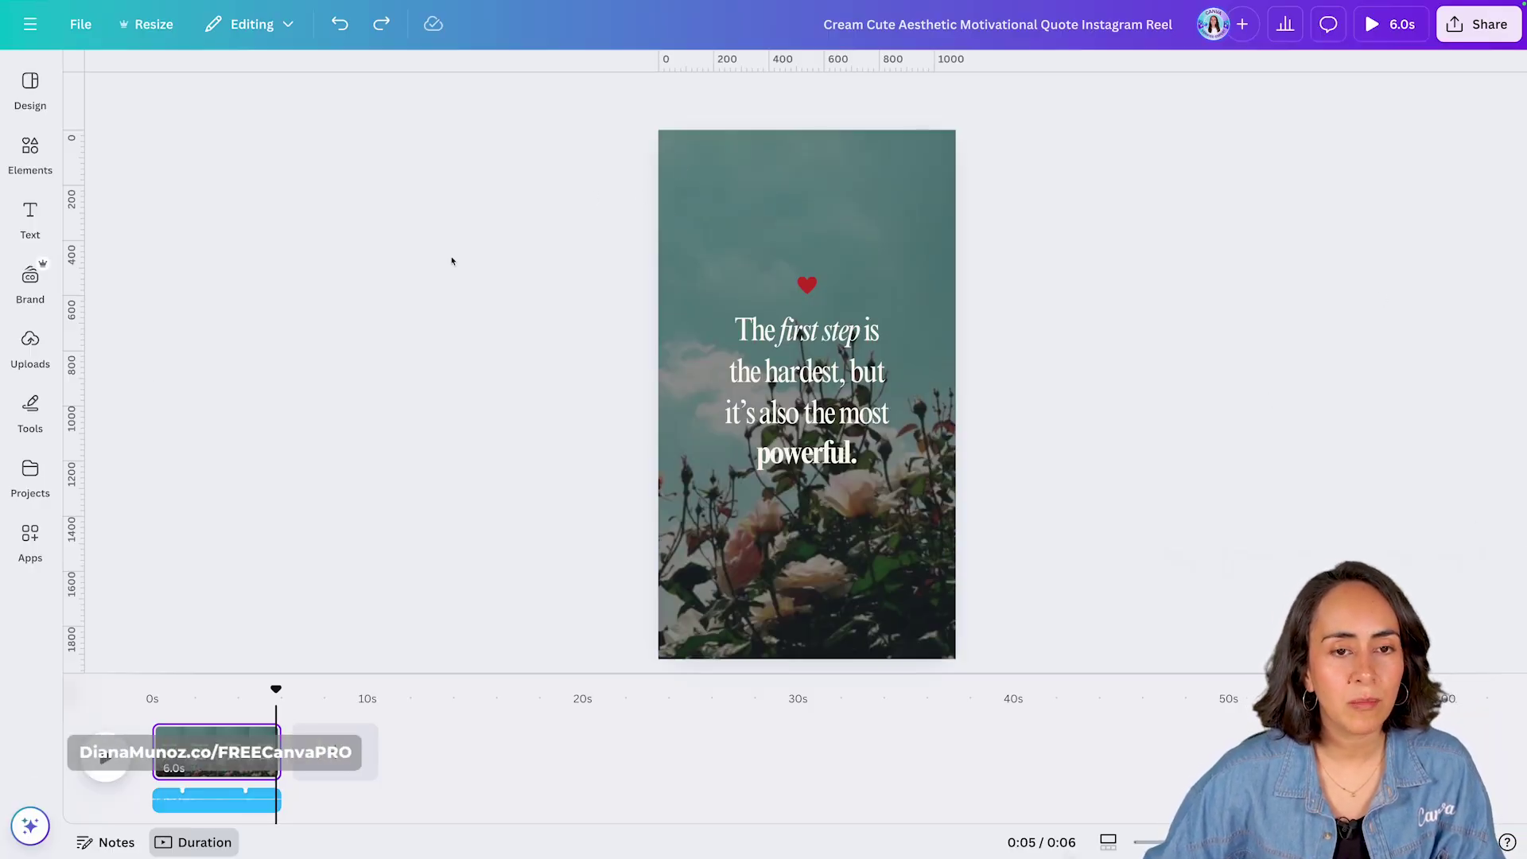
Replace the page's background video with the uploaded 49-second desk clip, undoing and redoing the replacement once.
click(30, 345)
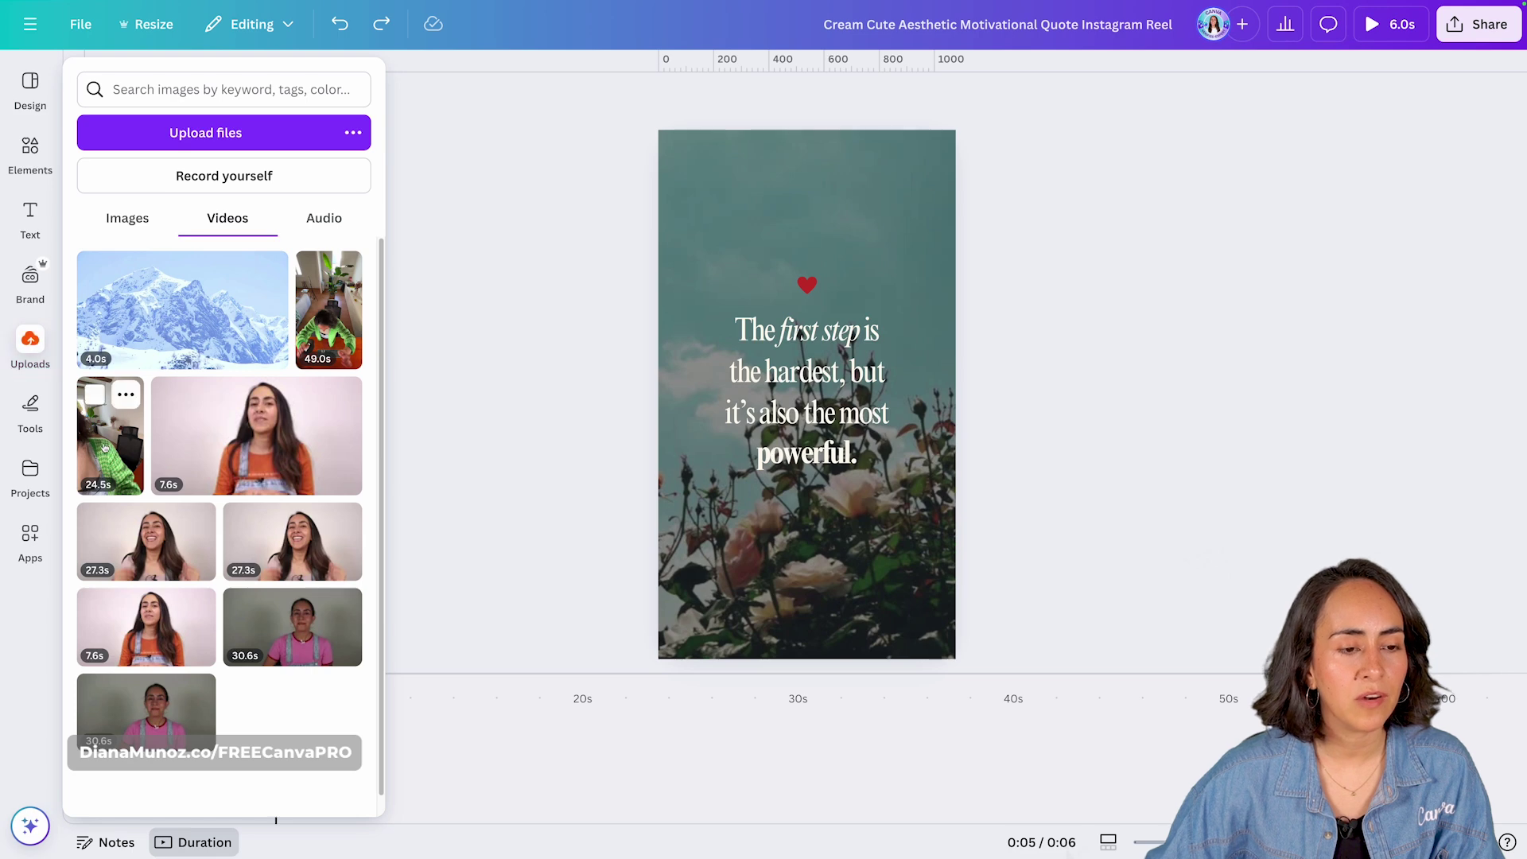
drag(329, 310, 680, 213)
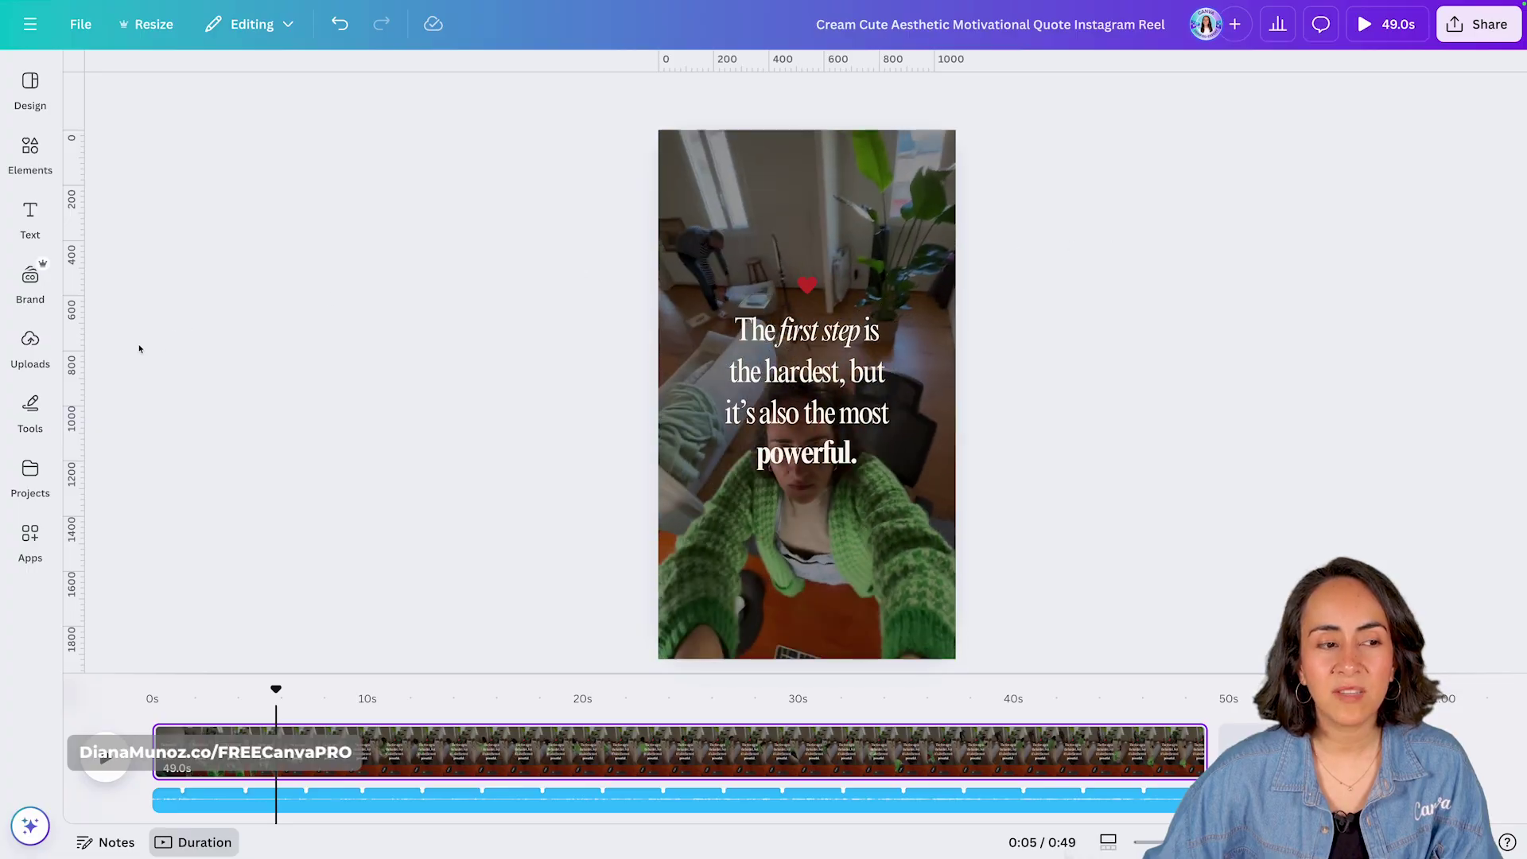
click(30, 346)
drag(327, 350, 231, 607)
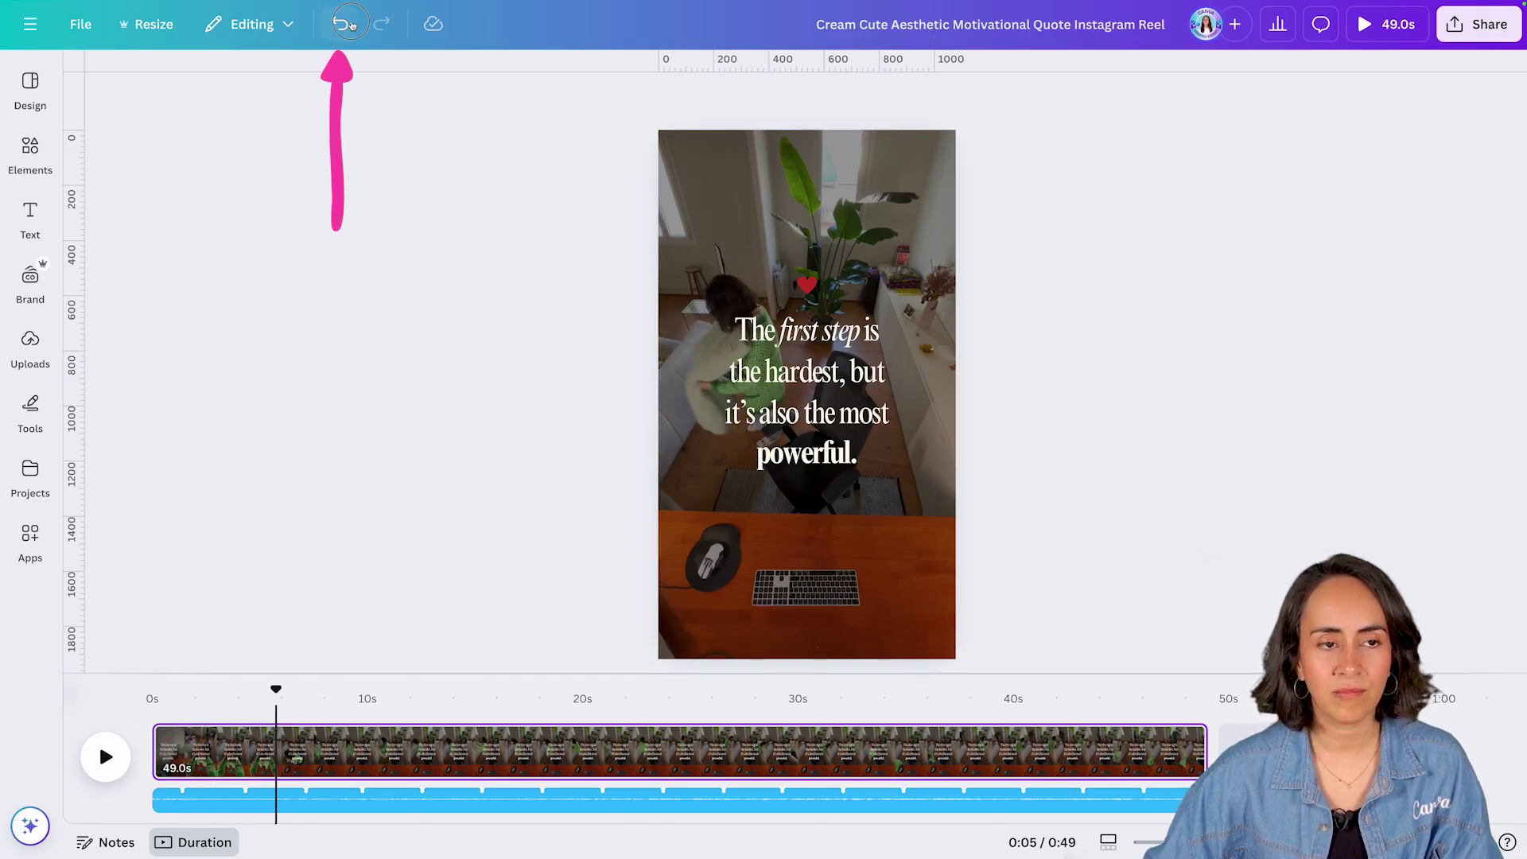
key(ctrl+z)
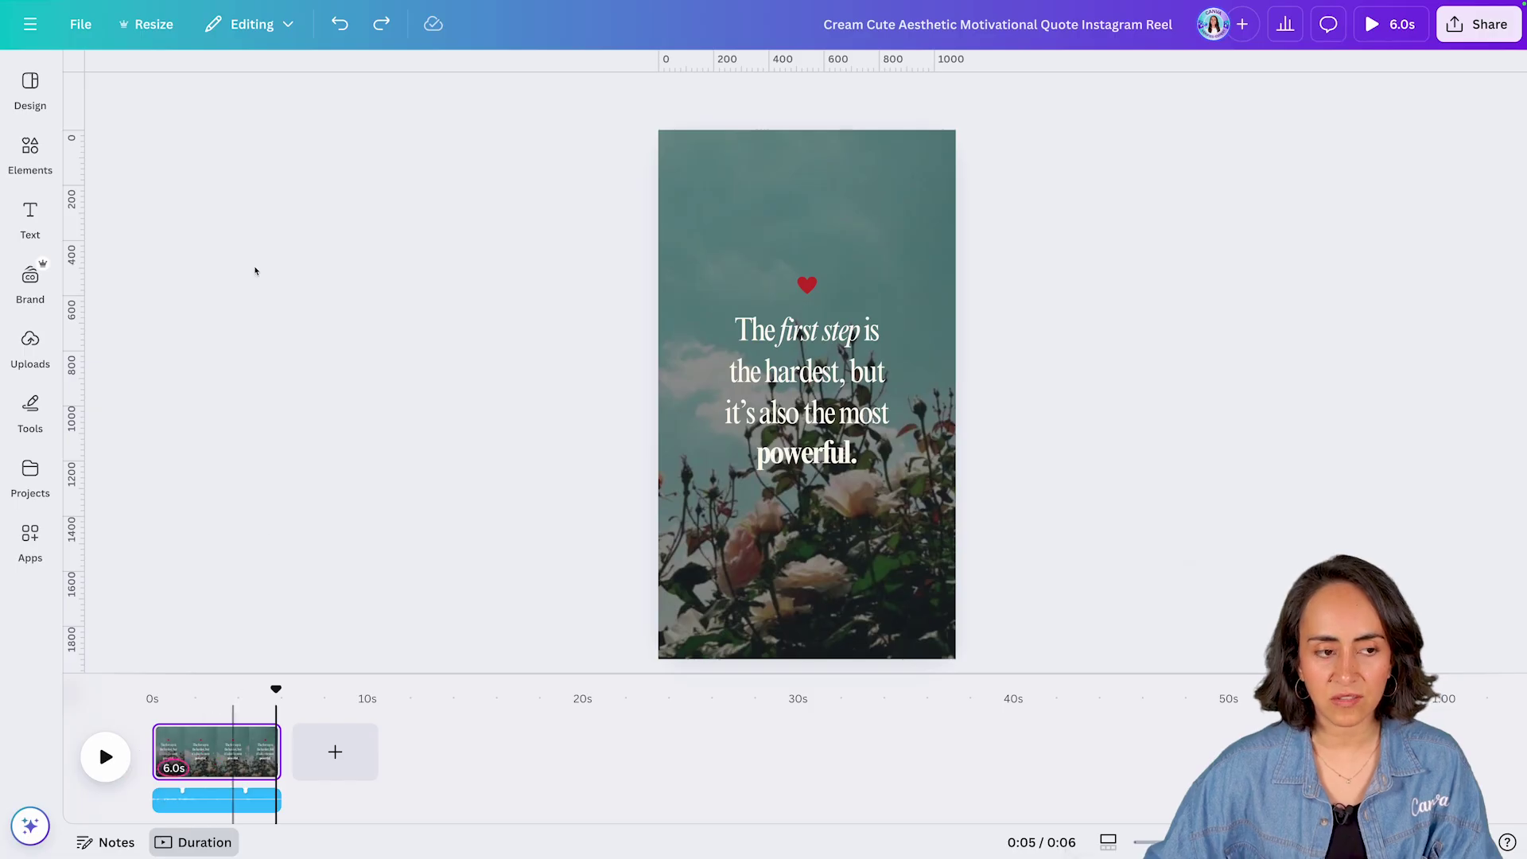
click(386, 35)
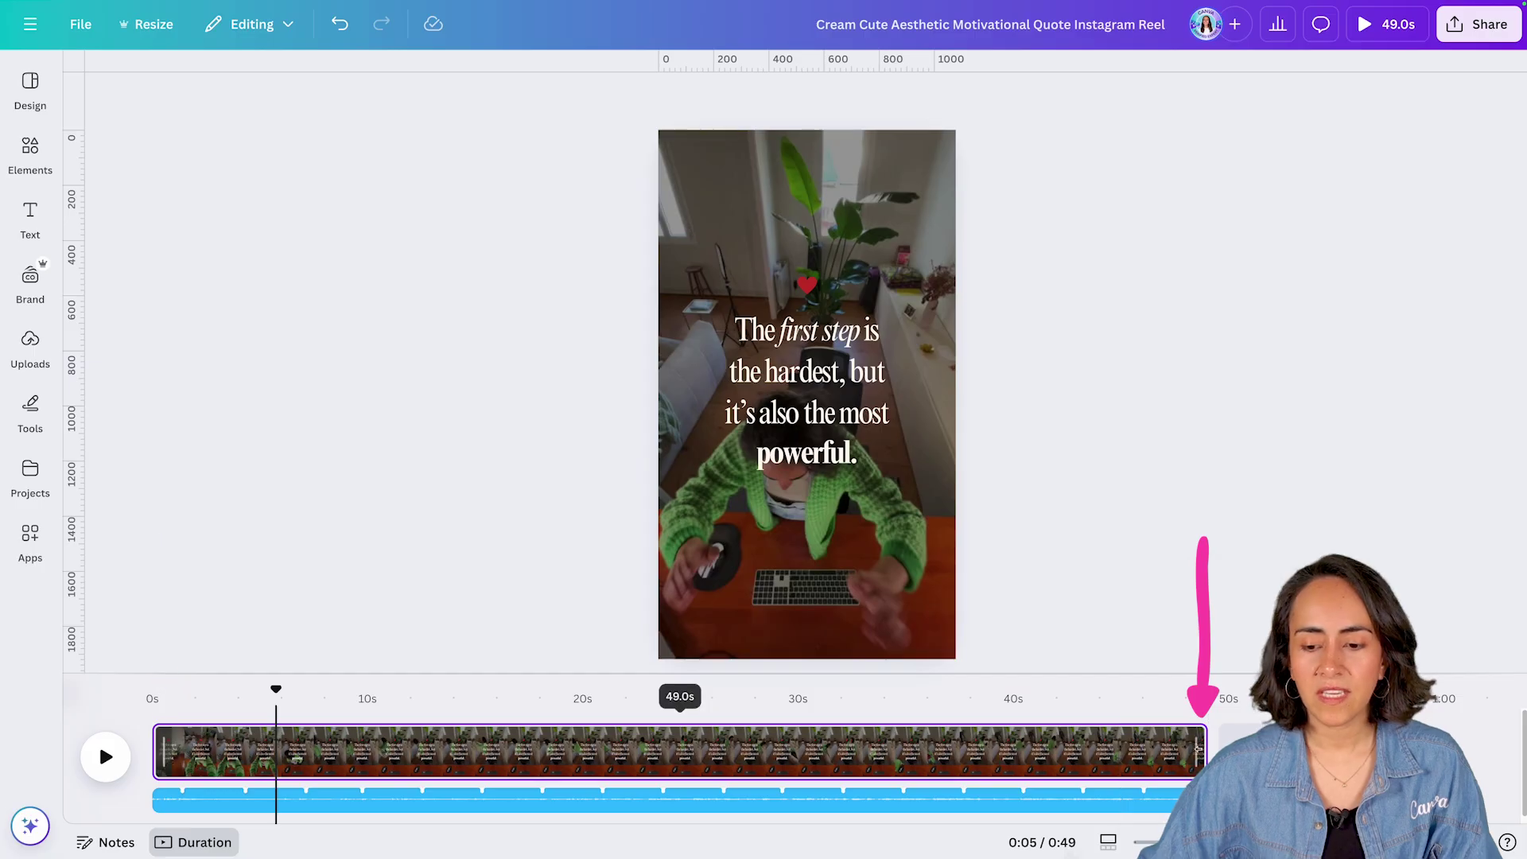
Trim the page to 34.2 seconds and split it at about 9.4 seconds.
drag(1204, 751, 889, 756)
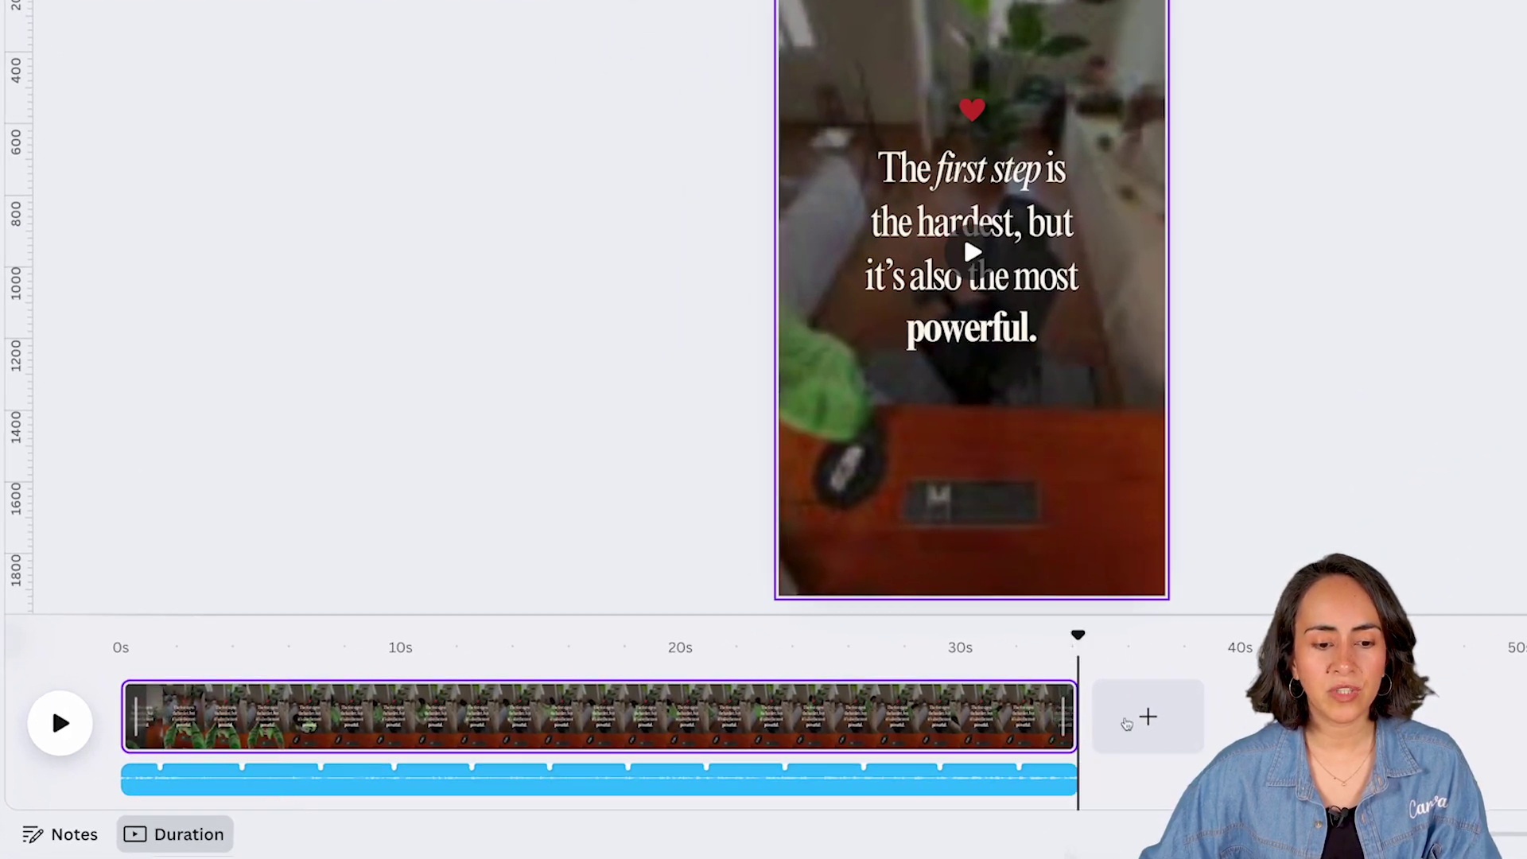
click(565, 646)
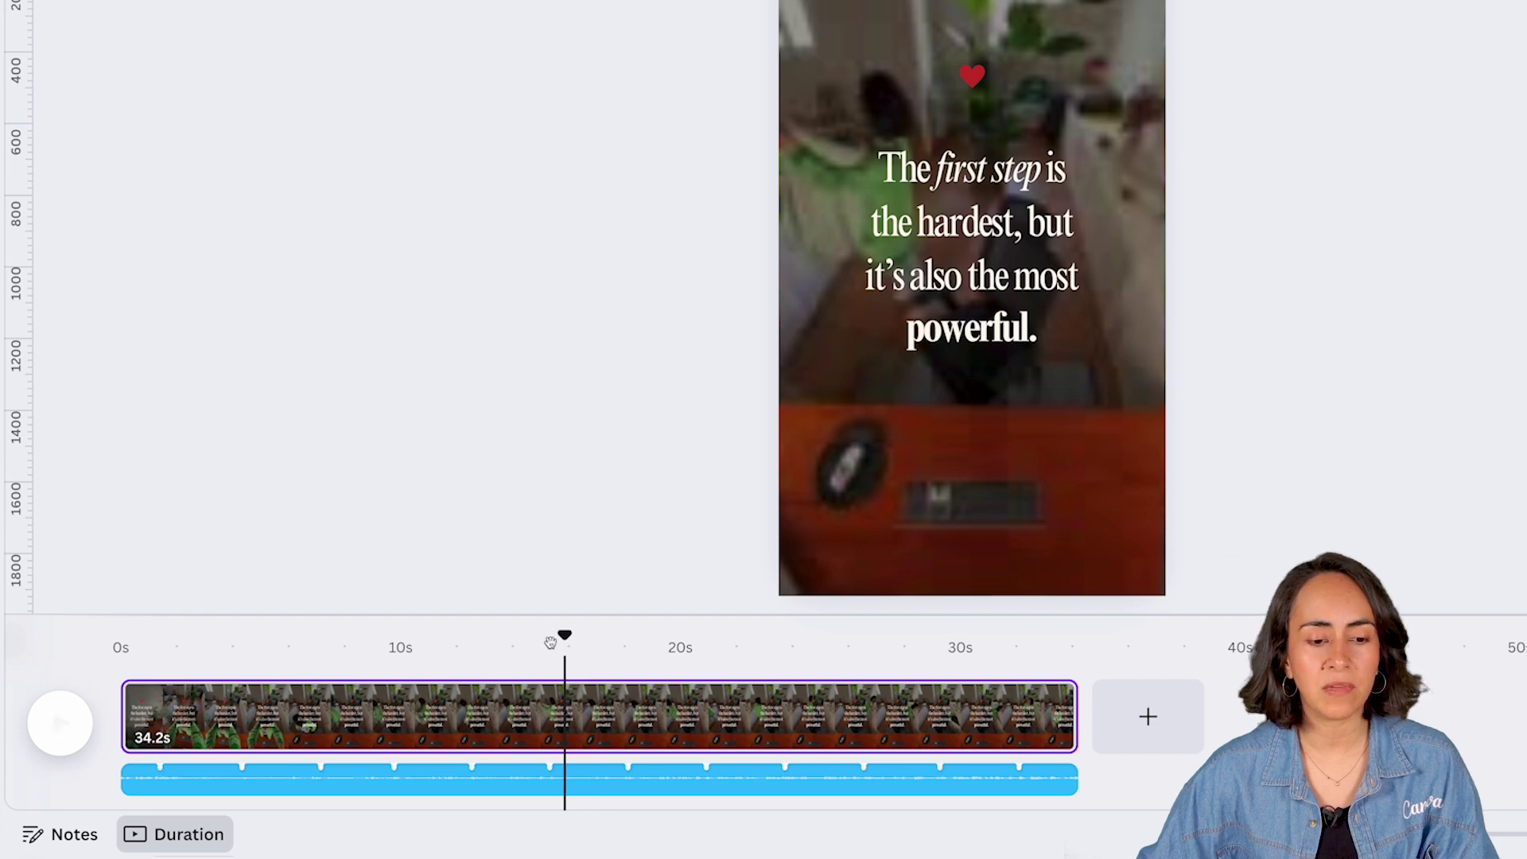
drag(550, 642, 383, 654)
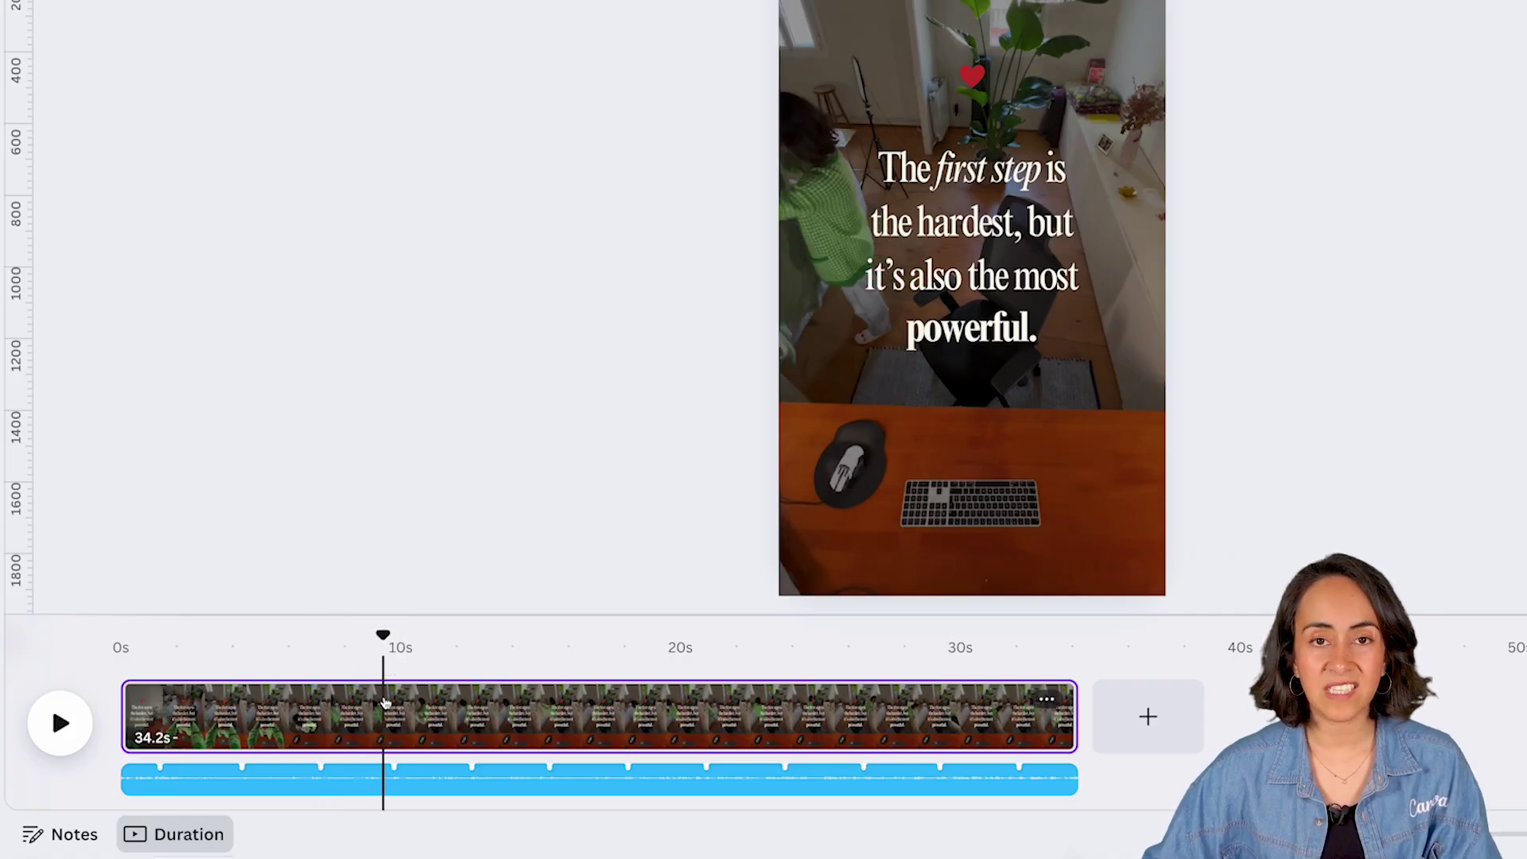
key(s)
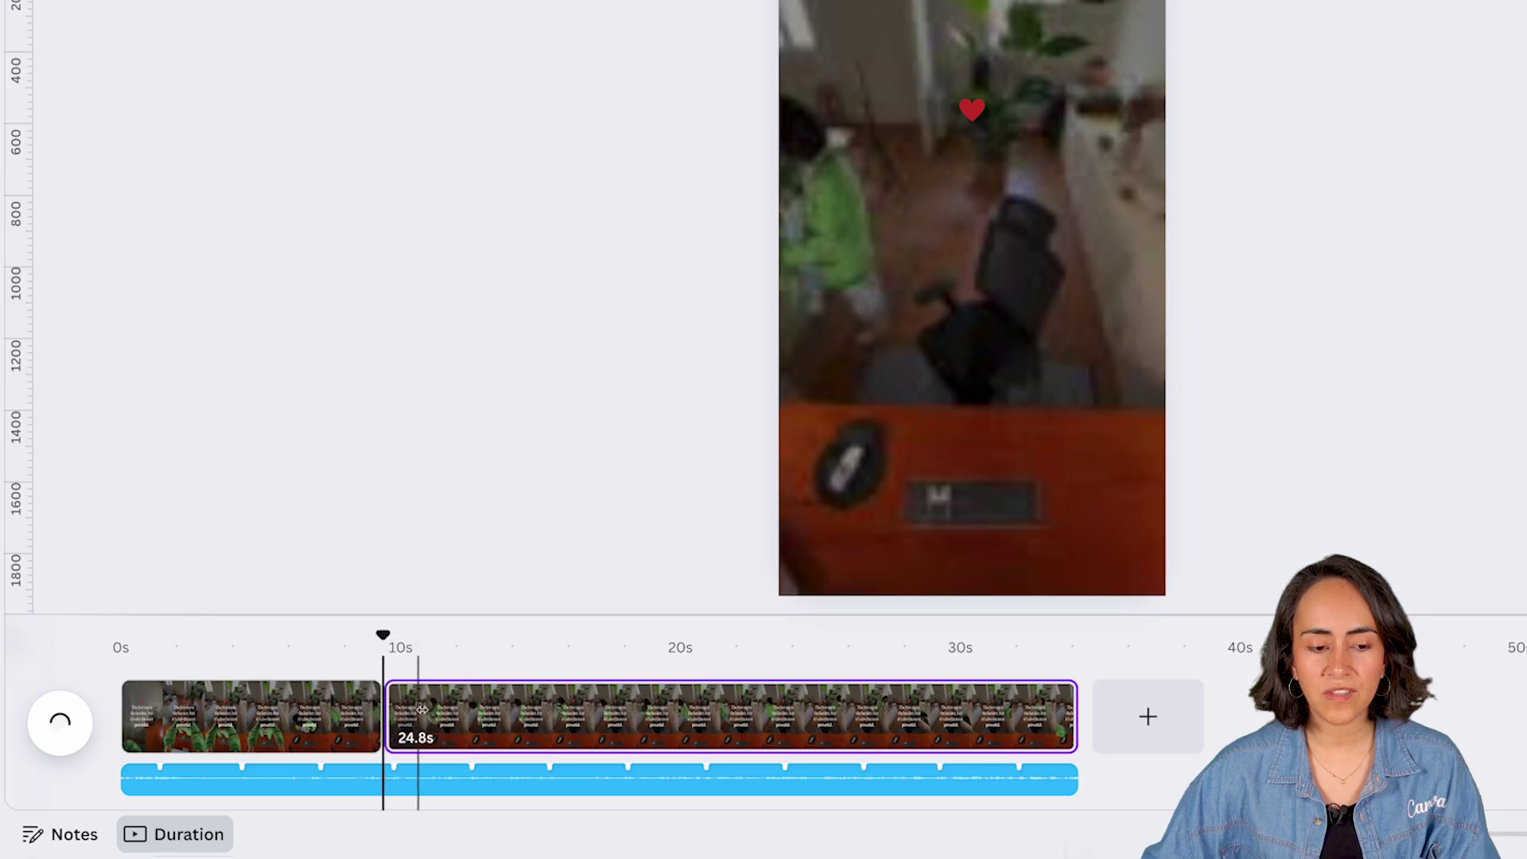
key(super+z)
right_click(380, 714)
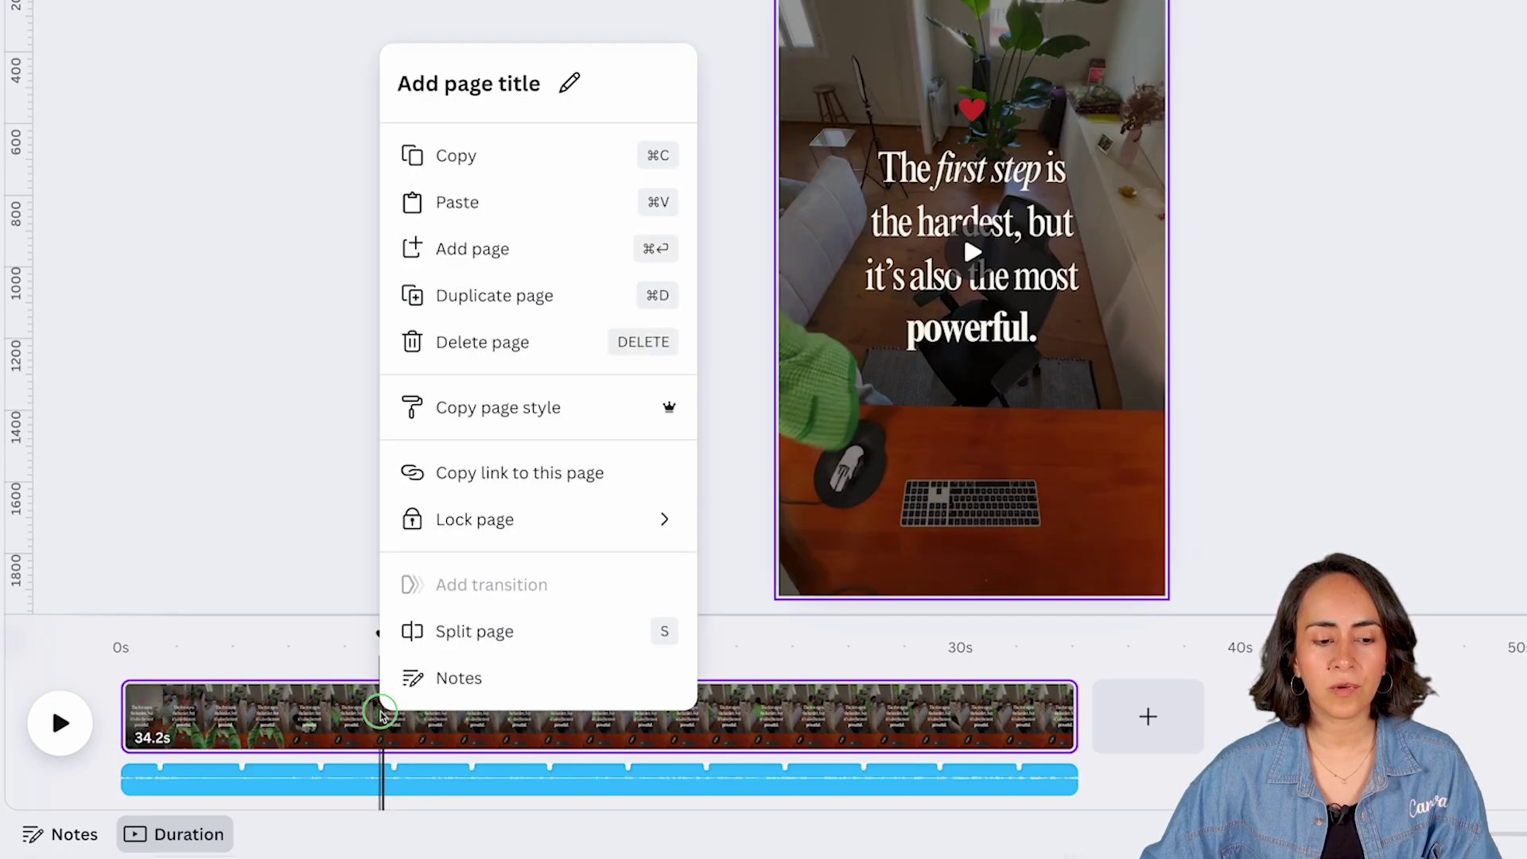
click(527, 633)
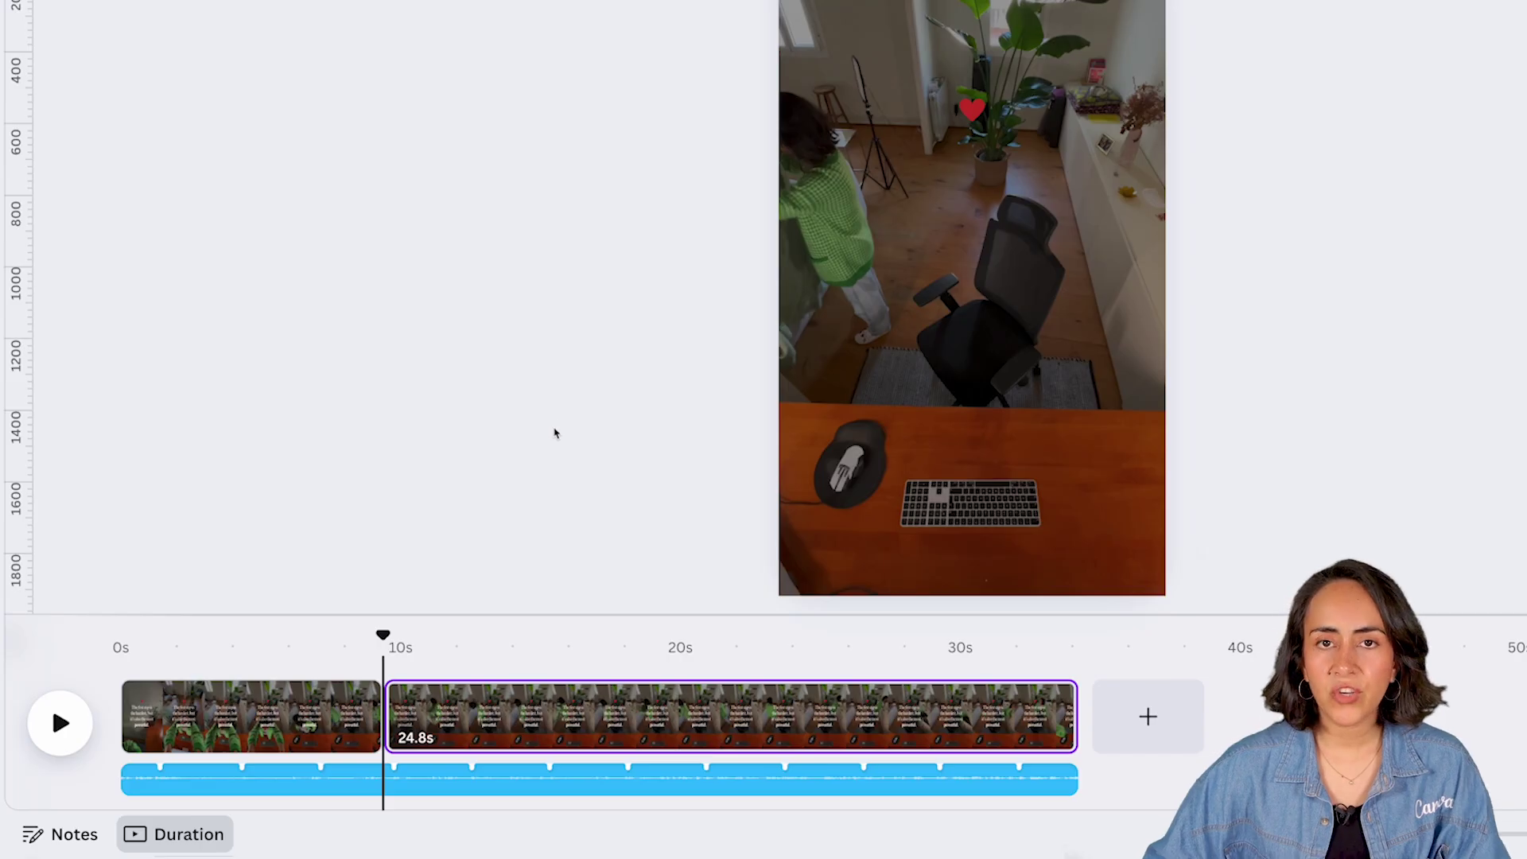
Delete the second page produced by the split.
mouse_move(382, 736)
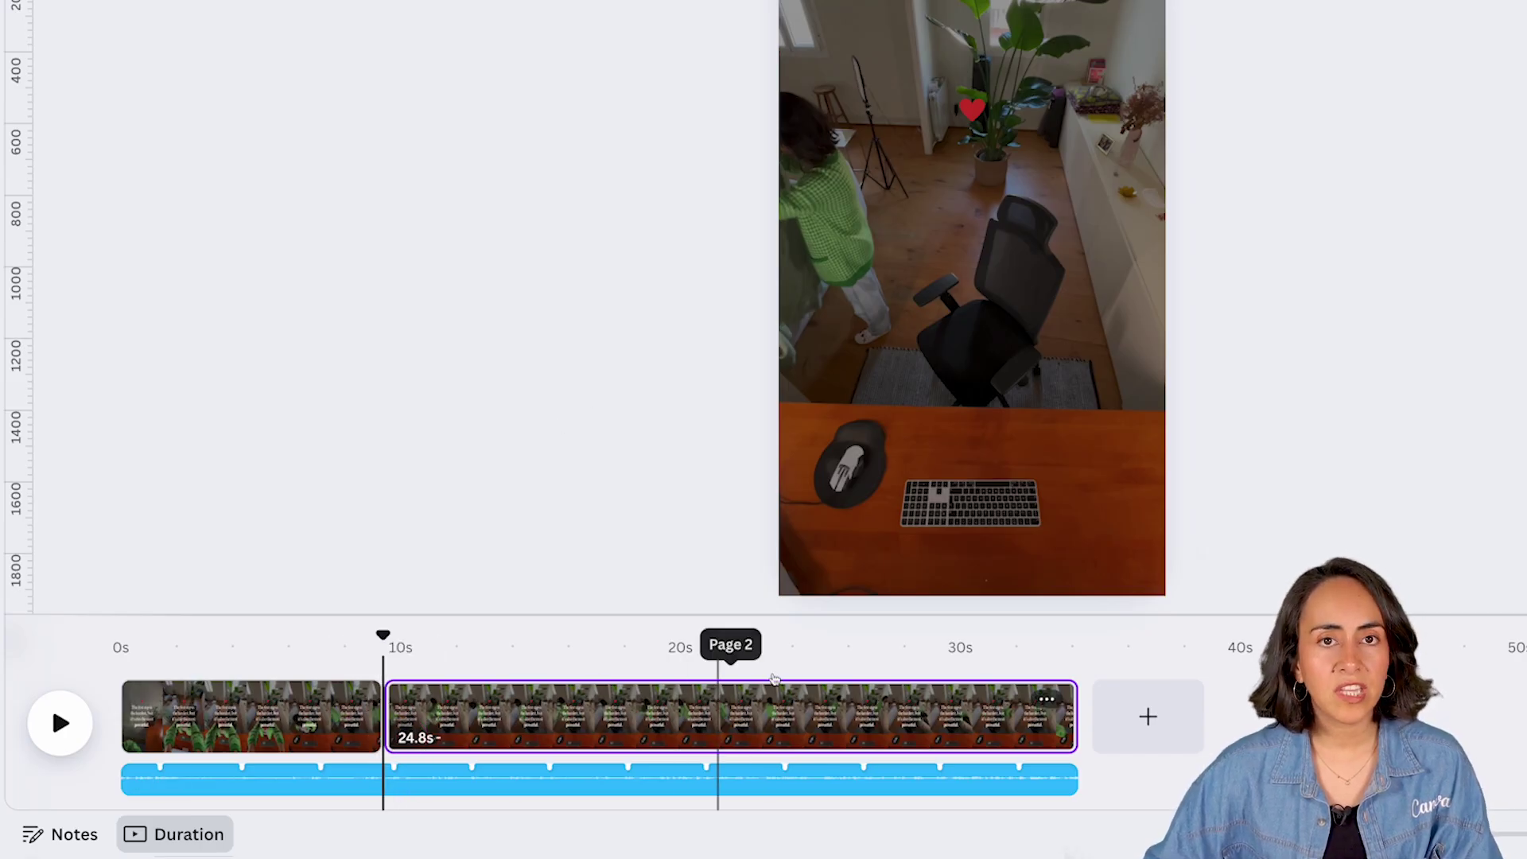
click(901, 710)
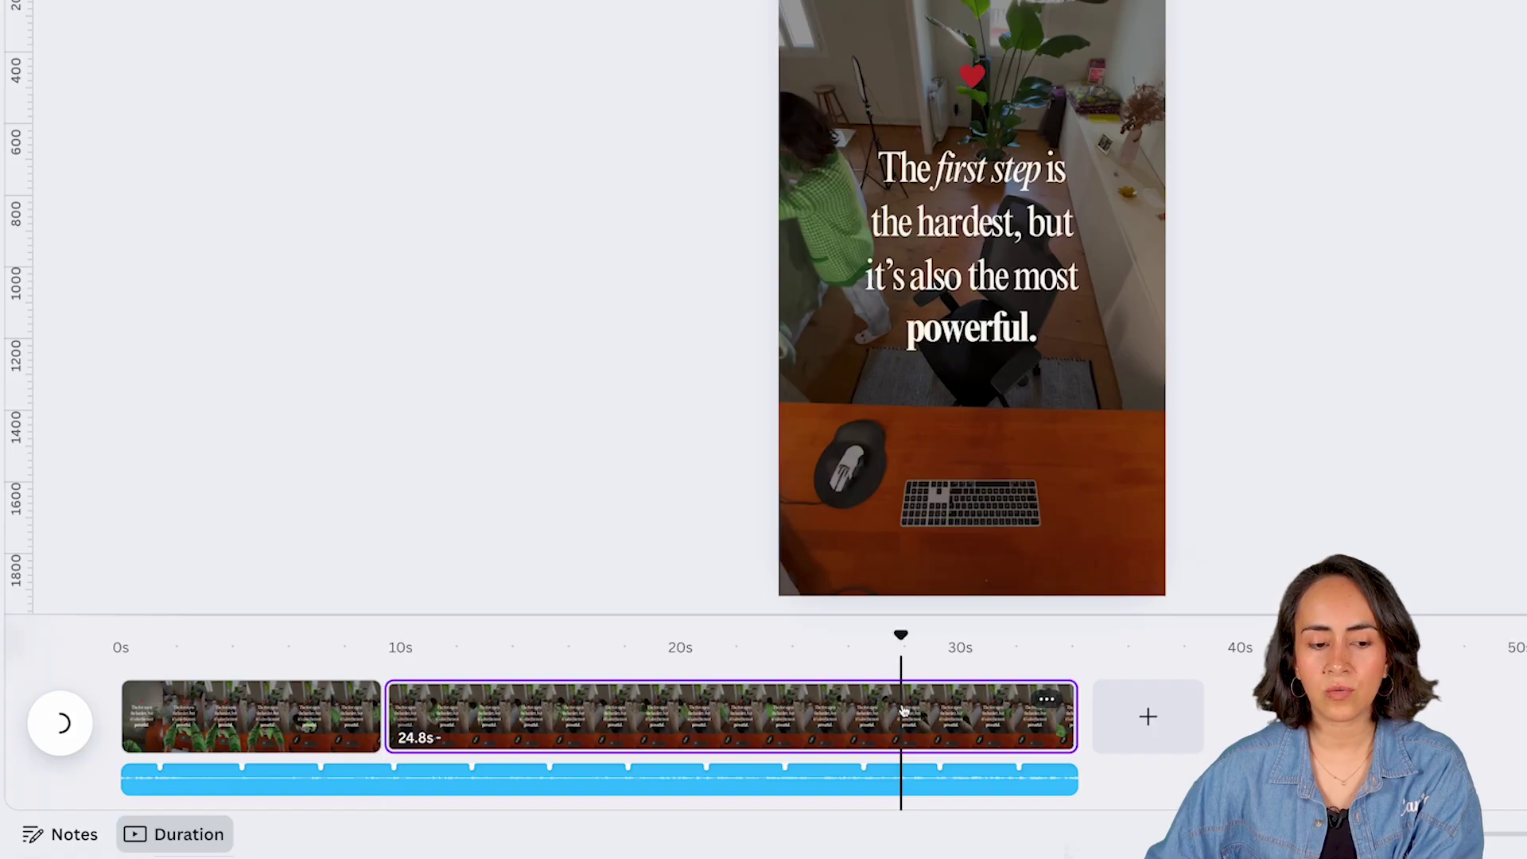
key(Delete)
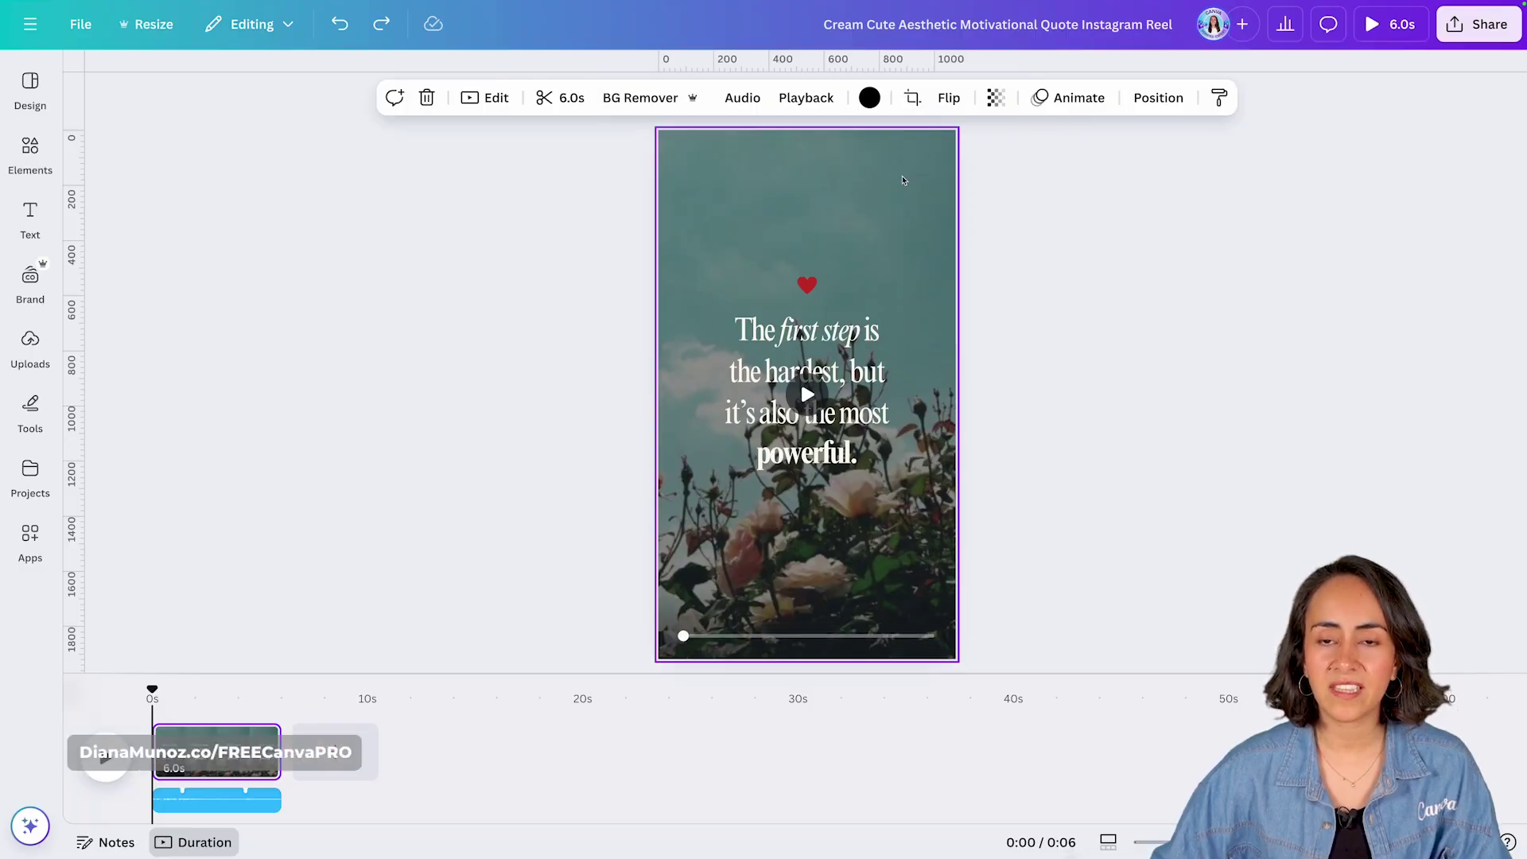
Open the trim settings of the flower background video and copy its 6.0s duration.
click(565, 98)
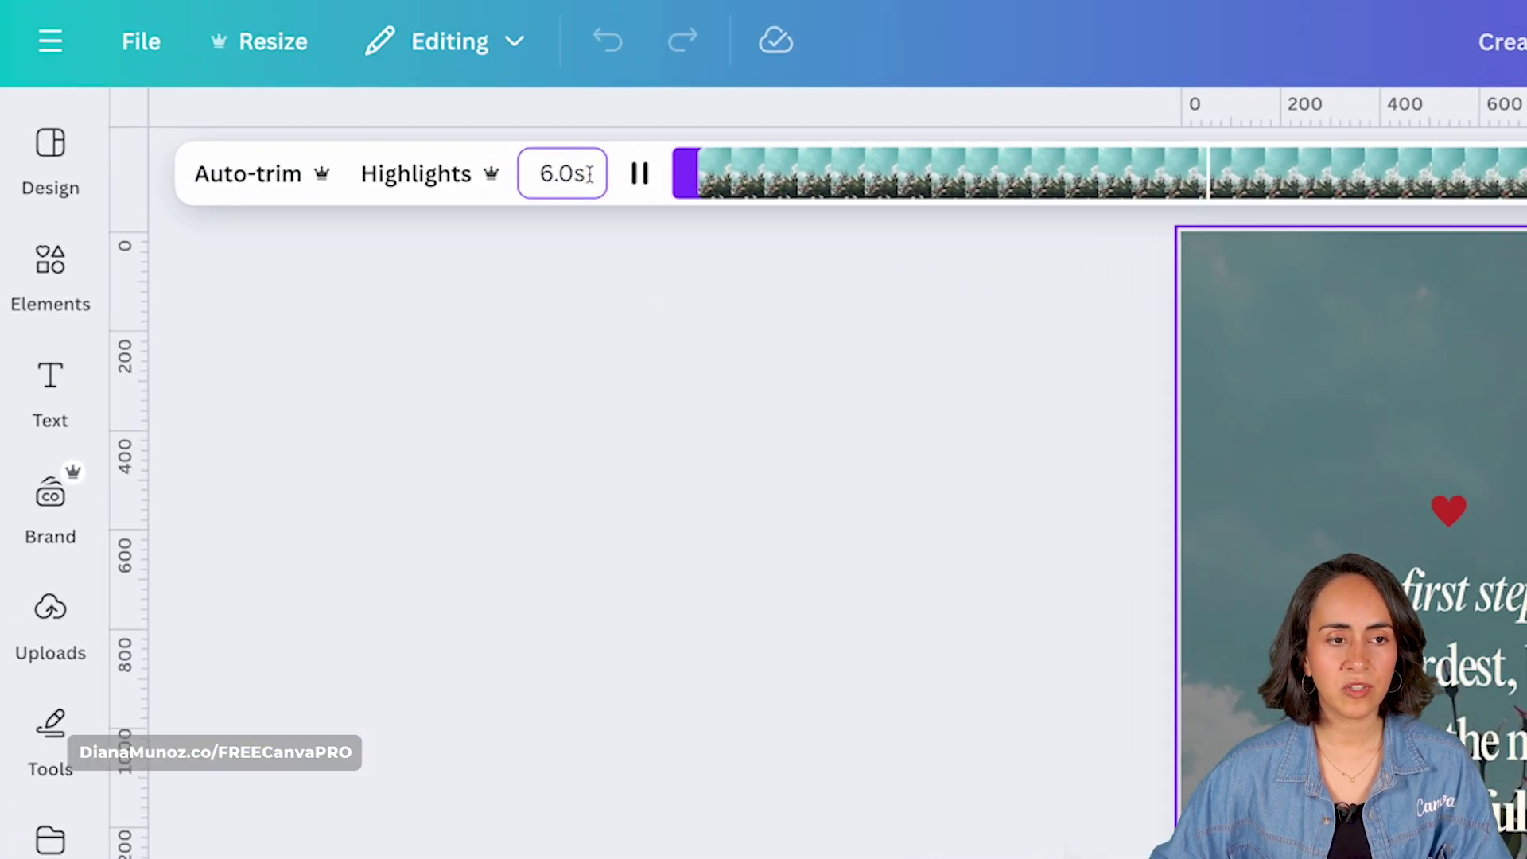
drag(589, 174, 533, 173)
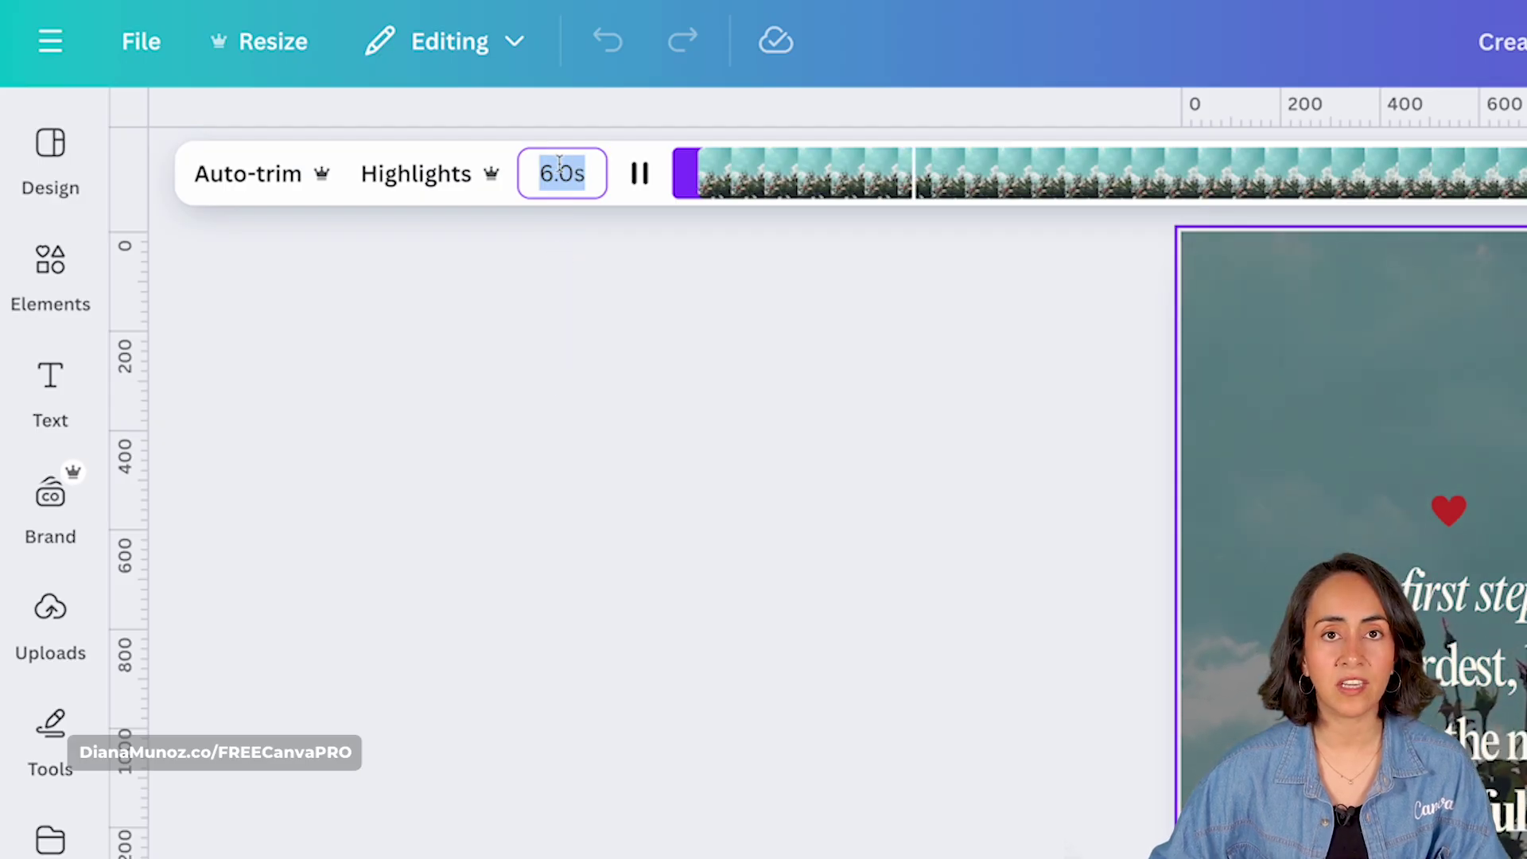
key(ctrl+c)
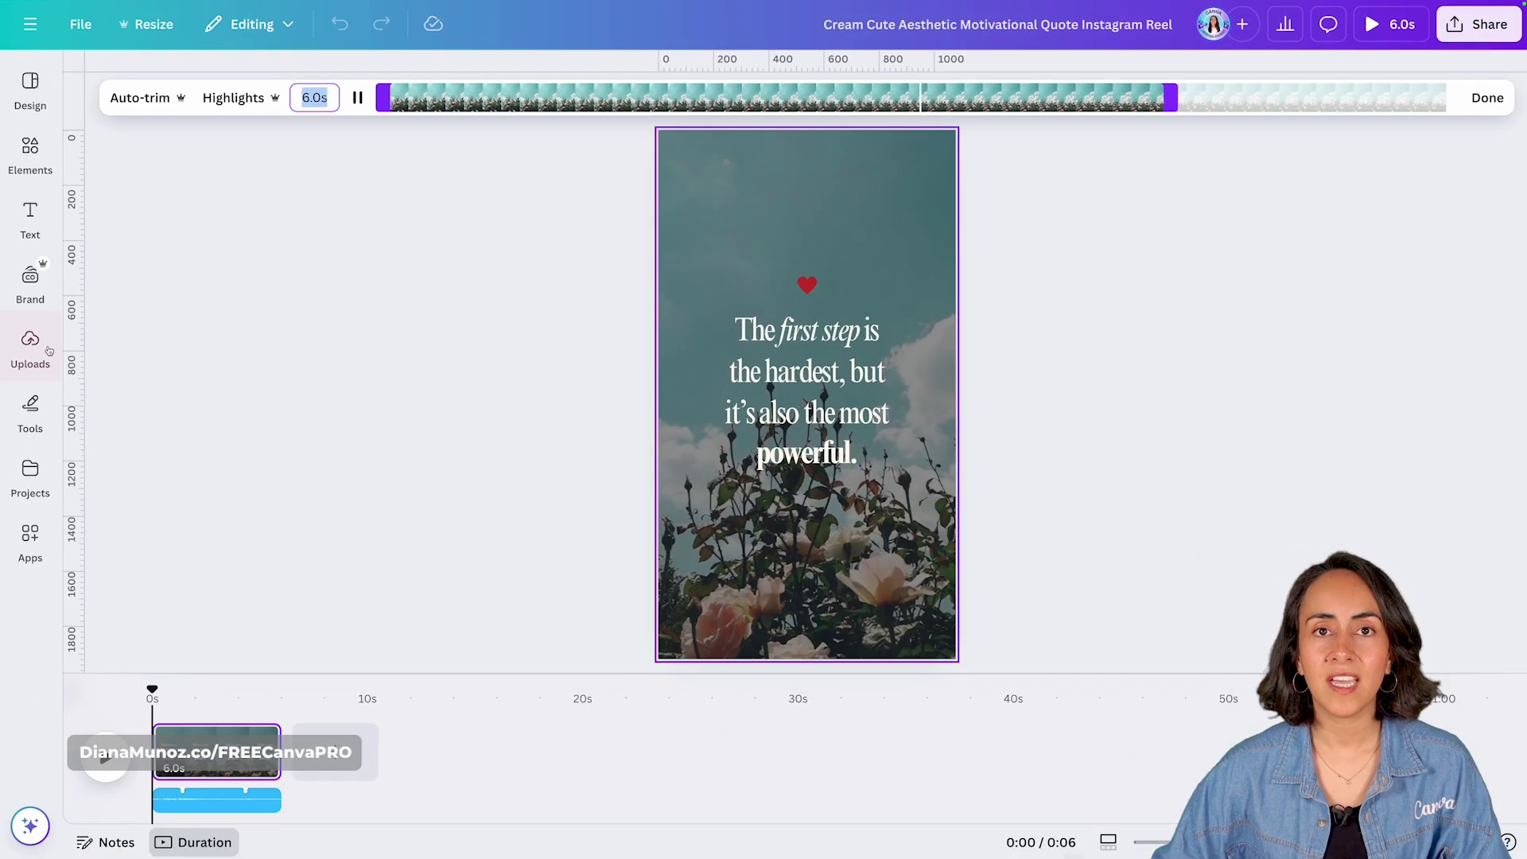
Replace the flower background with the uploaded 49-second desk clip and open that clip's trim settings.
click(50, 628)
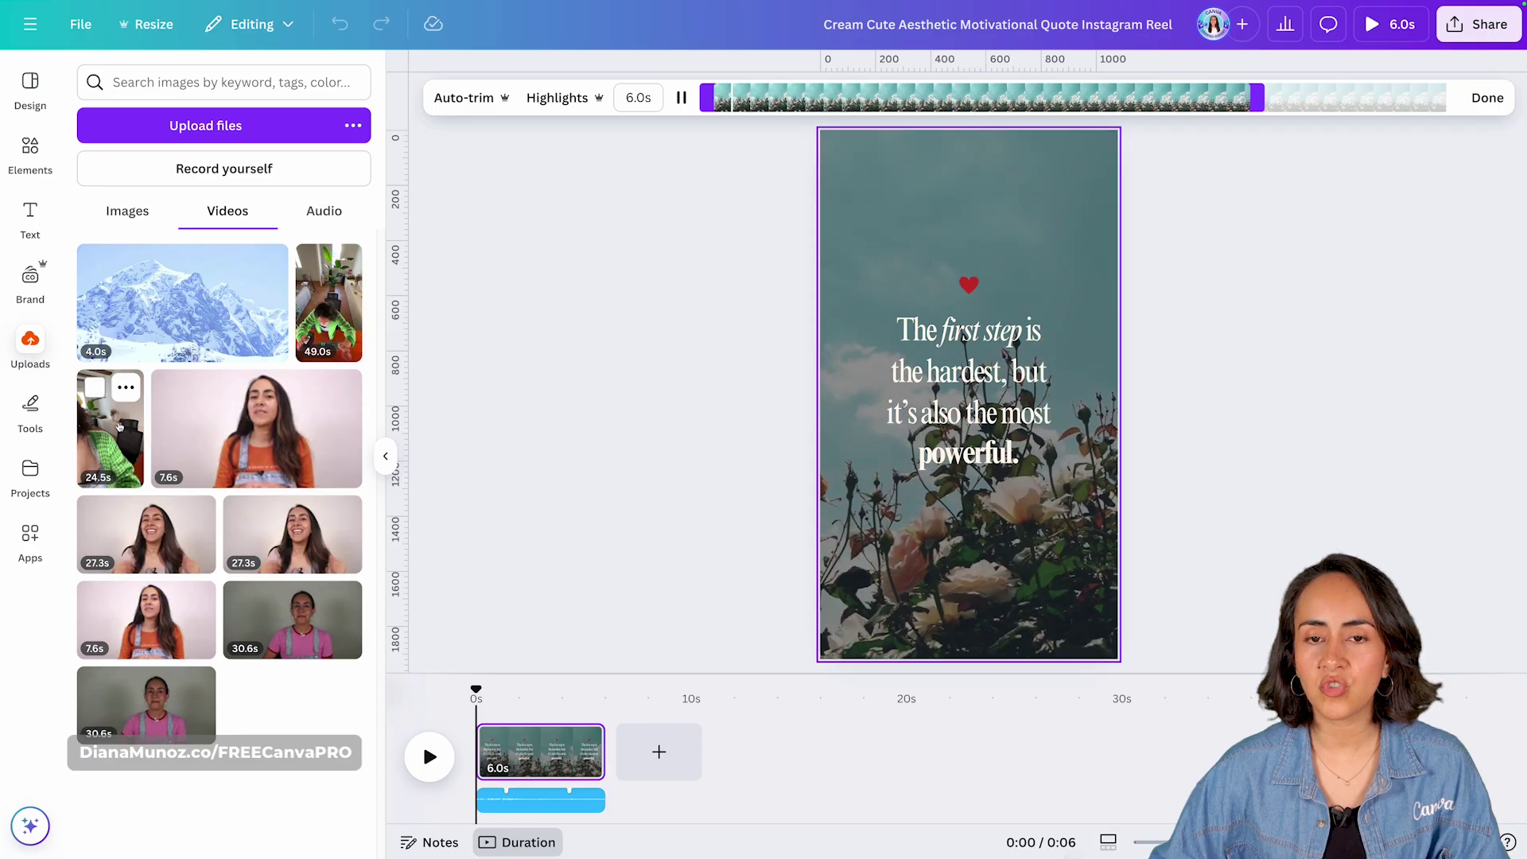
drag(342, 302, 845, 194)
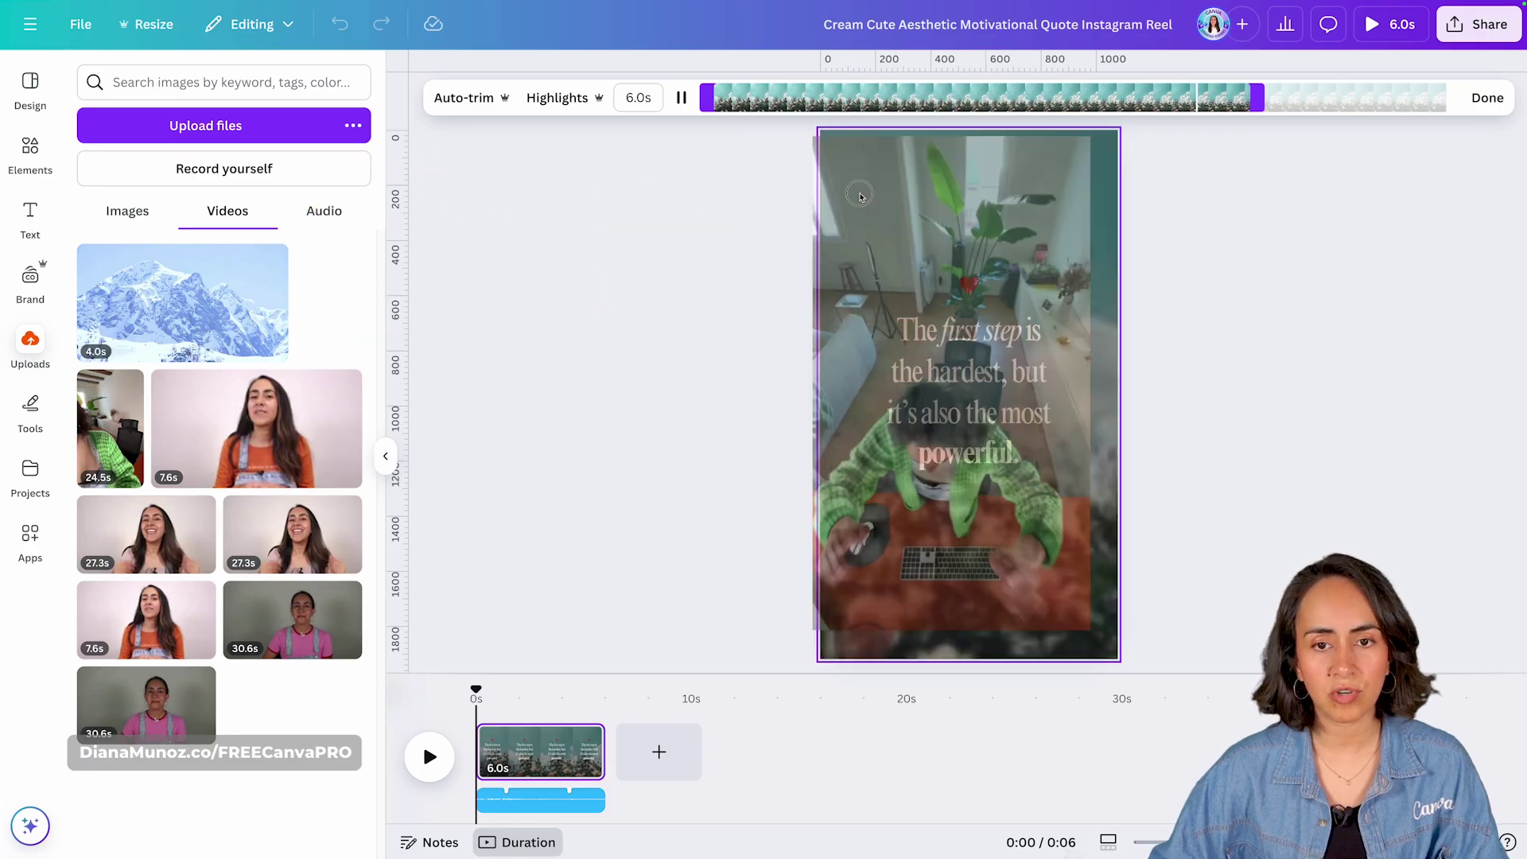
click(726, 95)
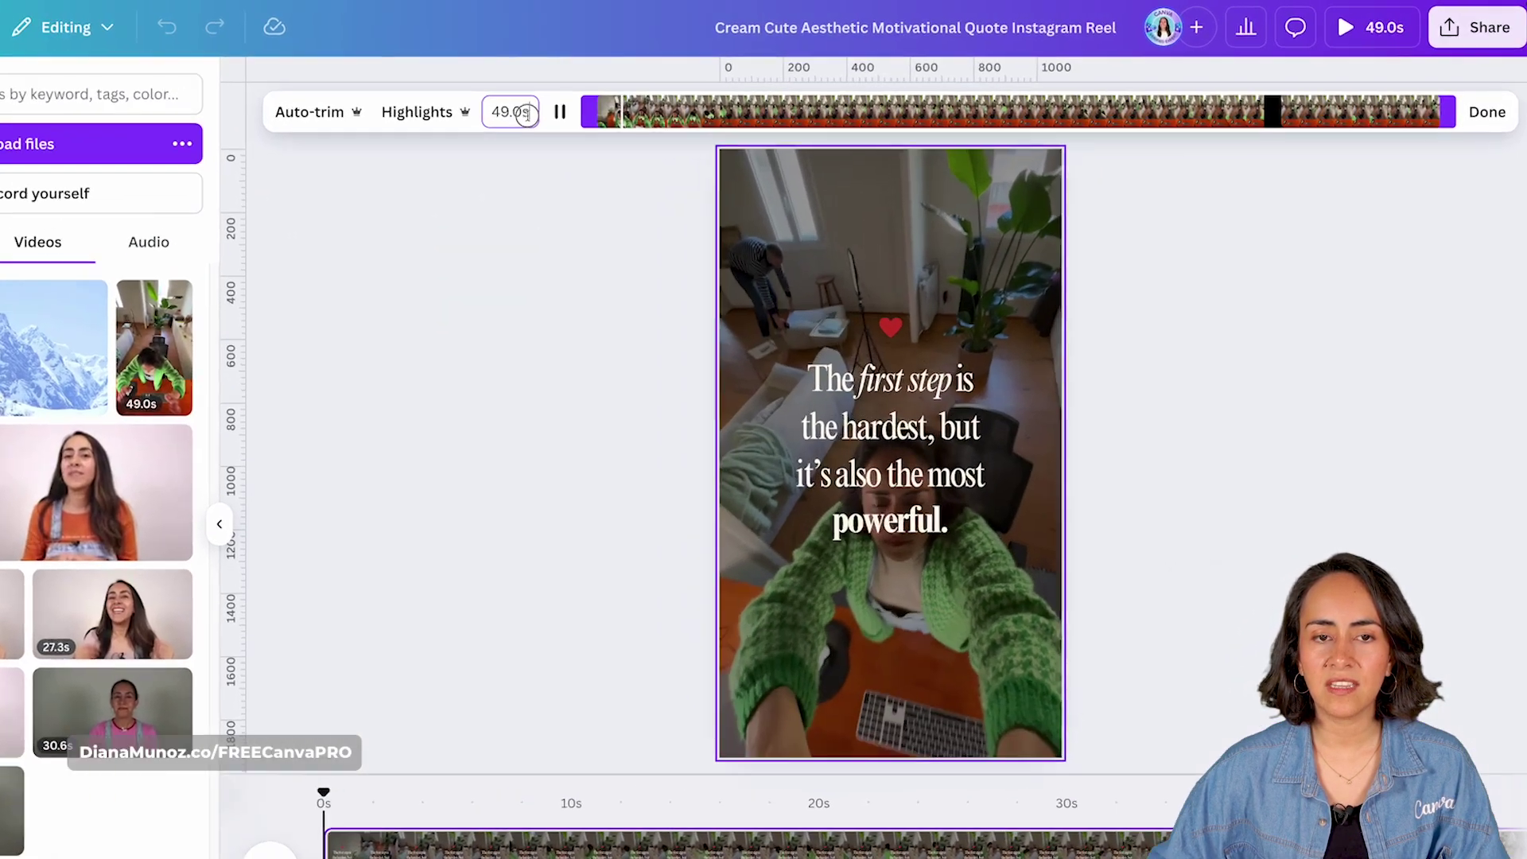
Set the desk clip's duration to 6.0s with the copied value, pause the preview and adjust which section is kept.
click(527, 114)
key(BackSpace)
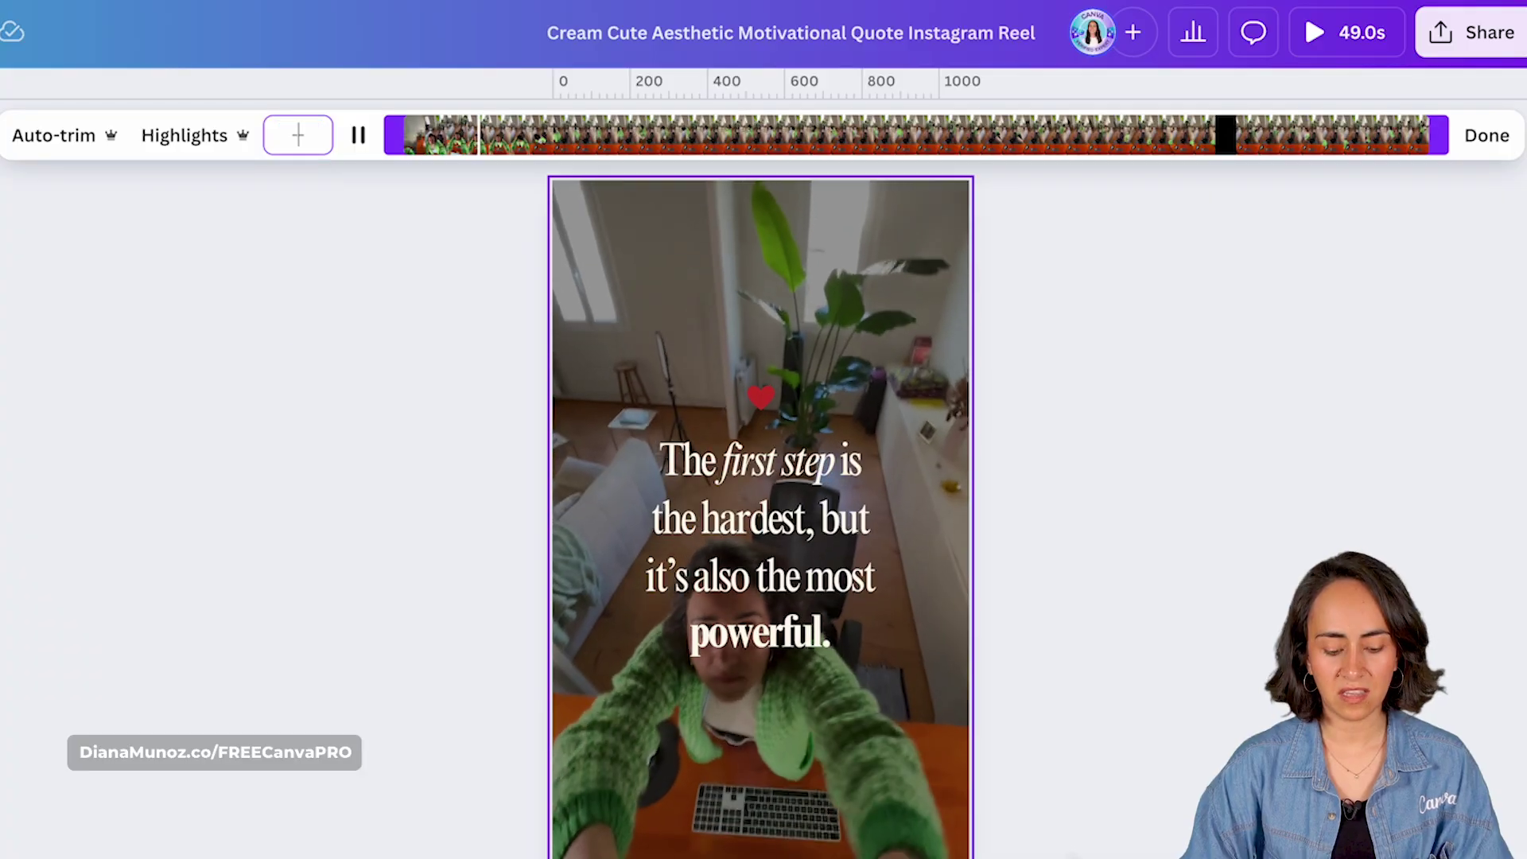
key(ctrl+v)
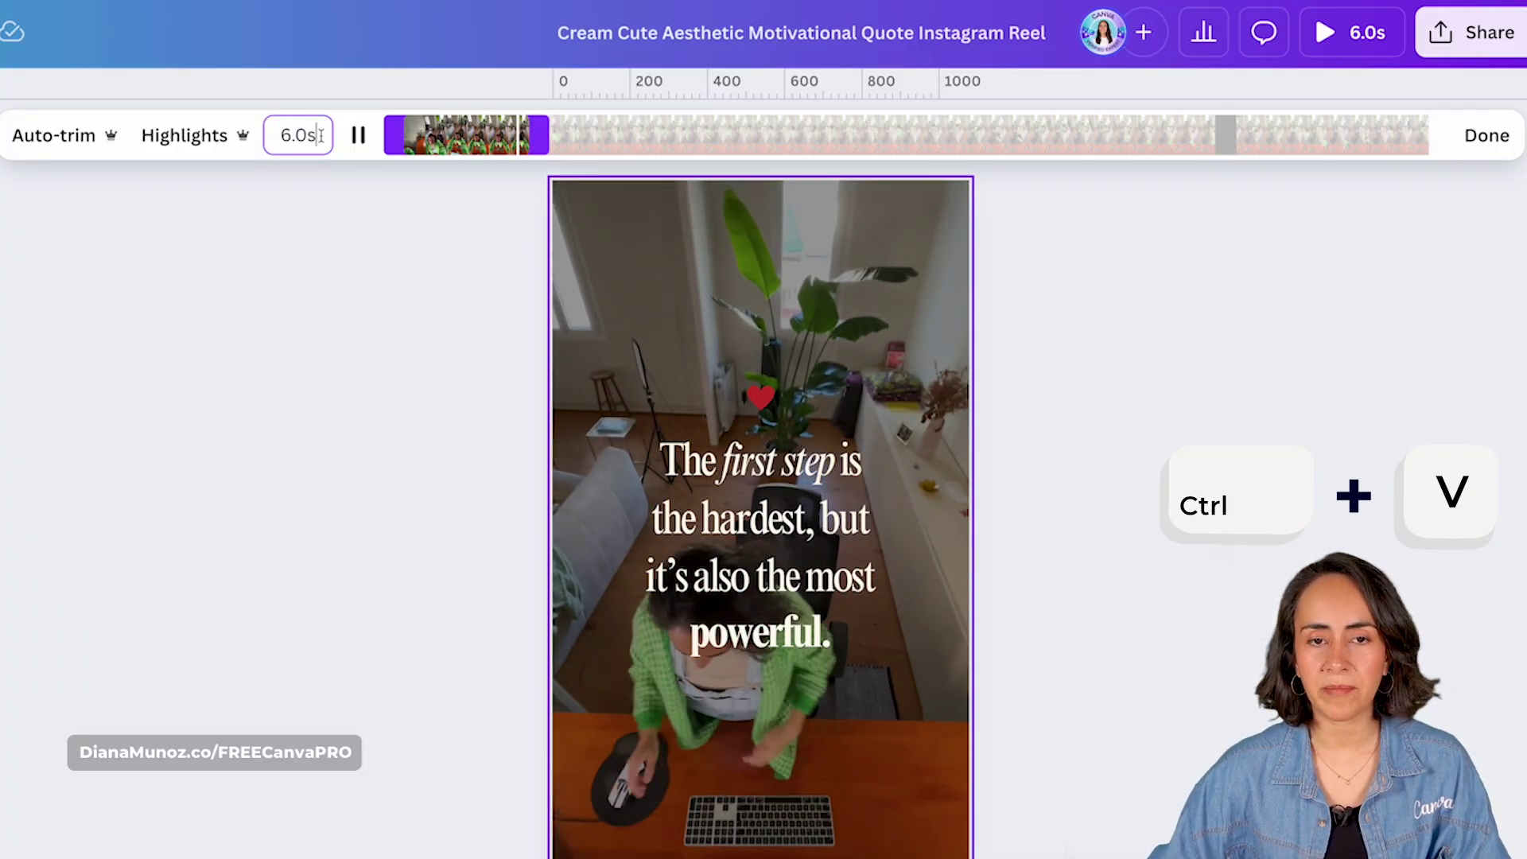
click(361, 136)
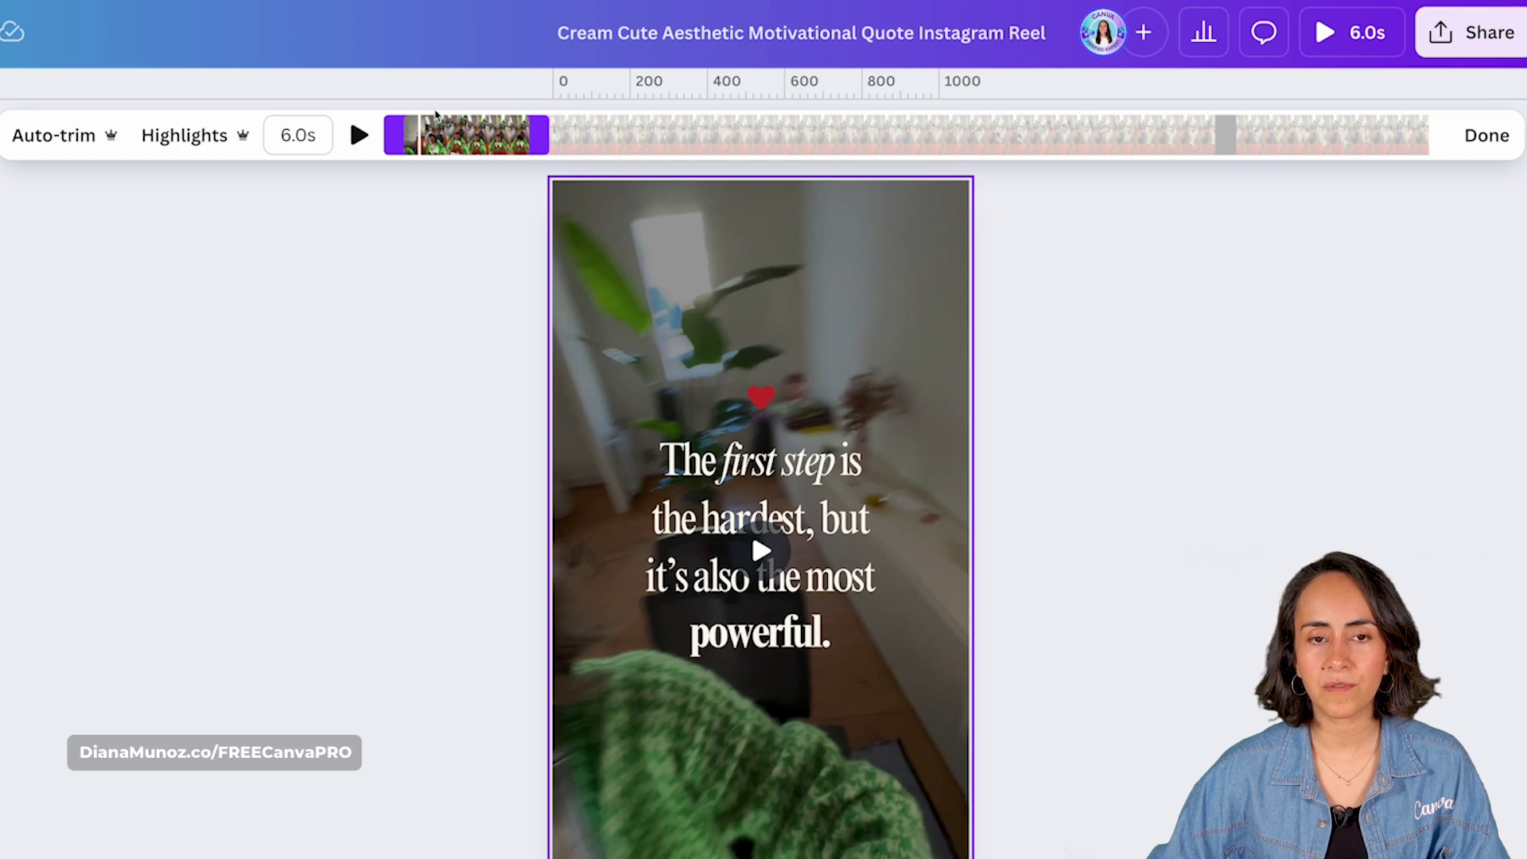
mouse_move(465, 135)
mouse_down()
mouse_move(658, 150)
mouse_move(581, 163)
mouse_move(922, 141)
mouse_move(463, 153)
mouse_up()
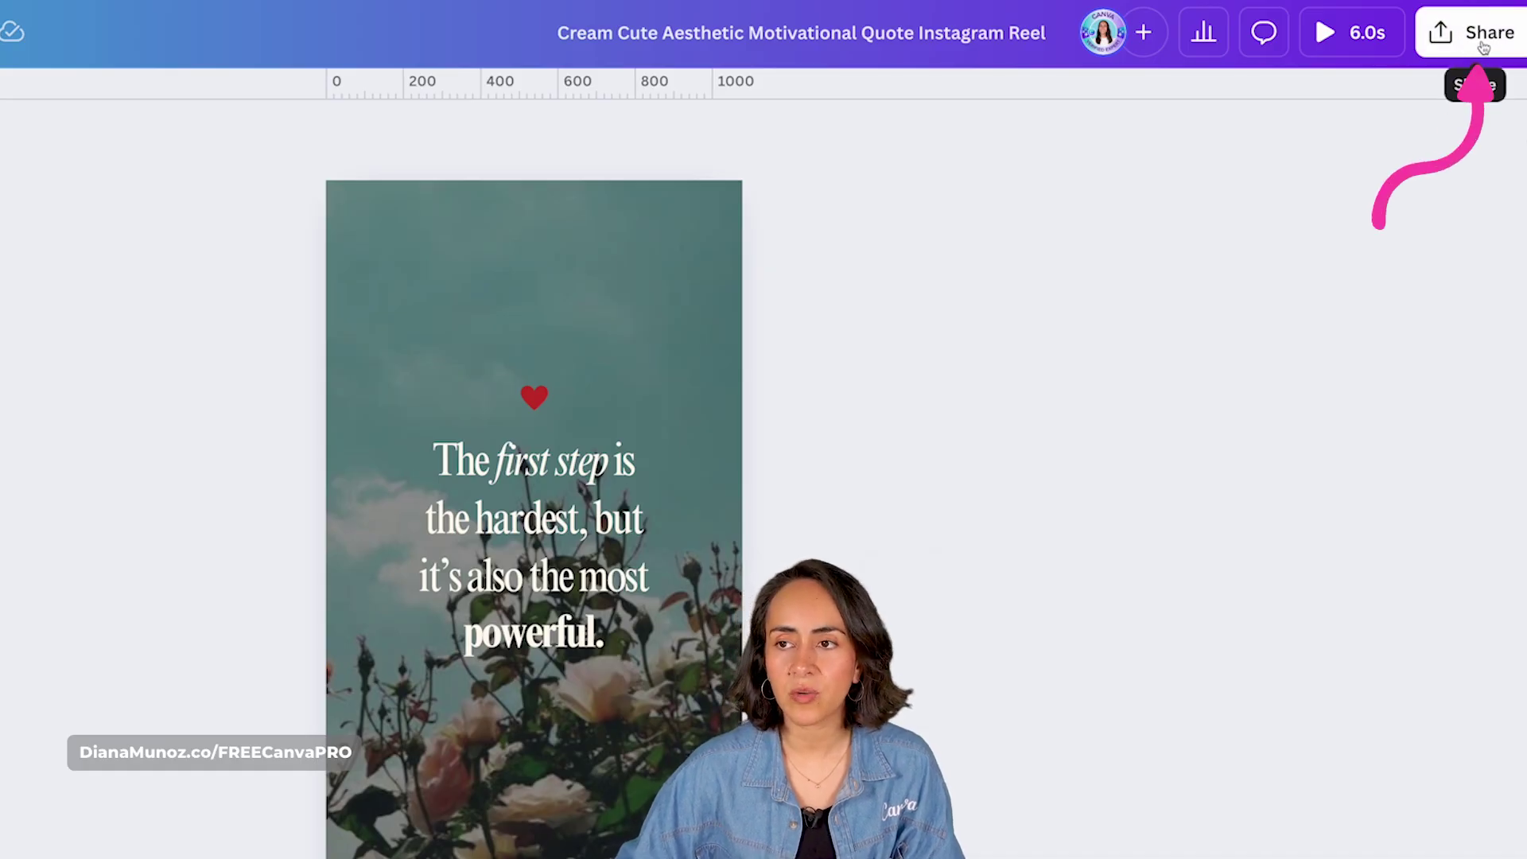
Open the design's download settings and raise the MP4 Video quality to 4K (UHD).
click(1481, 43)
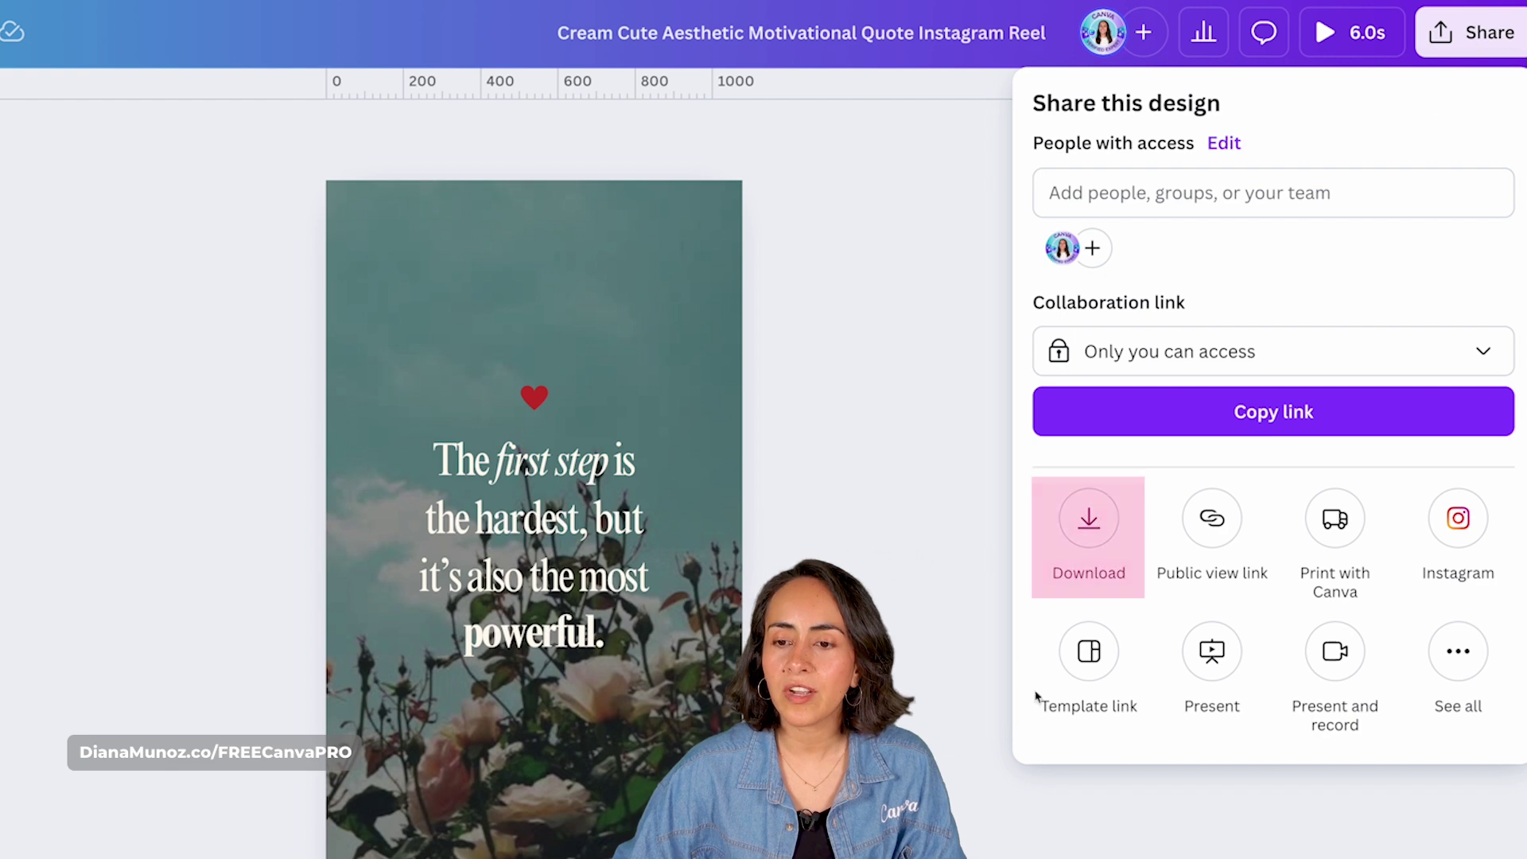
click(1087, 518)
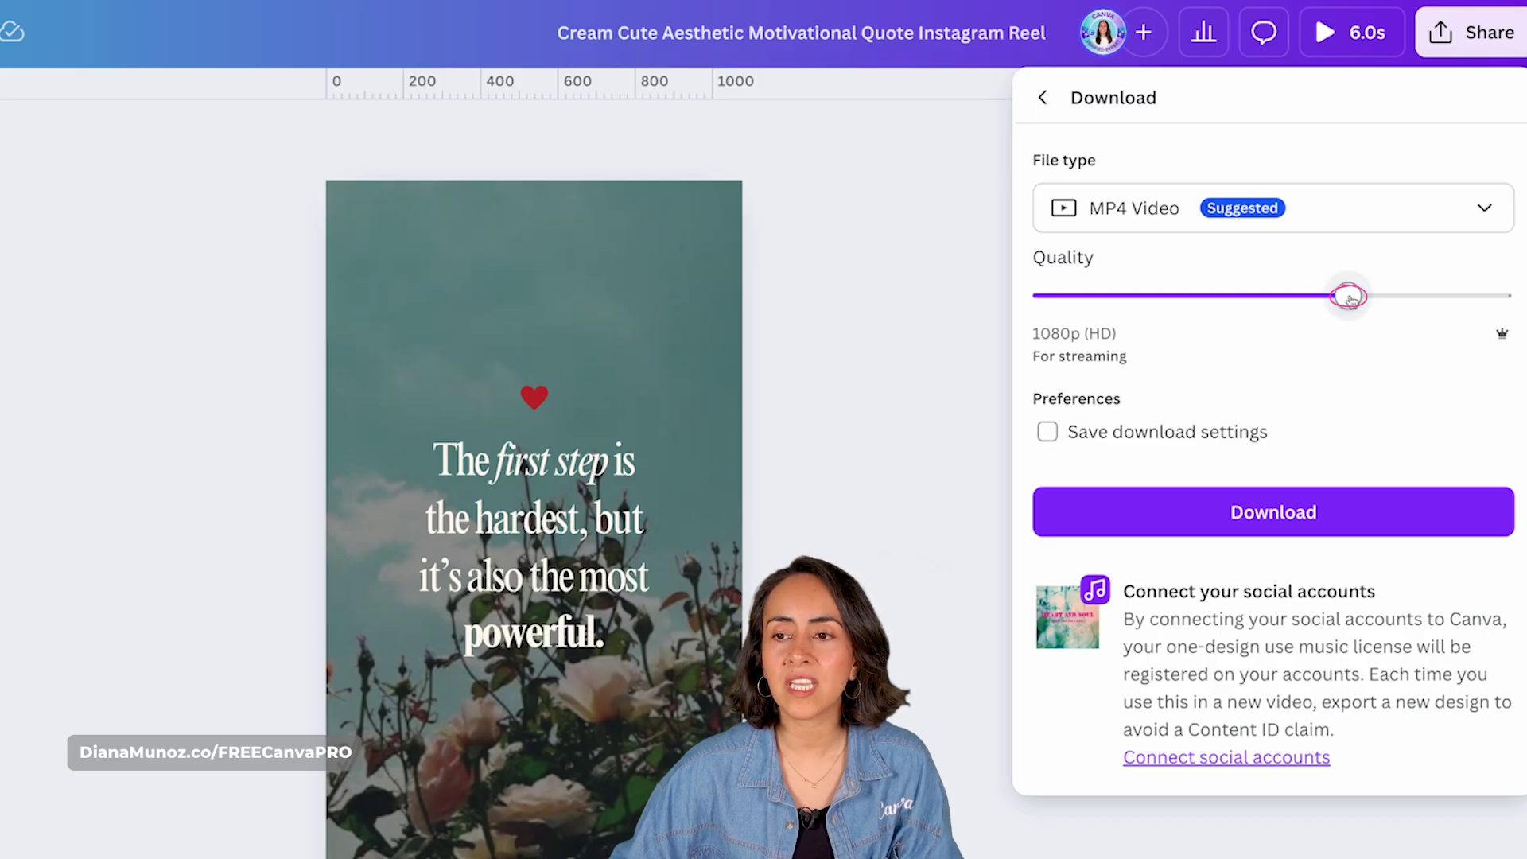
drag(1350, 298, 1452, 302)
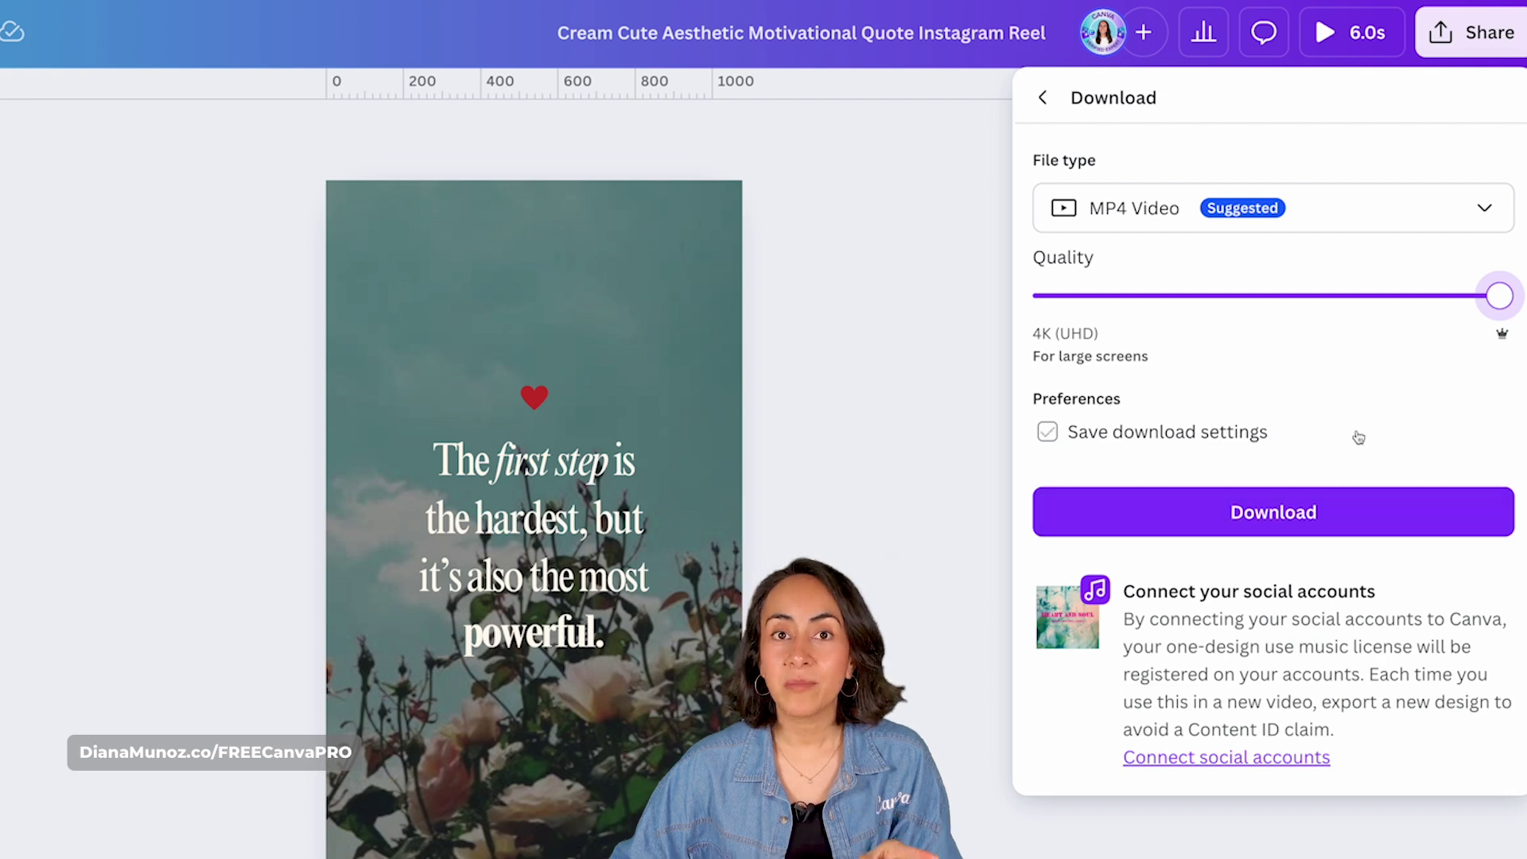
Switch the download file type to GIF, check the Transparent background option and return to the sharing options without downloading.
click(1363, 217)
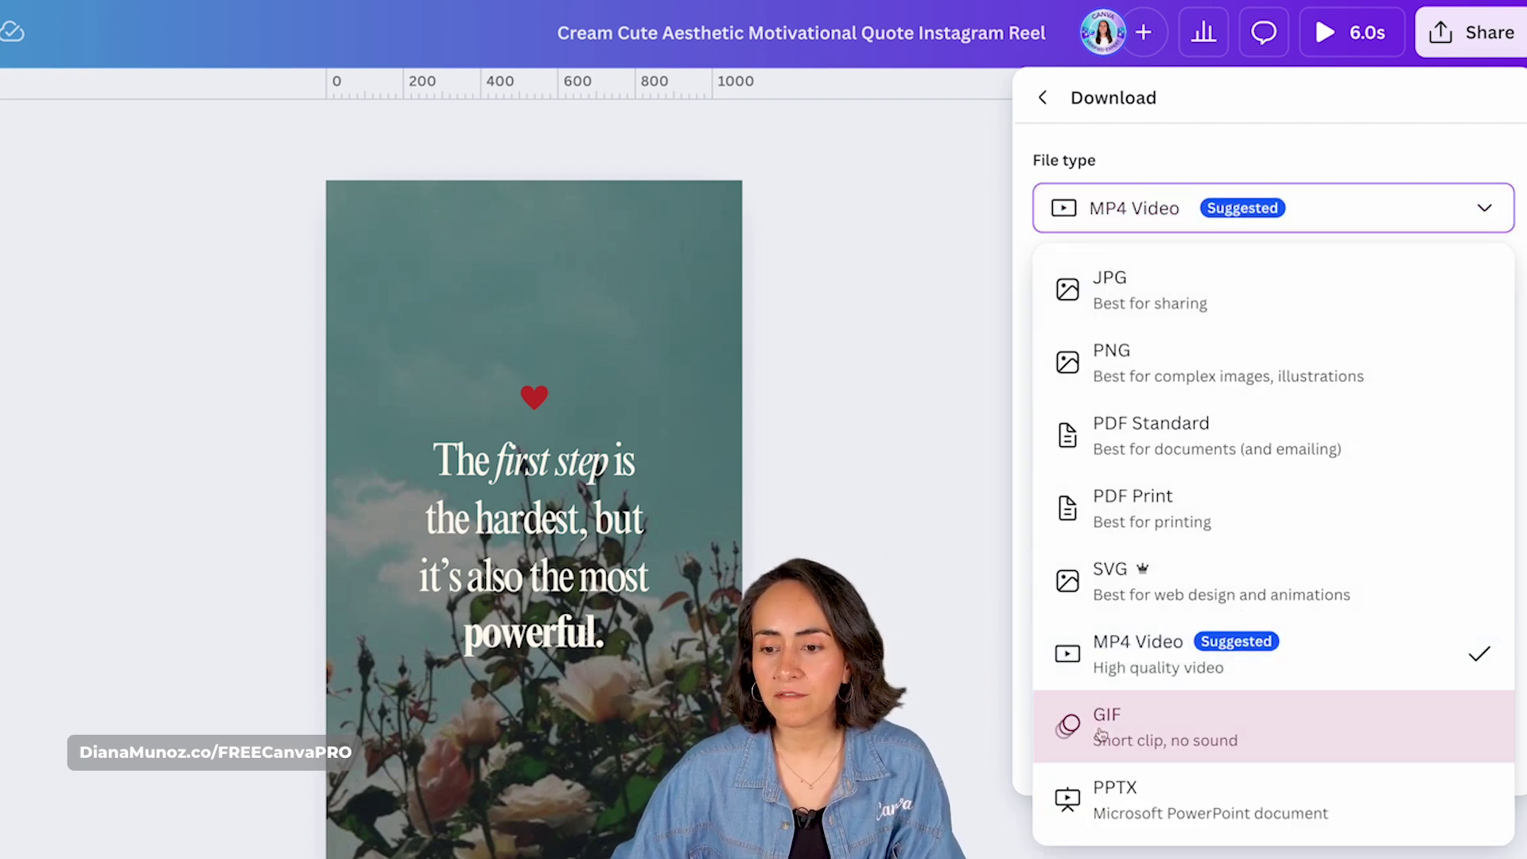
click(1243, 727)
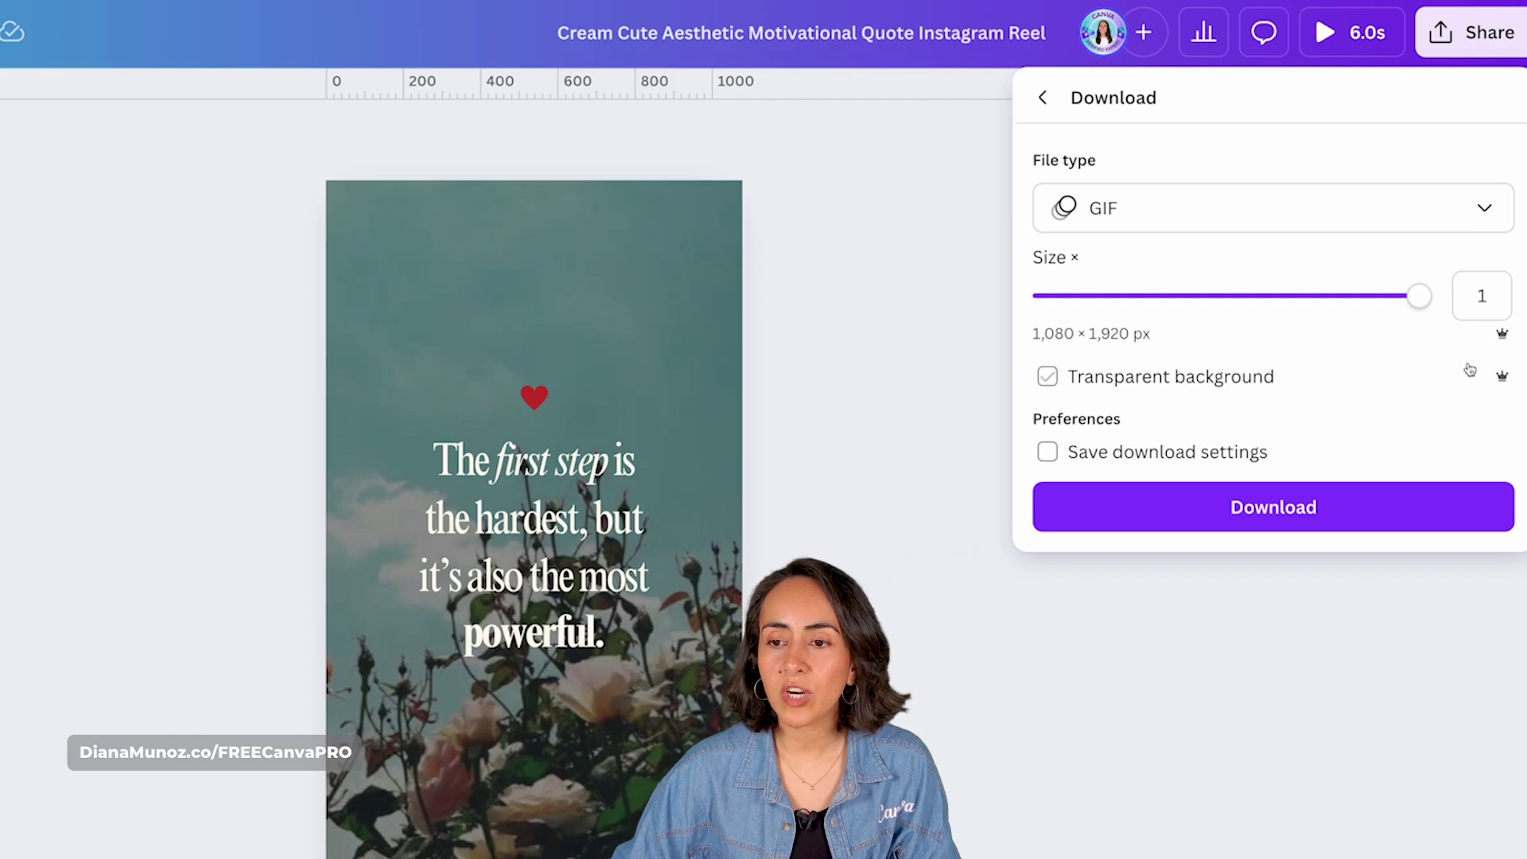
click(1086, 385)
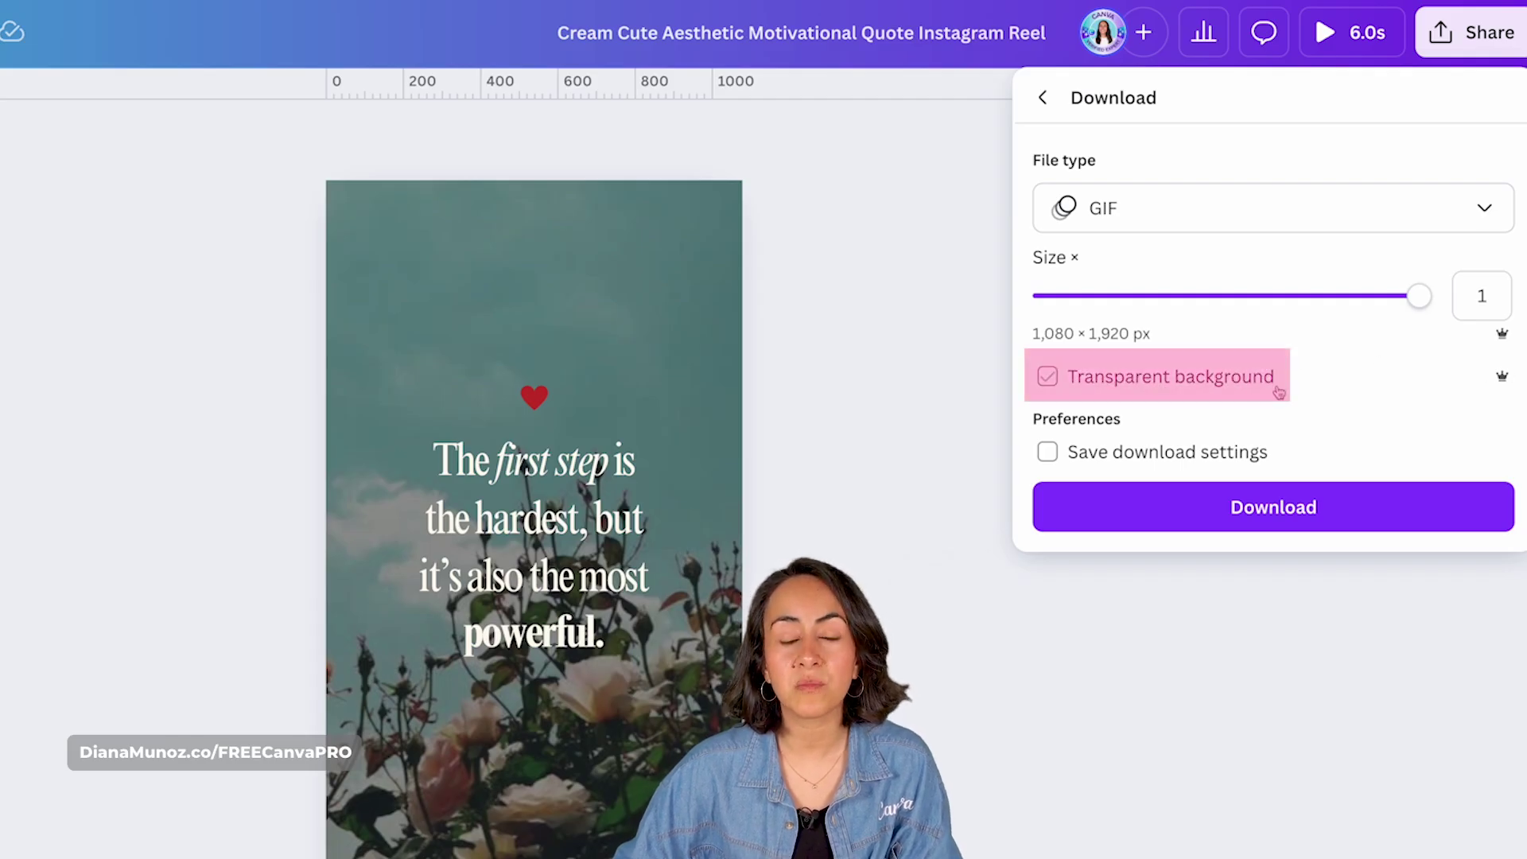
click(1042, 97)
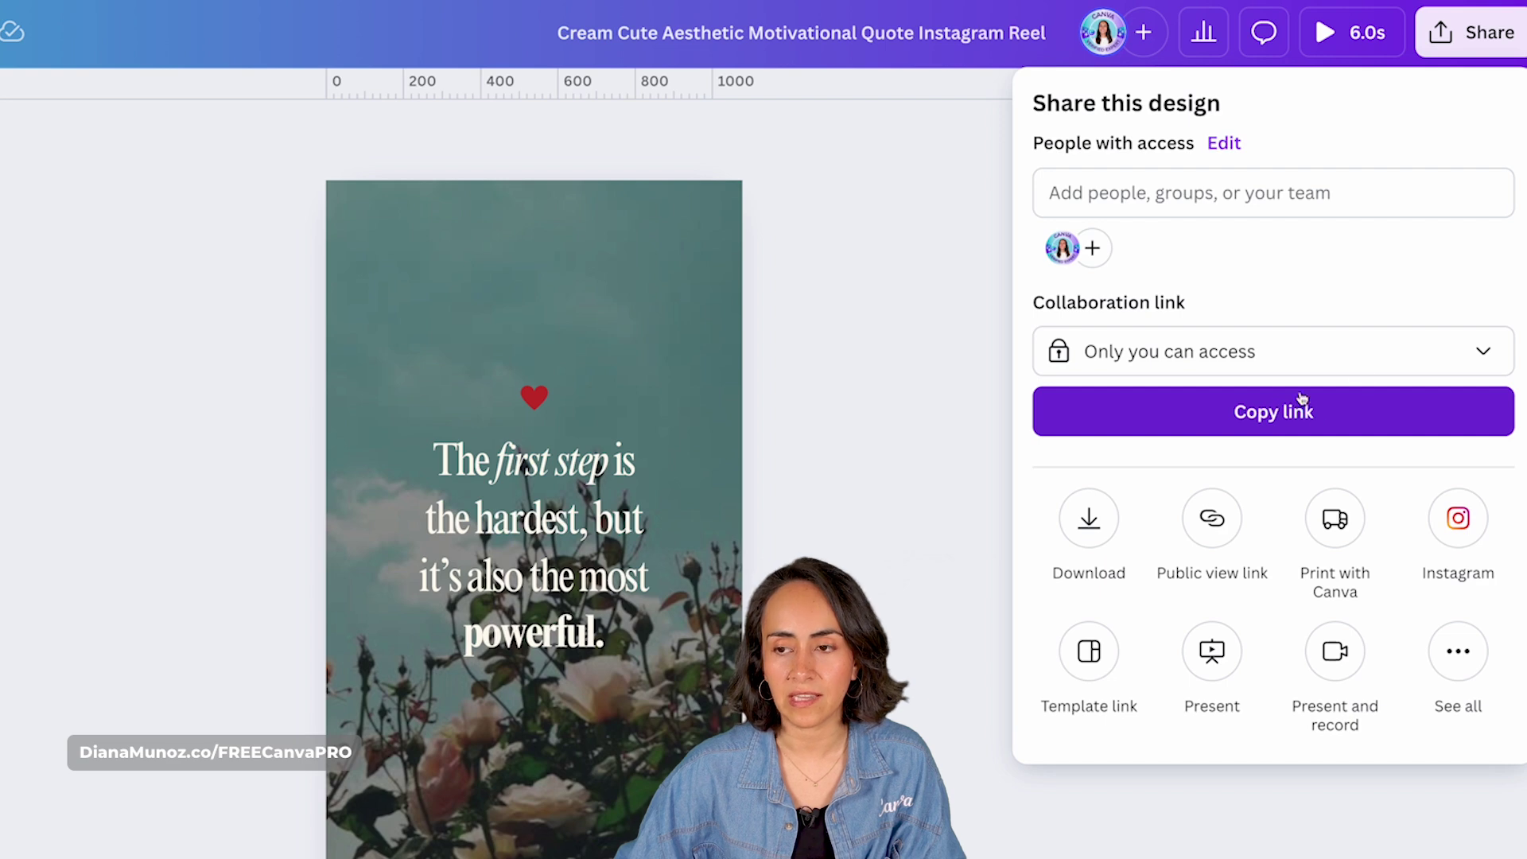
Review the collaboration link's access levels, keep "Only you can access" and copy the link, dismissing the access notice.
click(1492, 356)
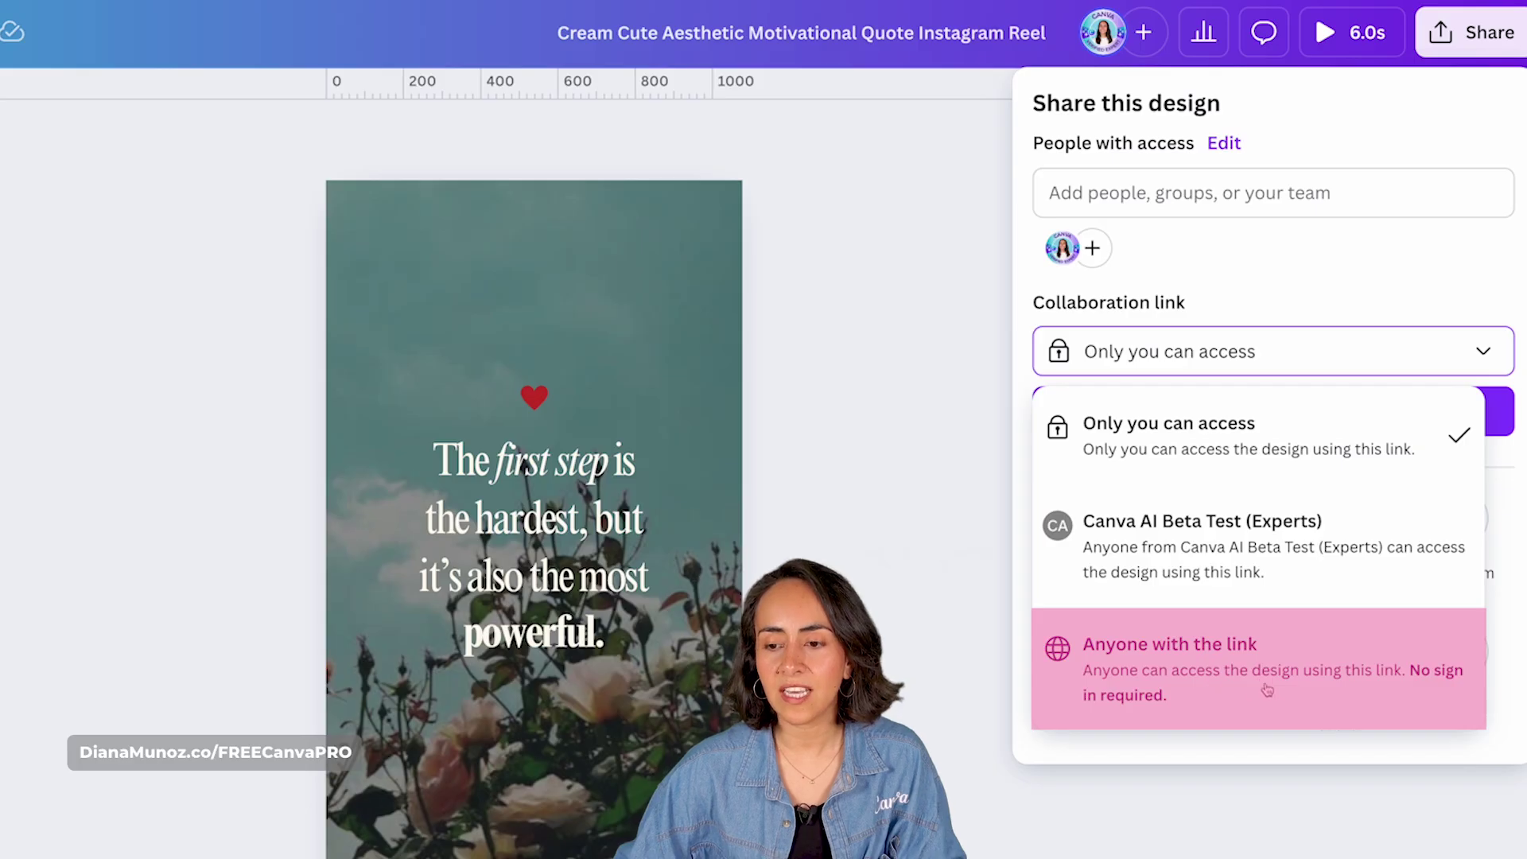
click(1415, 366)
click(1310, 416)
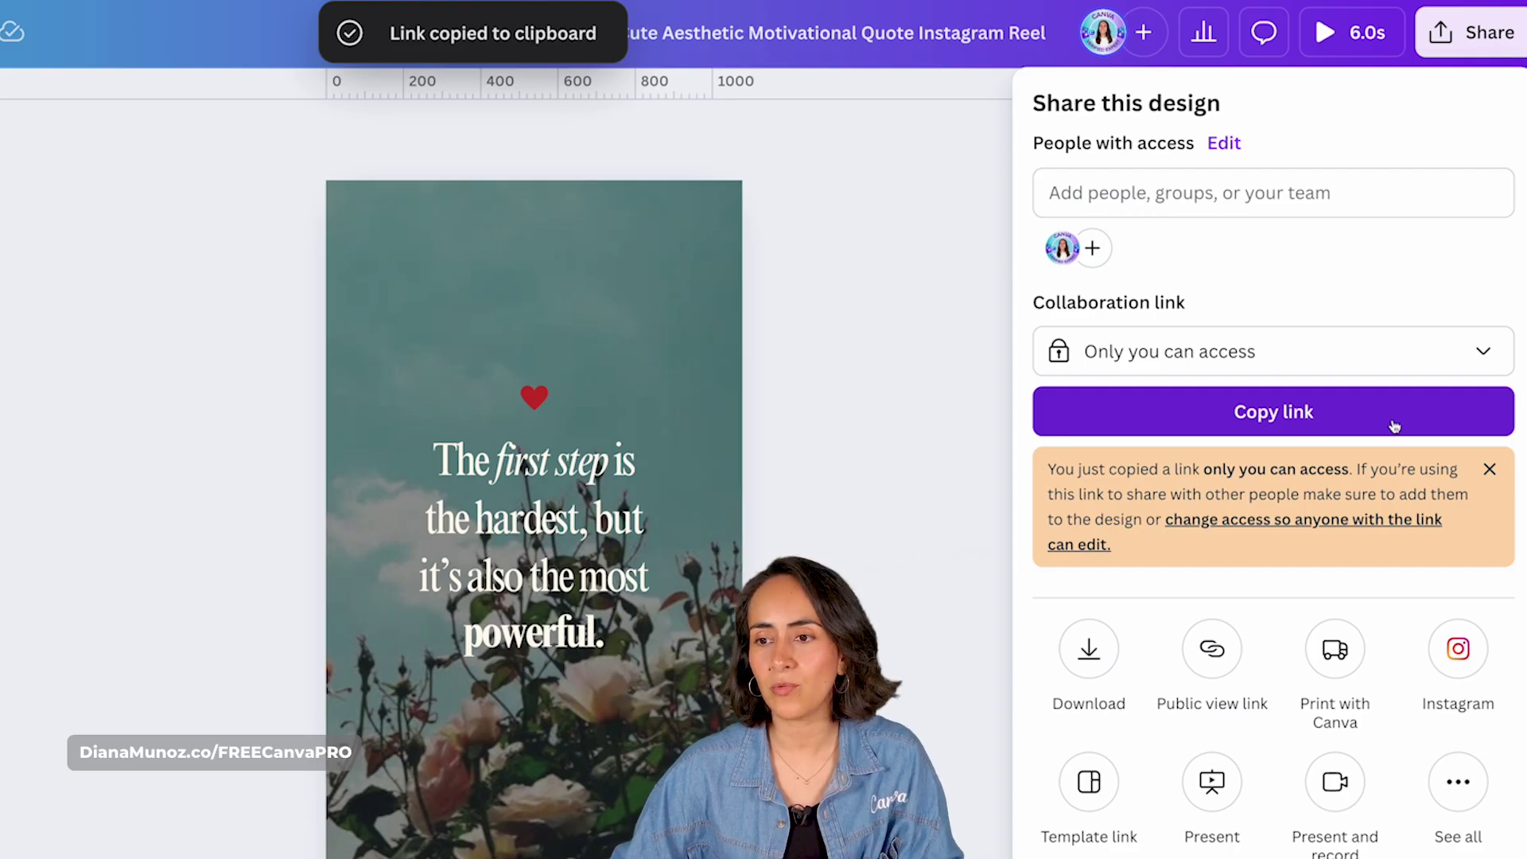
click(1500, 472)
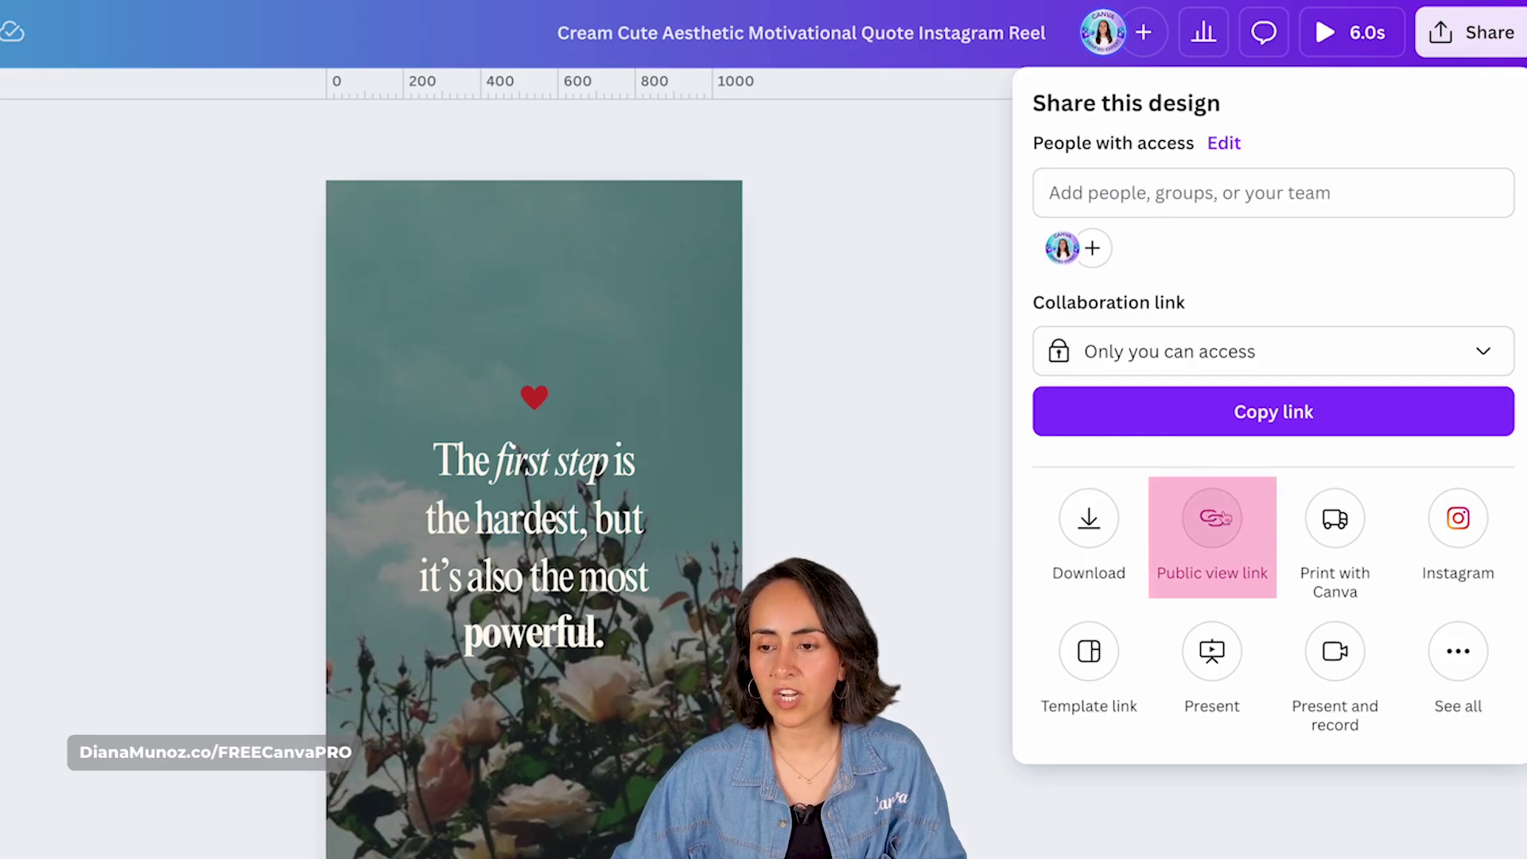
Create a public view link for the video and copy it.
click(1225, 519)
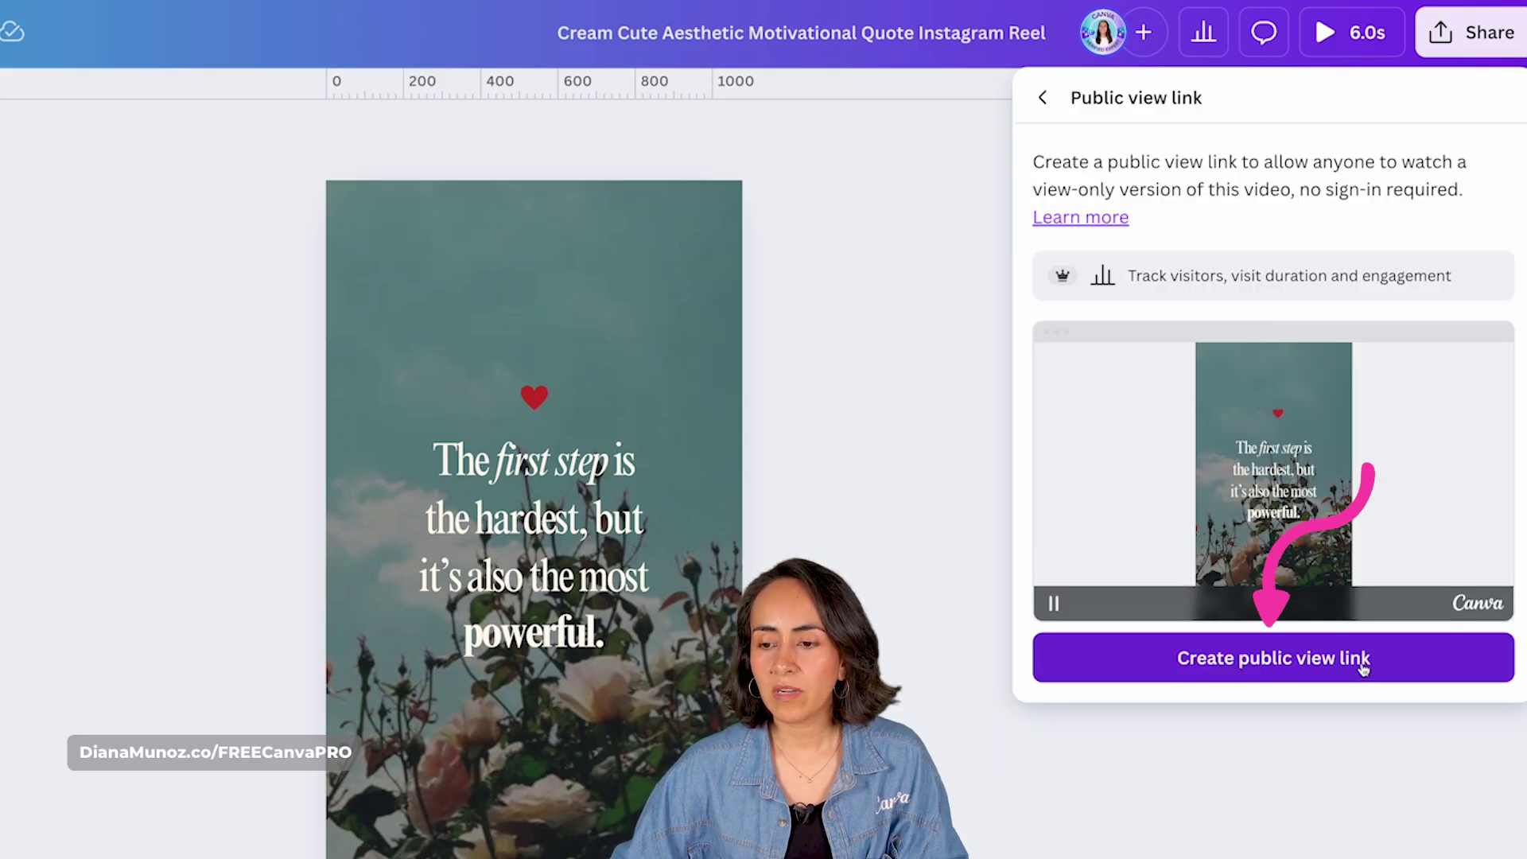
click(1362, 667)
click(1145, 657)
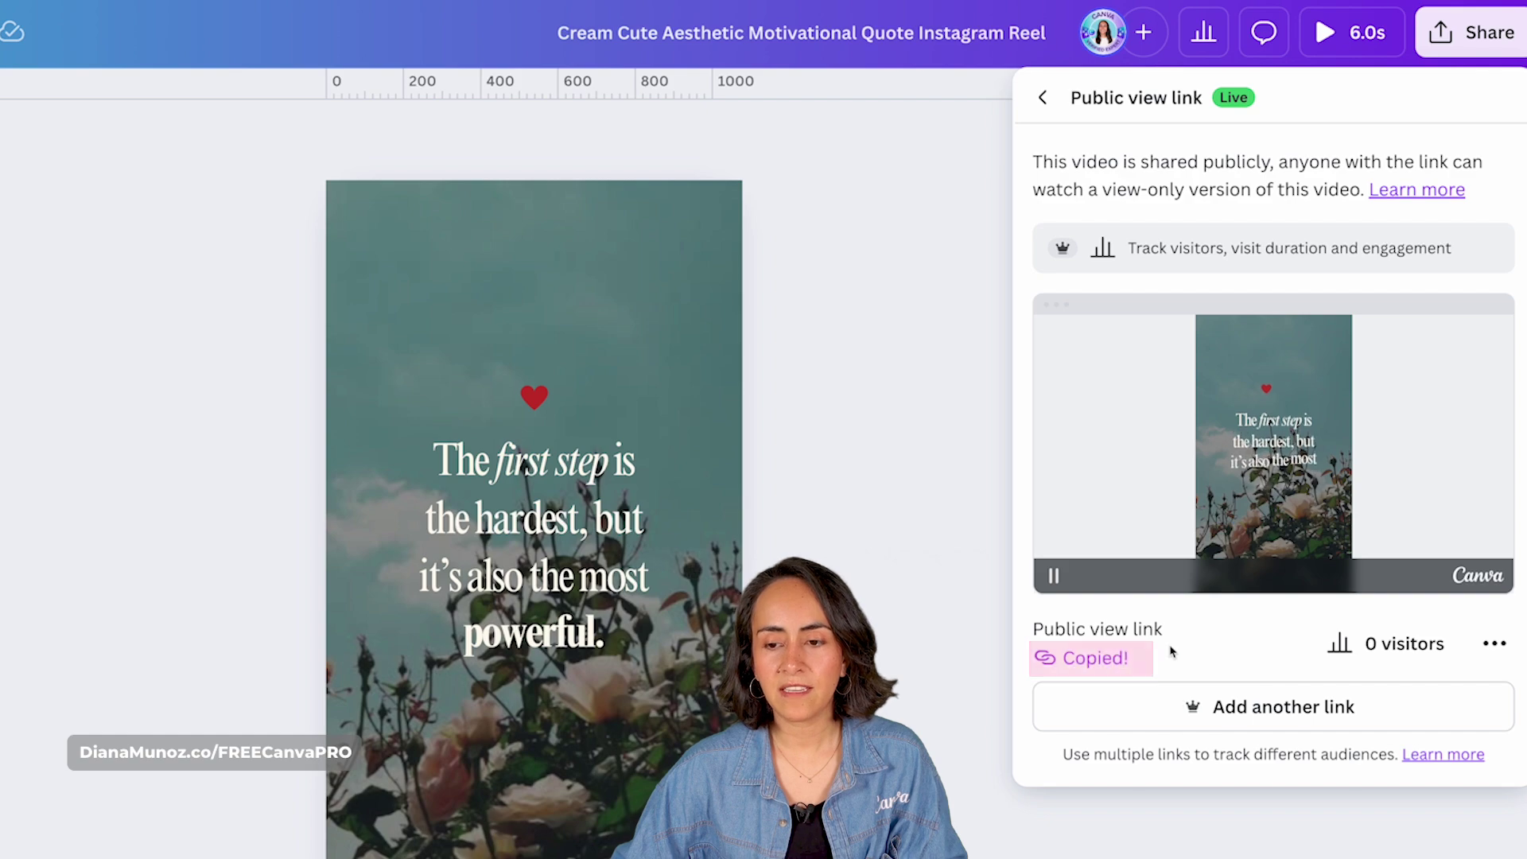